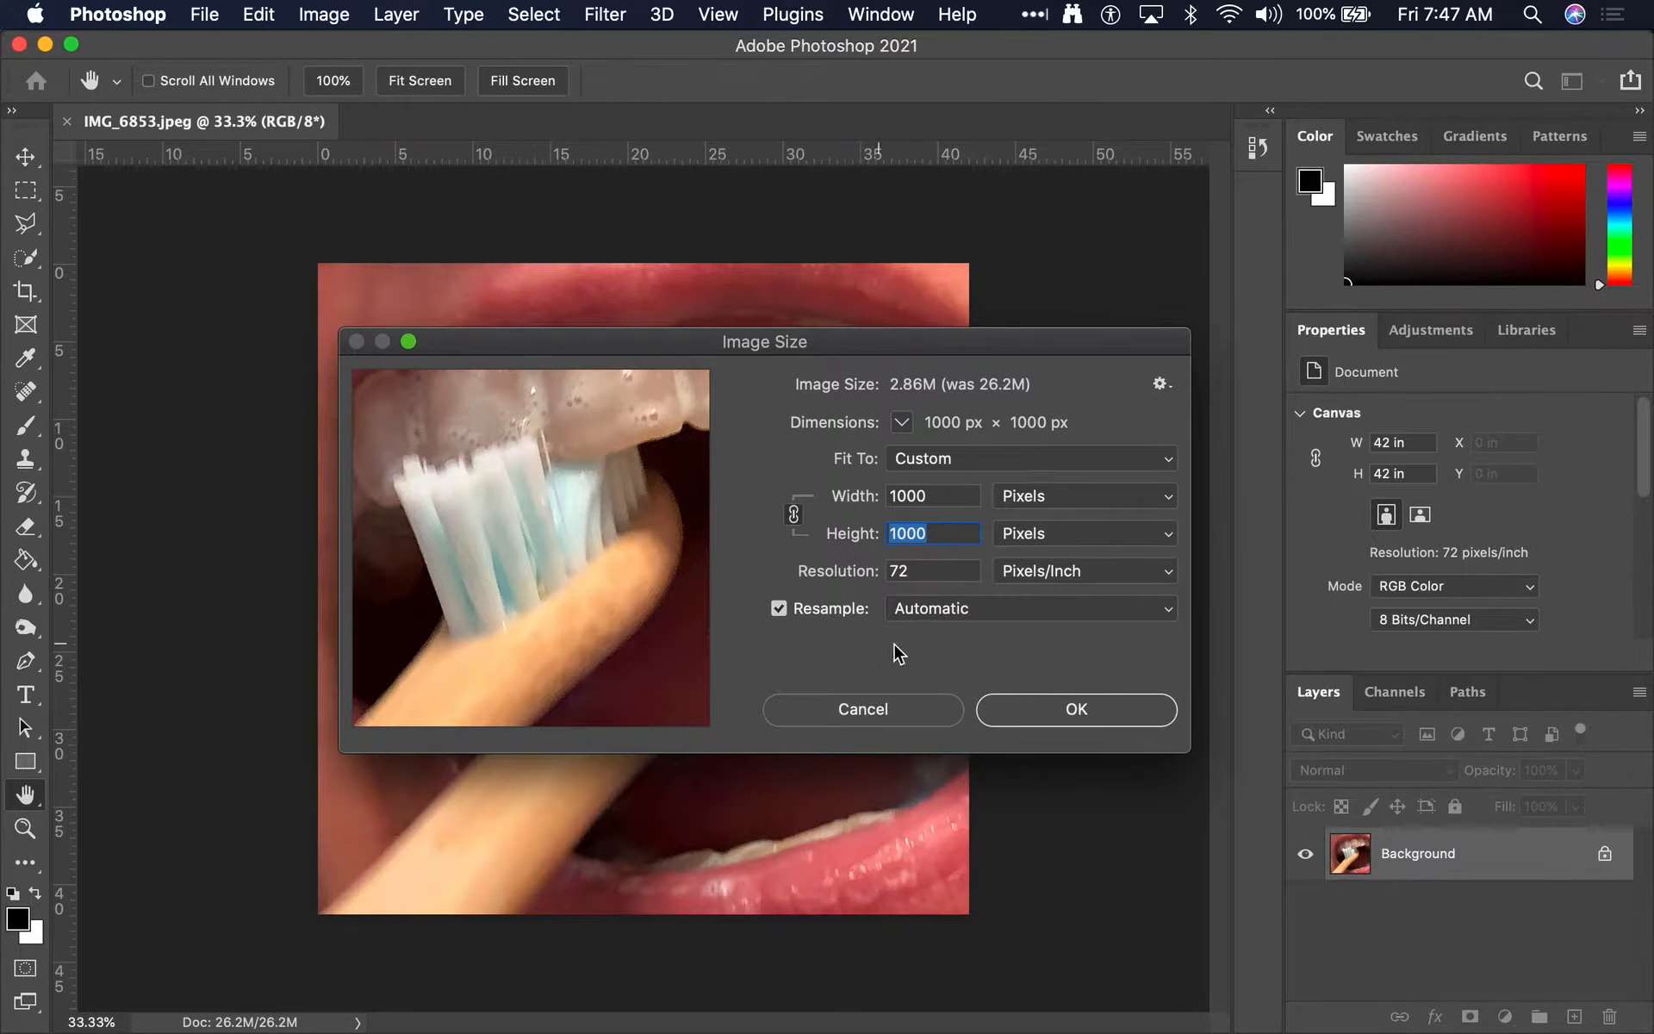
# Resize the image to 1000 × 1000 pixels at 72 pixels/inch using Automatic resampling
pyautogui.click(955, 614)
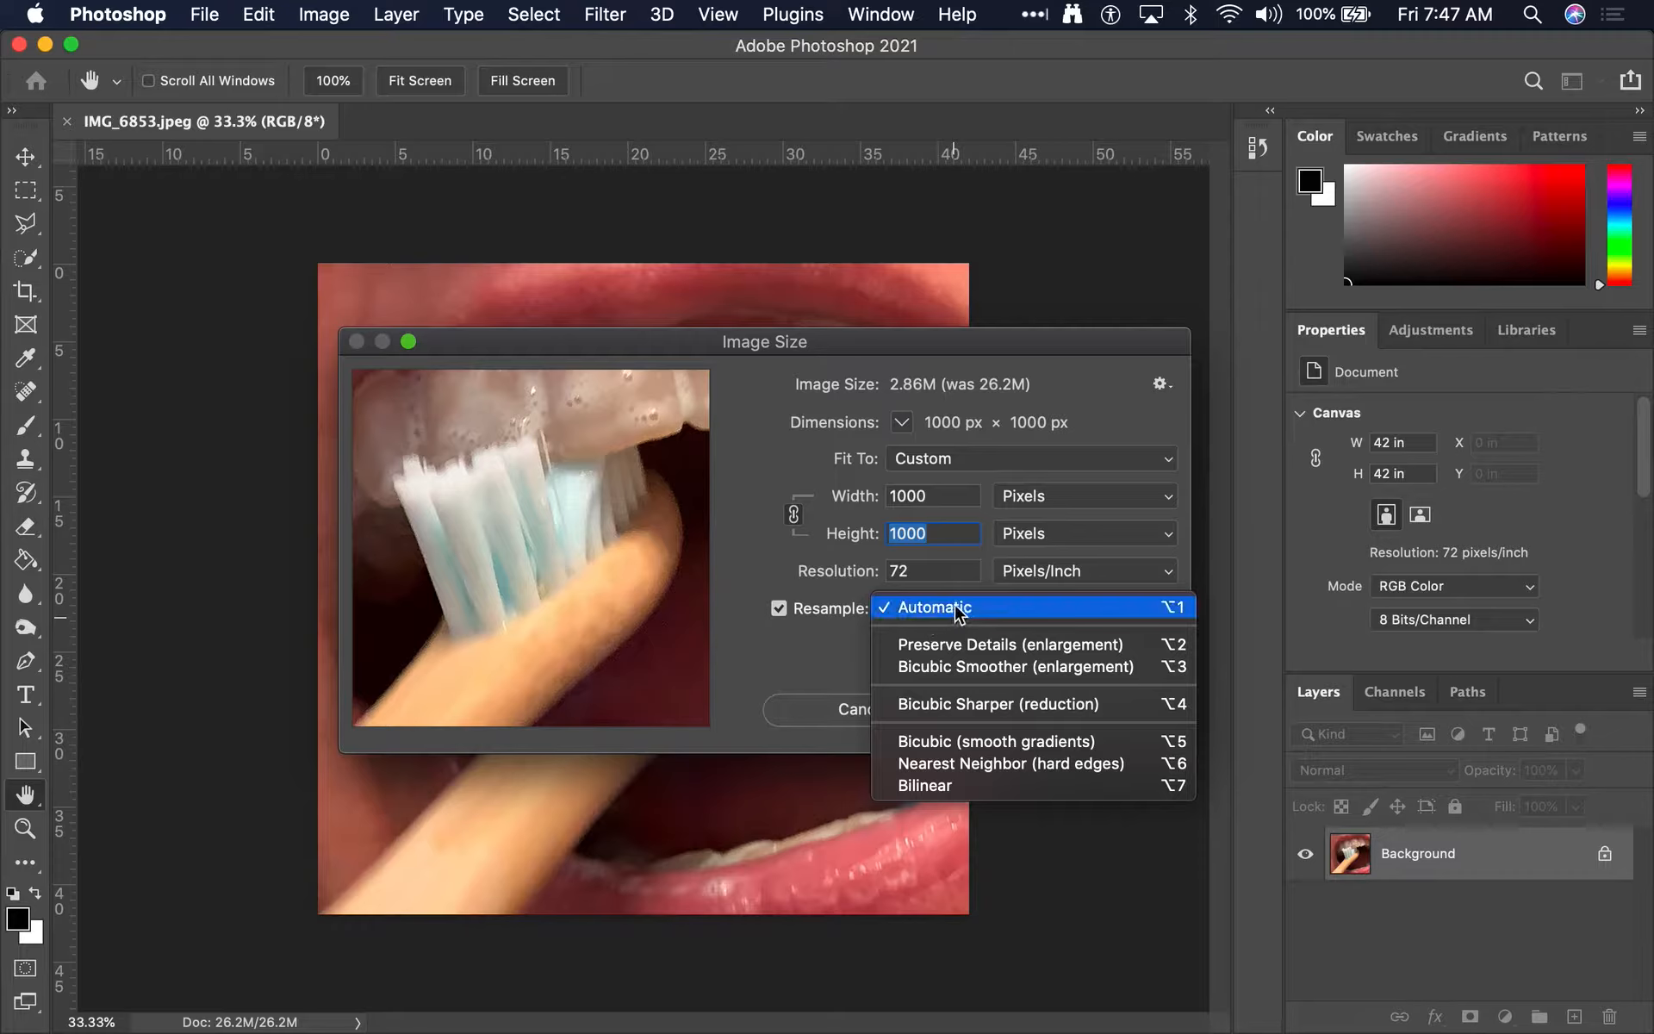
pyautogui.click(991, 610)
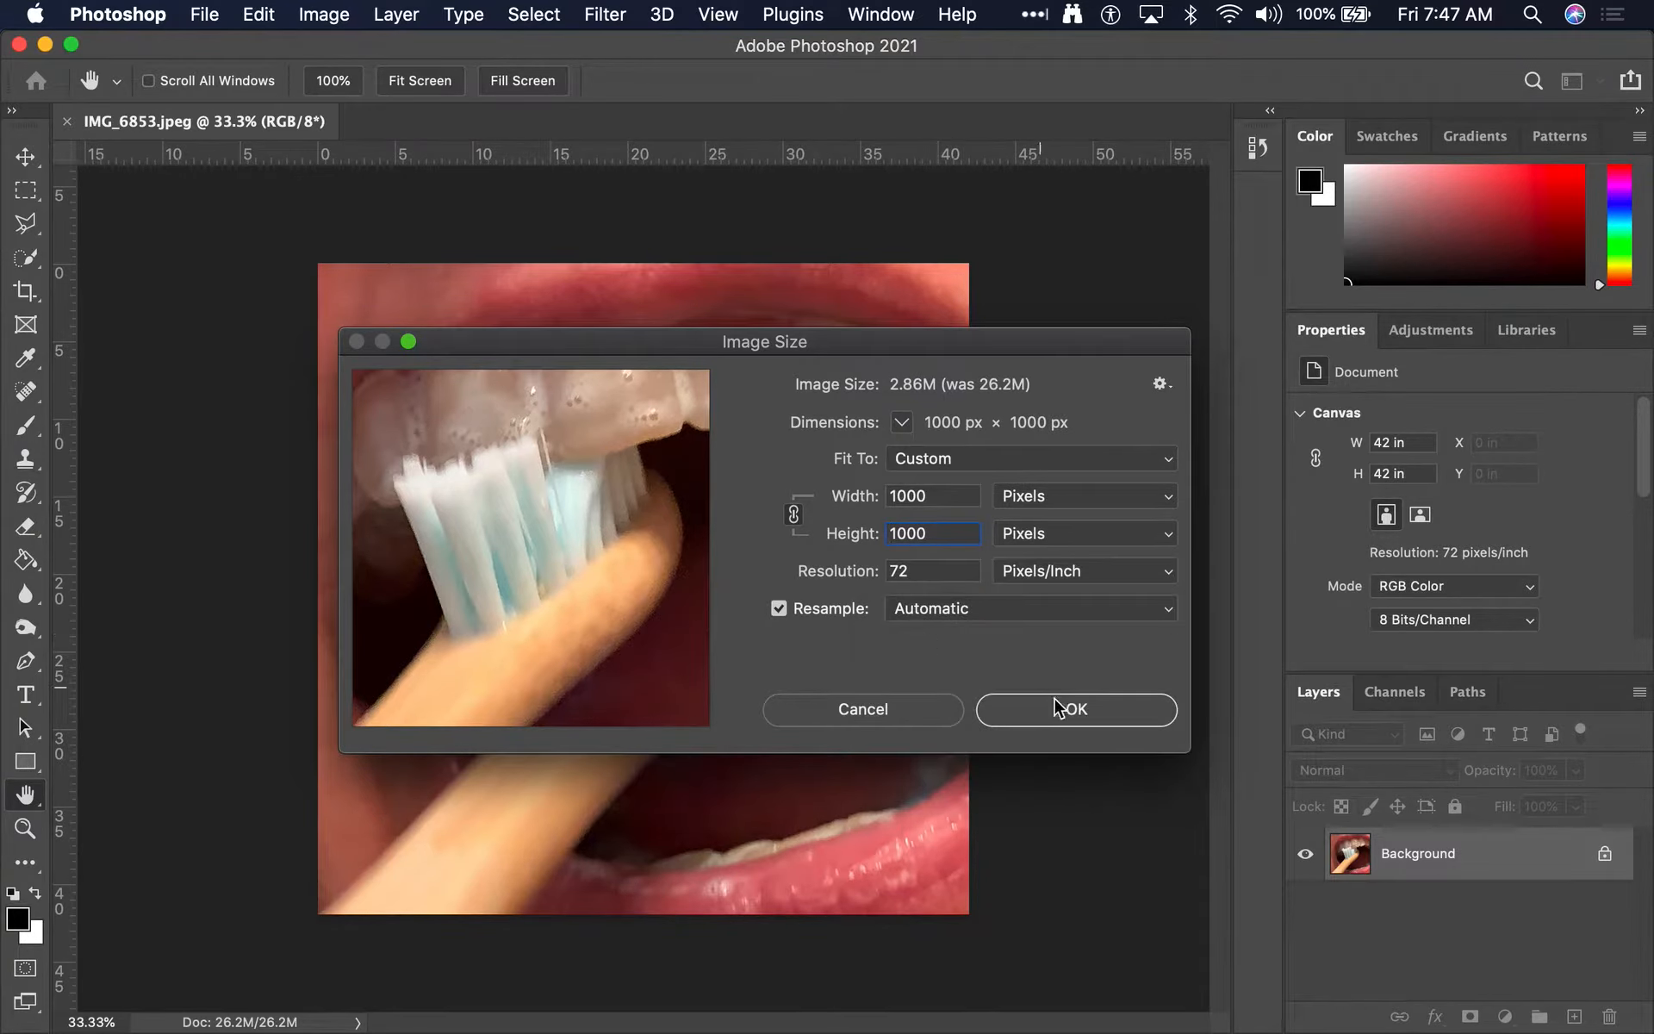
pyautogui.click(1117, 729)
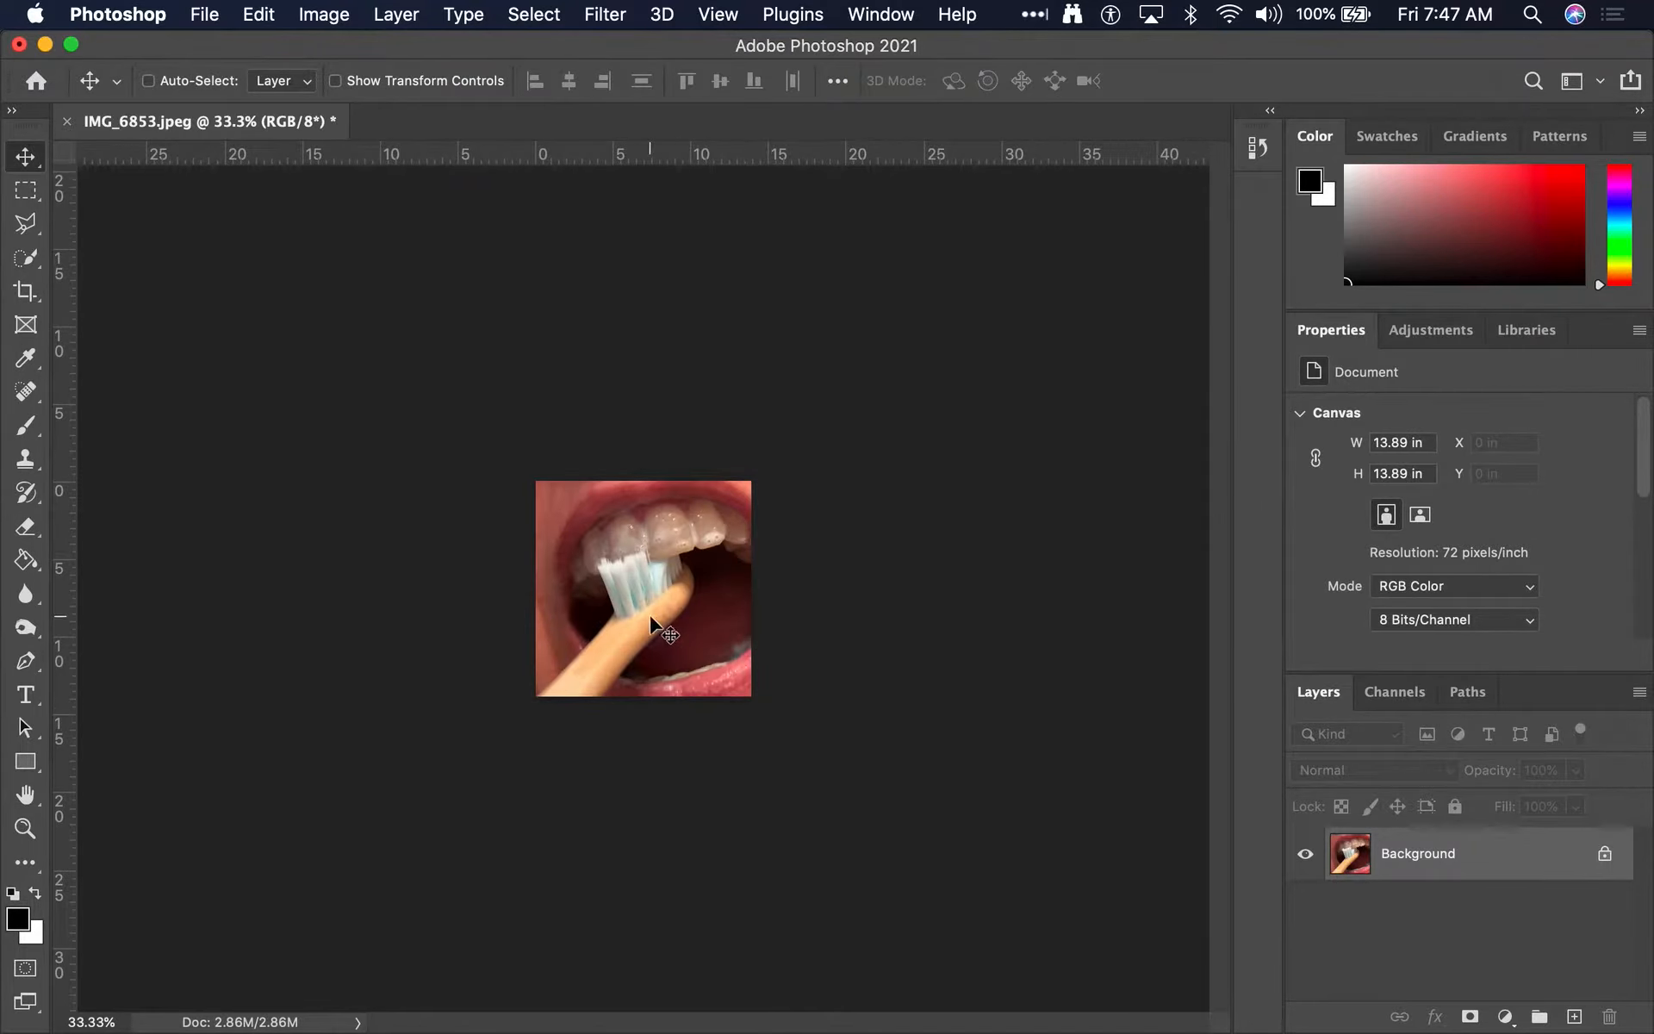
# Examine the resized image's detail on the teeth and brush bristles, up close and fitted to the window
pyautogui.press('super')
pyautogui.press('super+0')
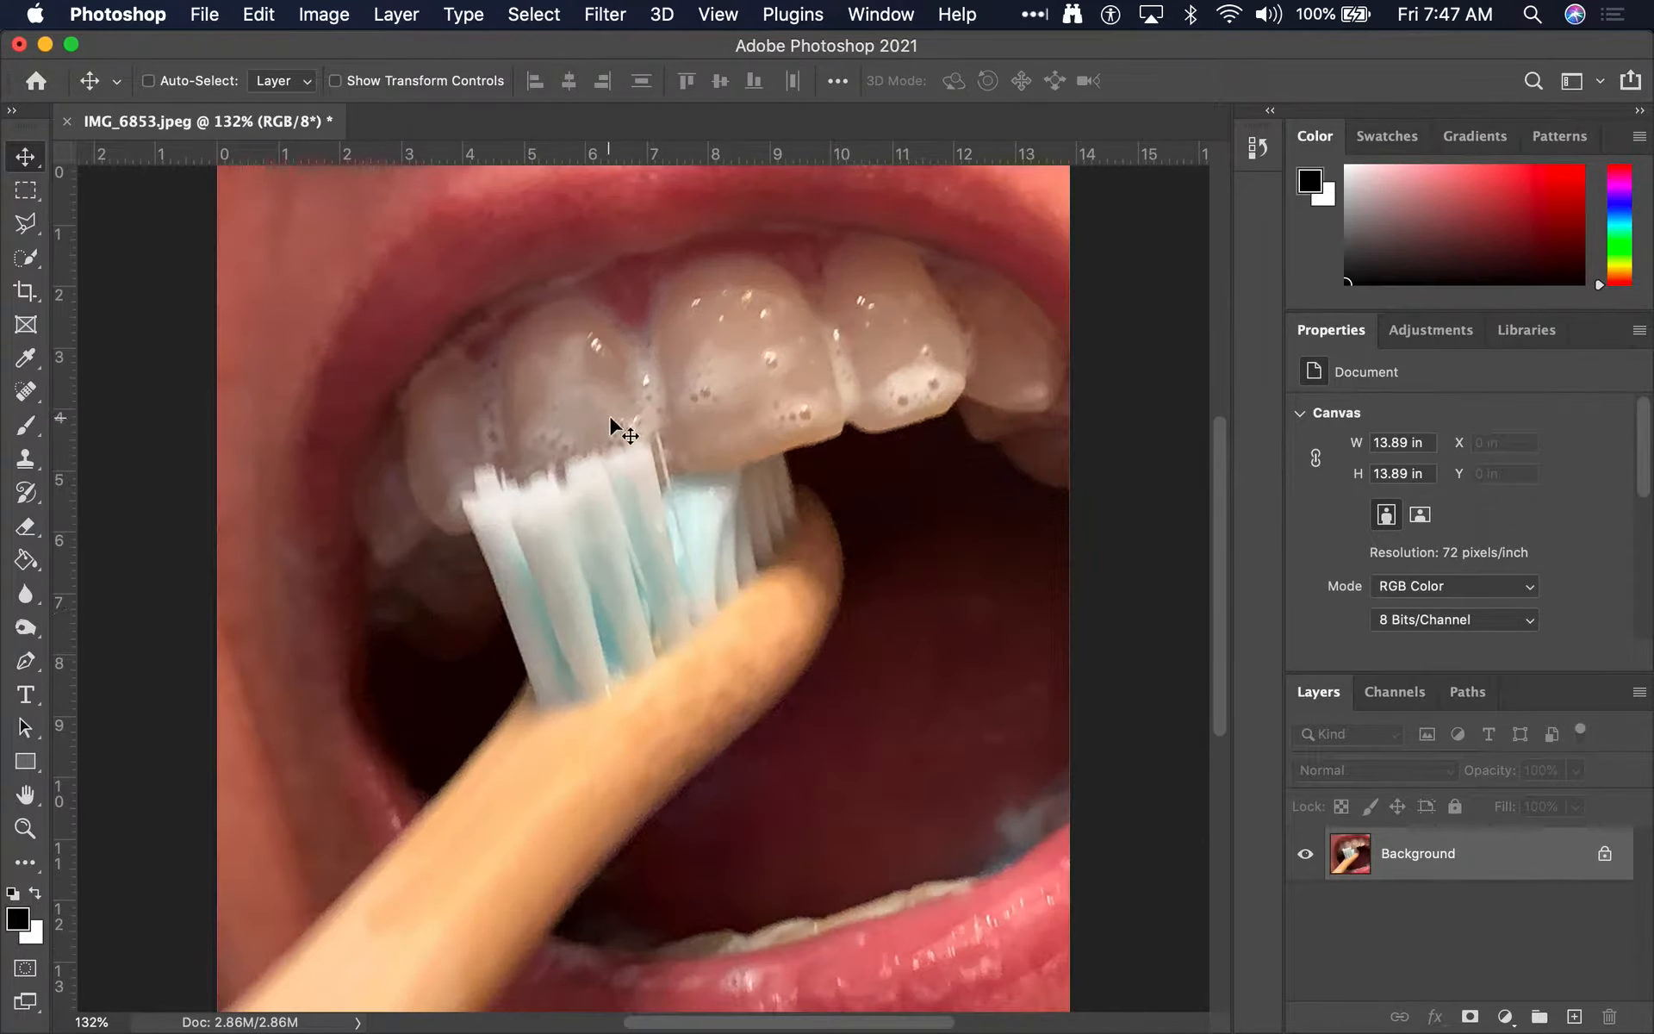
pyautogui.press('super')
pyautogui.press('super+minus')
pyautogui.press('super+equal')
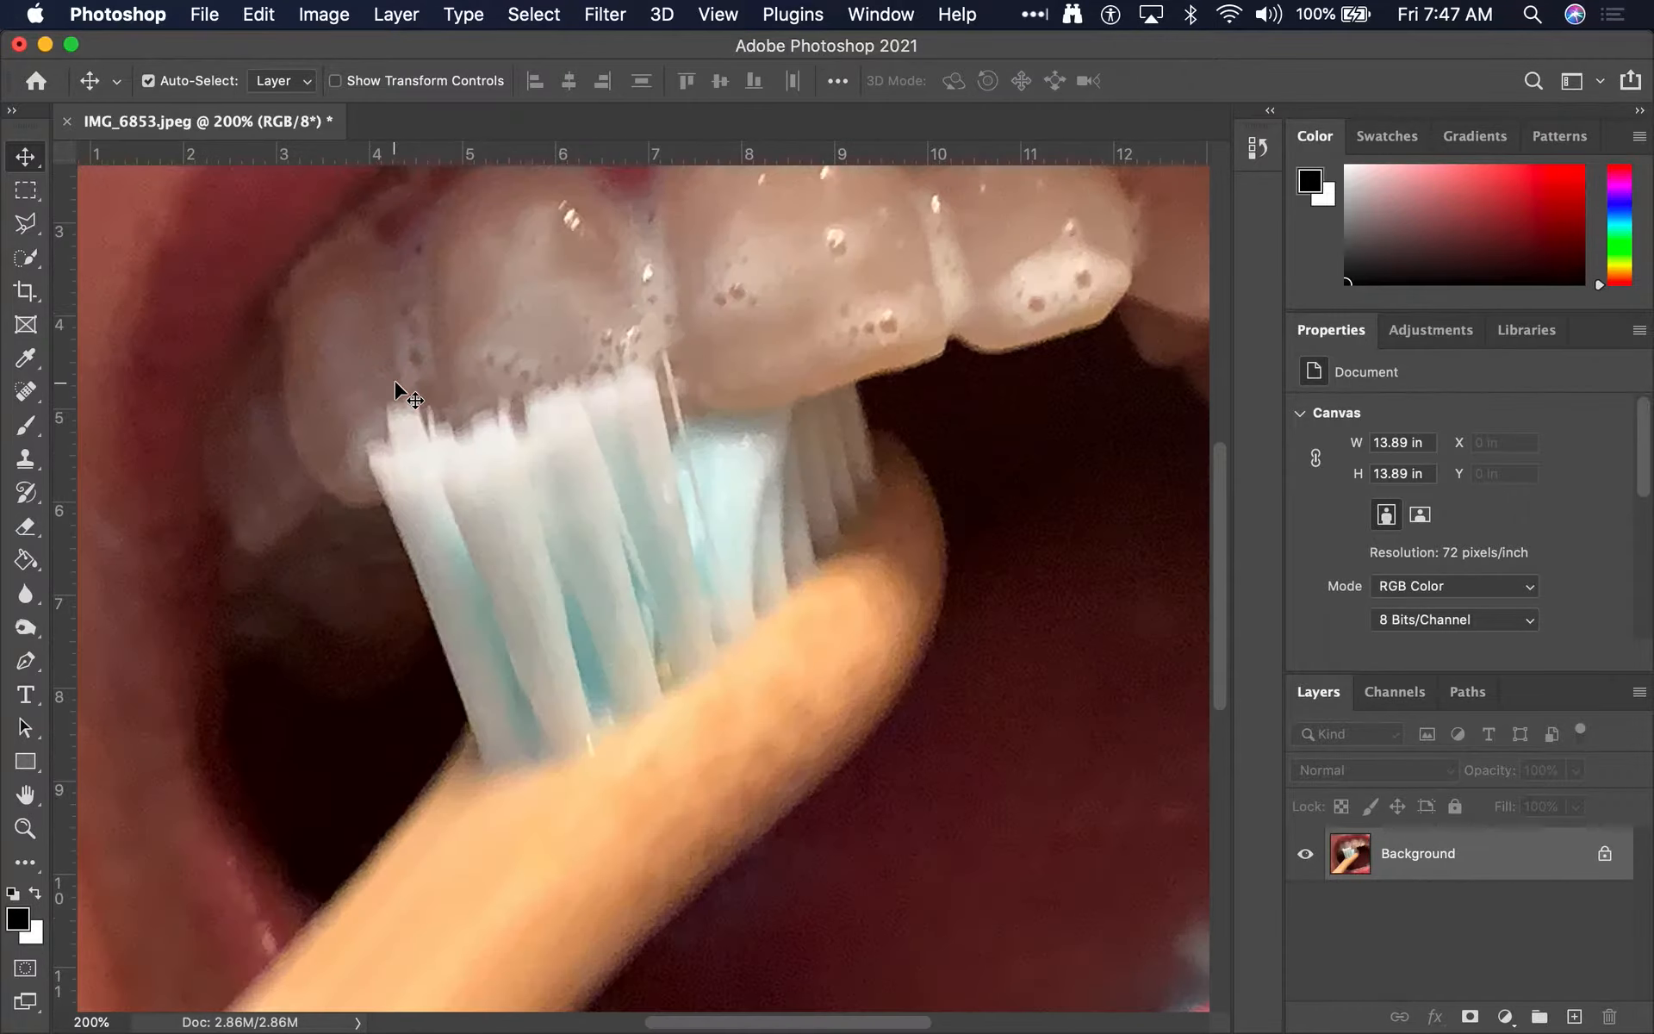
pyautogui.press('super+minus')
pyautogui.press('super+0')
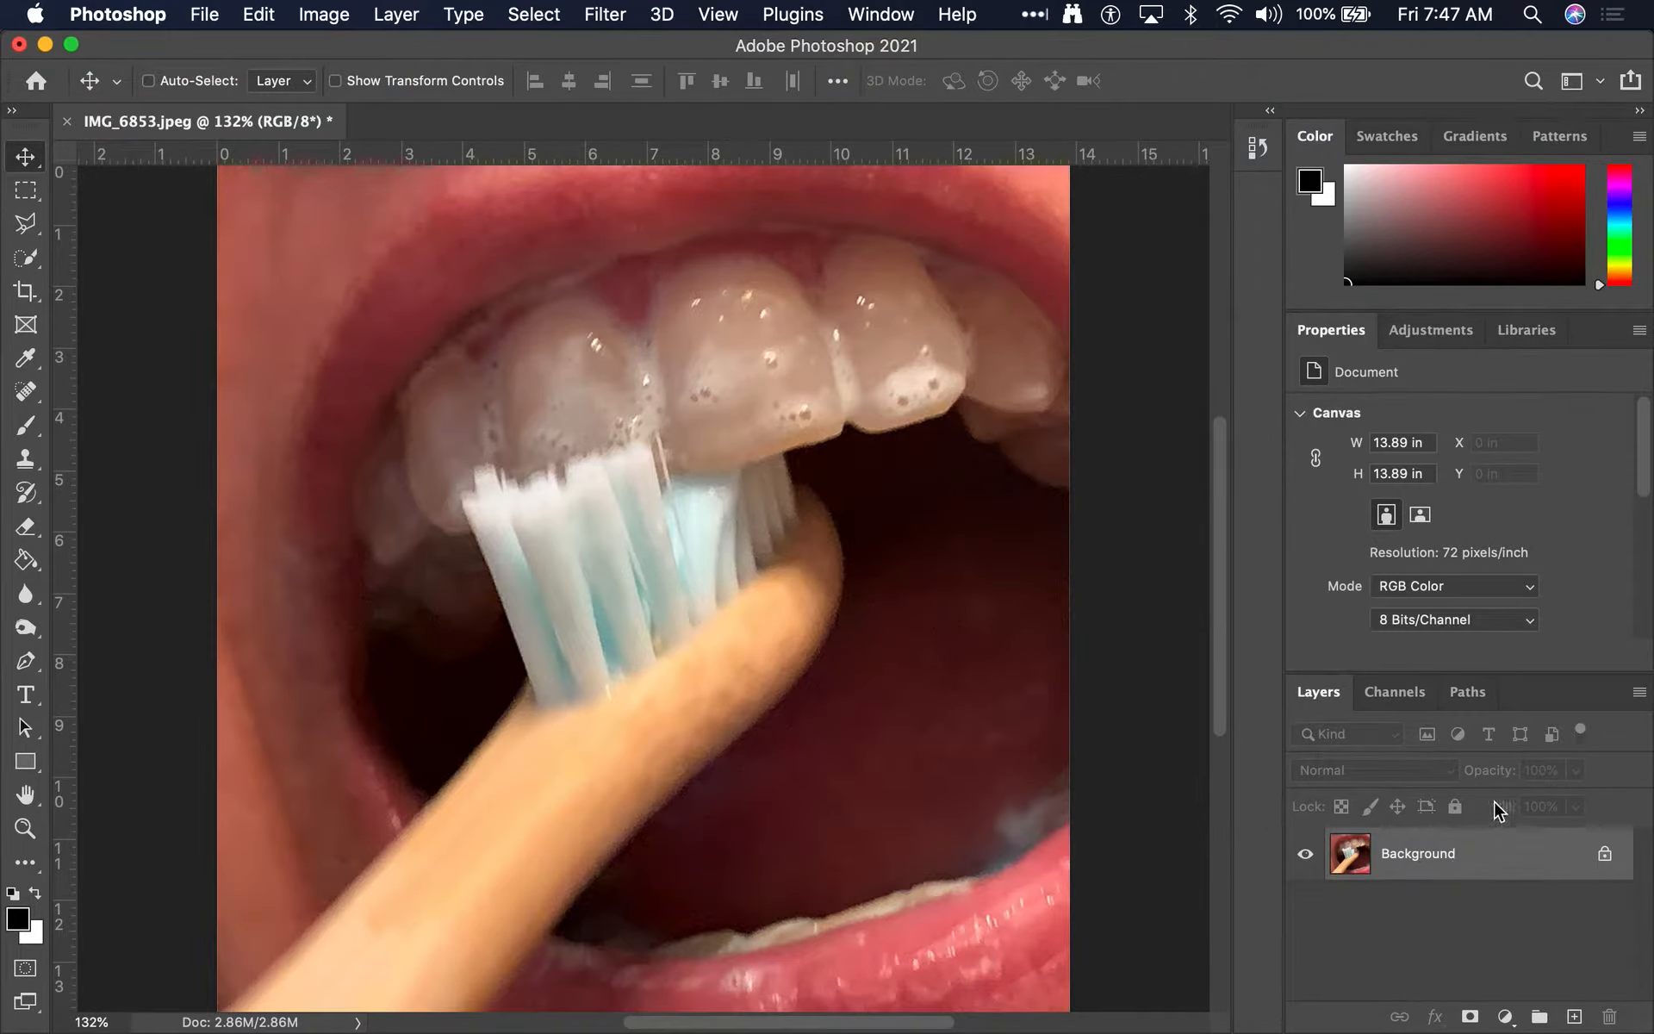
# Convert the Background into a regular layer named "orig"
pyautogui.doubleClick(1409, 856)
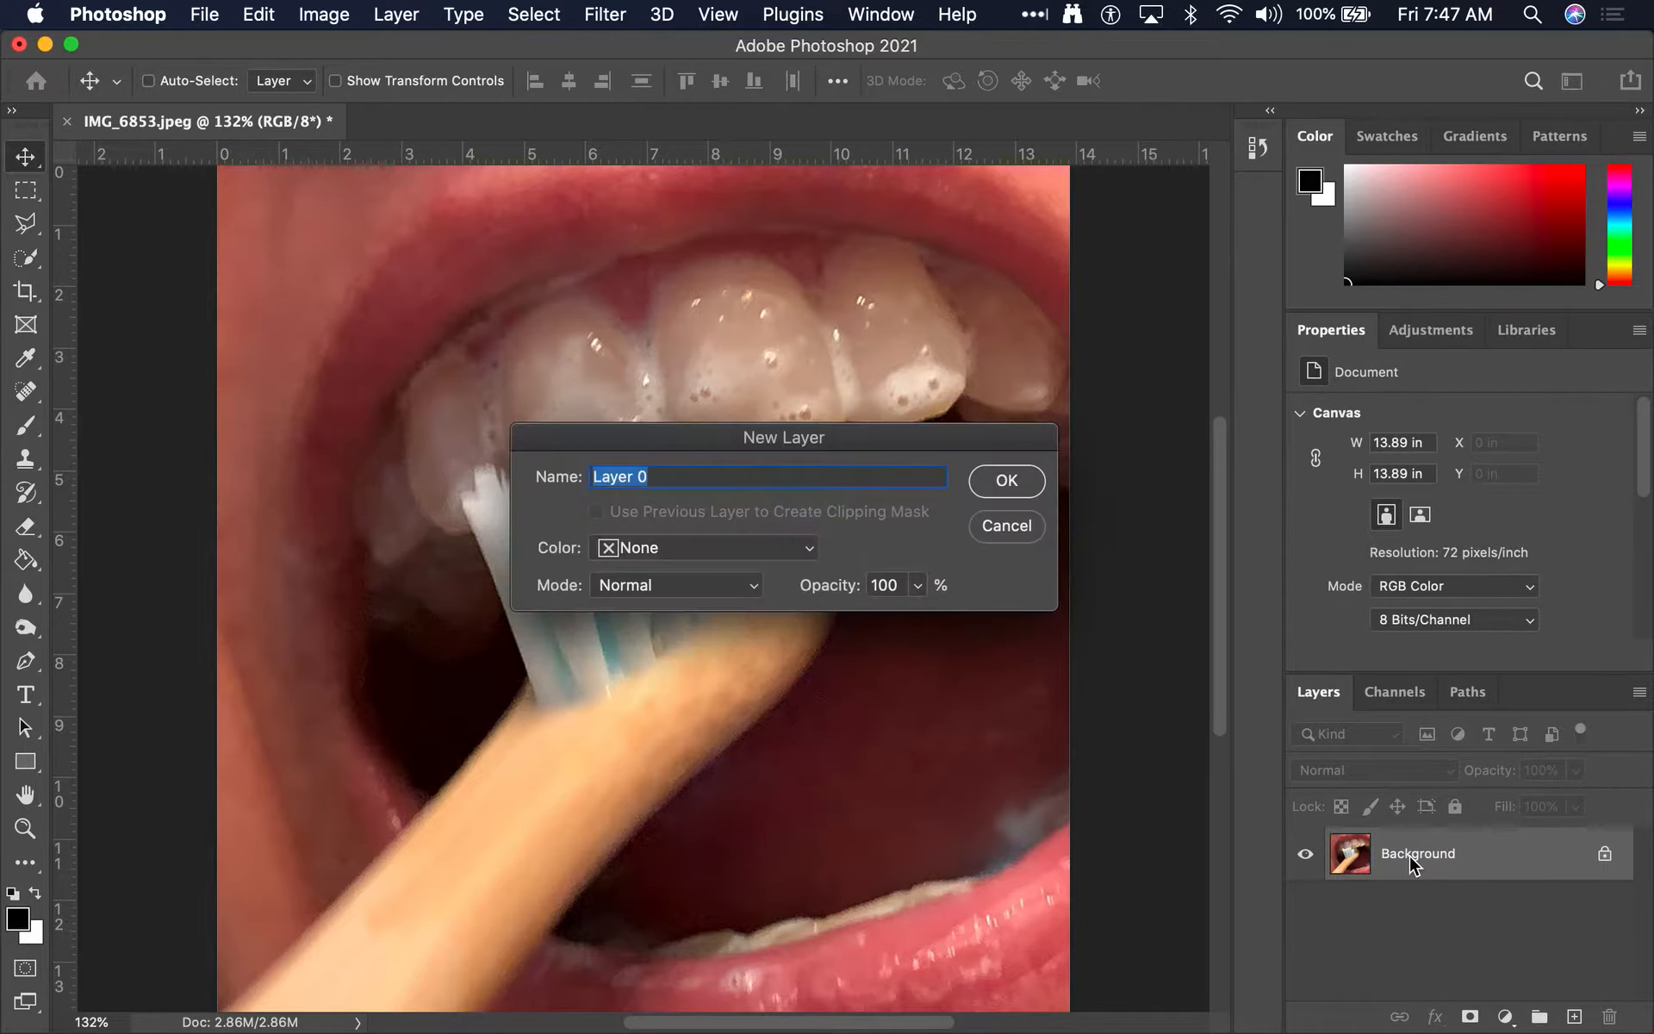
pyautogui.write('orig')
pyautogui.press('Return')
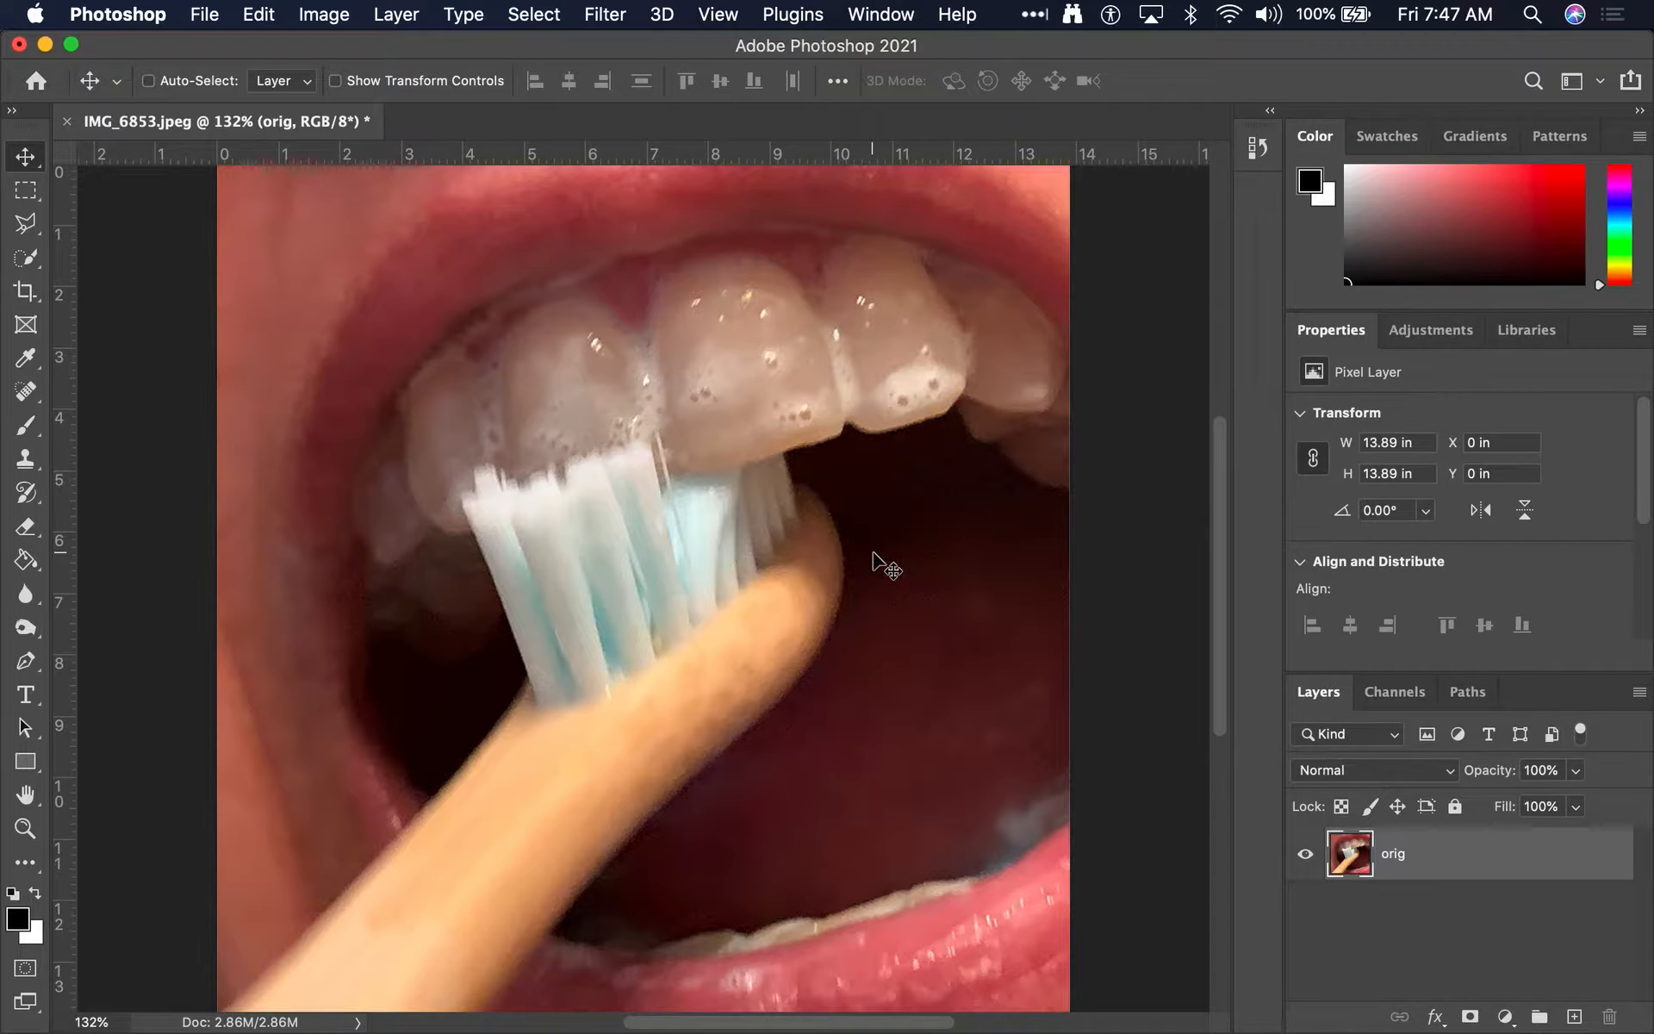
# Duplicate the "orig" layer and rename the copy "cutout"
pyautogui.press('super')
pyautogui.press('super+1')
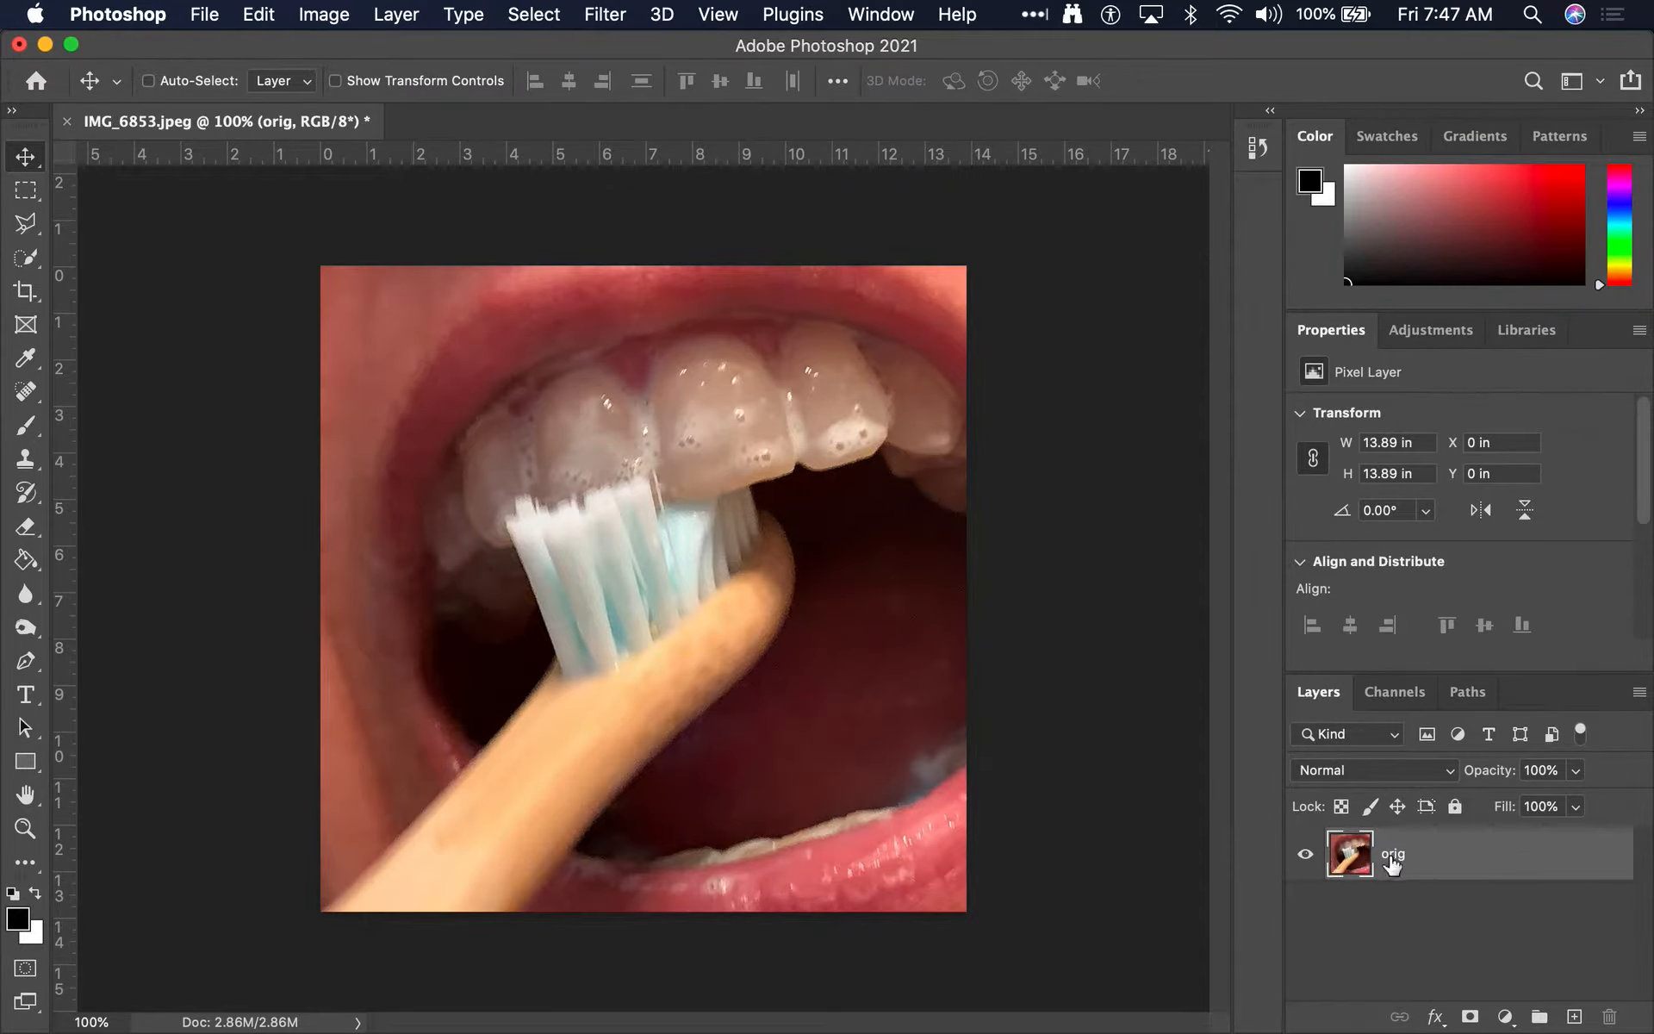
pyautogui.press('super')
pyautogui.press('super+j')
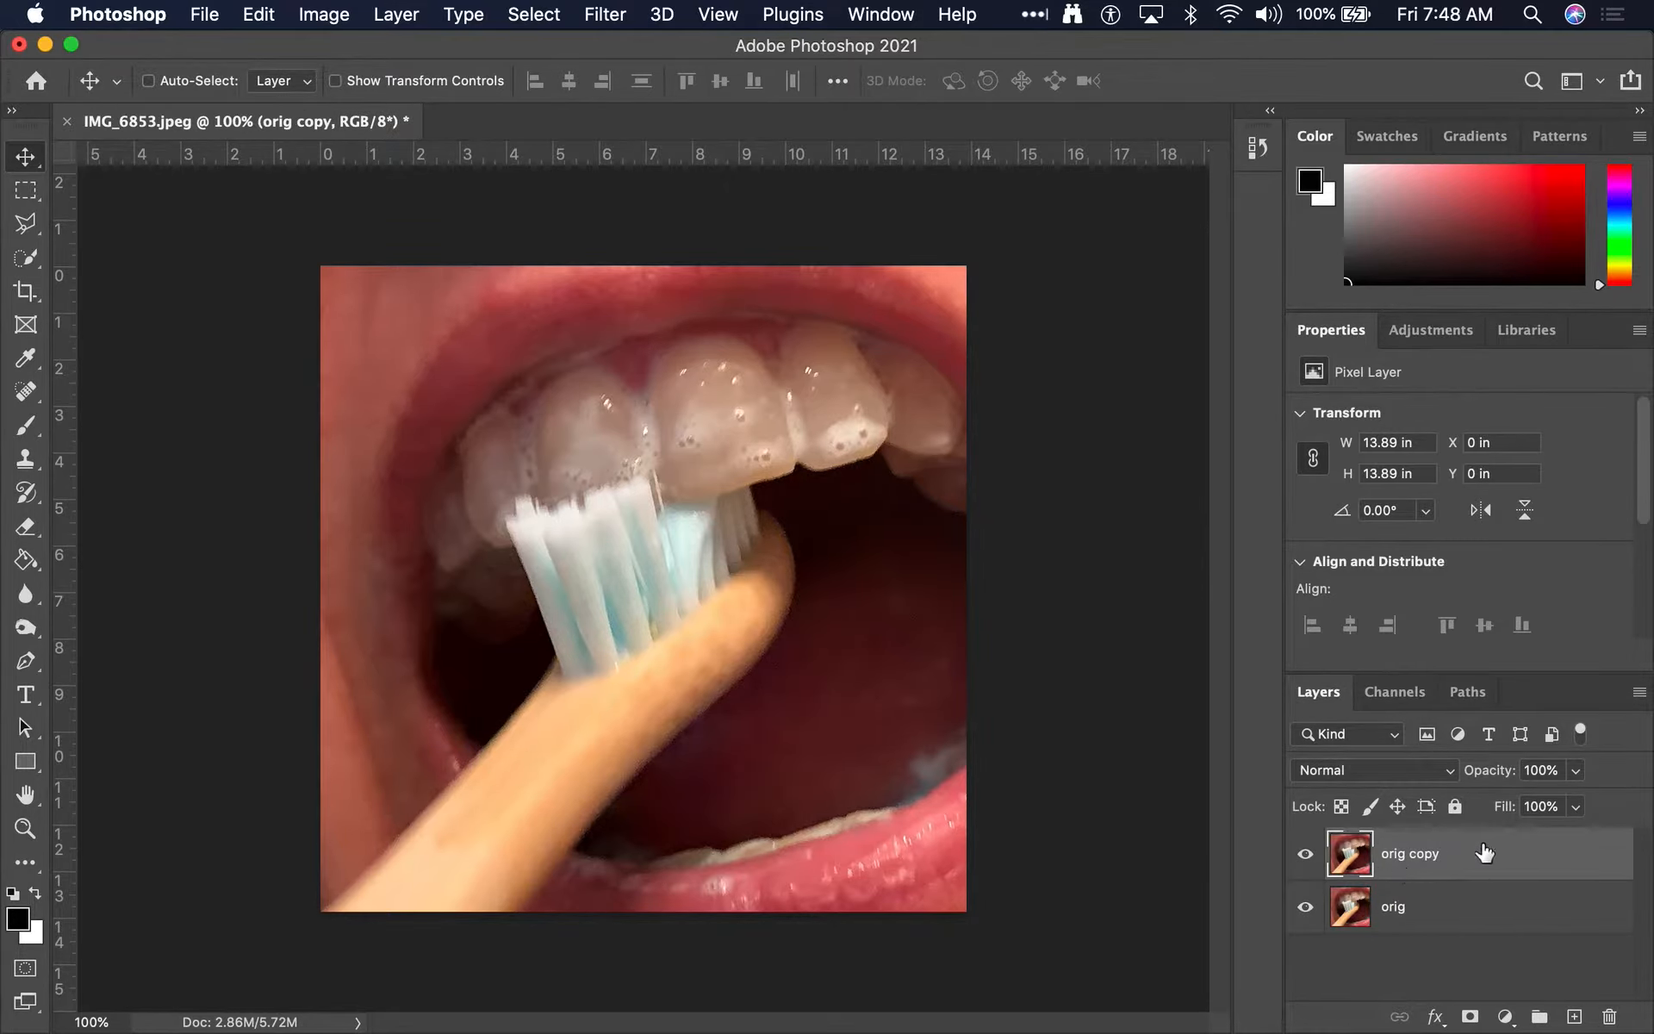
pyautogui.doubleClick(1422, 854)
pyautogui.write('cutout')
pyautogui.press('Return')
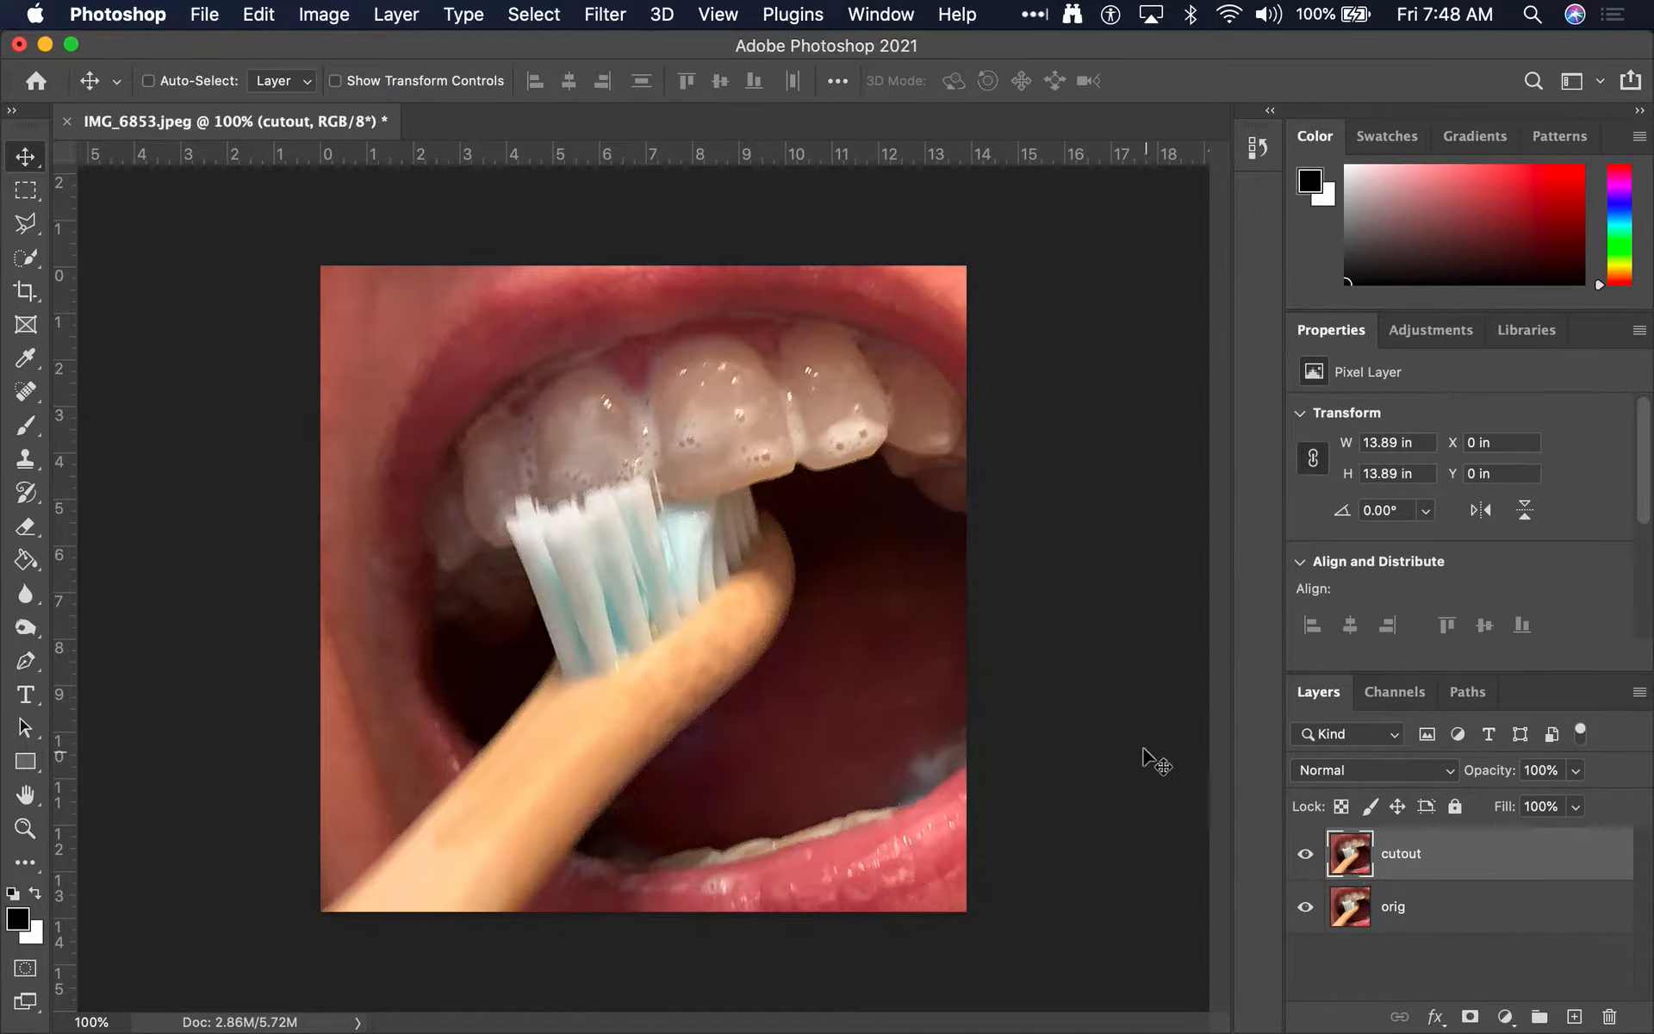
# Open the Filter Gallery for the "cutout" layer with the Artistic Cutout filter selected
pyautogui.click(603, 14)
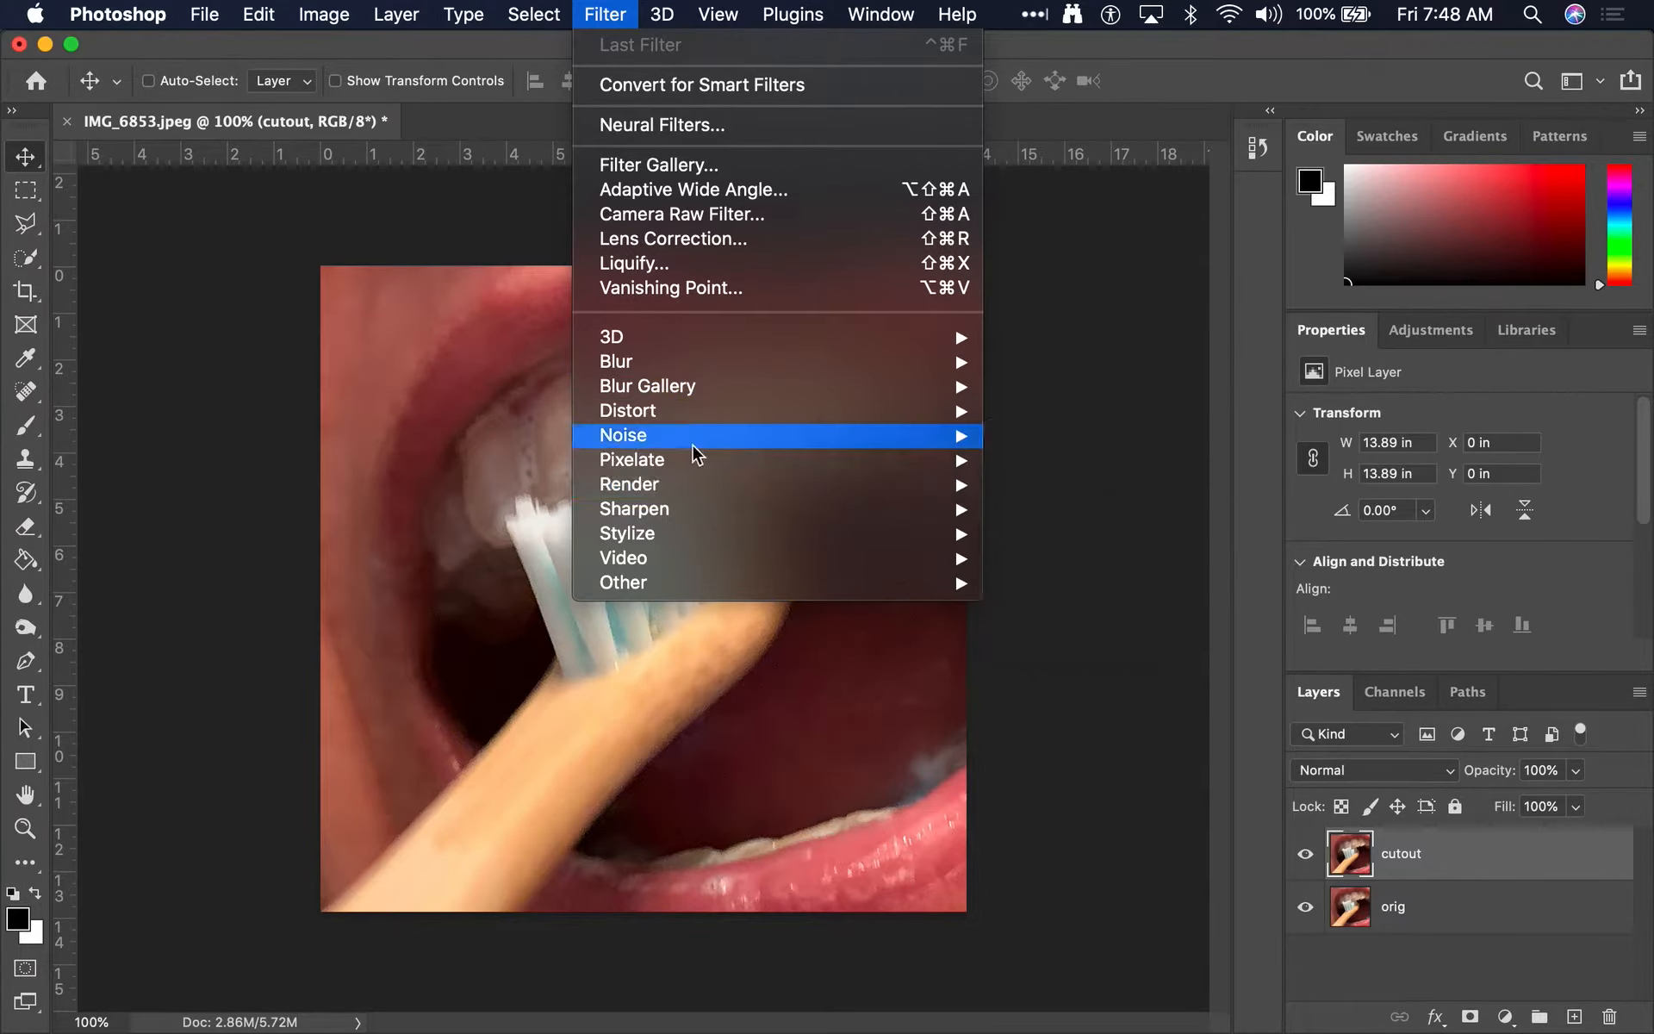
pyautogui.moveTo(694, 457)
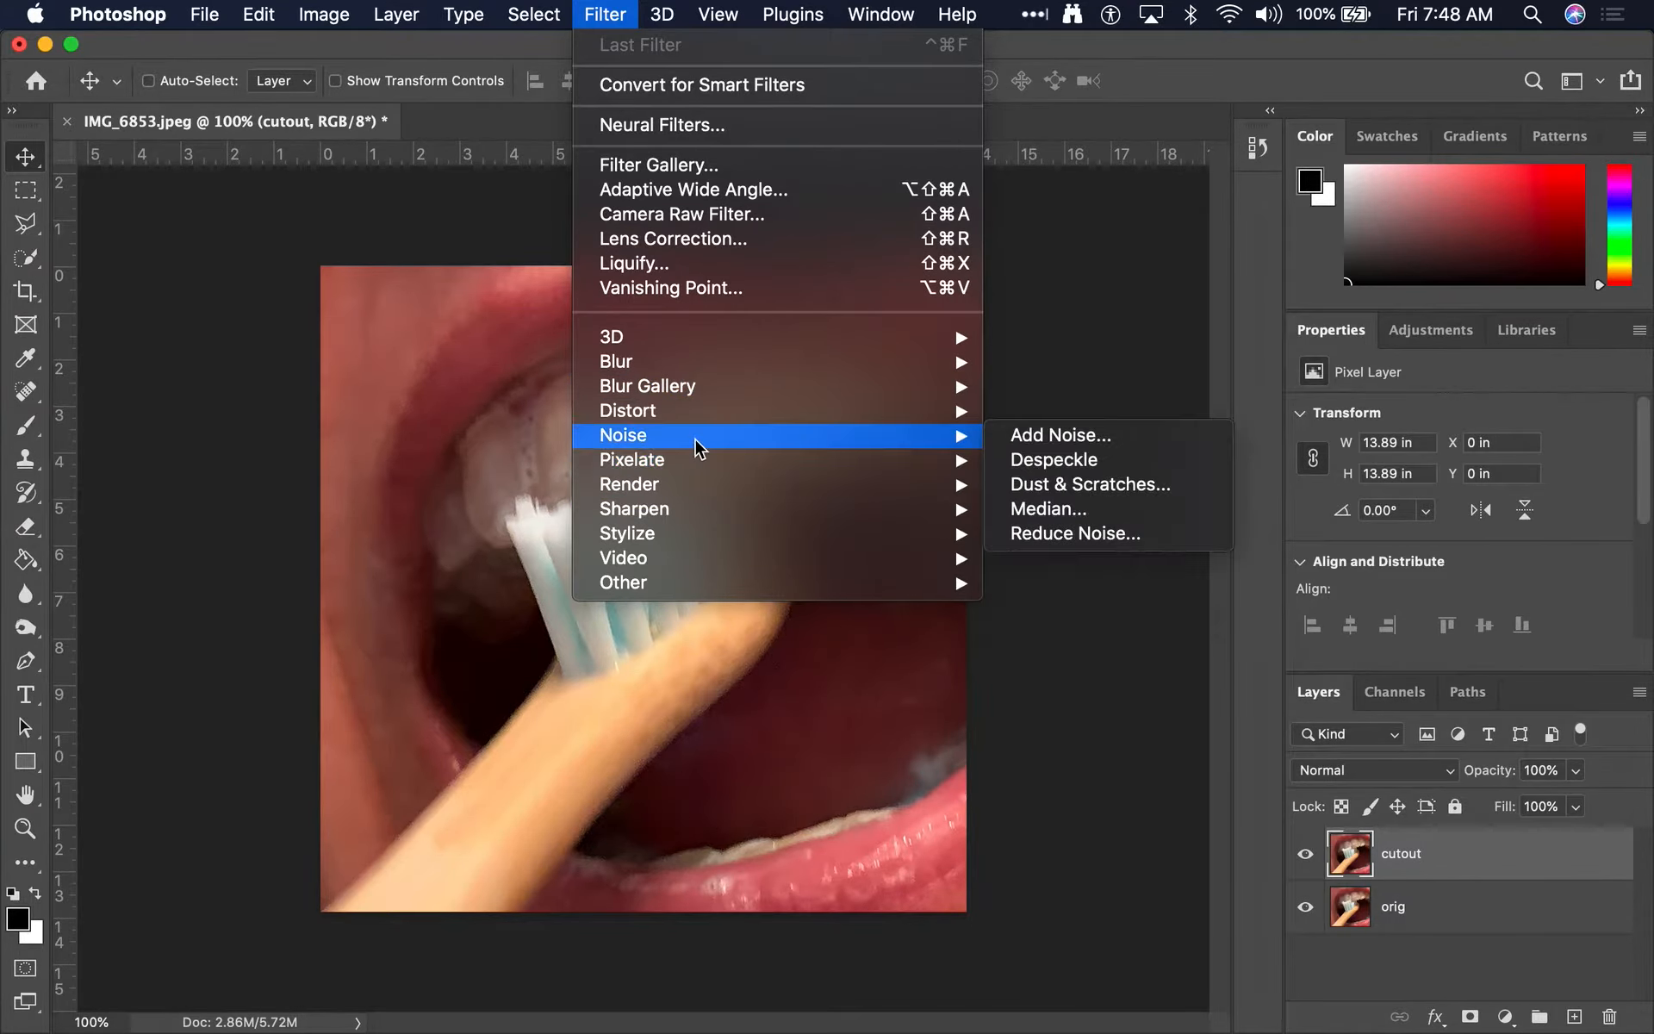
pyautogui.moveTo(691, 533)
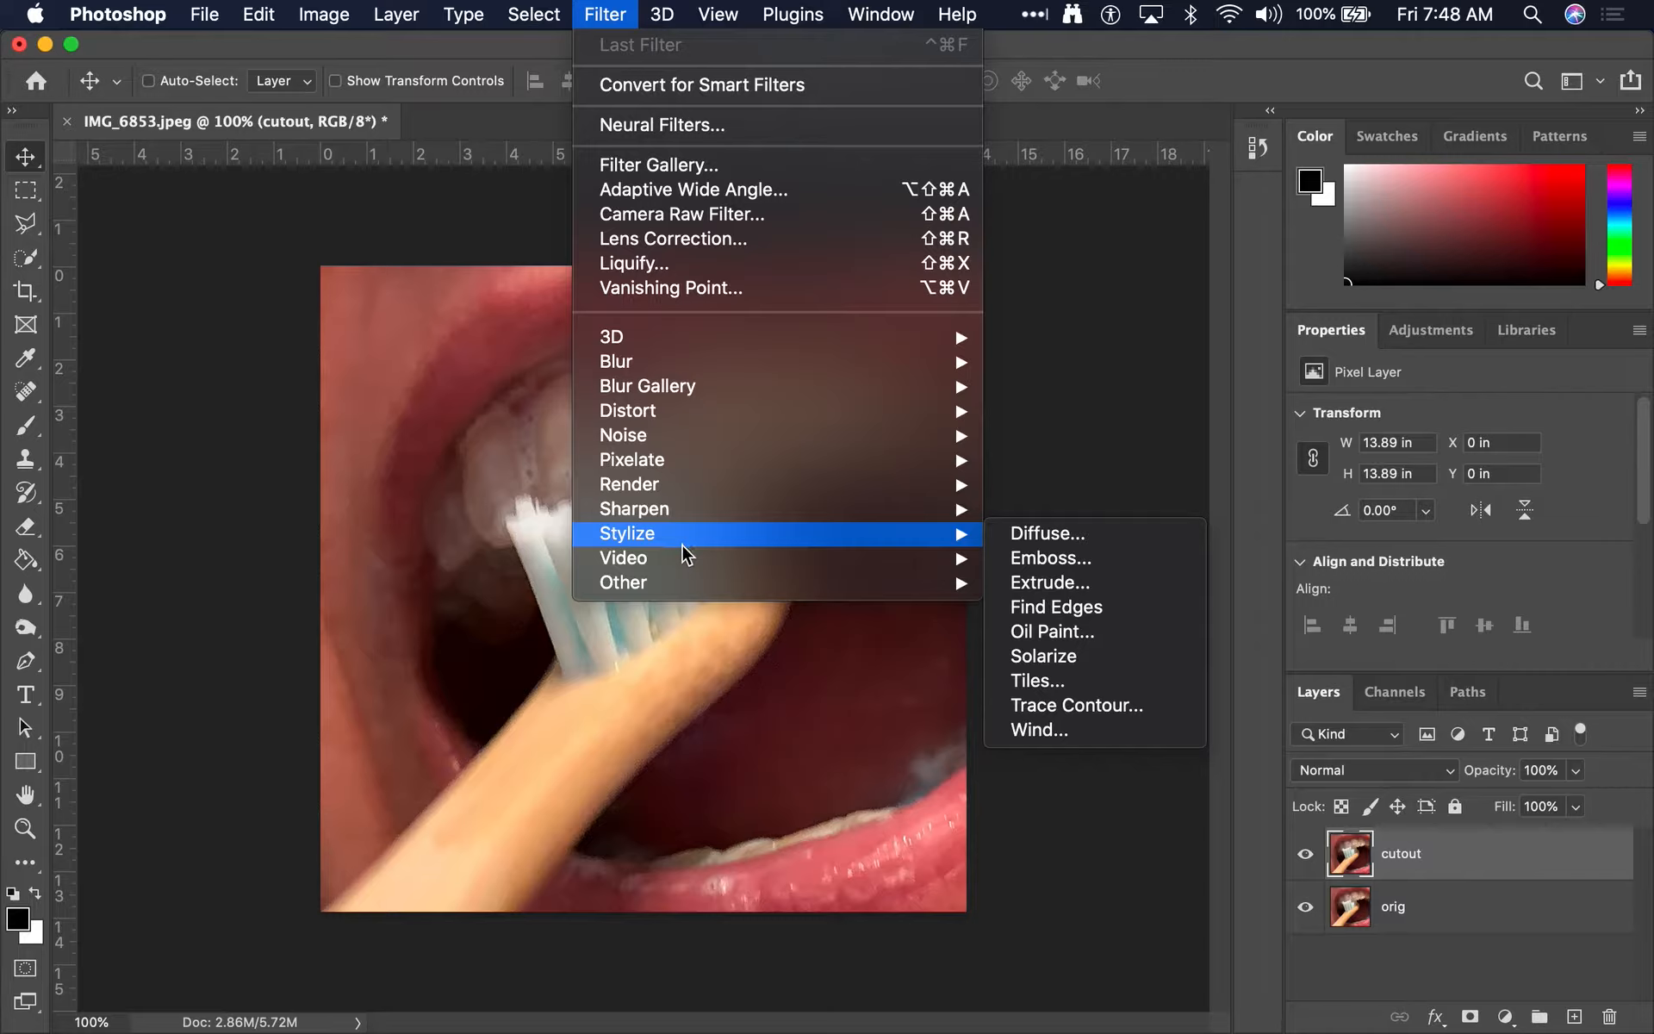
pyautogui.moveTo(743, 425)
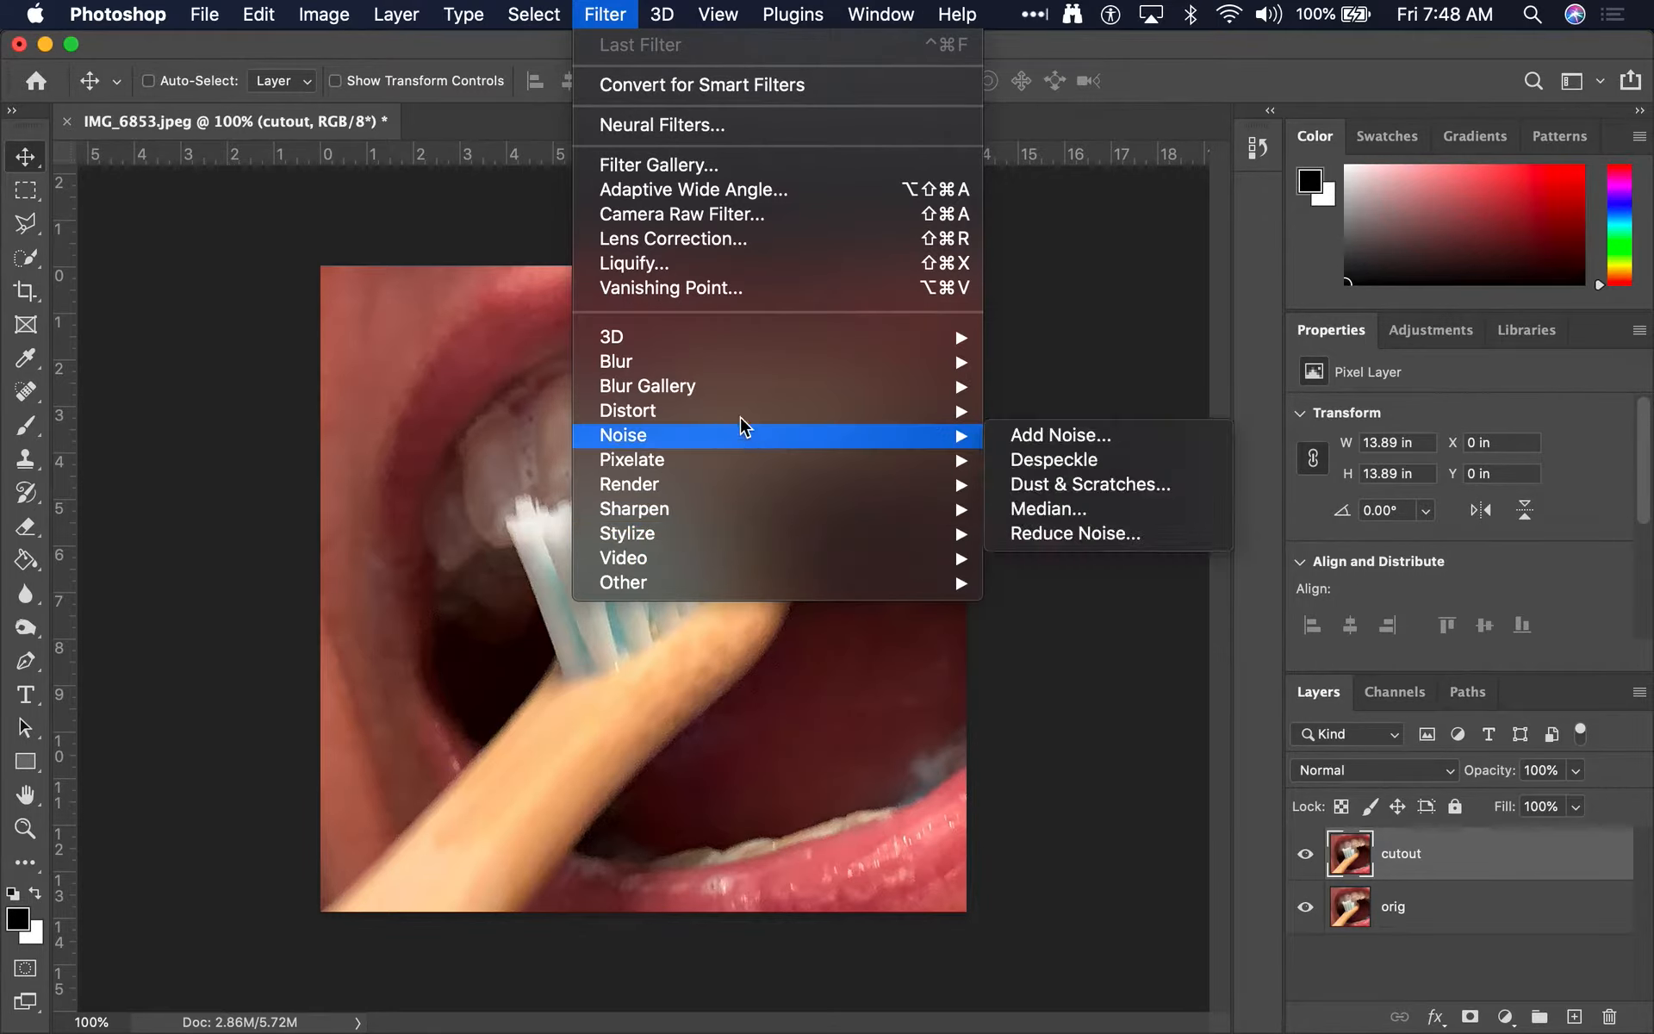
pyautogui.click(678, 167)
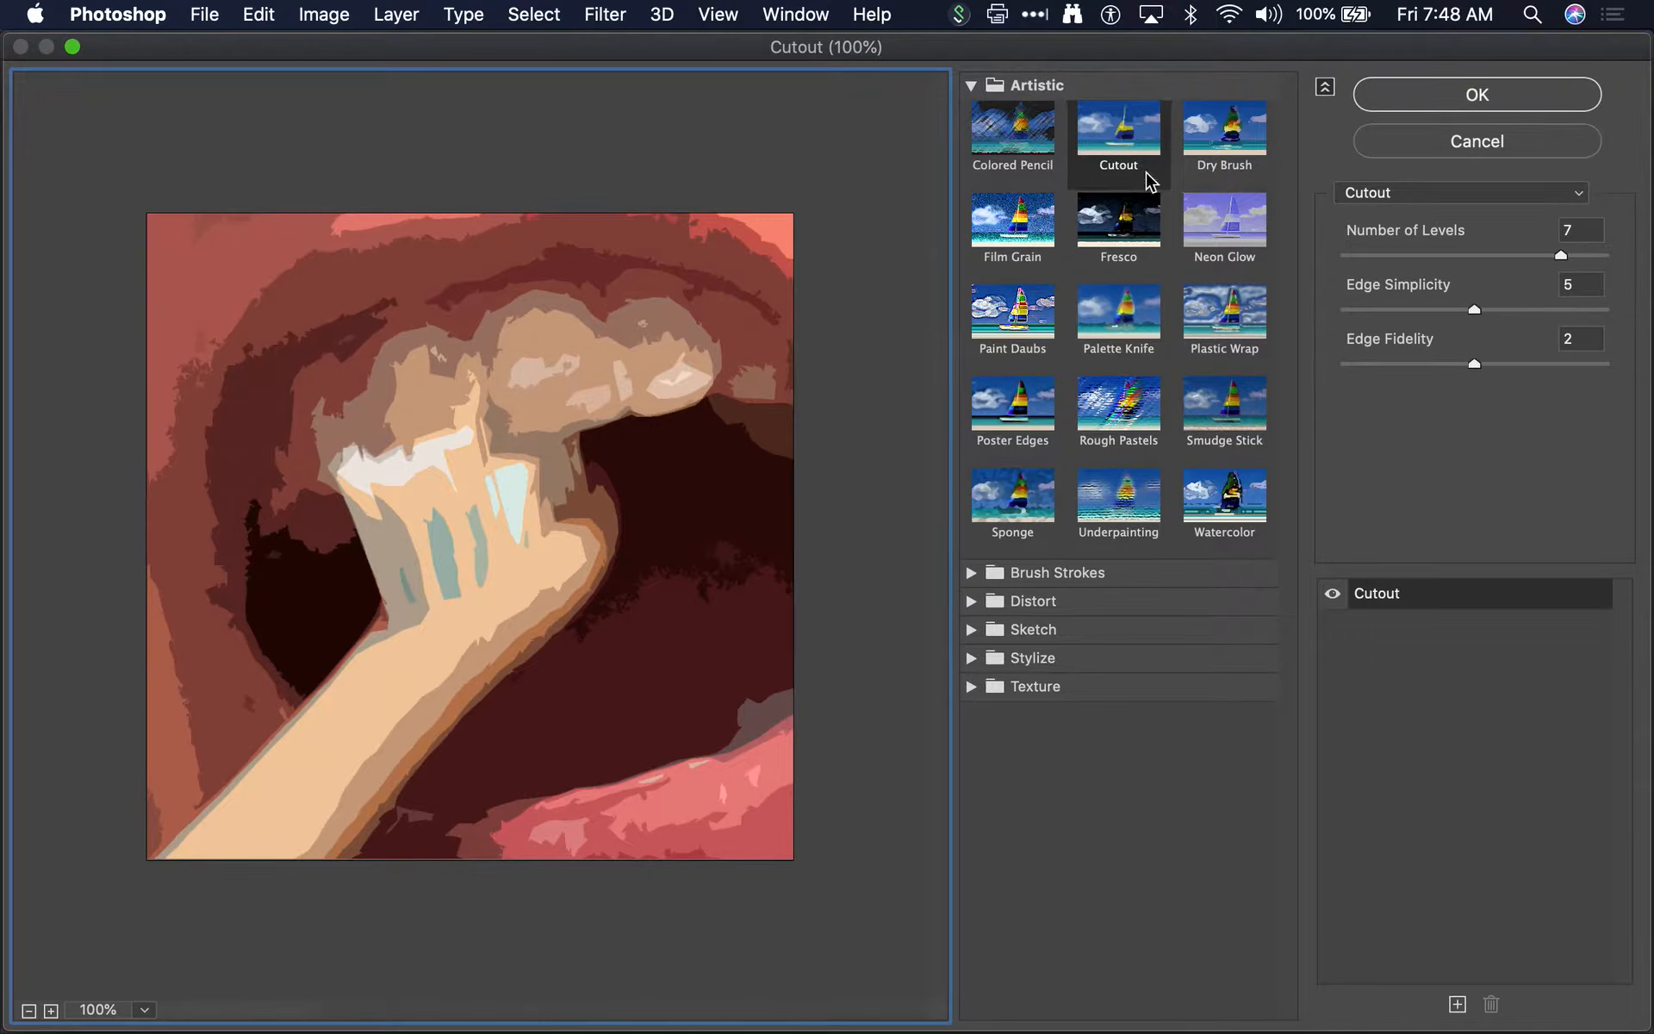
pyautogui.click(1143, 142)
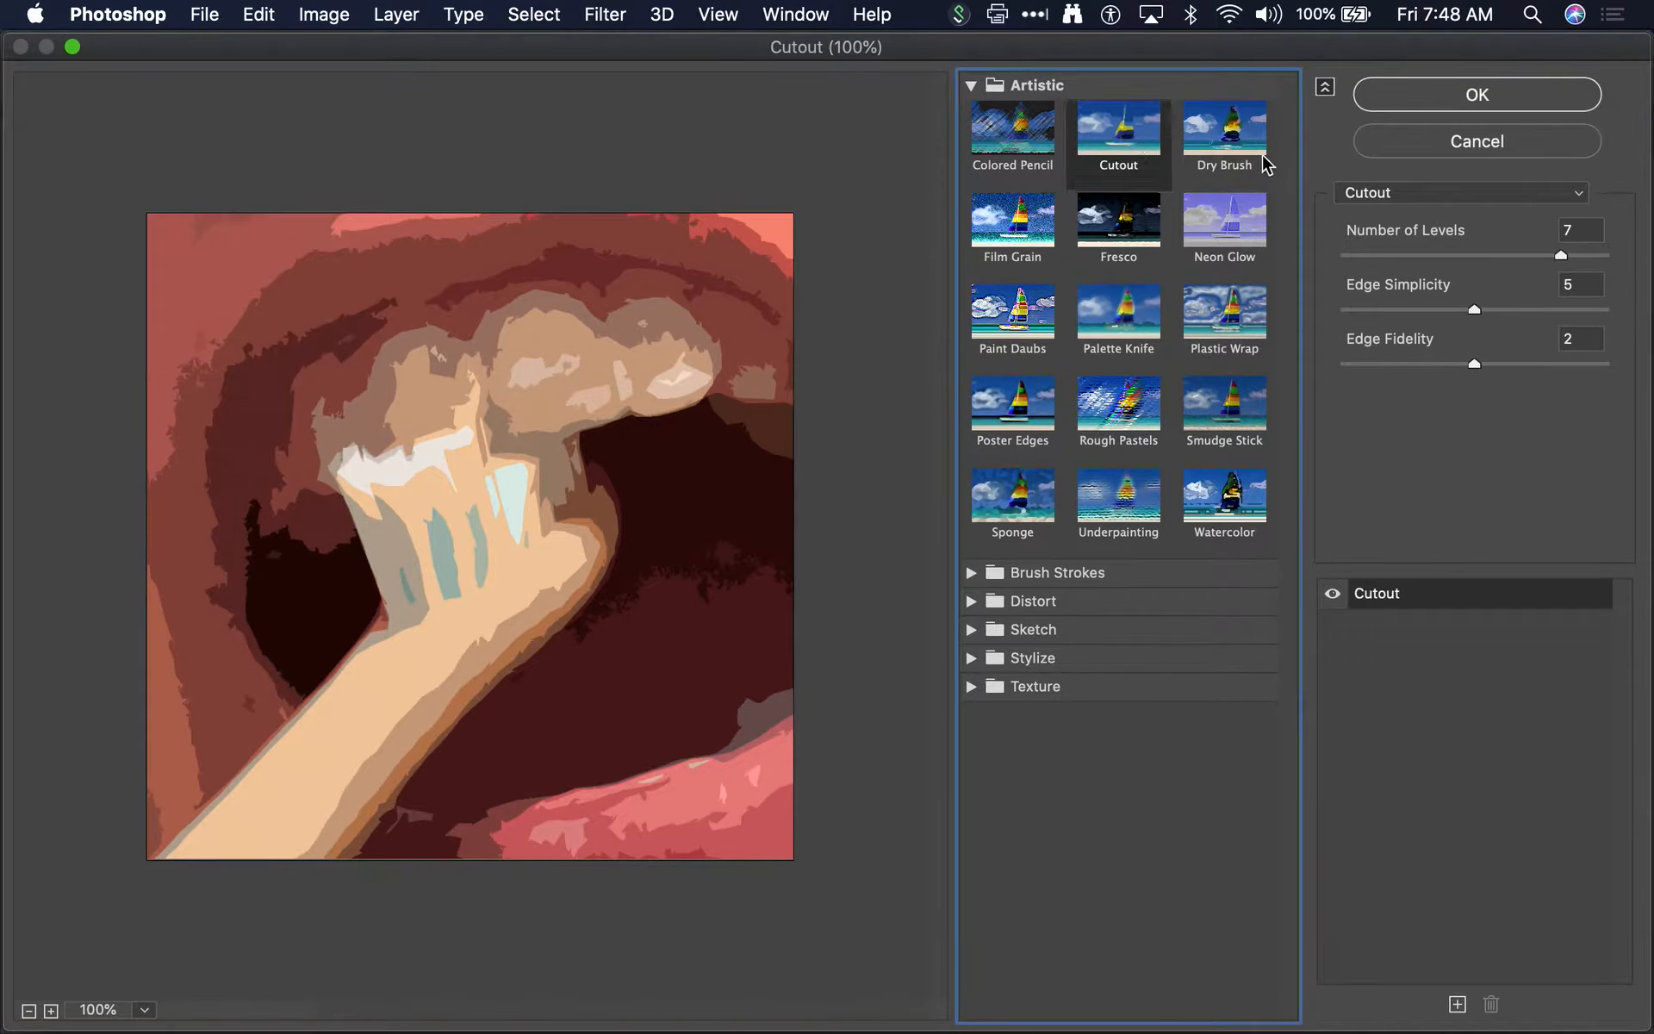
# Preview the other Artistic filters on the image, from Colored Pencil and Dry Brush through to Watercolor
pyautogui.click(1041, 138)
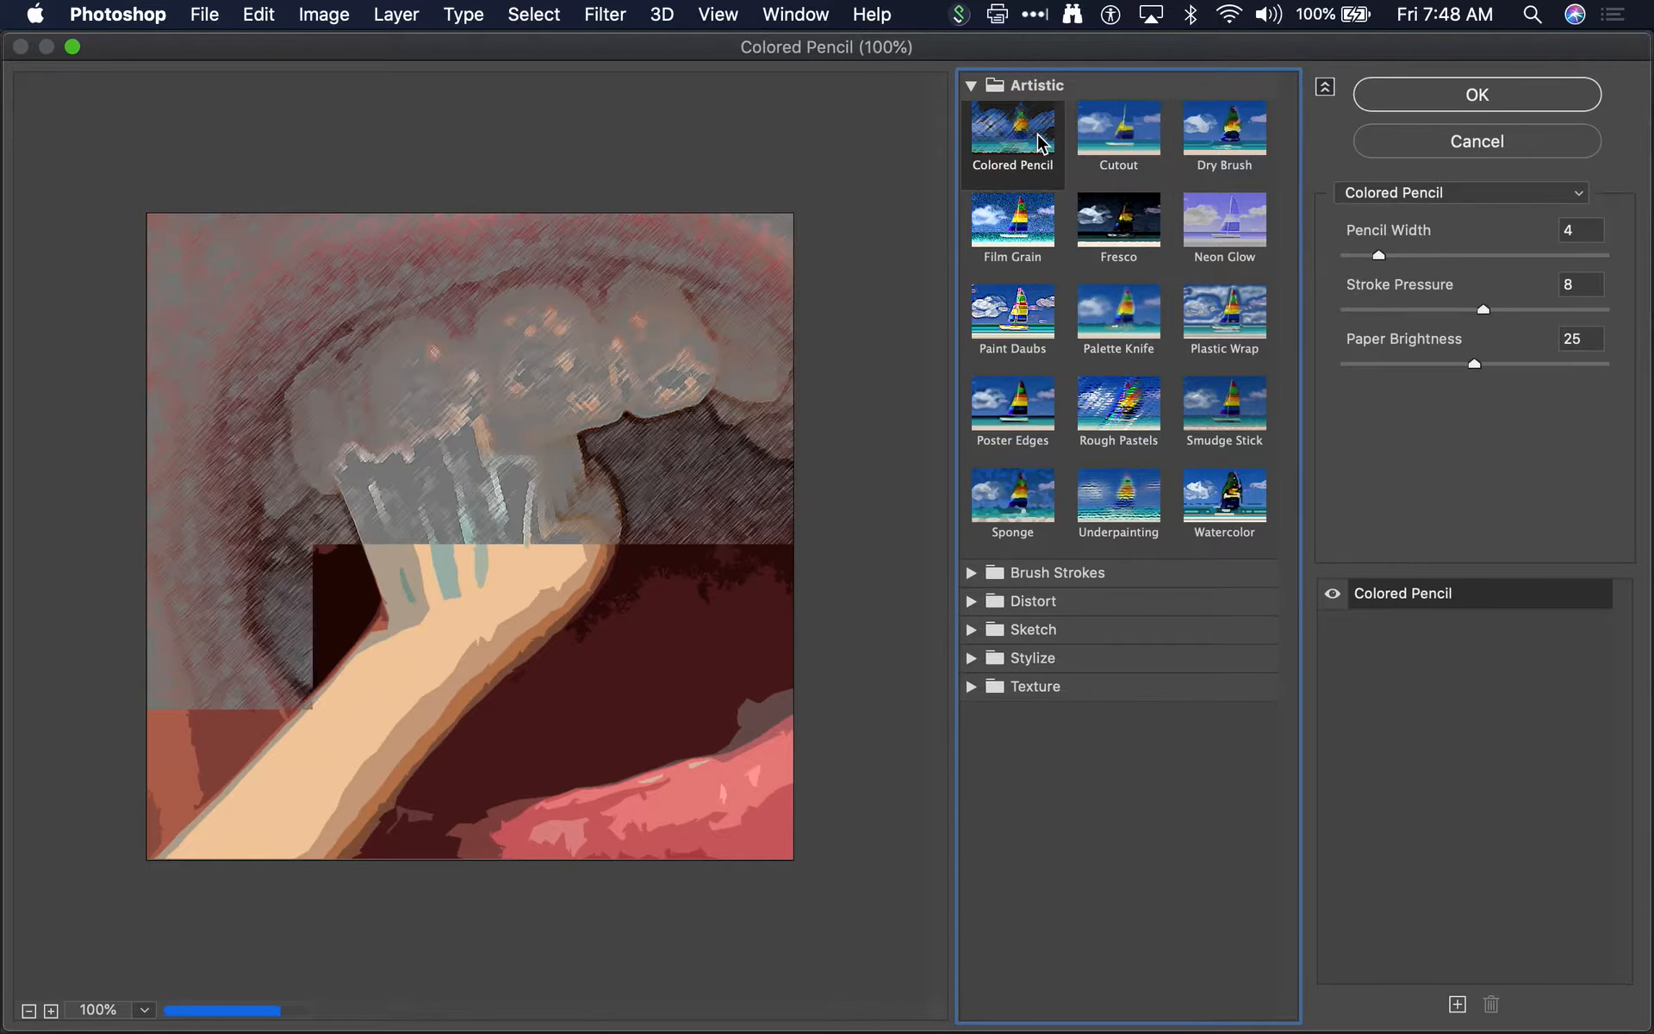
pyautogui.click(1230, 145)
pyautogui.click(1237, 226)
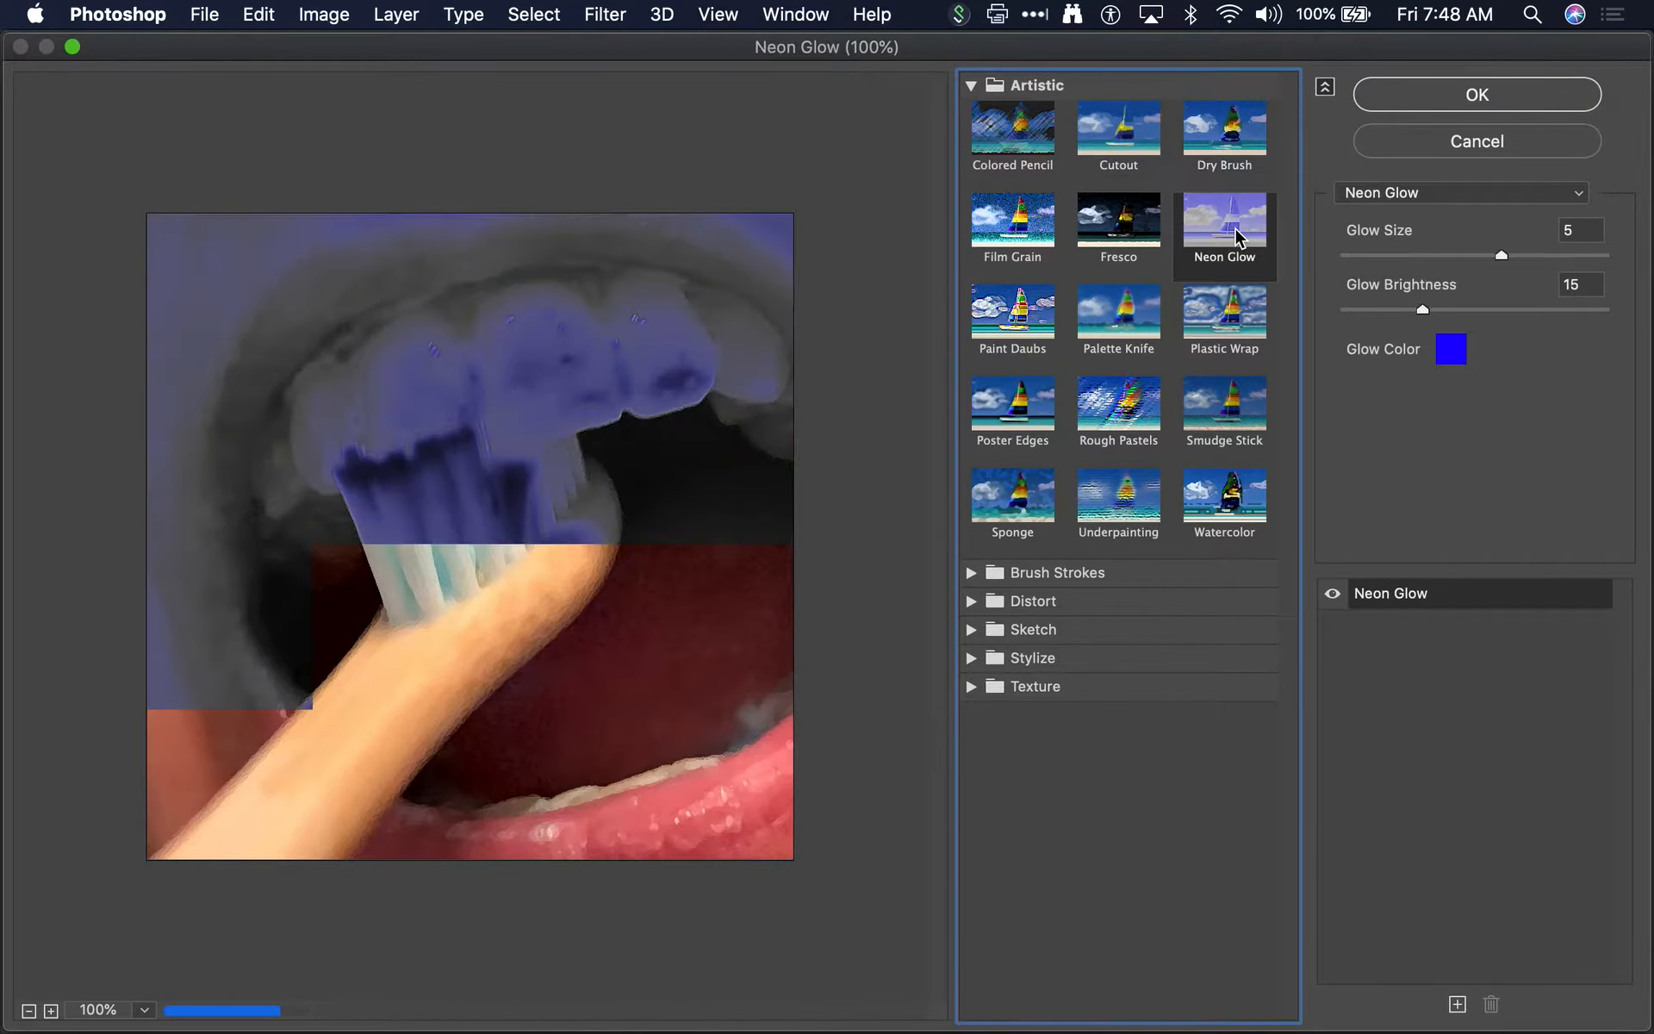
pyautogui.click(1148, 232)
pyautogui.click(1037, 228)
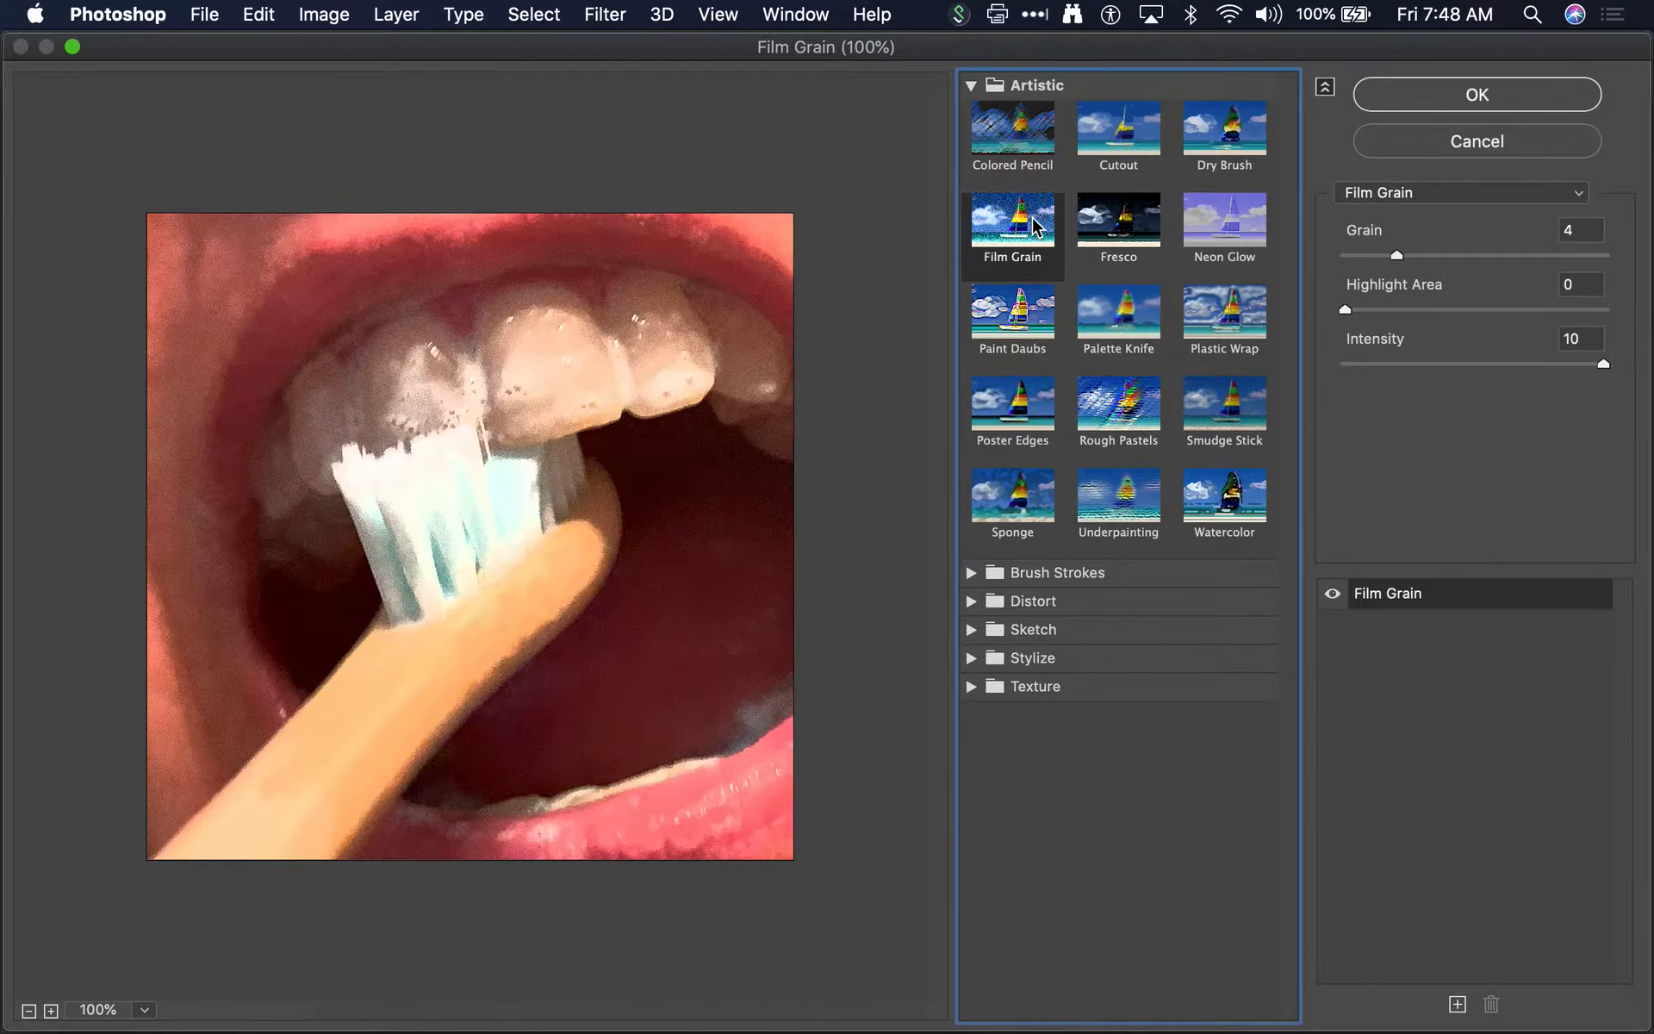
pyautogui.click(1013, 297)
pyautogui.click(1135, 320)
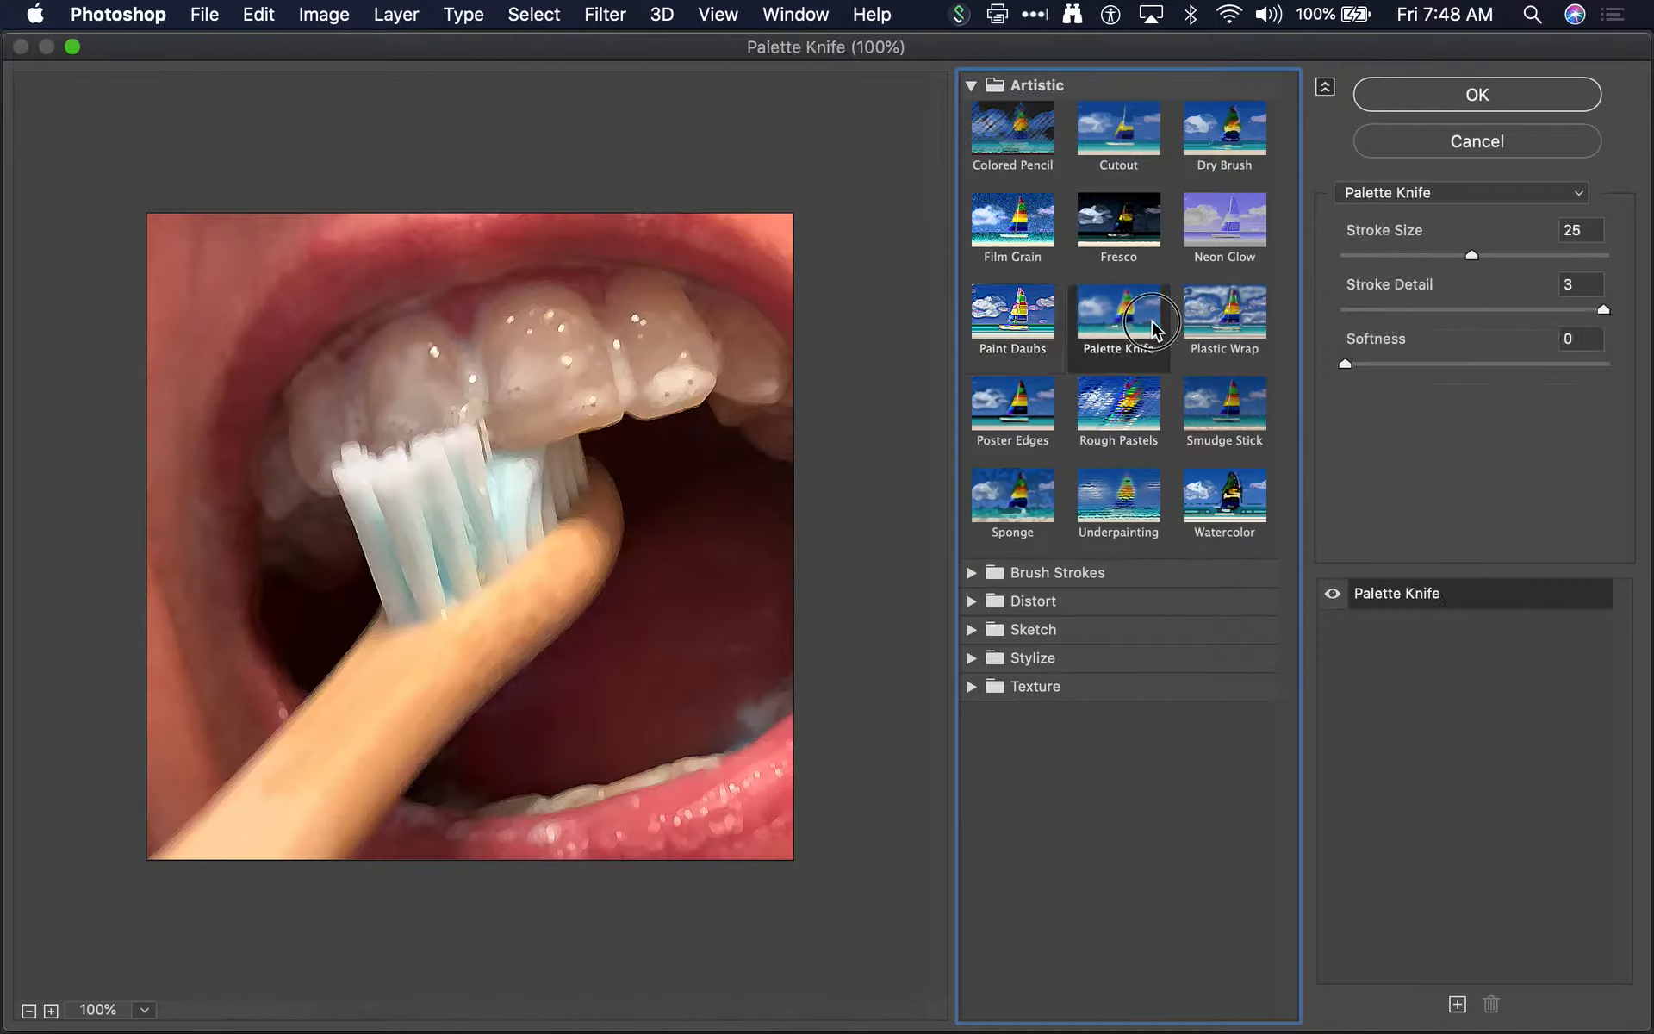
pyautogui.click(1223, 327)
pyautogui.click(1224, 405)
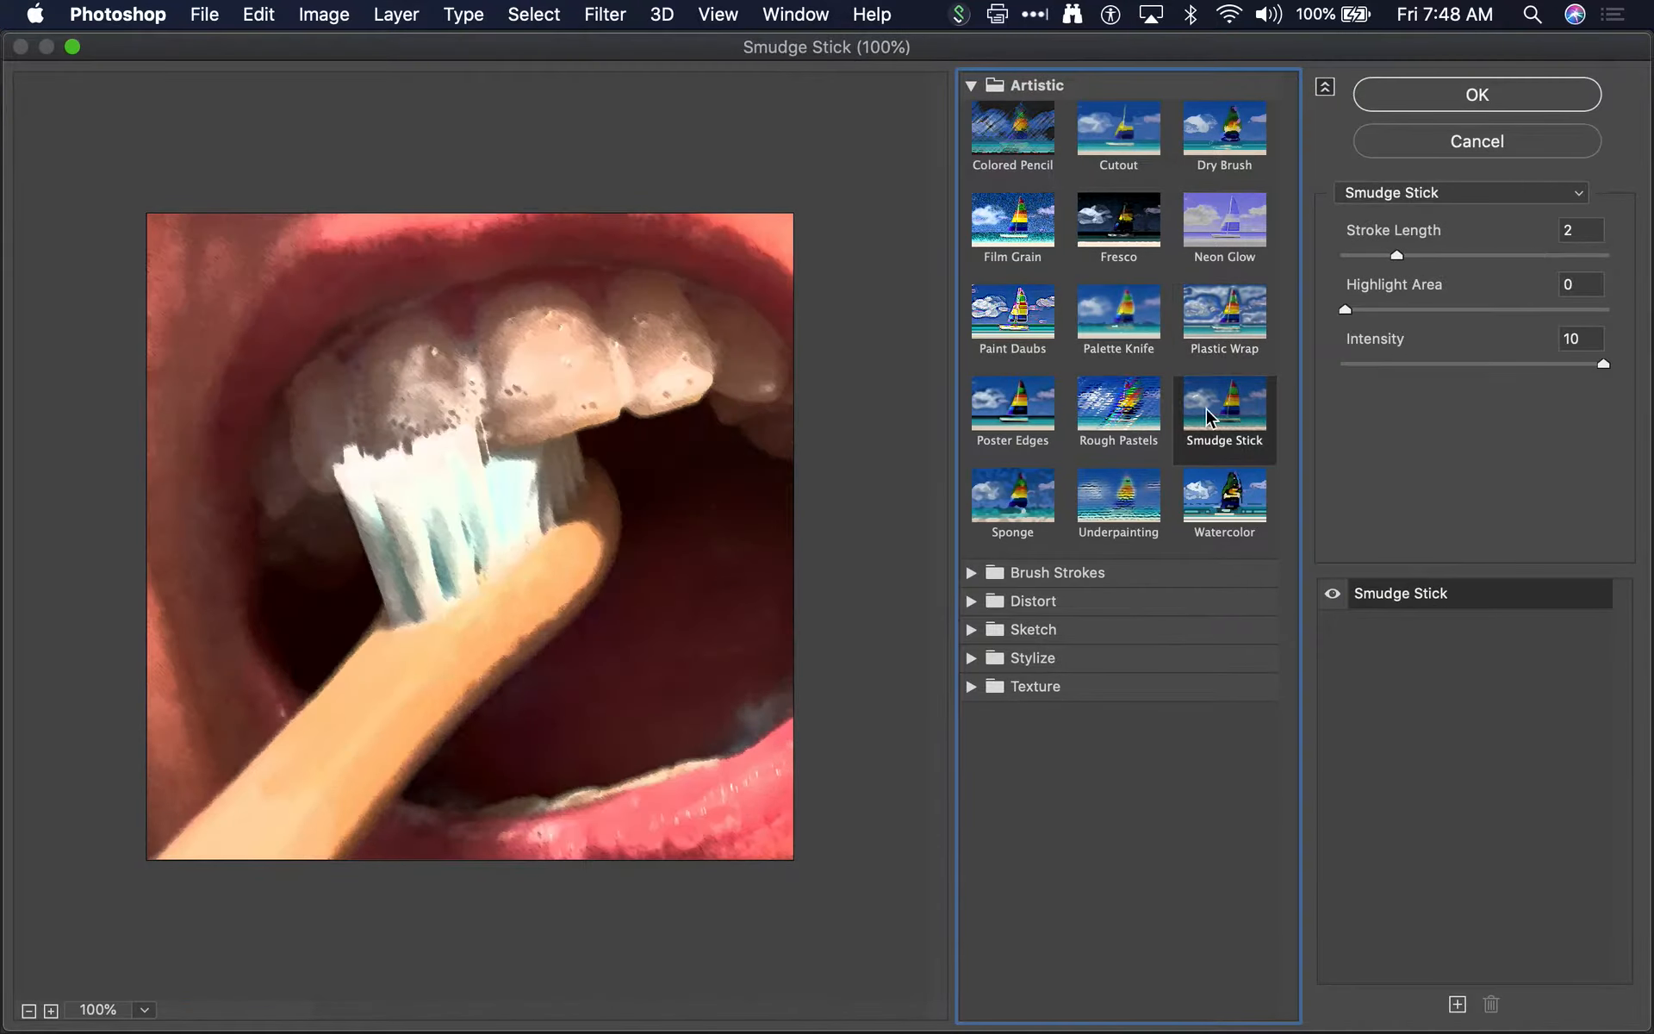
pyautogui.click(1118, 405)
pyautogui.click(1025, 412)
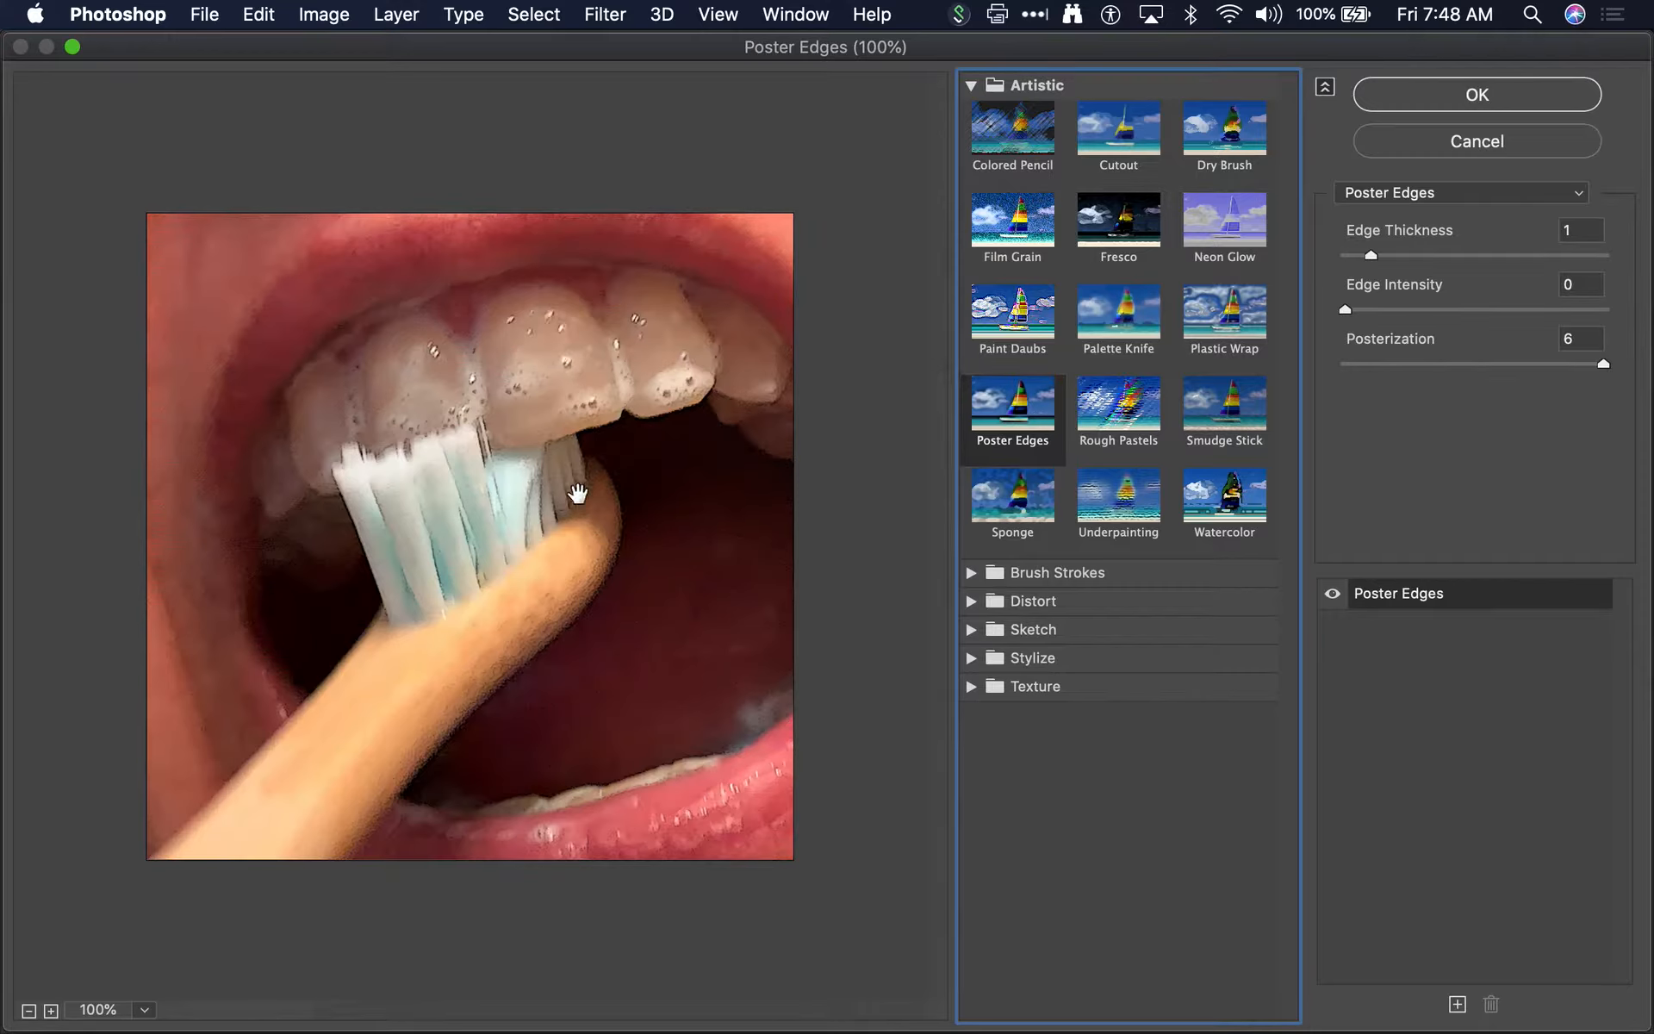
pyautogui.click(1014, 515)
pyautogui.click(1154, 506)
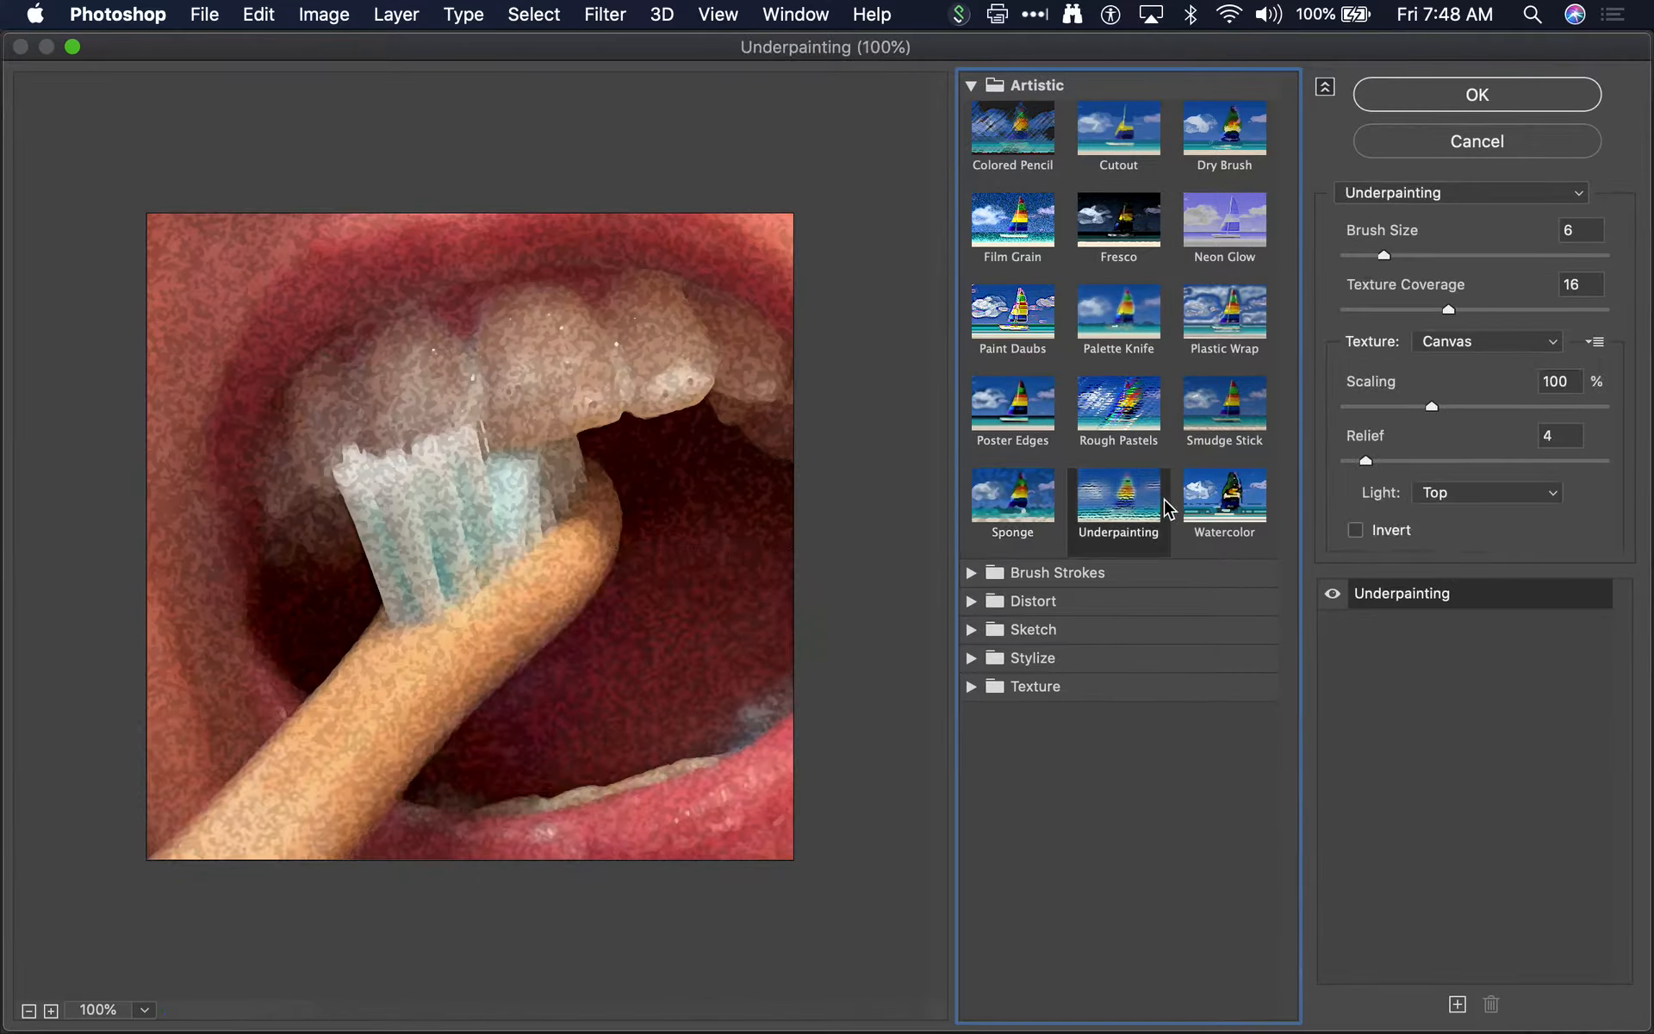
pyautogui.click(1227, 509)
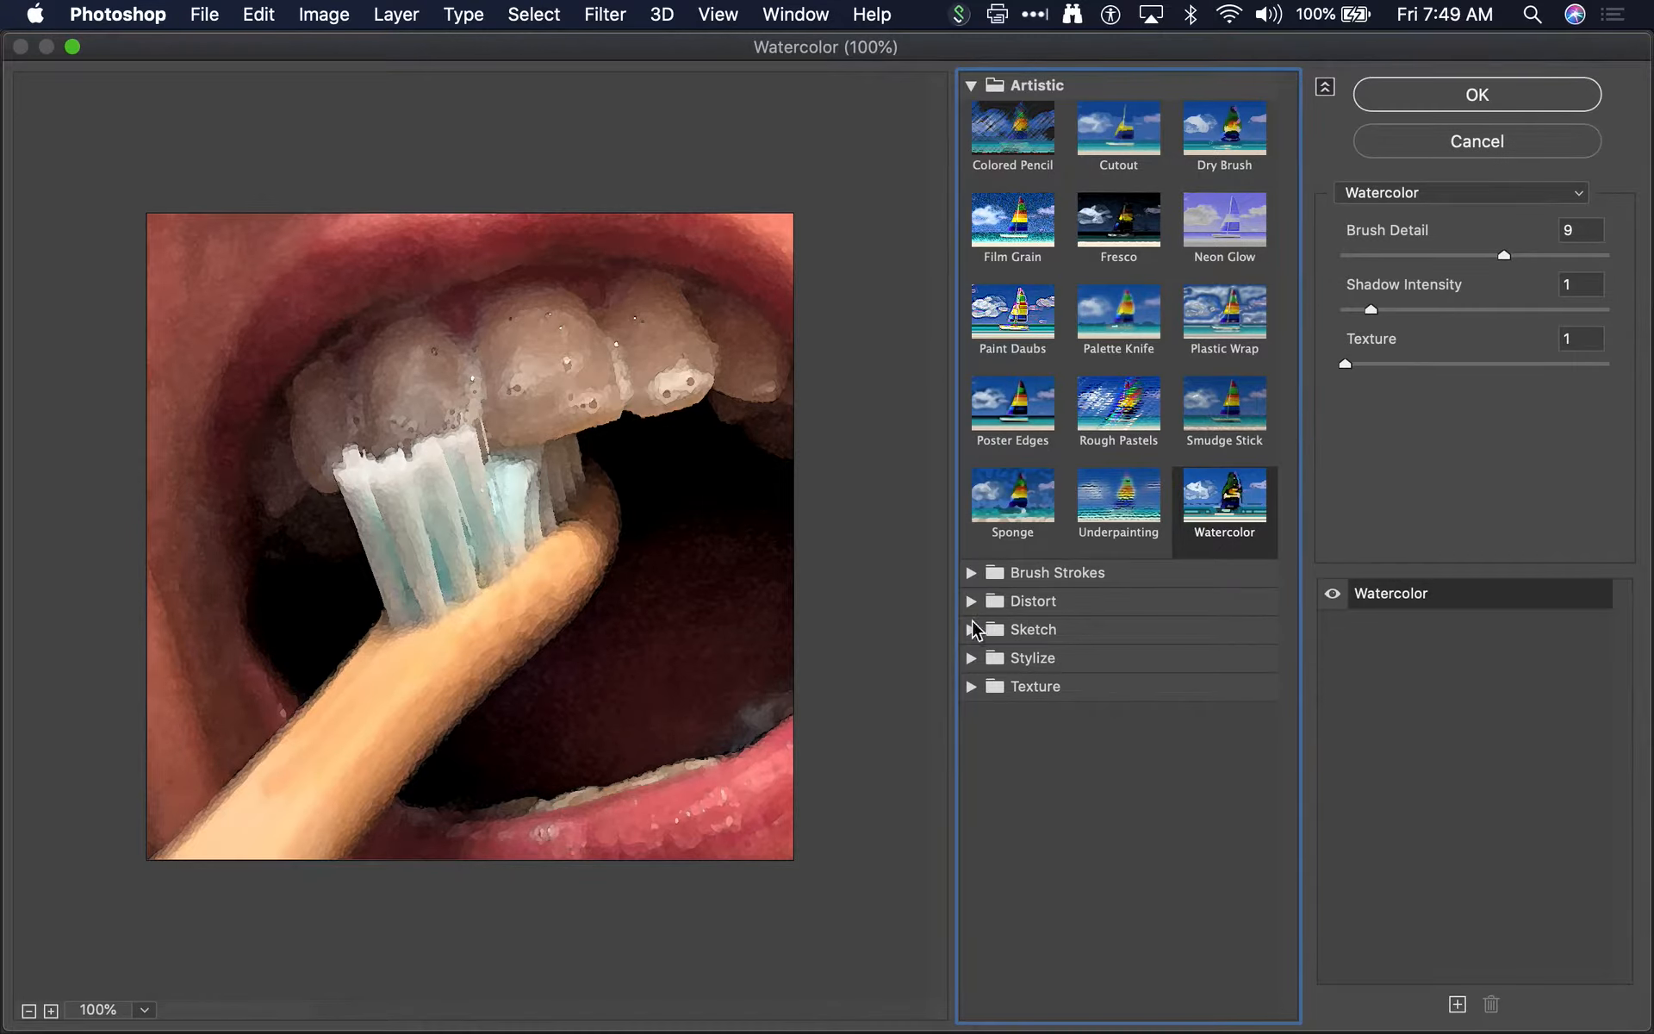
# Preview Brush Strokes, Distort and Sketch filters, including Accented Edges, Spatter, Diffuse Glow and Graphic Pen
pyautogui.click(968, 575)
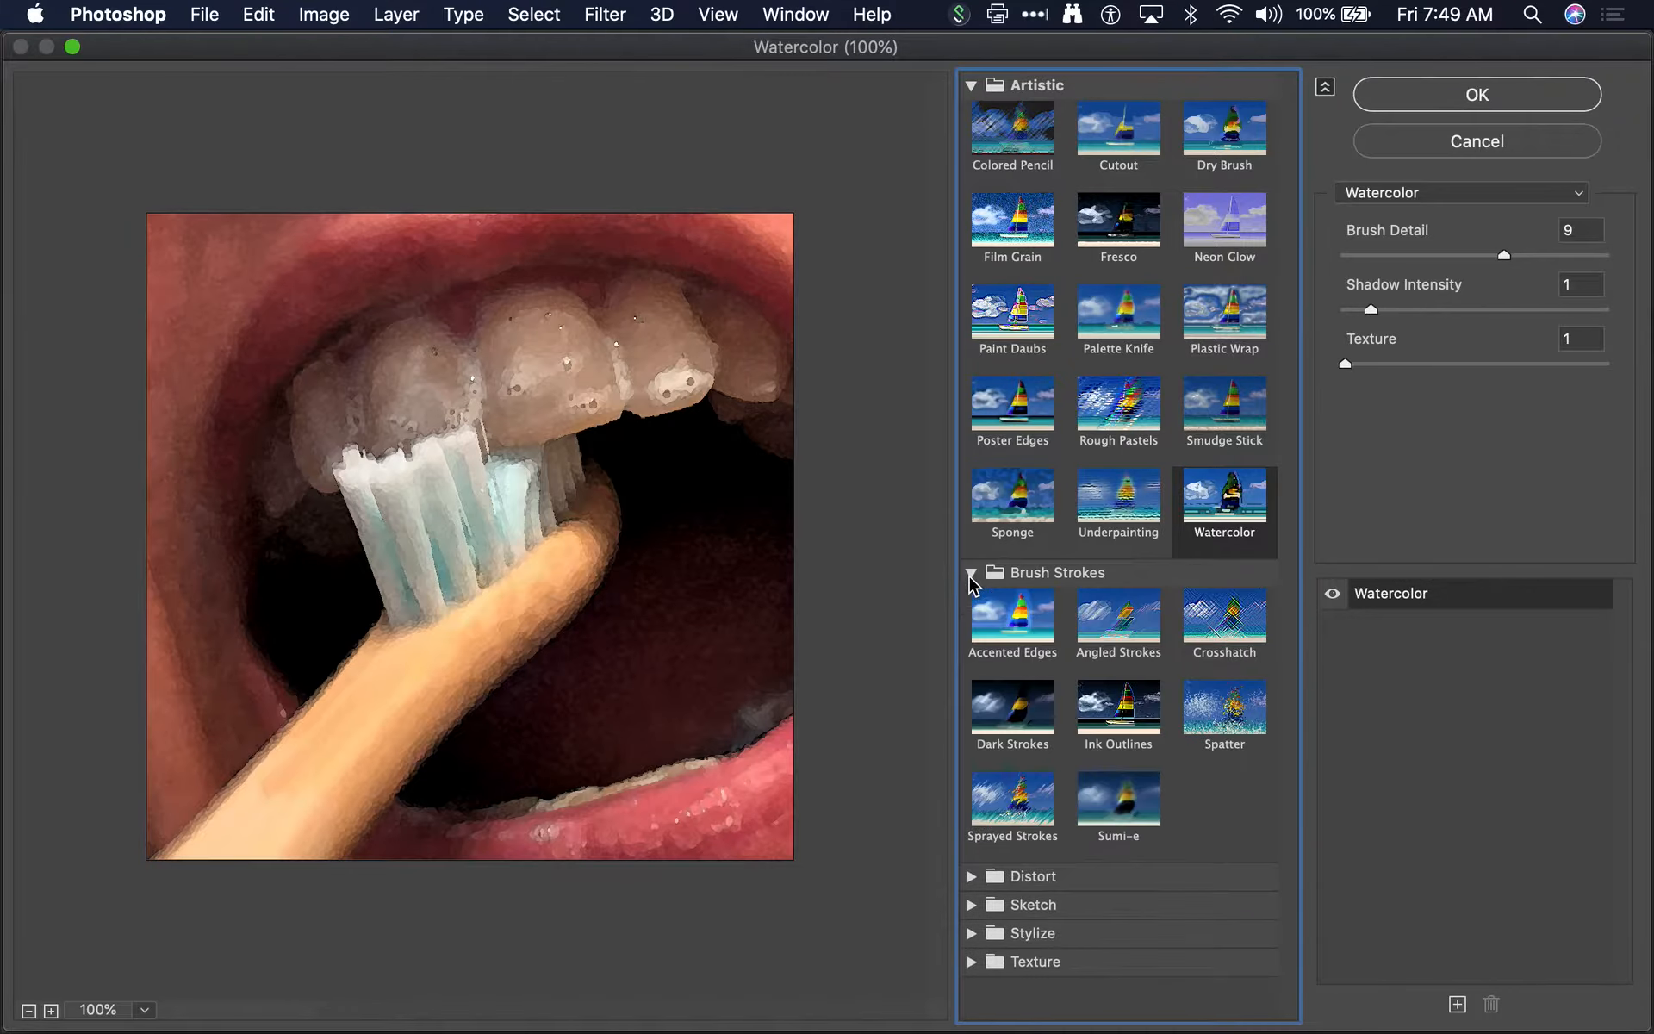
pyautogui.click(1002, 627)
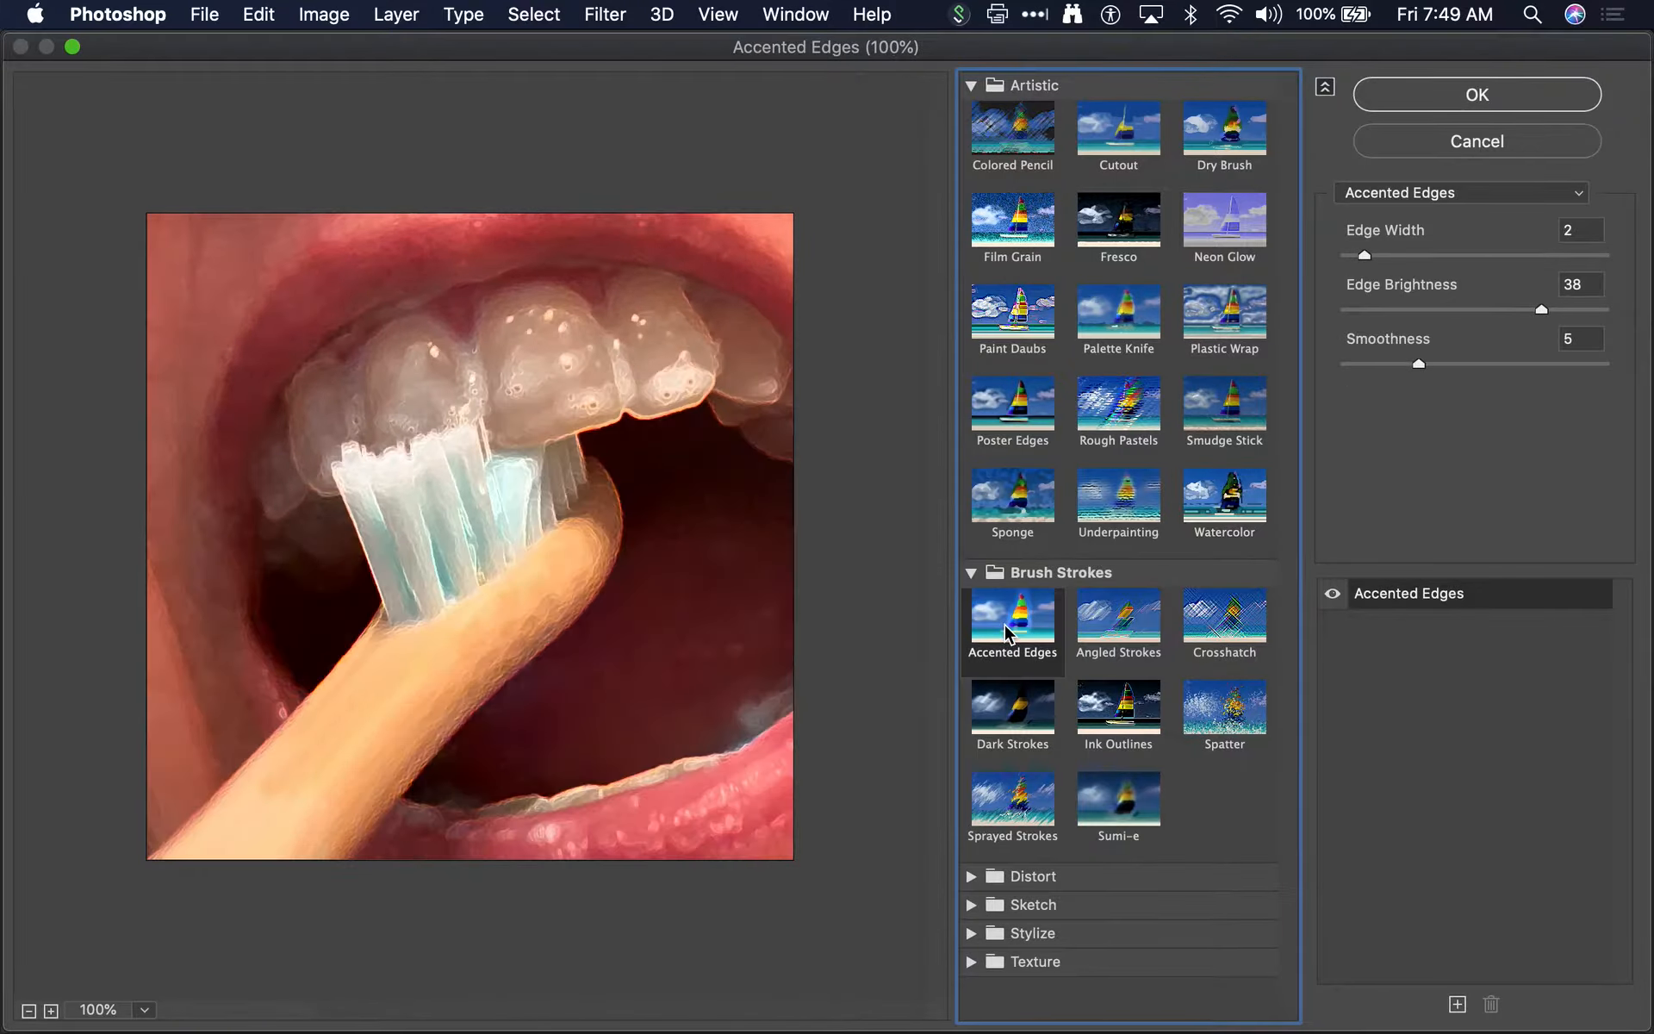
pyautogui.click(1139, 637)
pyautogui.click(1220, 723)
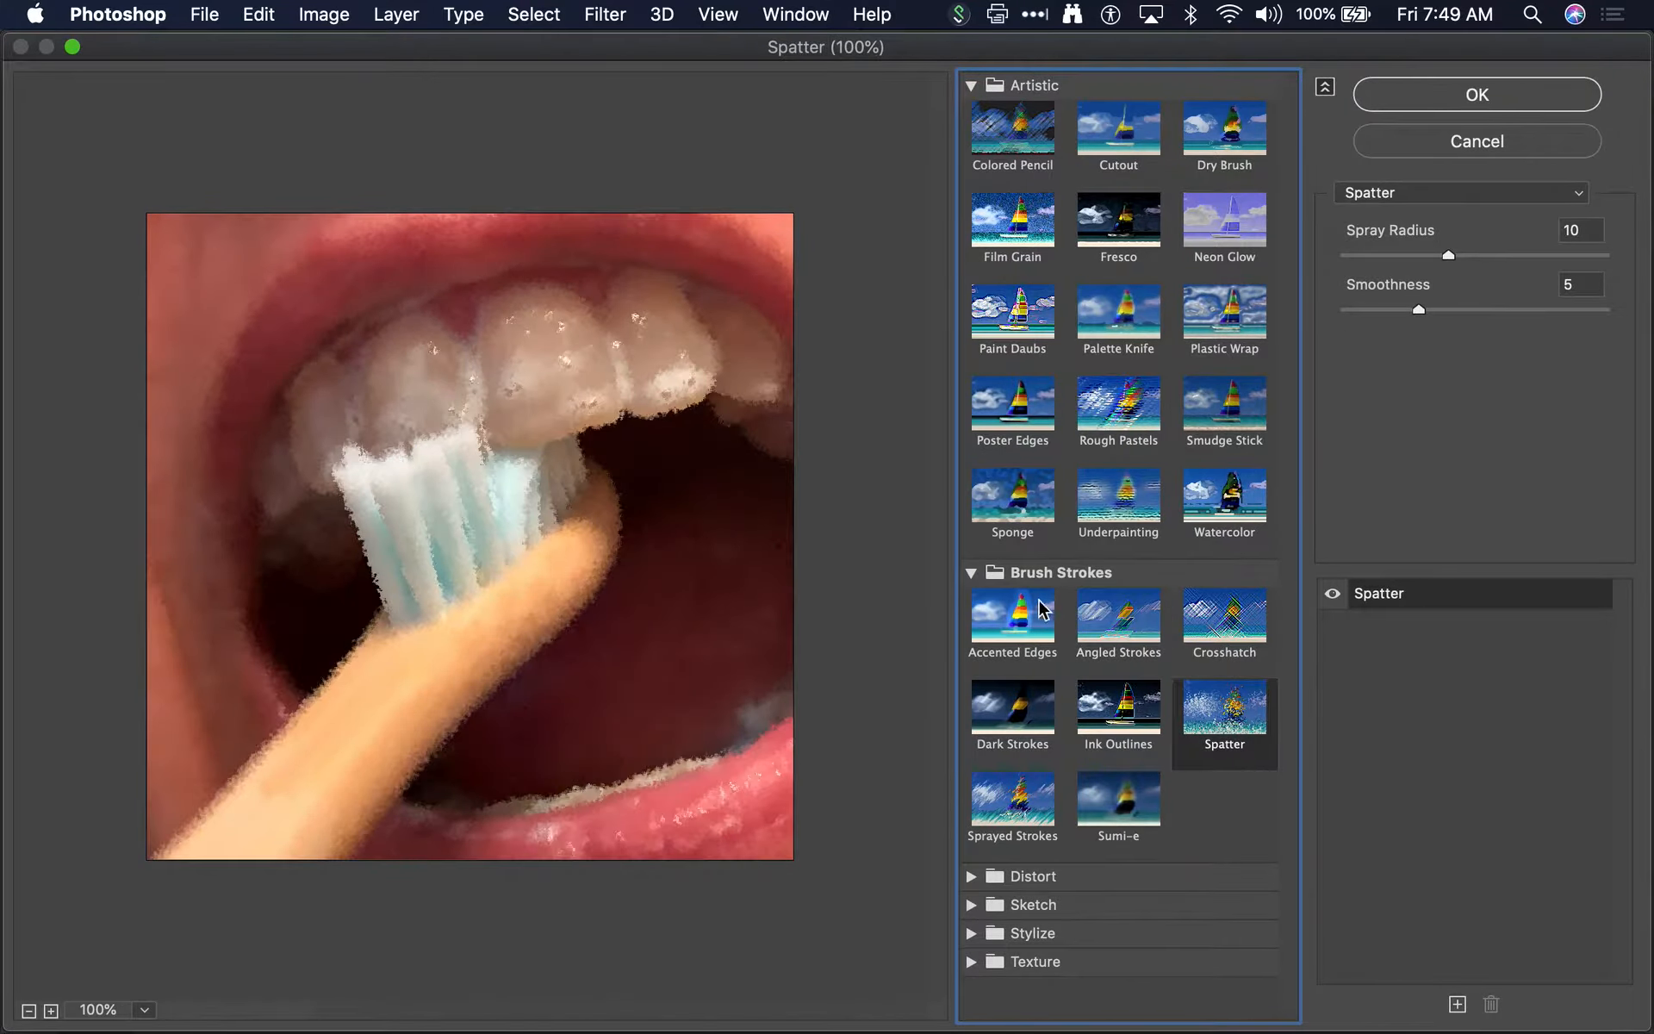
pyautogui.click(970, 572)
pyautogui.click(969, 602)
pyautogui.click(1013, 680)
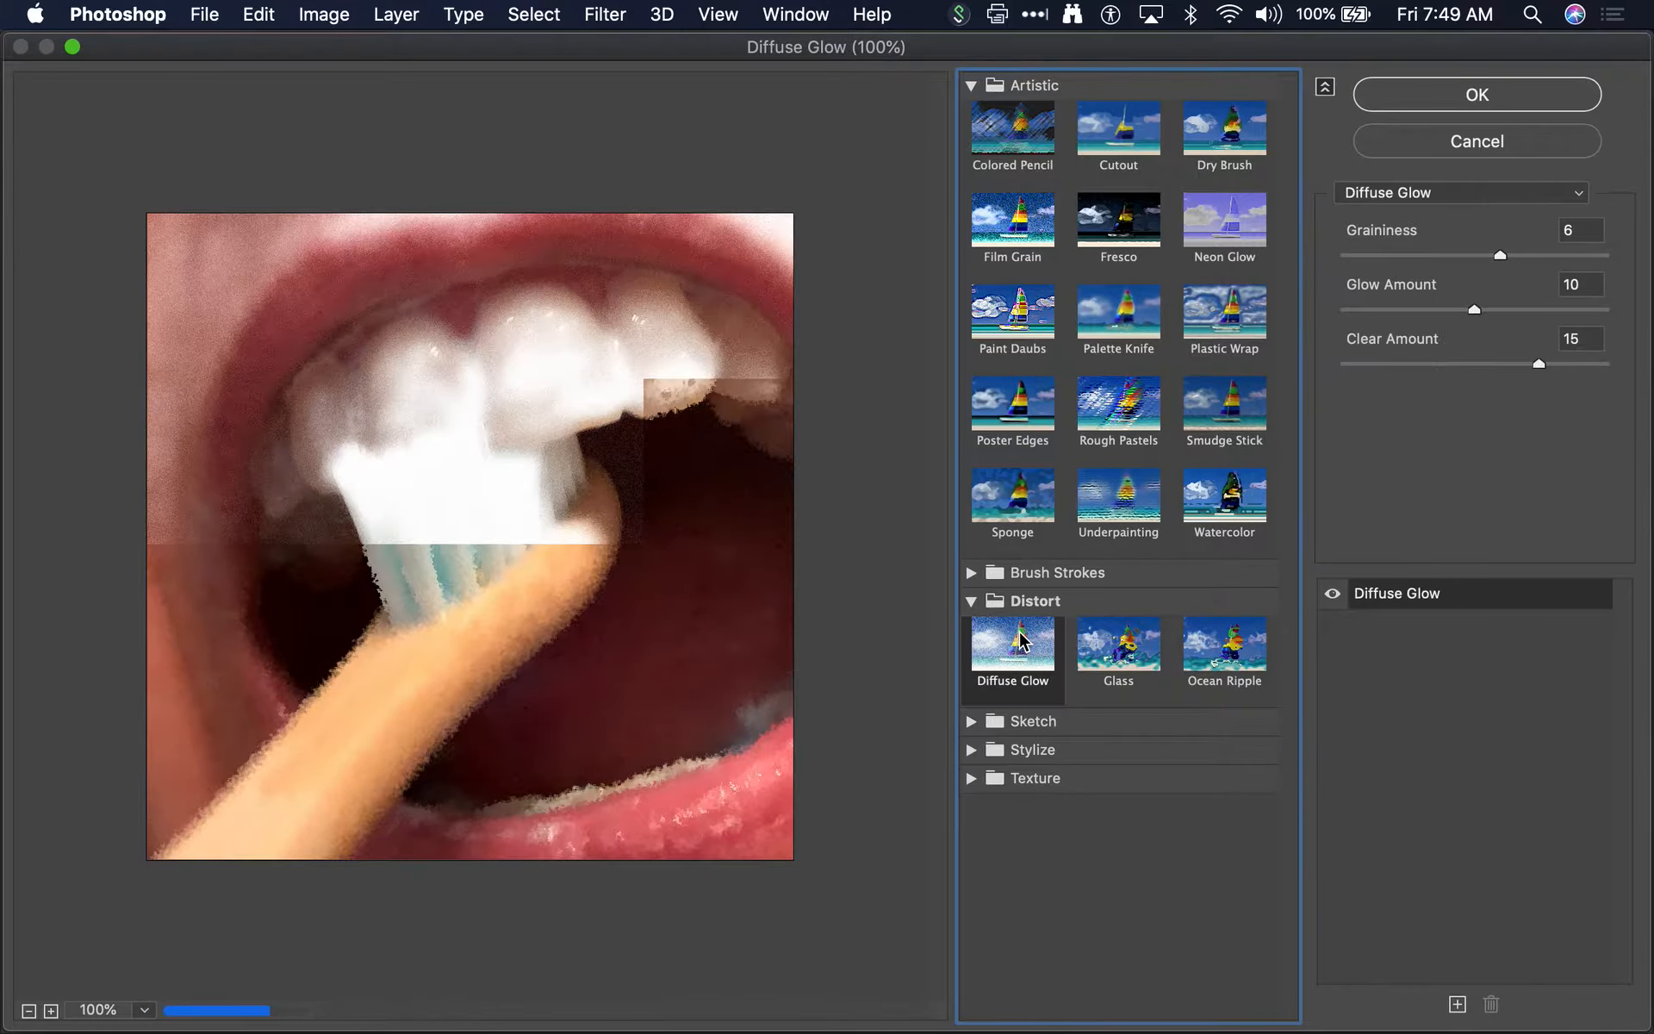
pyautogui.click(971, 721)
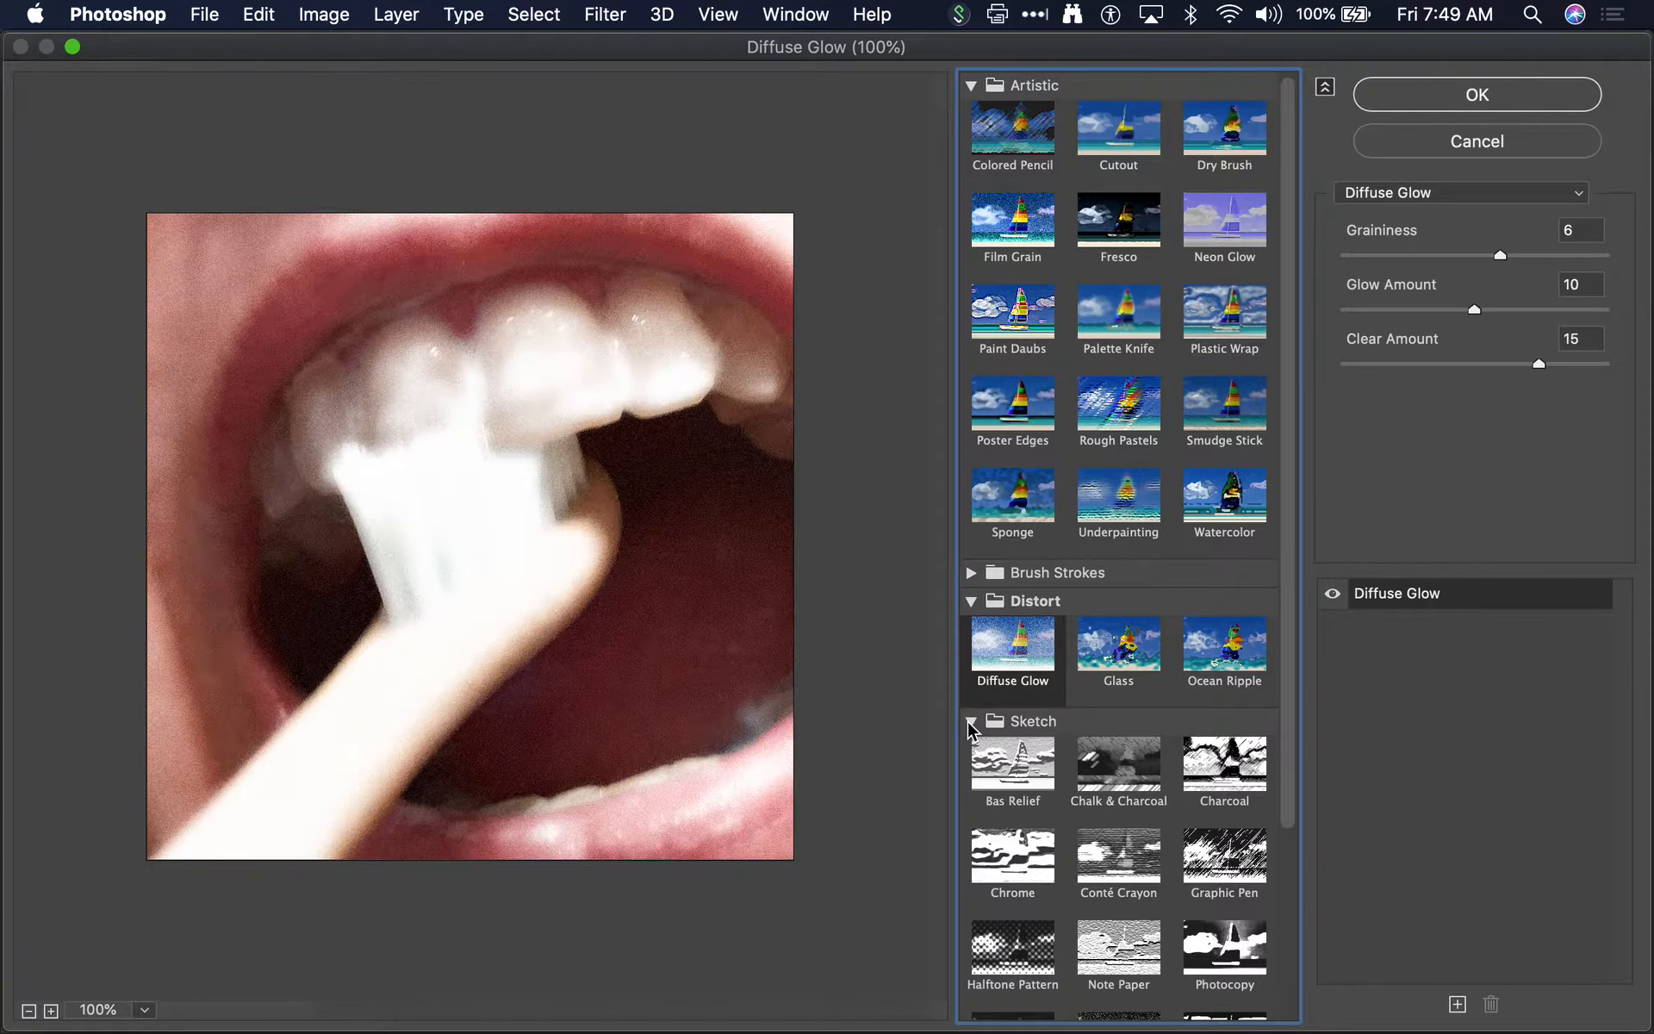
pyautogui.click(1236, 868)
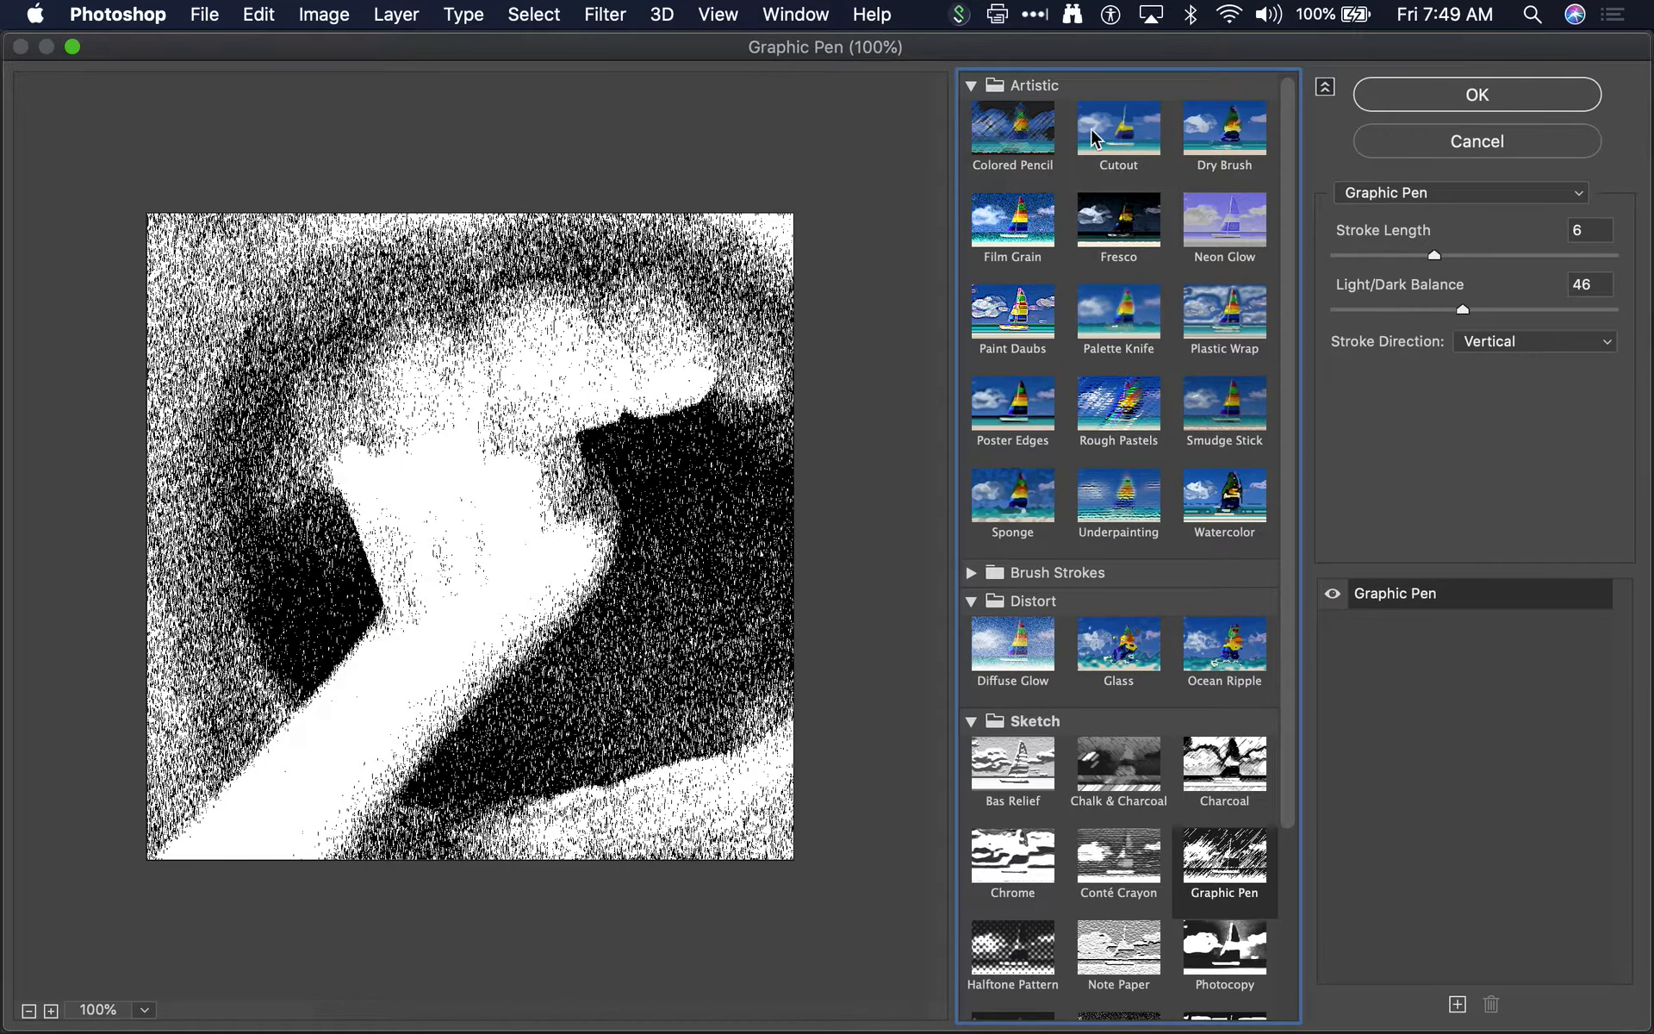
# Switch back to the Cutout filter and try 2 levels with an Edge Simplicity of 0
pyautogui.click(1111, 136)
pyautogui.moveTo(1560, 255); pyautogui.dragTo(1347, 255)
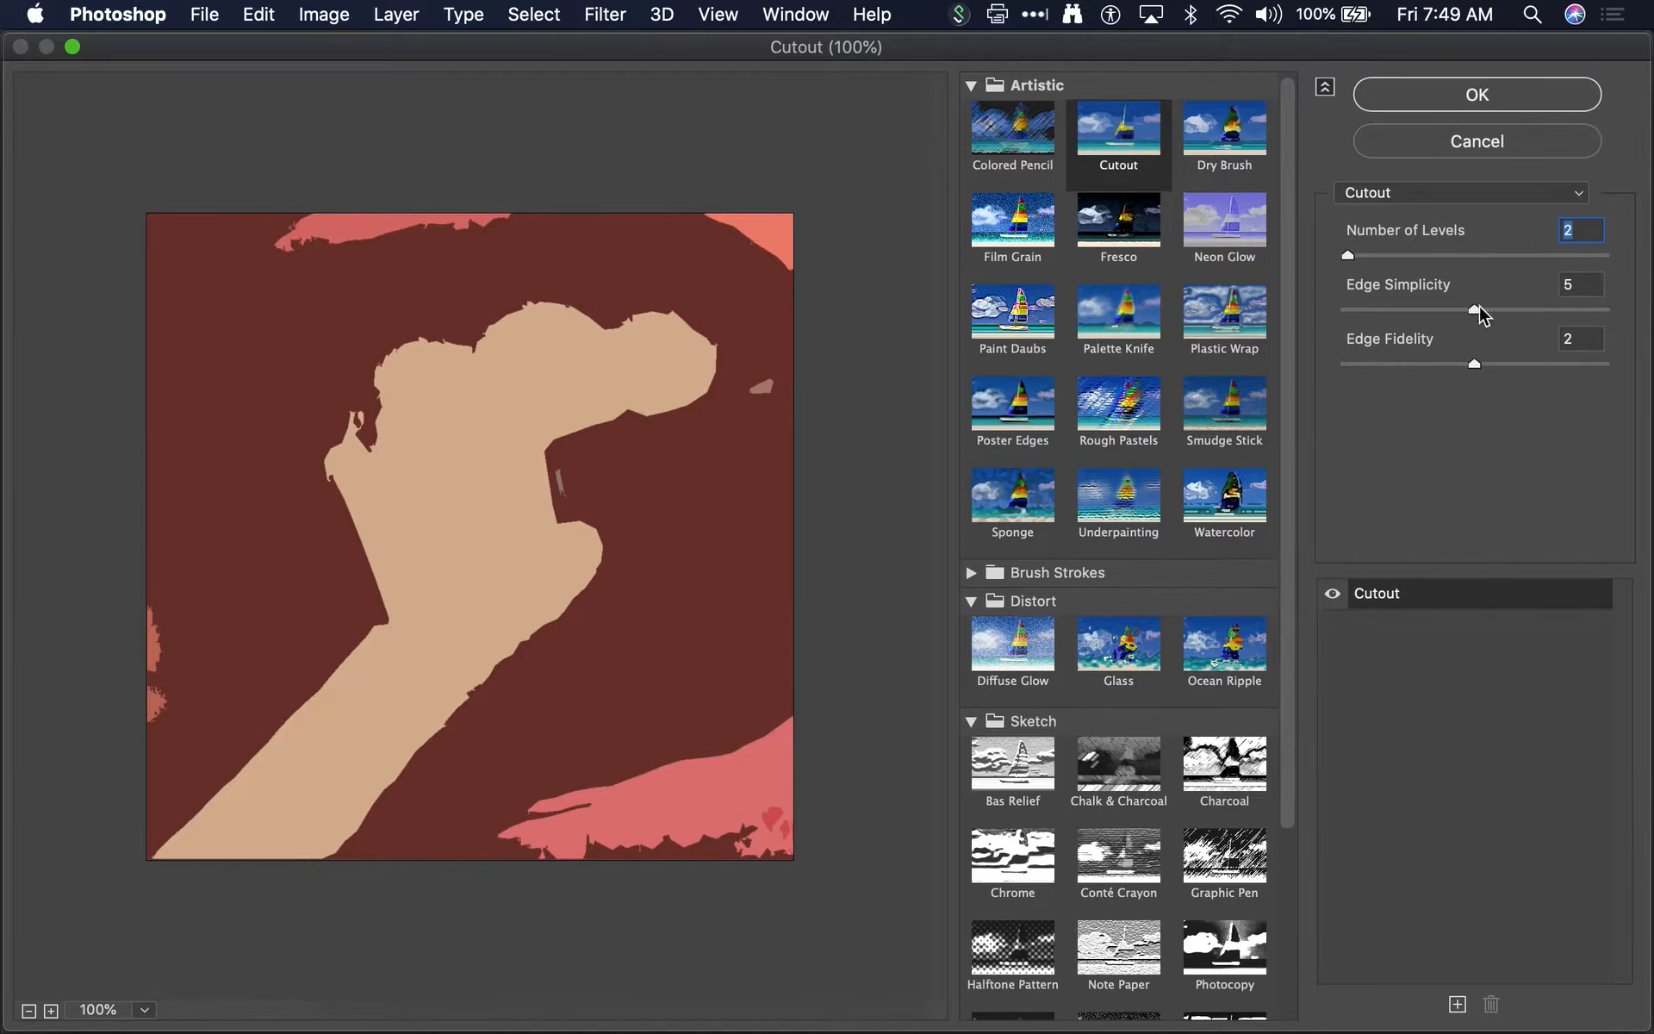
pyautogui.moveTo(1479, 312); pyautogui.dragTo(1323, 317)
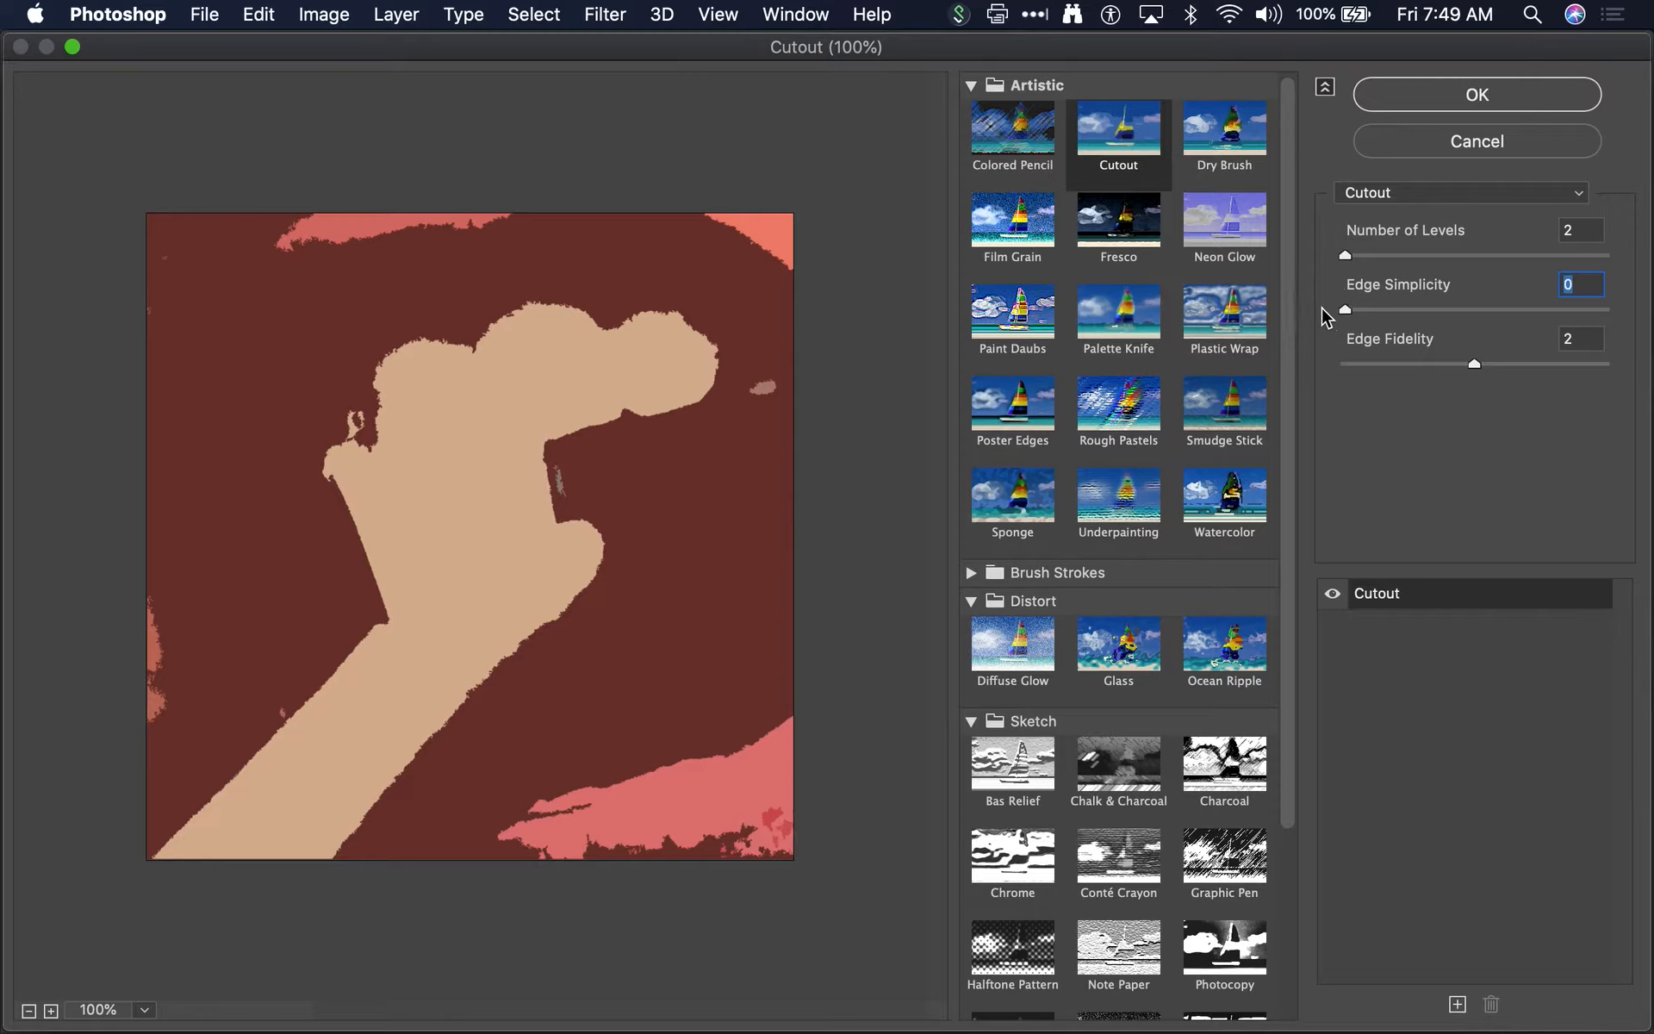
# Set the Cutout filter's Edge Simplicity to 10, Edge Fidelity to 2 and Number of Levels to 7
pyautogui.moveTo(1589, 313); pyautogui.dragTo(1648, 309)
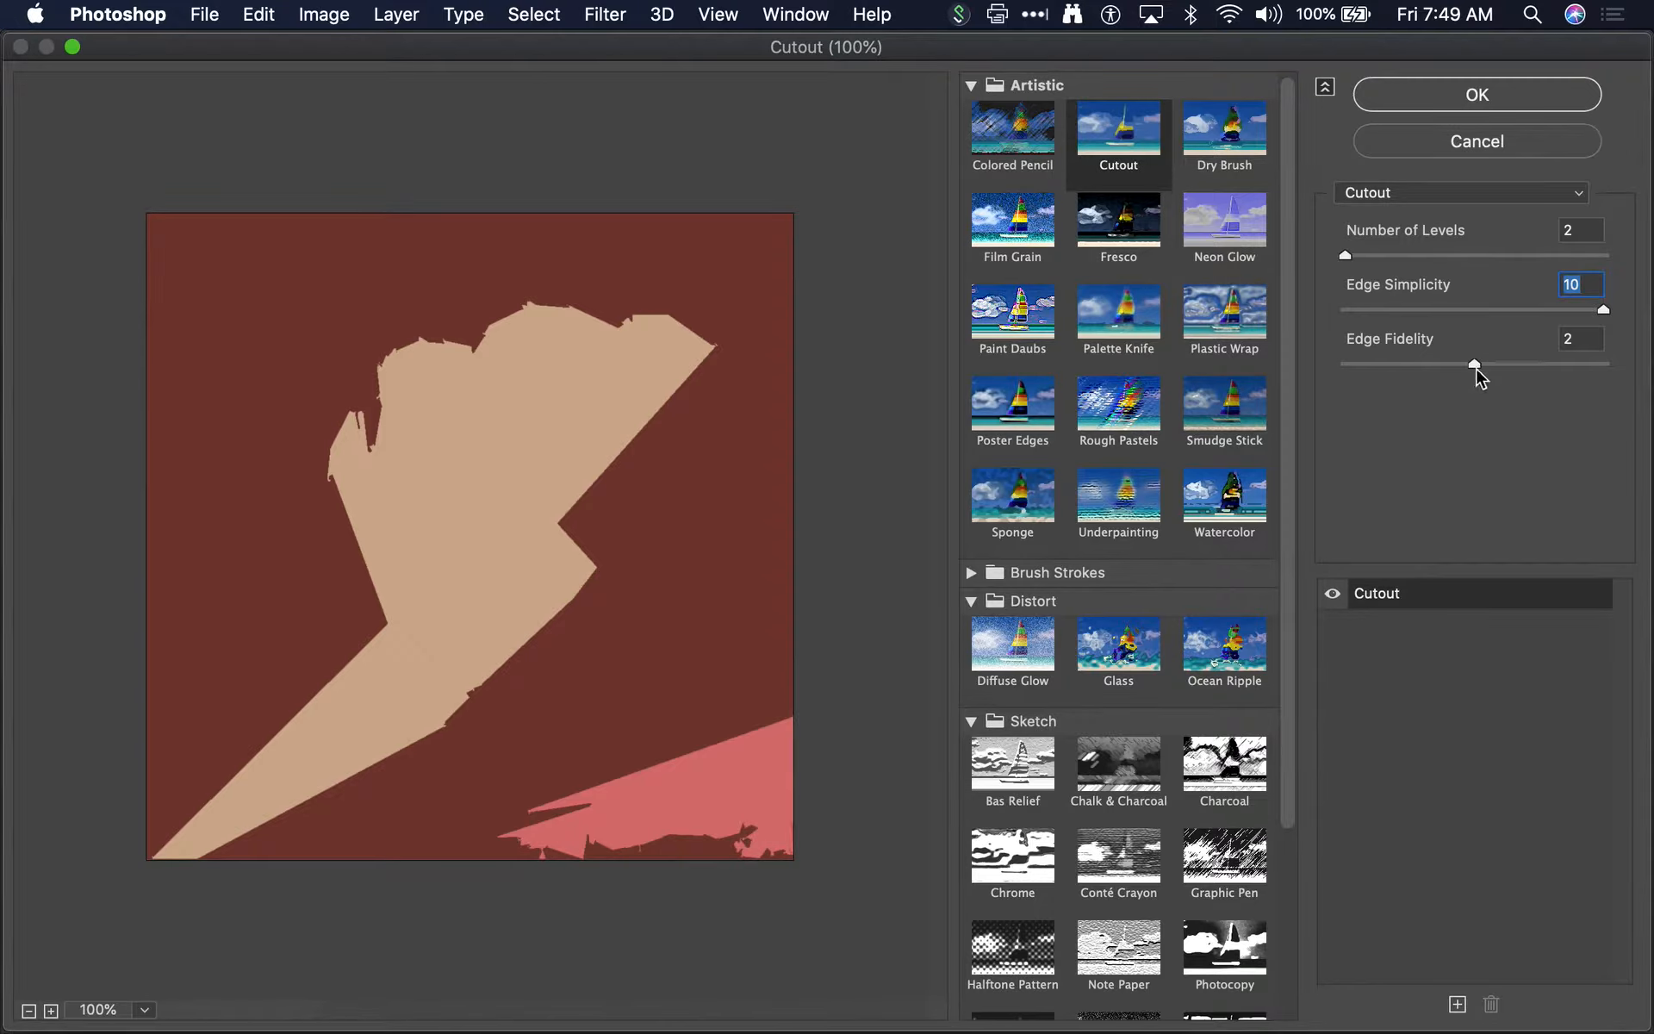
pyautogui.moveTo(1476, 370); pyautogui.dragTo(1439, 388)
pyautogui.moveTo(1422, 256); pyautogui.dragTo(1571, 261)
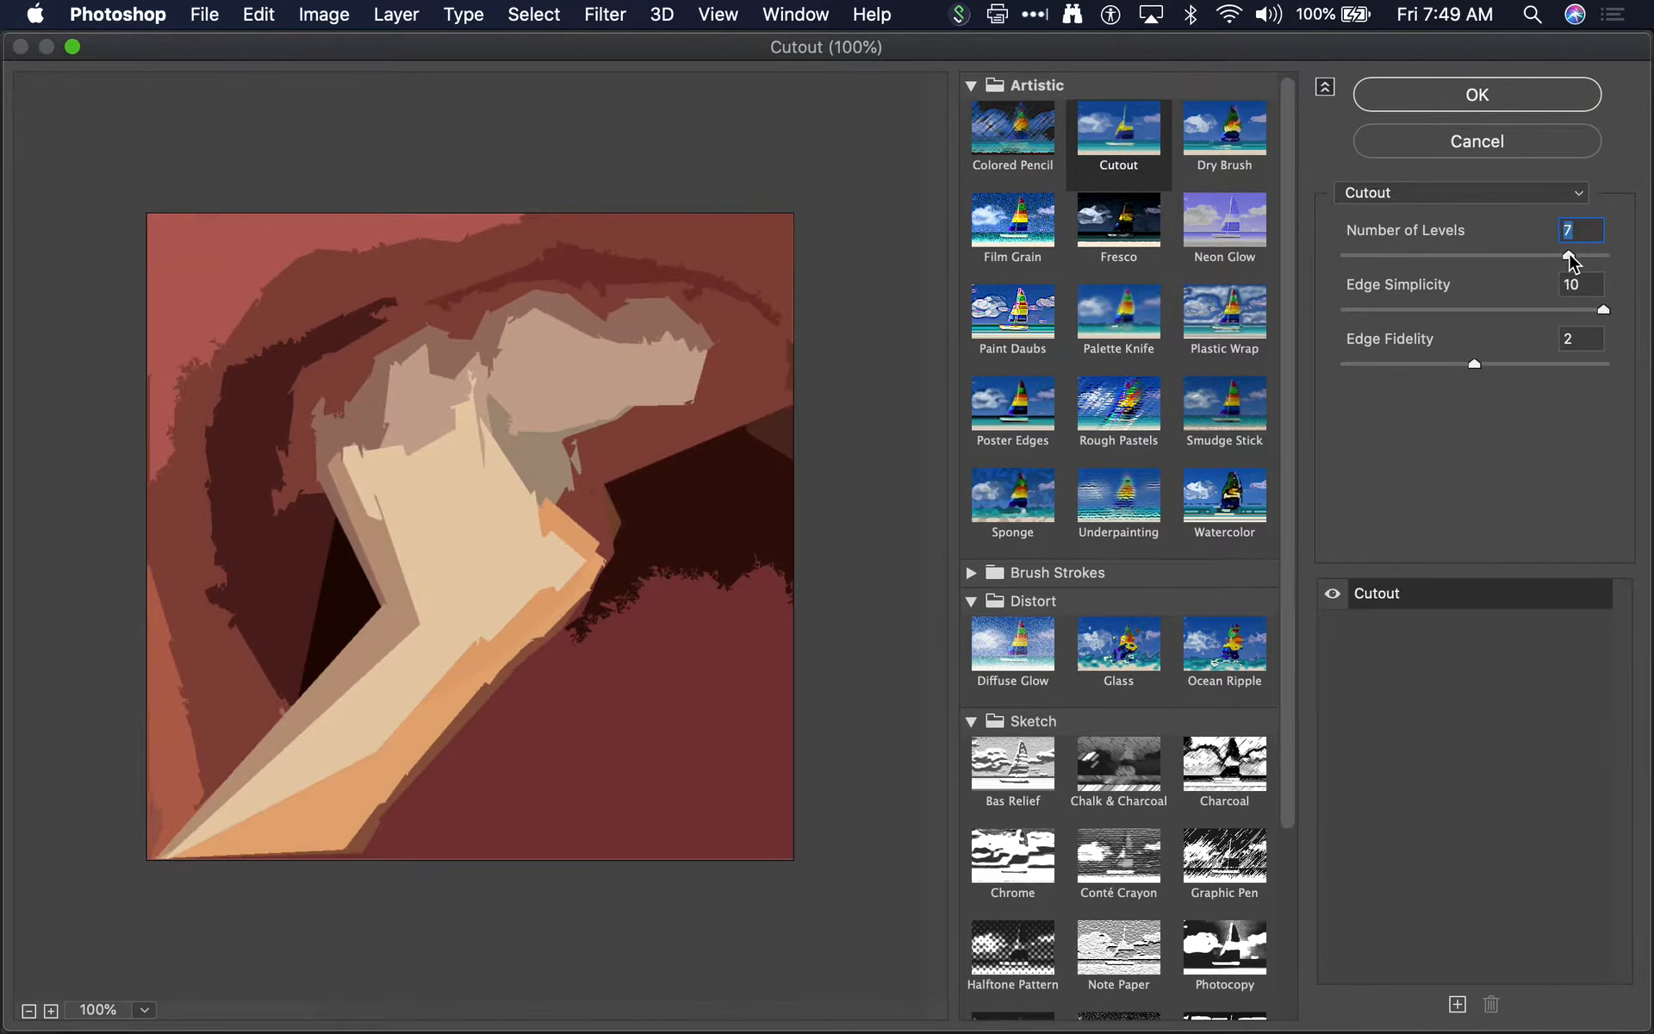
# Try the lowest Edge Fidelity, and apply the Cutout filter with Edge Simplicity 5 and Edge Fidelity 3
pyautogui.click(1473, 357)
pyautogui.moveTo(1472, 357); pyautogui.dragTo(1403, 365)
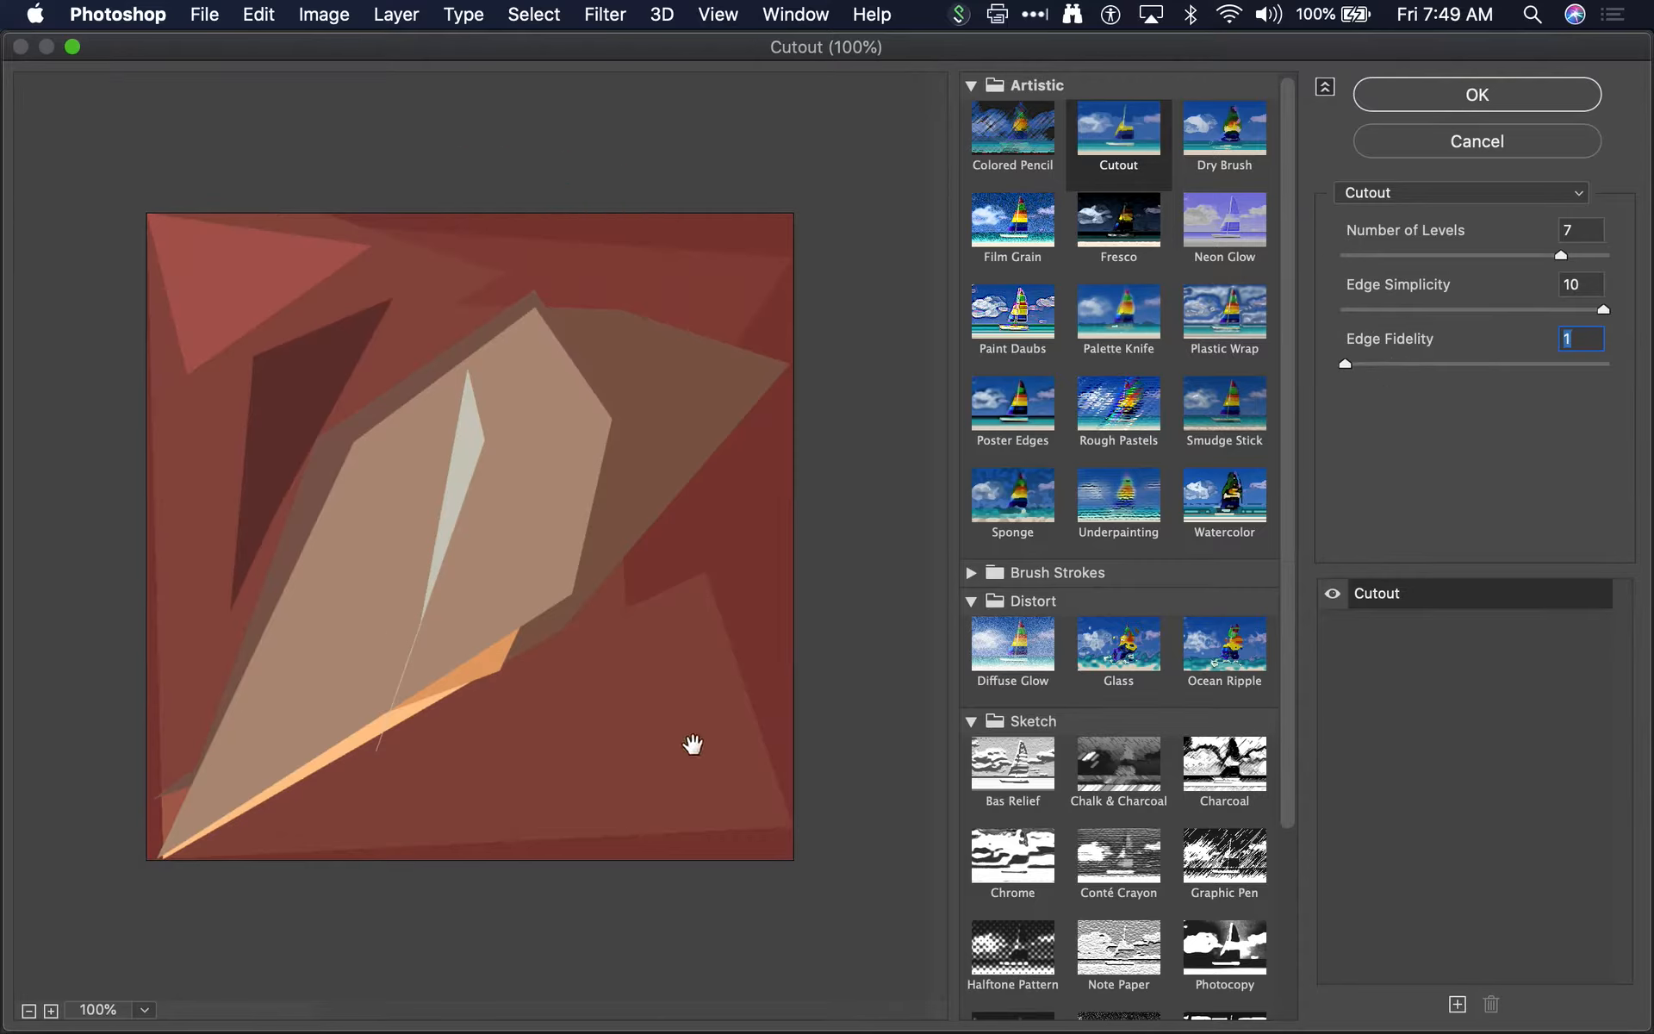
pyautogui.click(1519, 365)
pyautogui.moveTo(1520, 368); pyautogui.dragTo(1457, 311)
pyautogui.click(1498, 312)
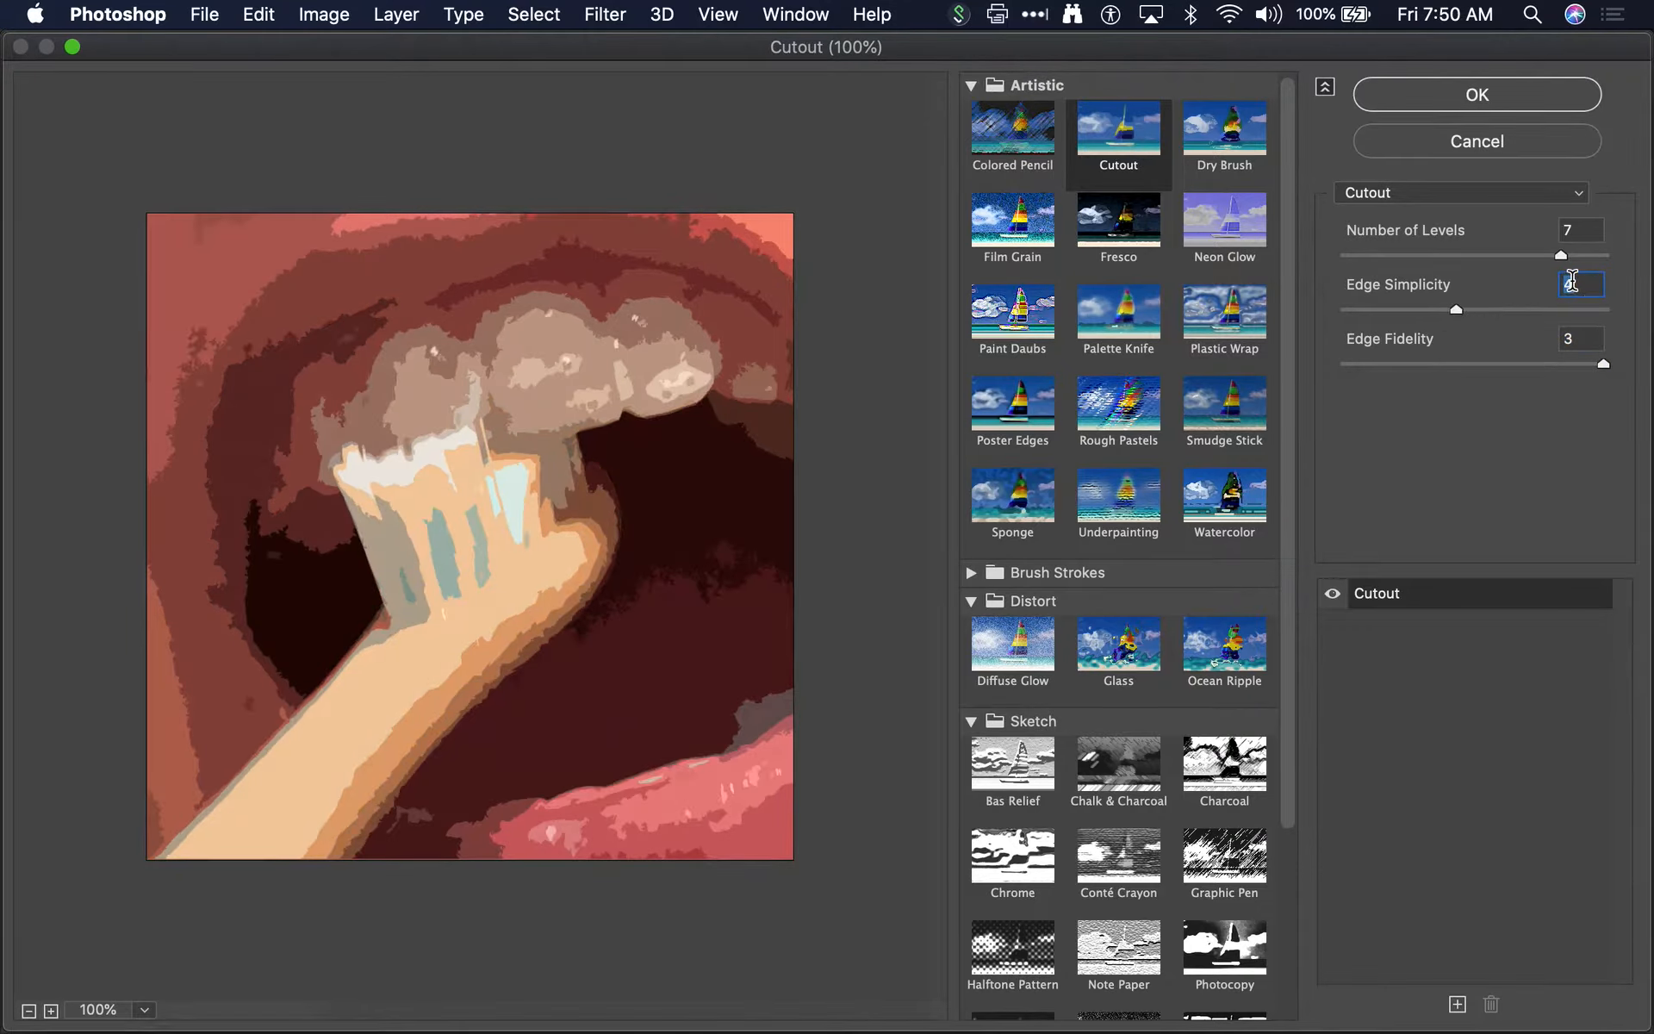
pyautogui.write('5')
pyautogui.click(1590, 342)
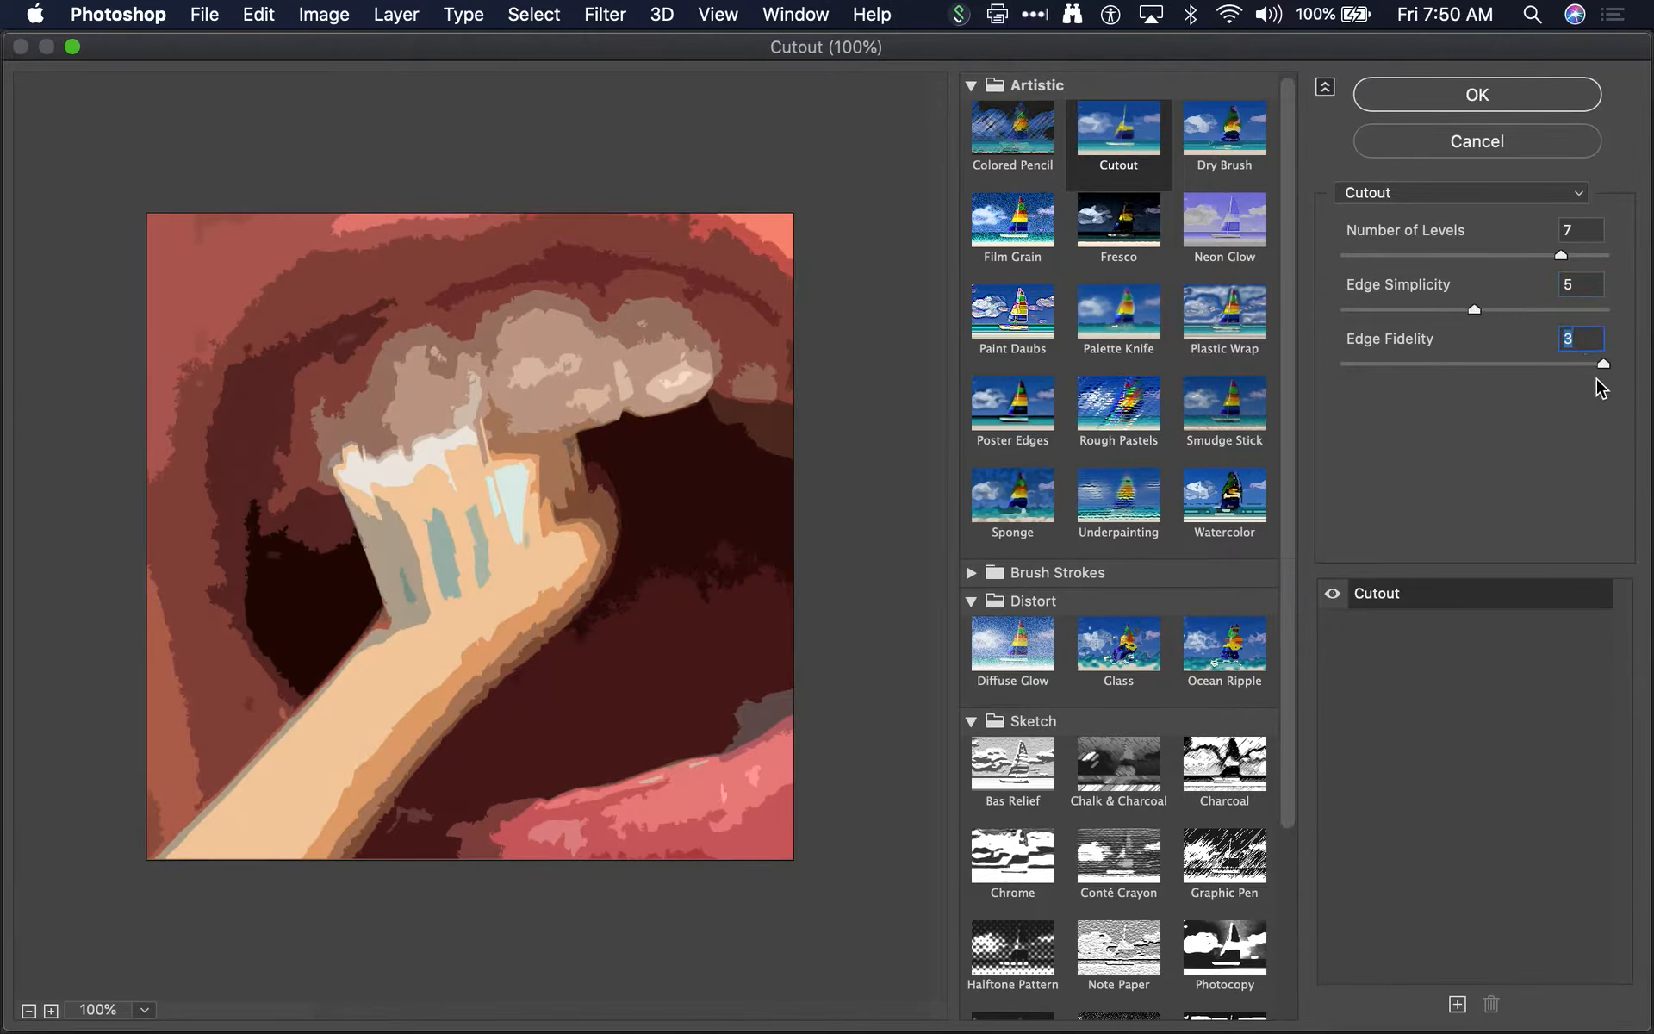
pyautogui.click(1474, 94)
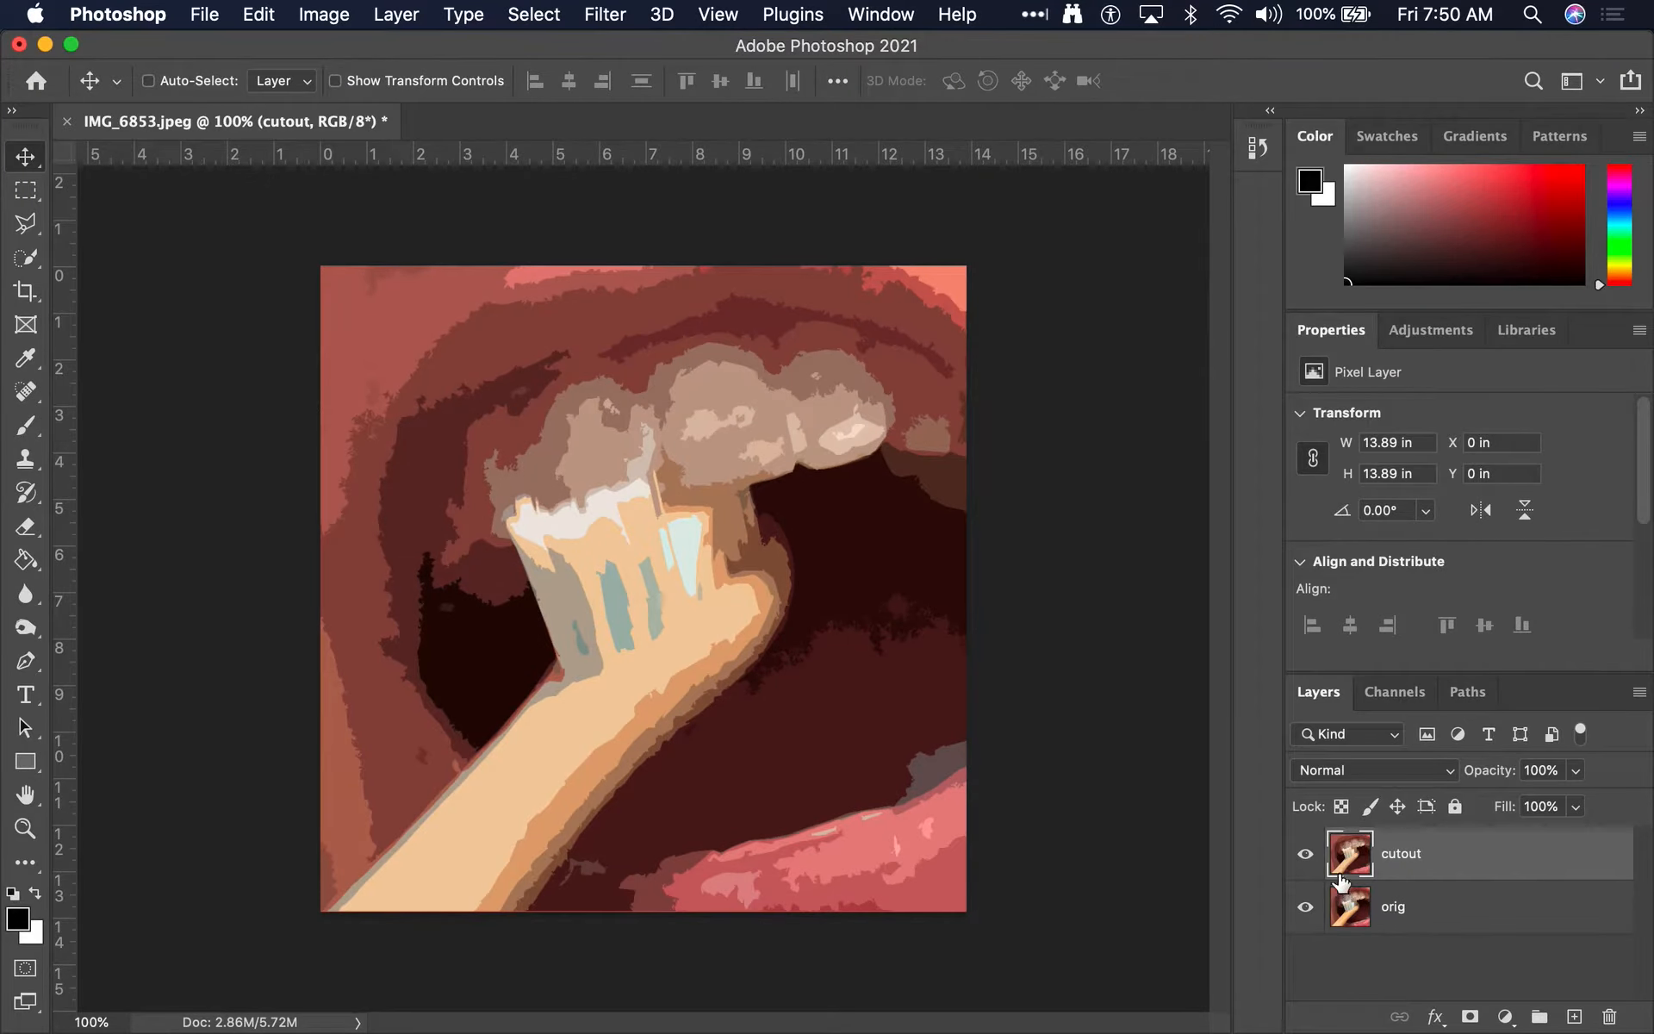
# Compare the cutout layer with the original photo by toggling its visibility, and leave the cutout layer hidden
pyautogui.click(1313, 854)
pyautogui.click(1306, 854)
pyautogui.click(1305, 852)
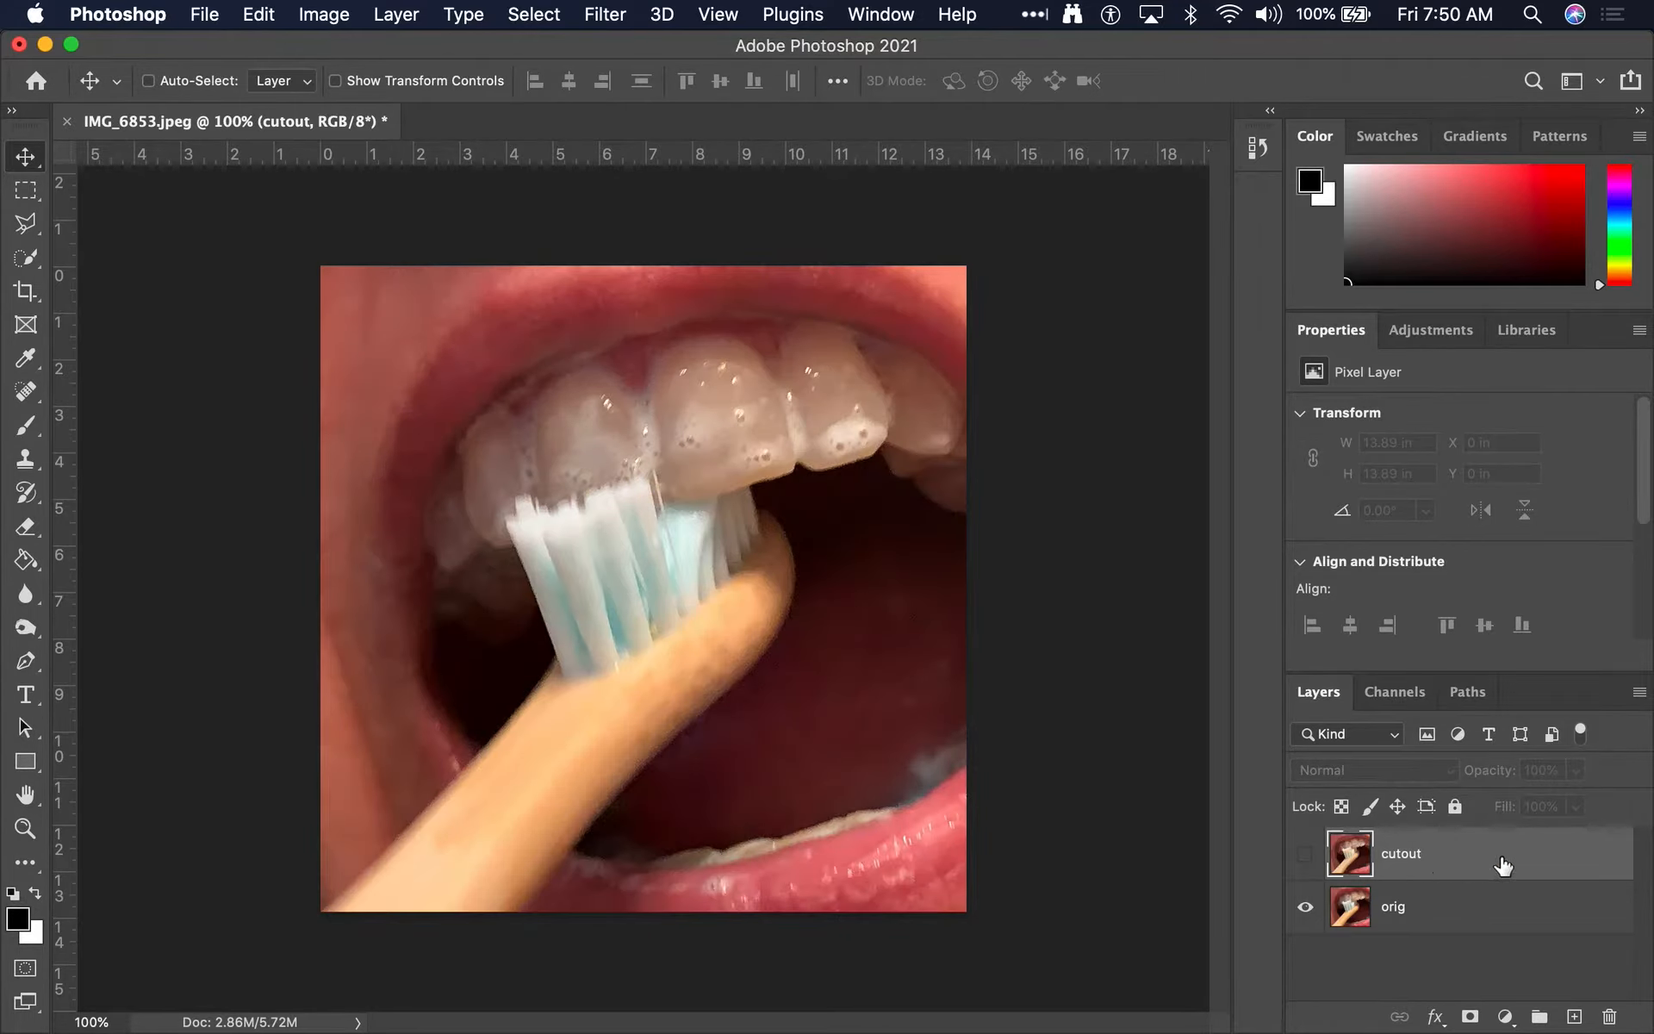
# Duplicate the orig layer and rename the copy as sketch
pyautogui.click(1420, 920)
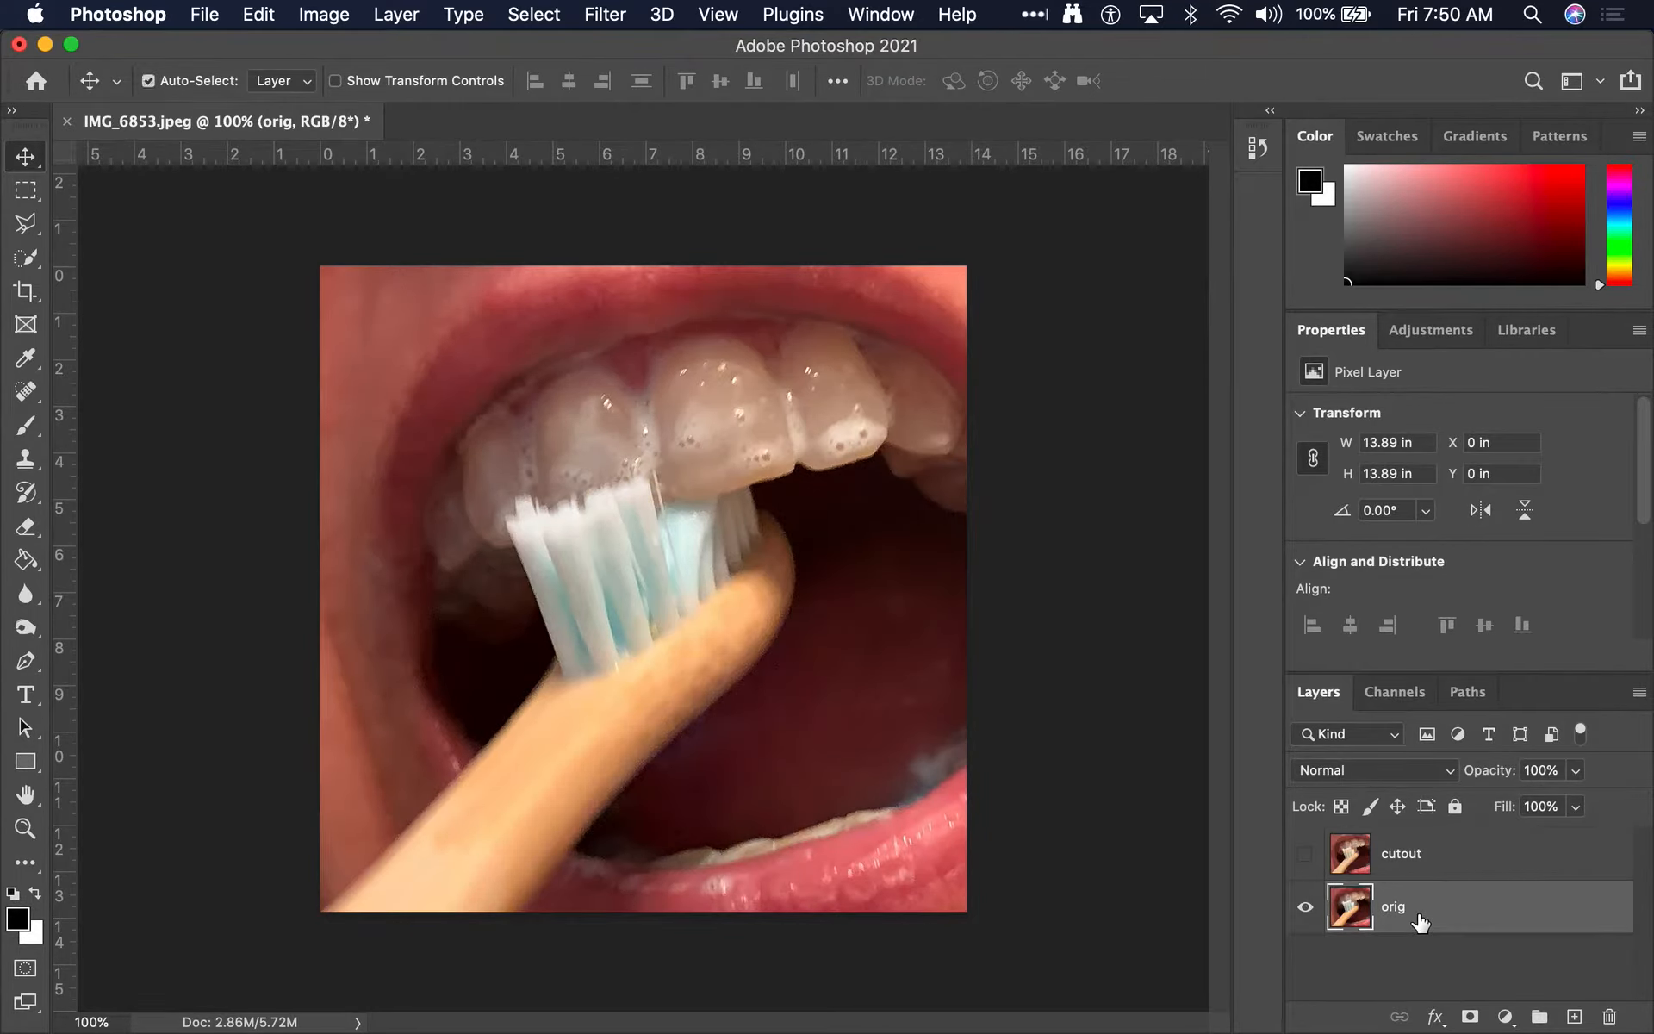
pyautogui.press('super+j')
pyautogui.doubleClick(1419, 907)
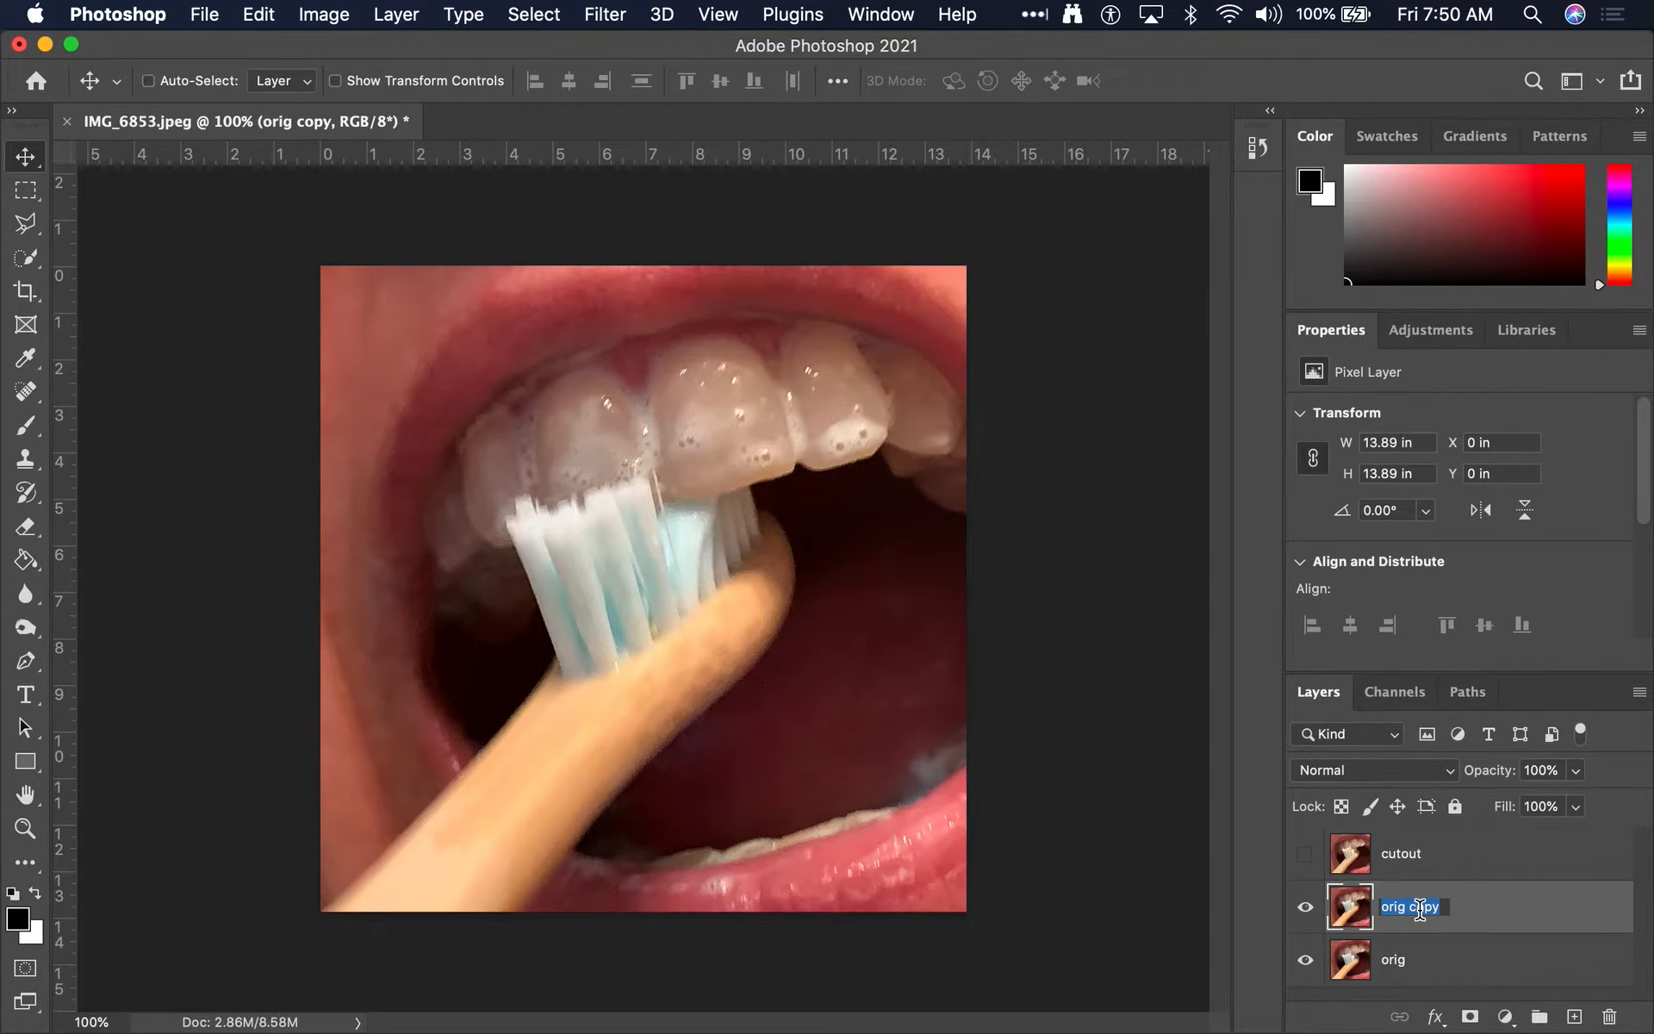
pyautogui.write('sketch')
pyautogui.press('Return')
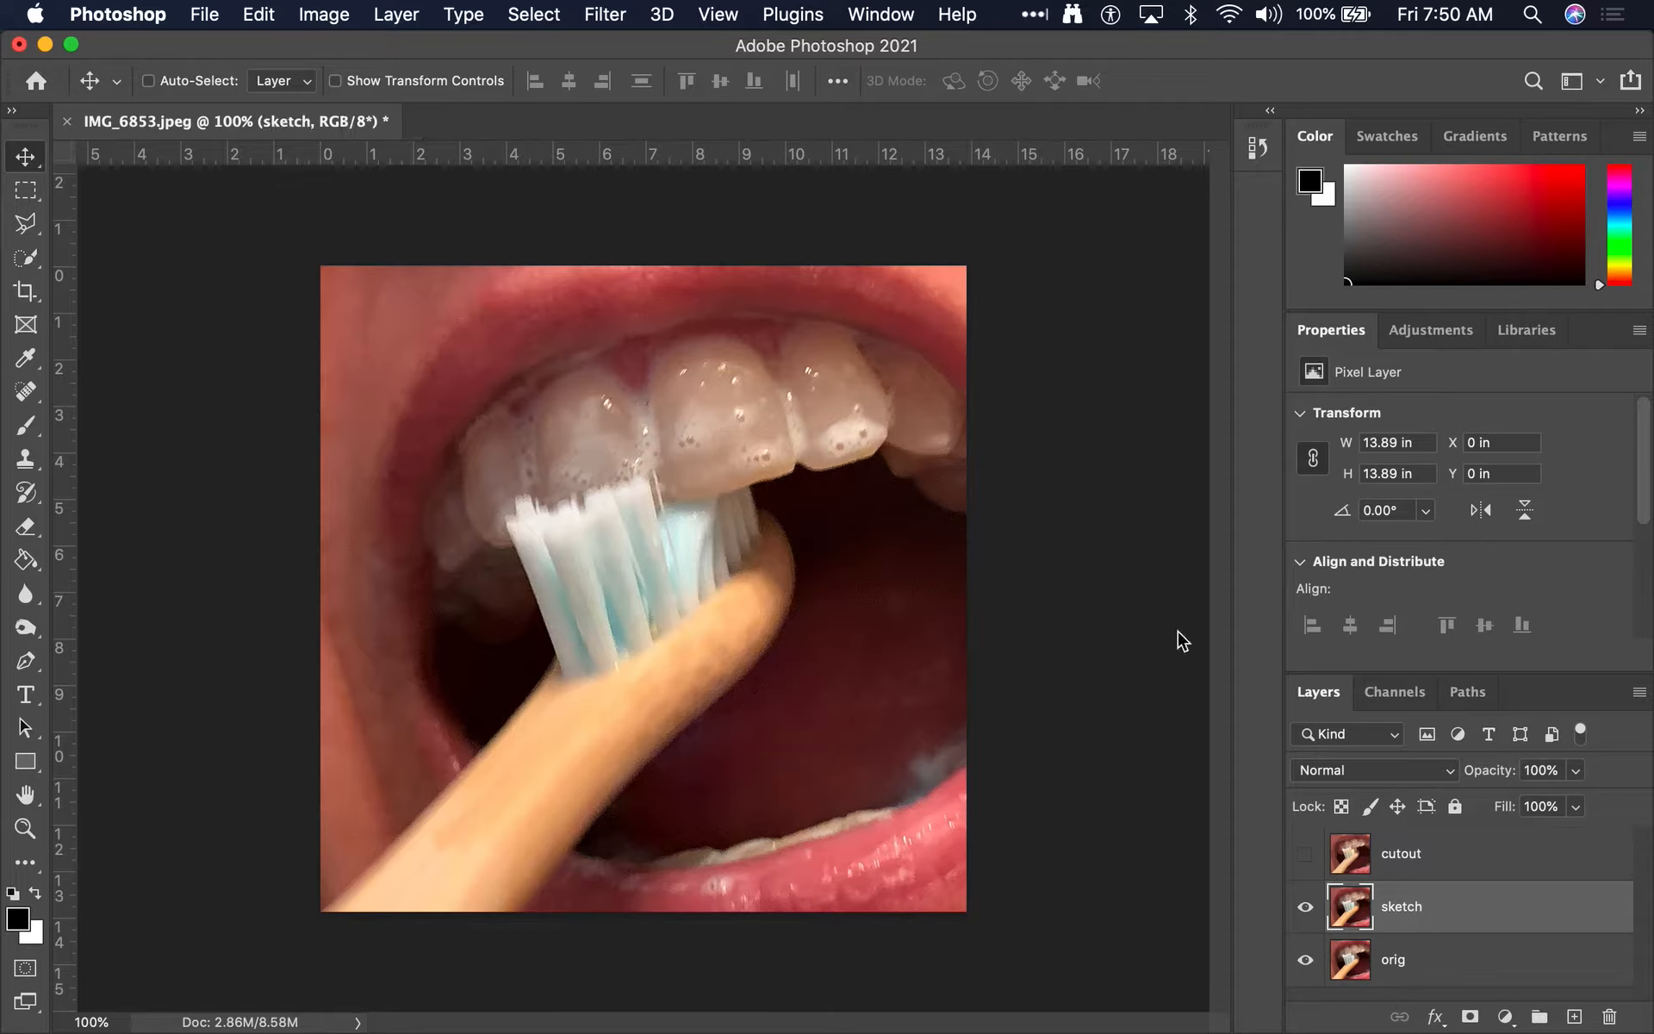
# Open the Filter Gallery for the sketch layer and choose the Graphic Pen filter from the Sketch category
pyautogui.click(603, 12)
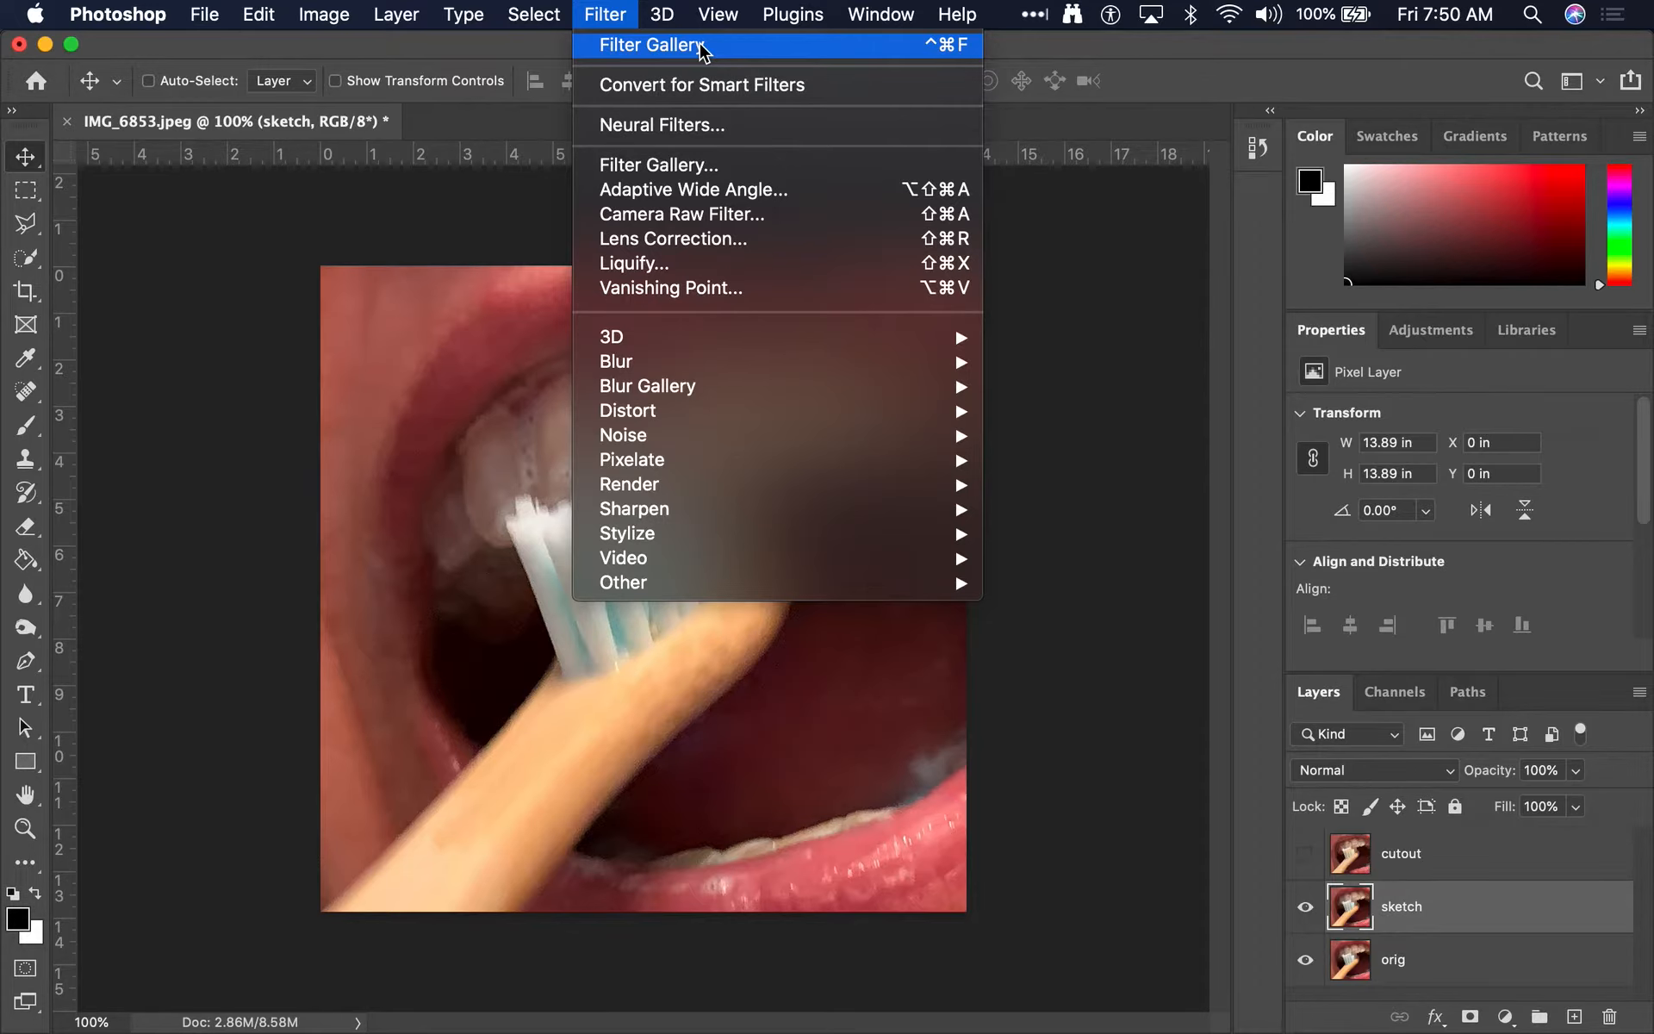
pyautogui.click(674, 168)
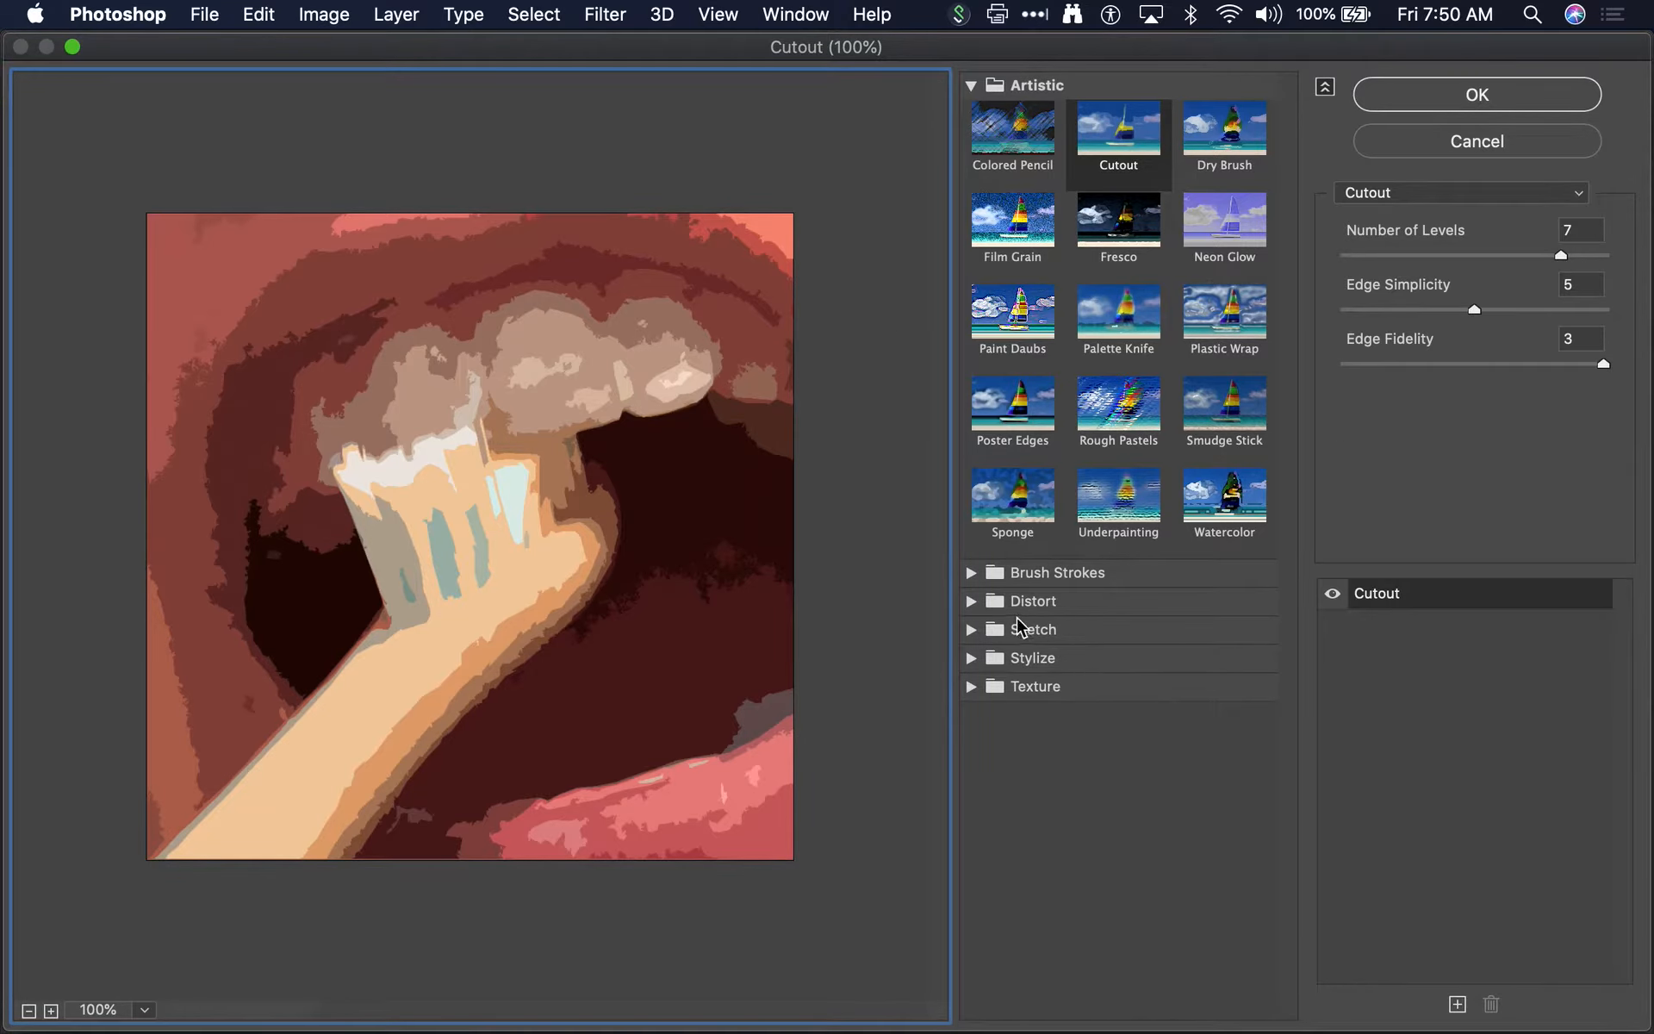
pyautogui.click(971, 630)
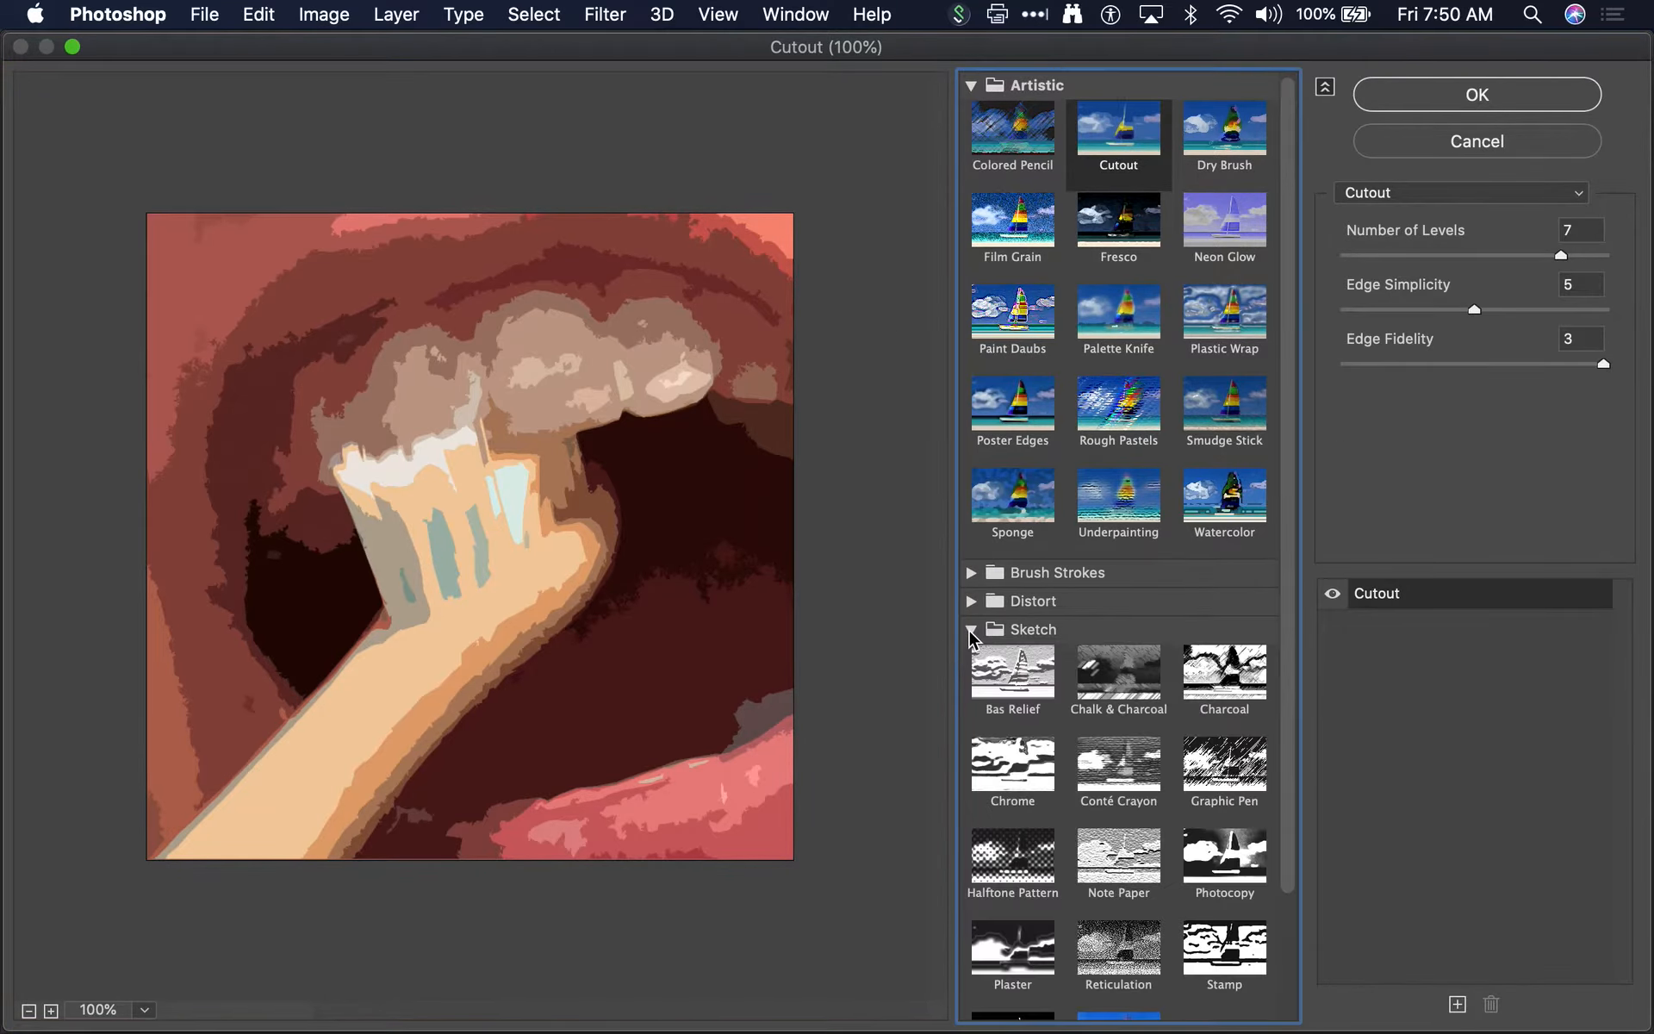
pyautogui.scroll(-3, 1142, 739)
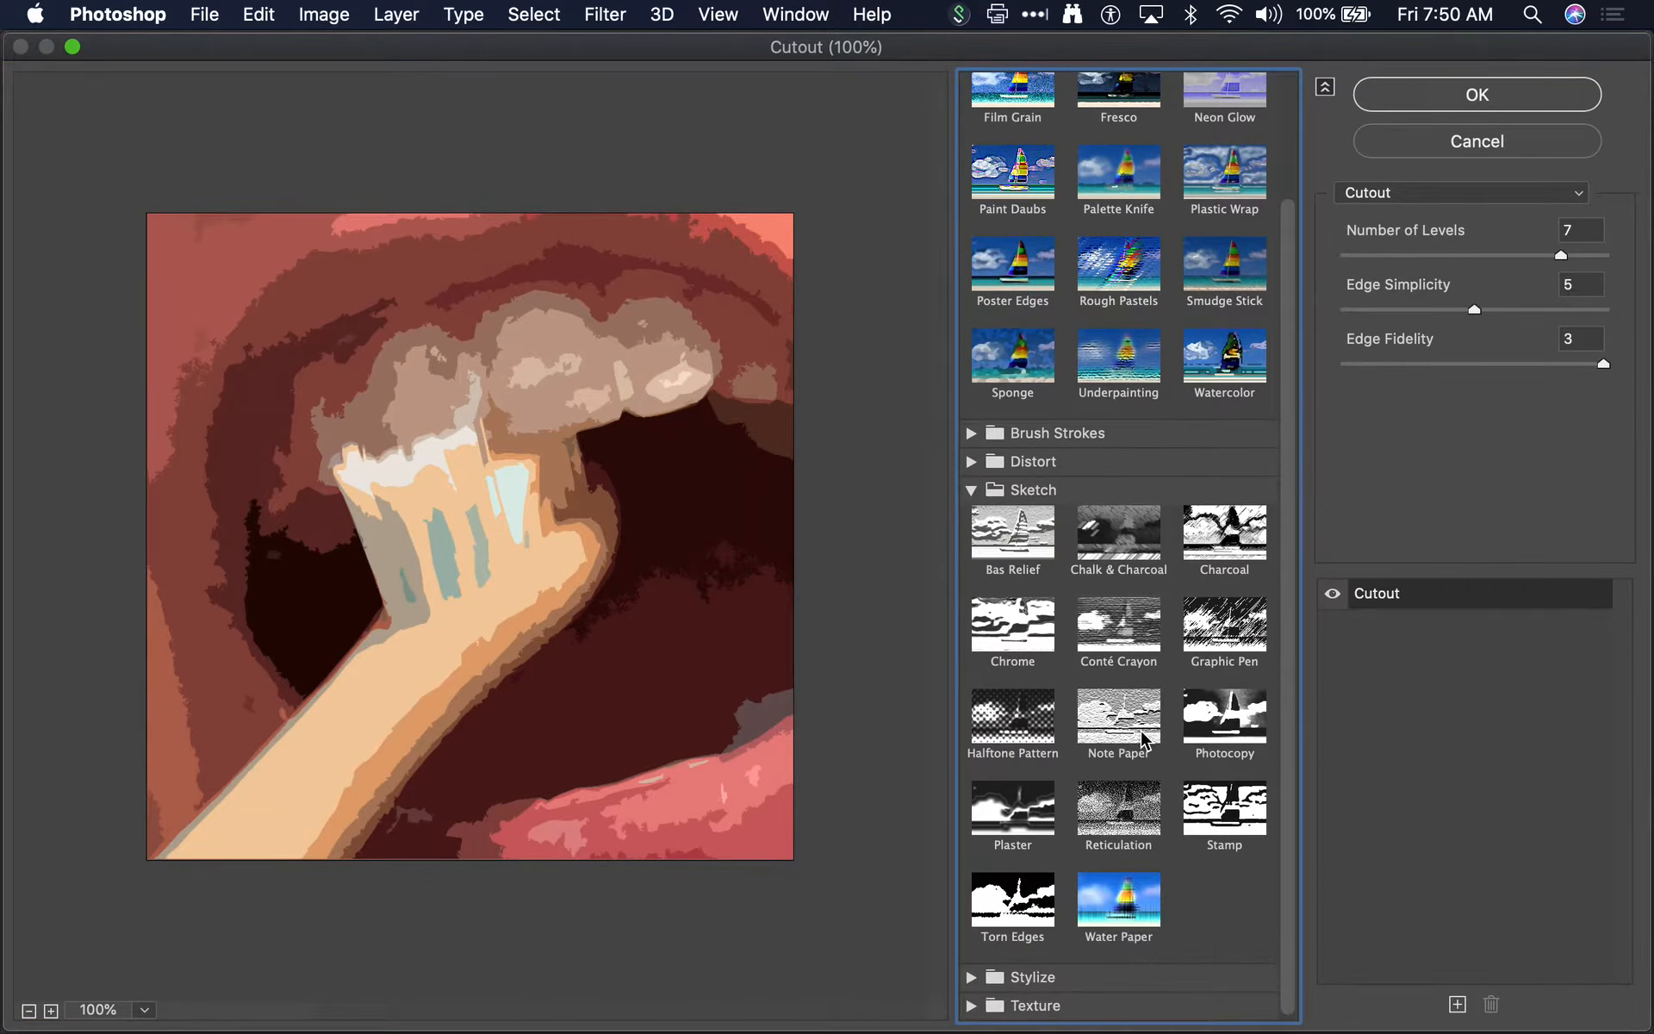
pyautogui.click(1233, 646)
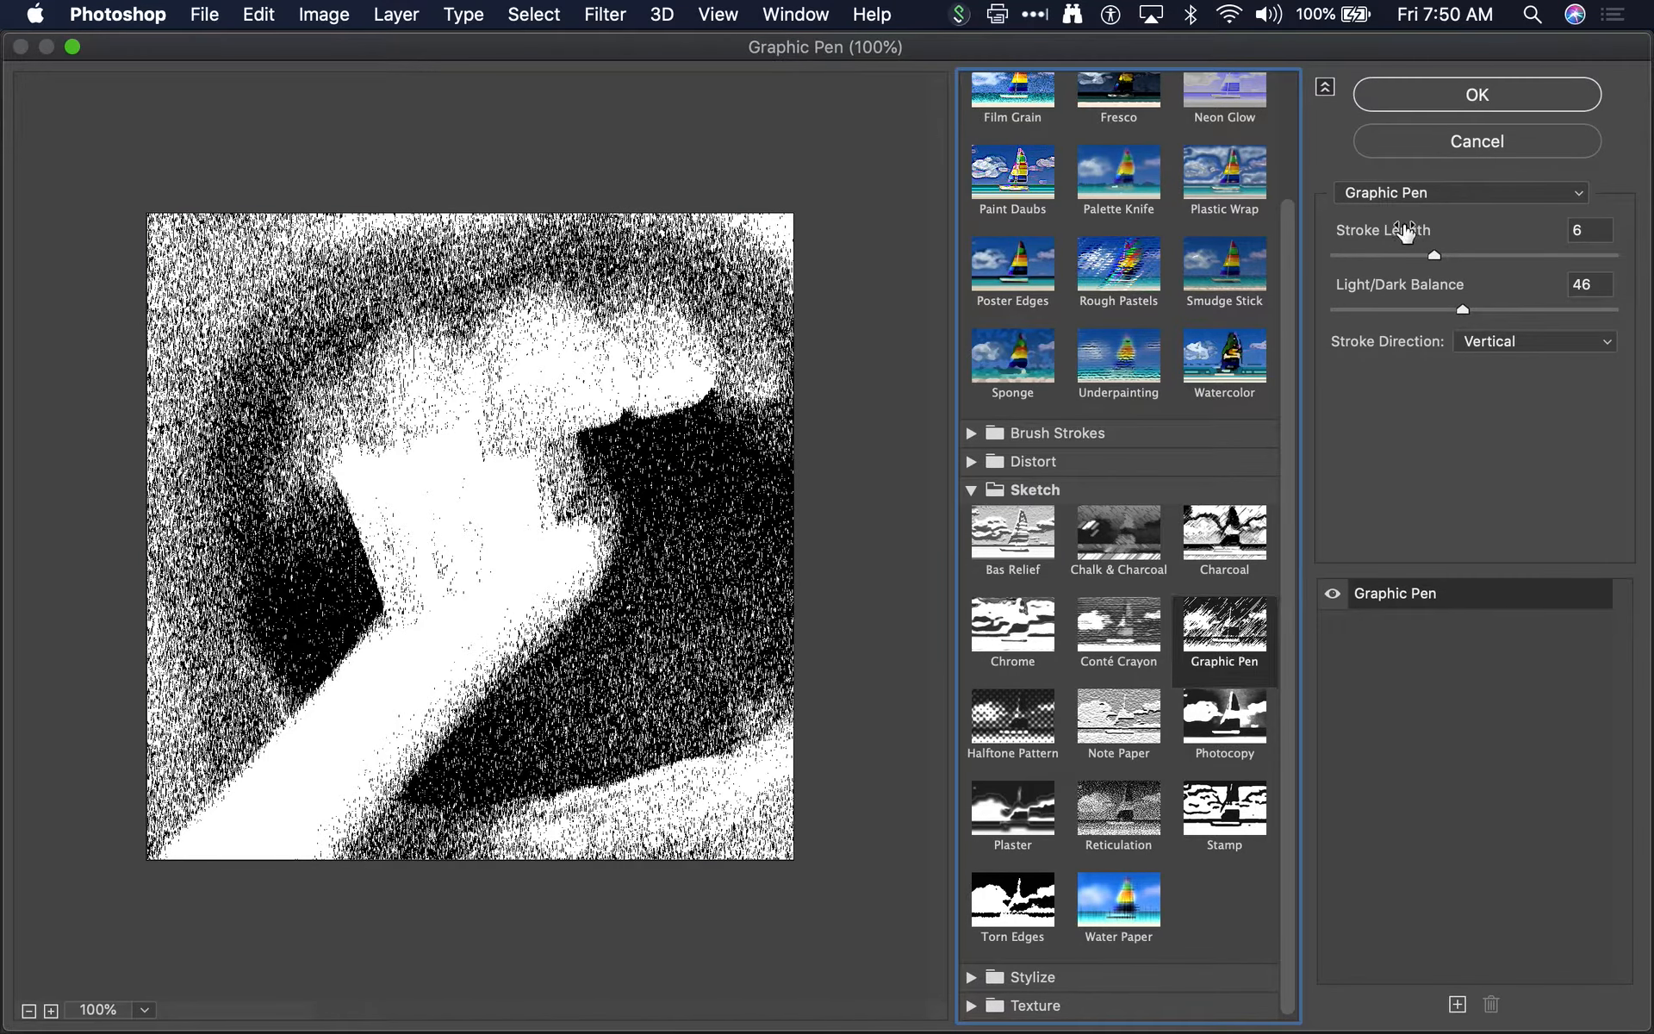
# Set the Graphic Pen filter's Stroke Length to 15 and its Light/Dark Balance to 100
pyautogui.click(1532, 255)
pyautogui.moveTo(1533, 254); pyautogui.dragTo(1614, 259)
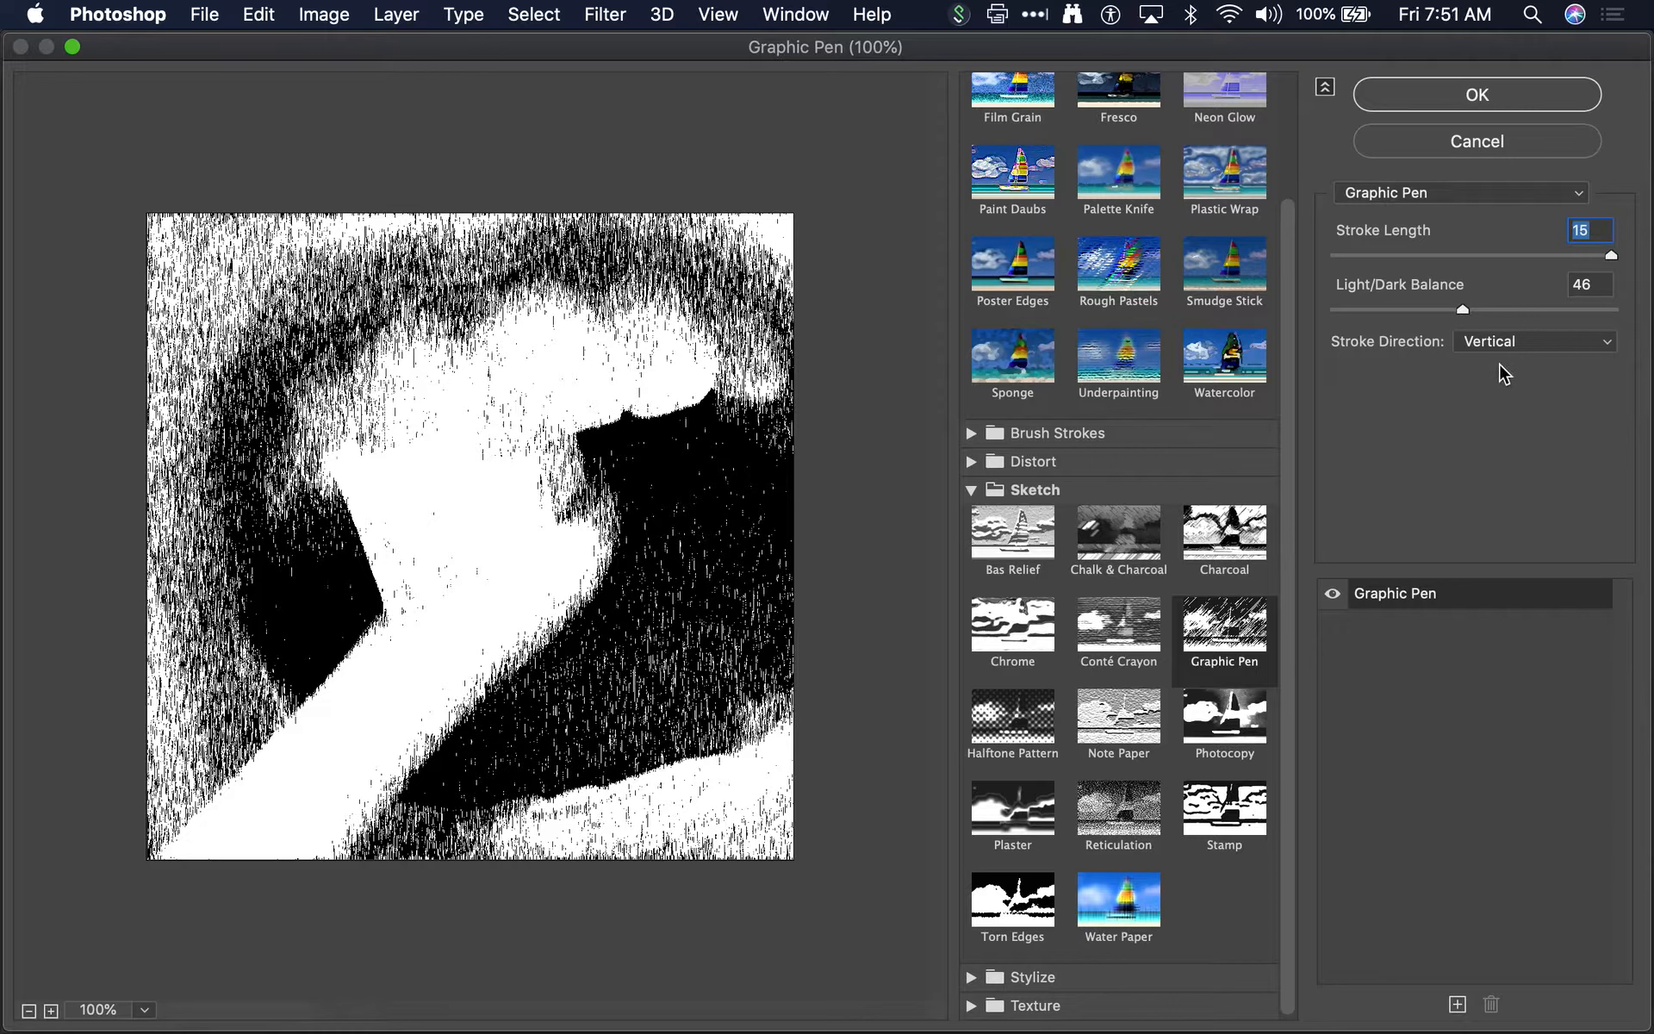
pyautogui.moveTo(1464, 315); pyautogui.dragTo(1648, 306)
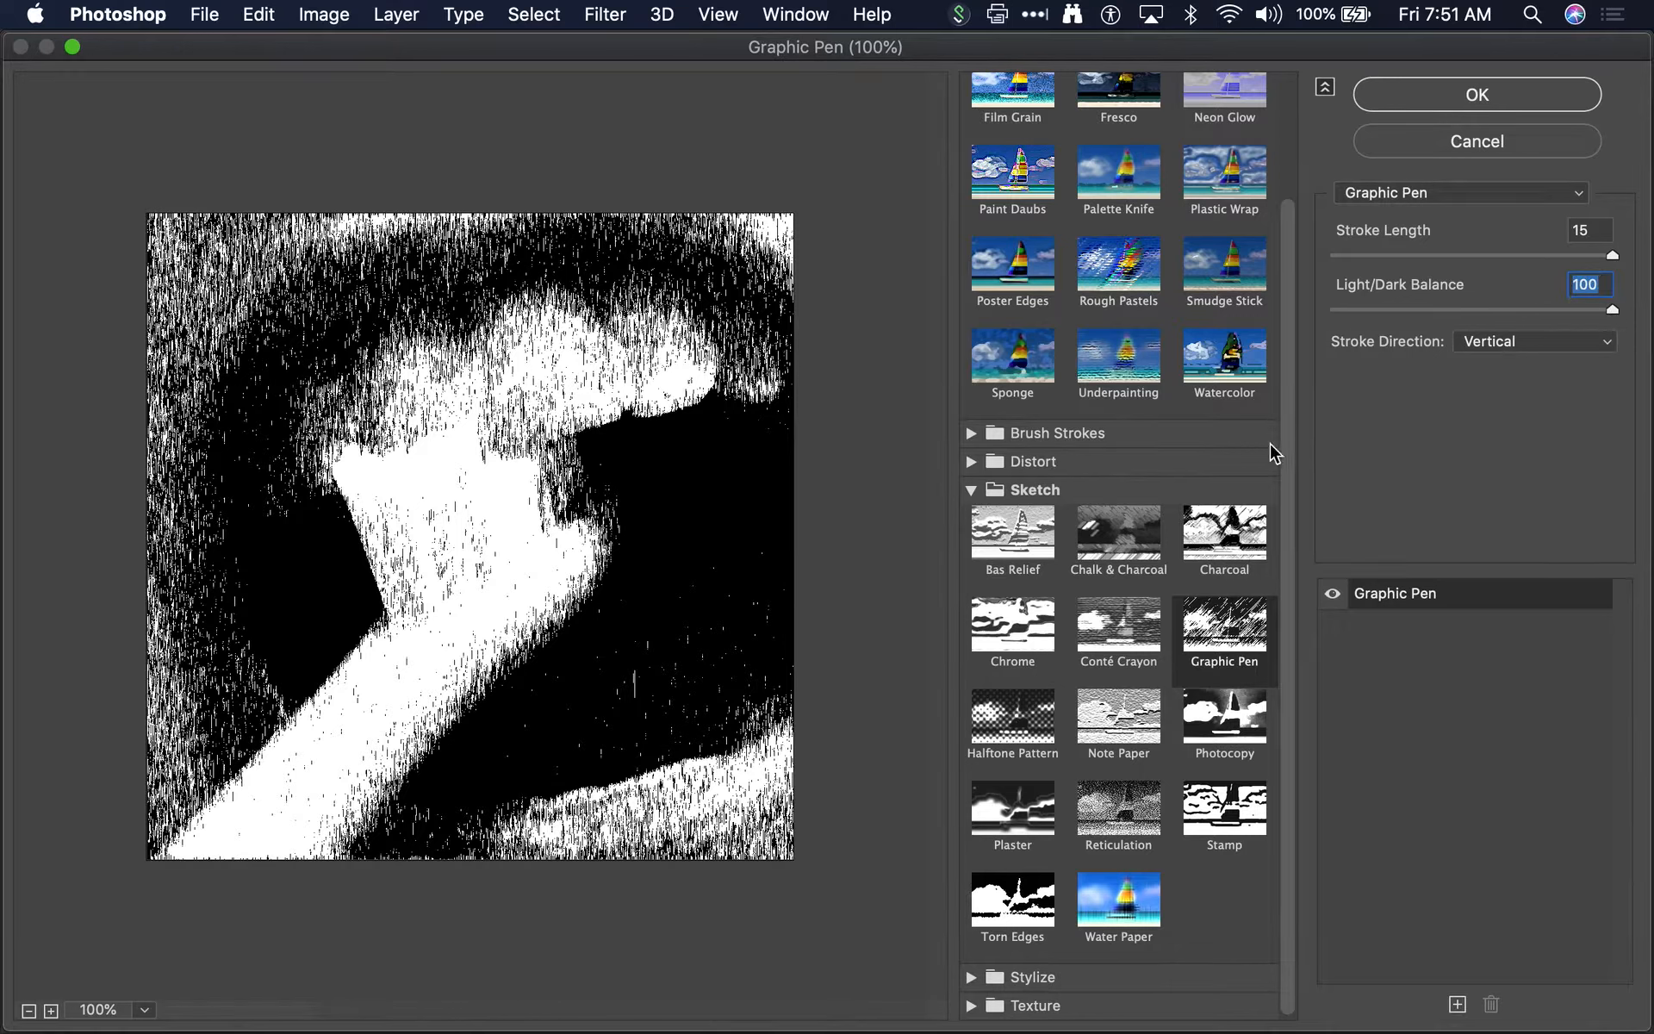
# Compare the Left Diagonal, Right Diagonal and Horizontal stroke directions, and apply the Graphic Pen filter with Vertical strokes
pyautogui.click(1531, 351)
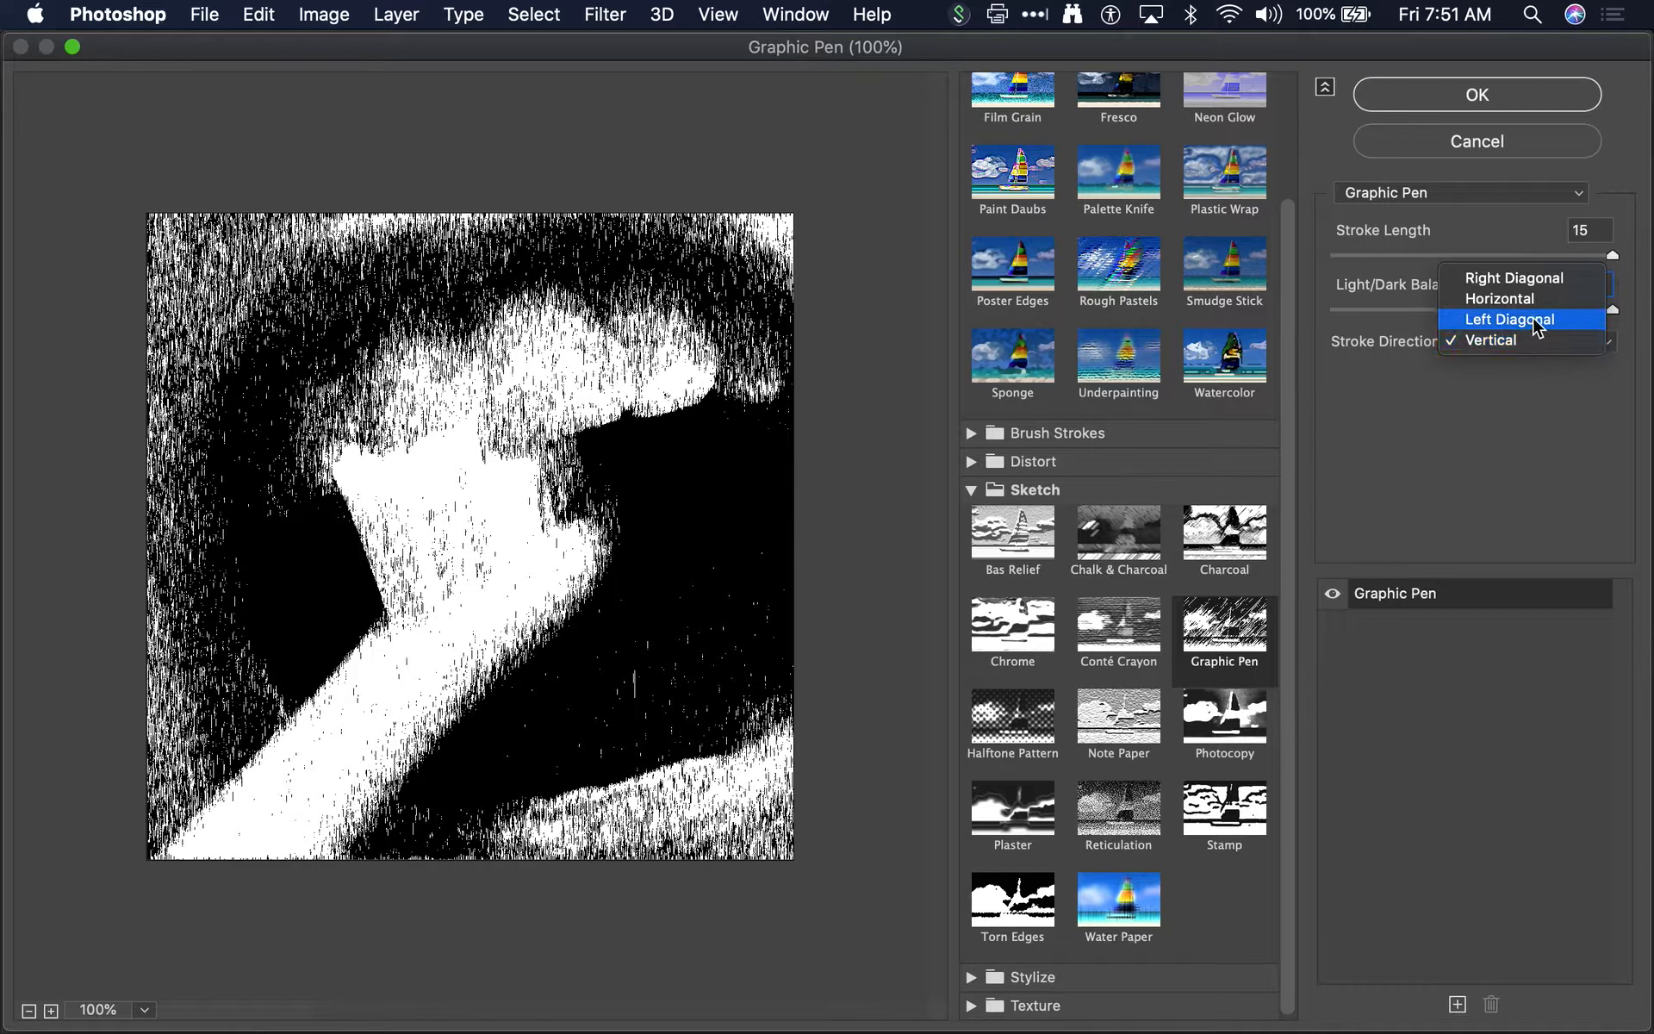
pyautogui.click(1538, 321)
pyautogui.click(1548, 361)
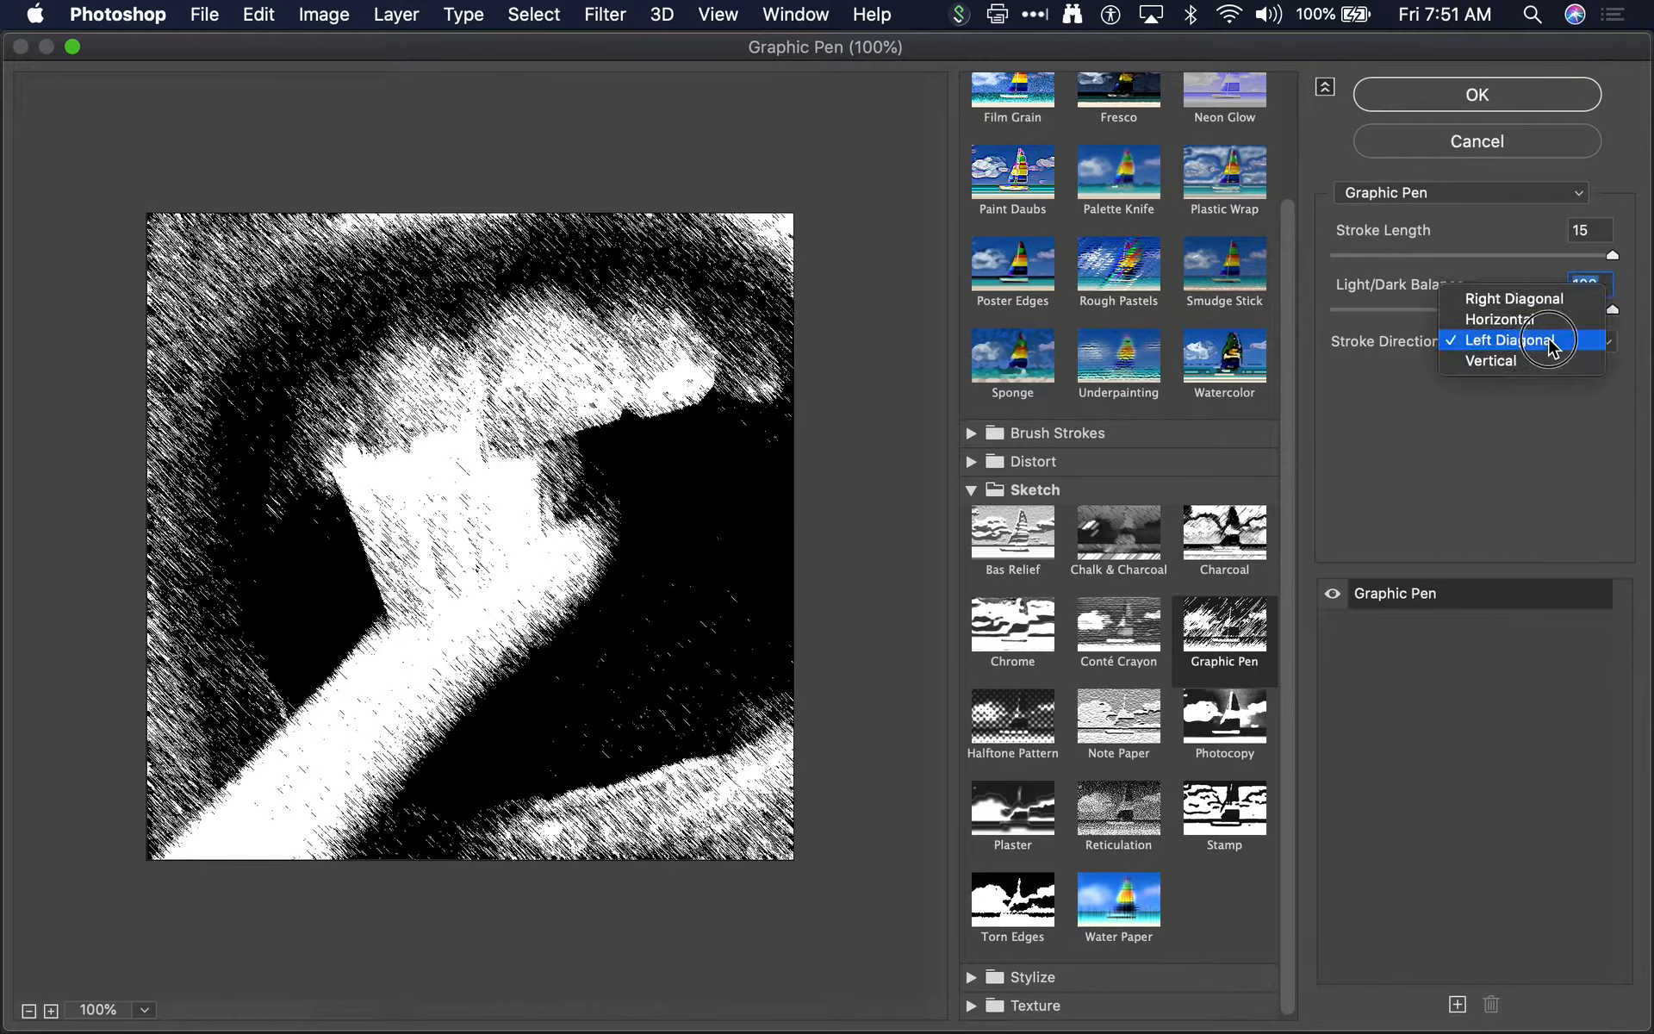
pyautogui.click(1546, 310)
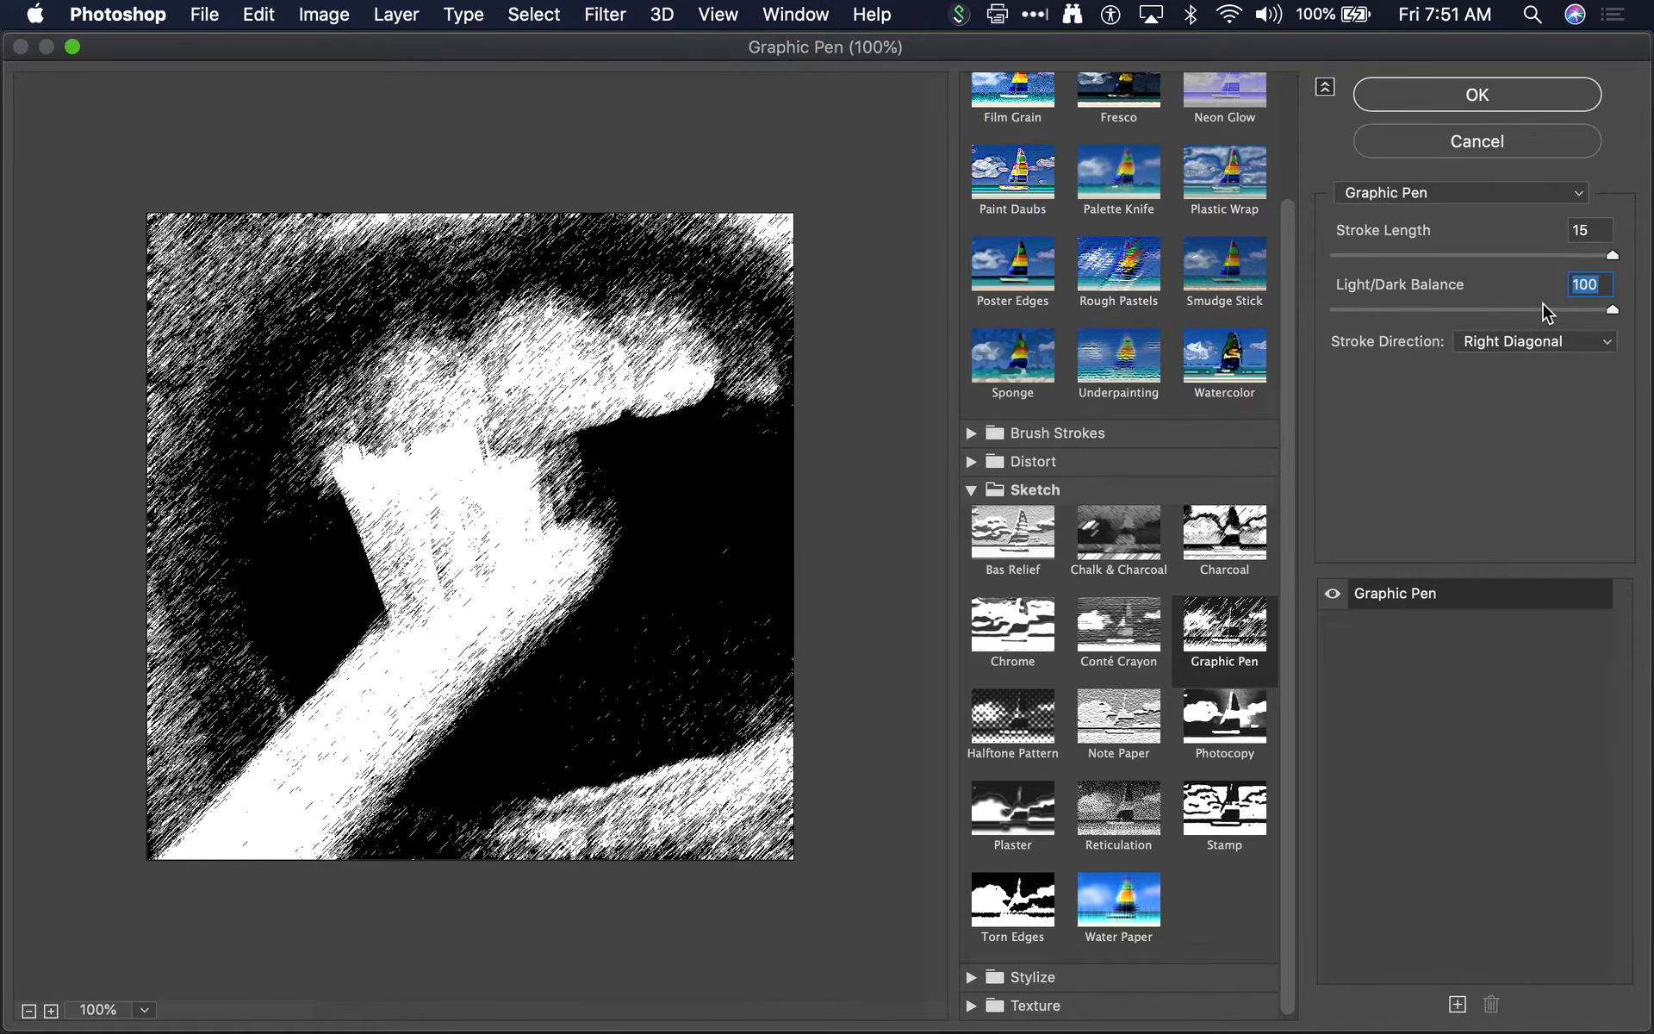
pyautogui.click(1542, 338)
pyautogui.click(1538, 362)
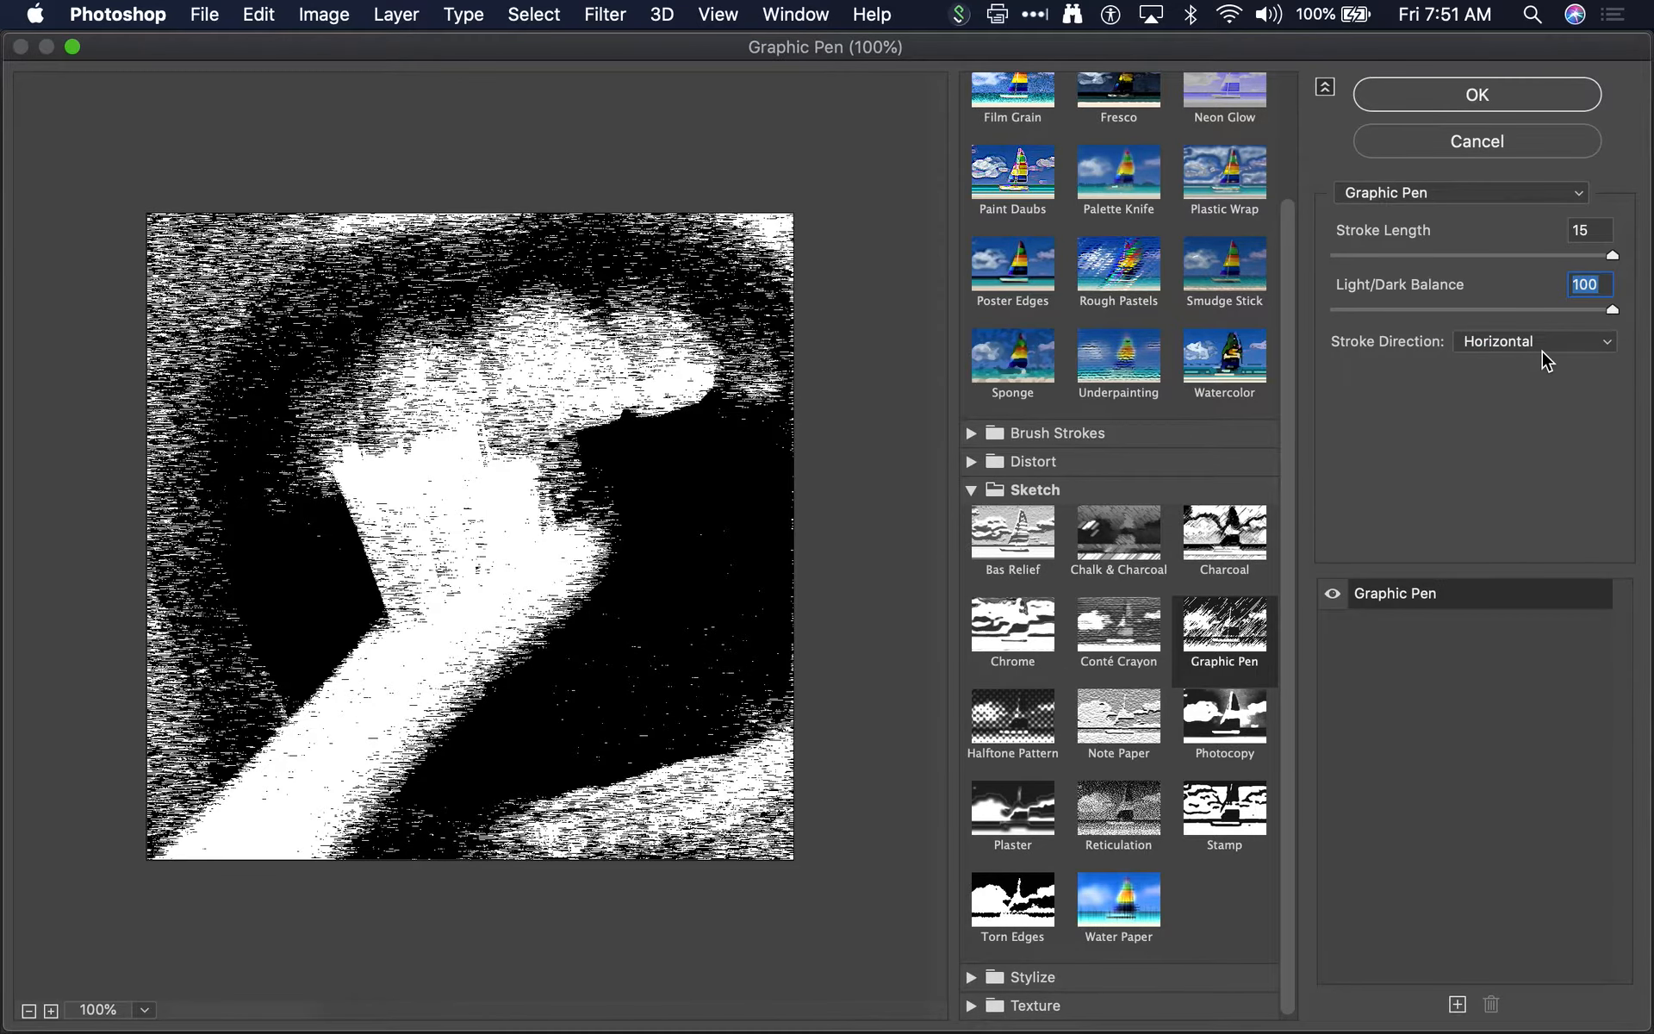
pyautogui.click(1547, 360)
pyautogui.click(1548, 388)
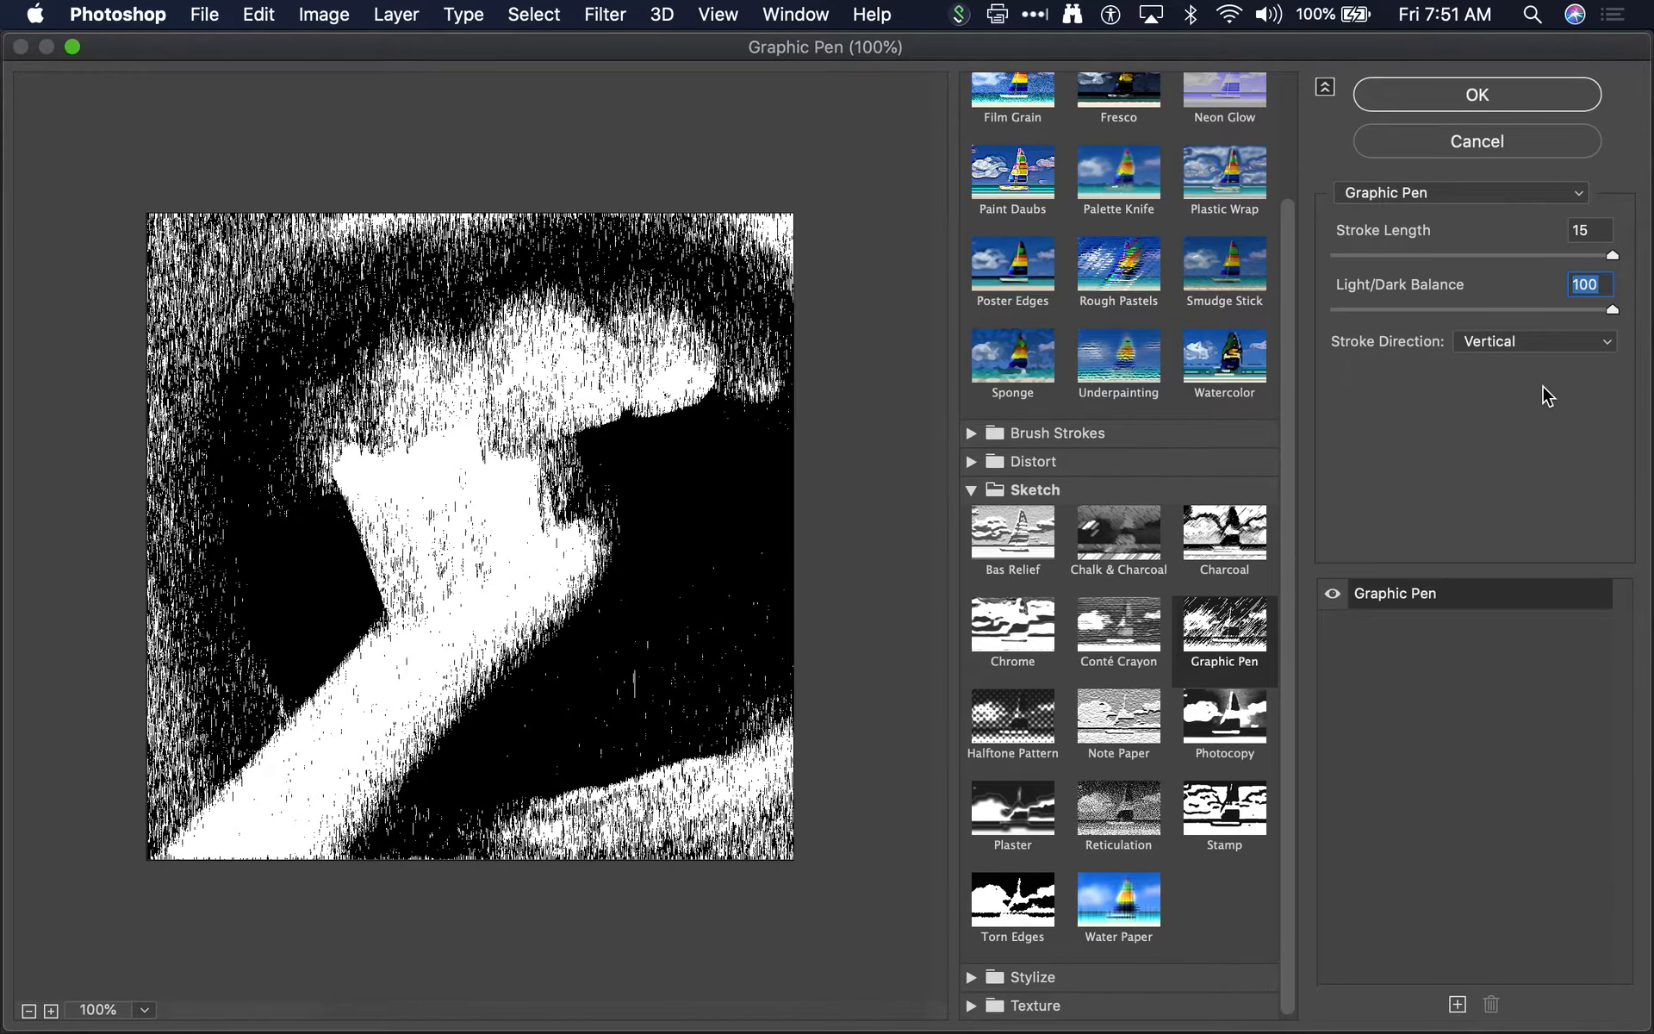
pyautogui.click(1502, 95)
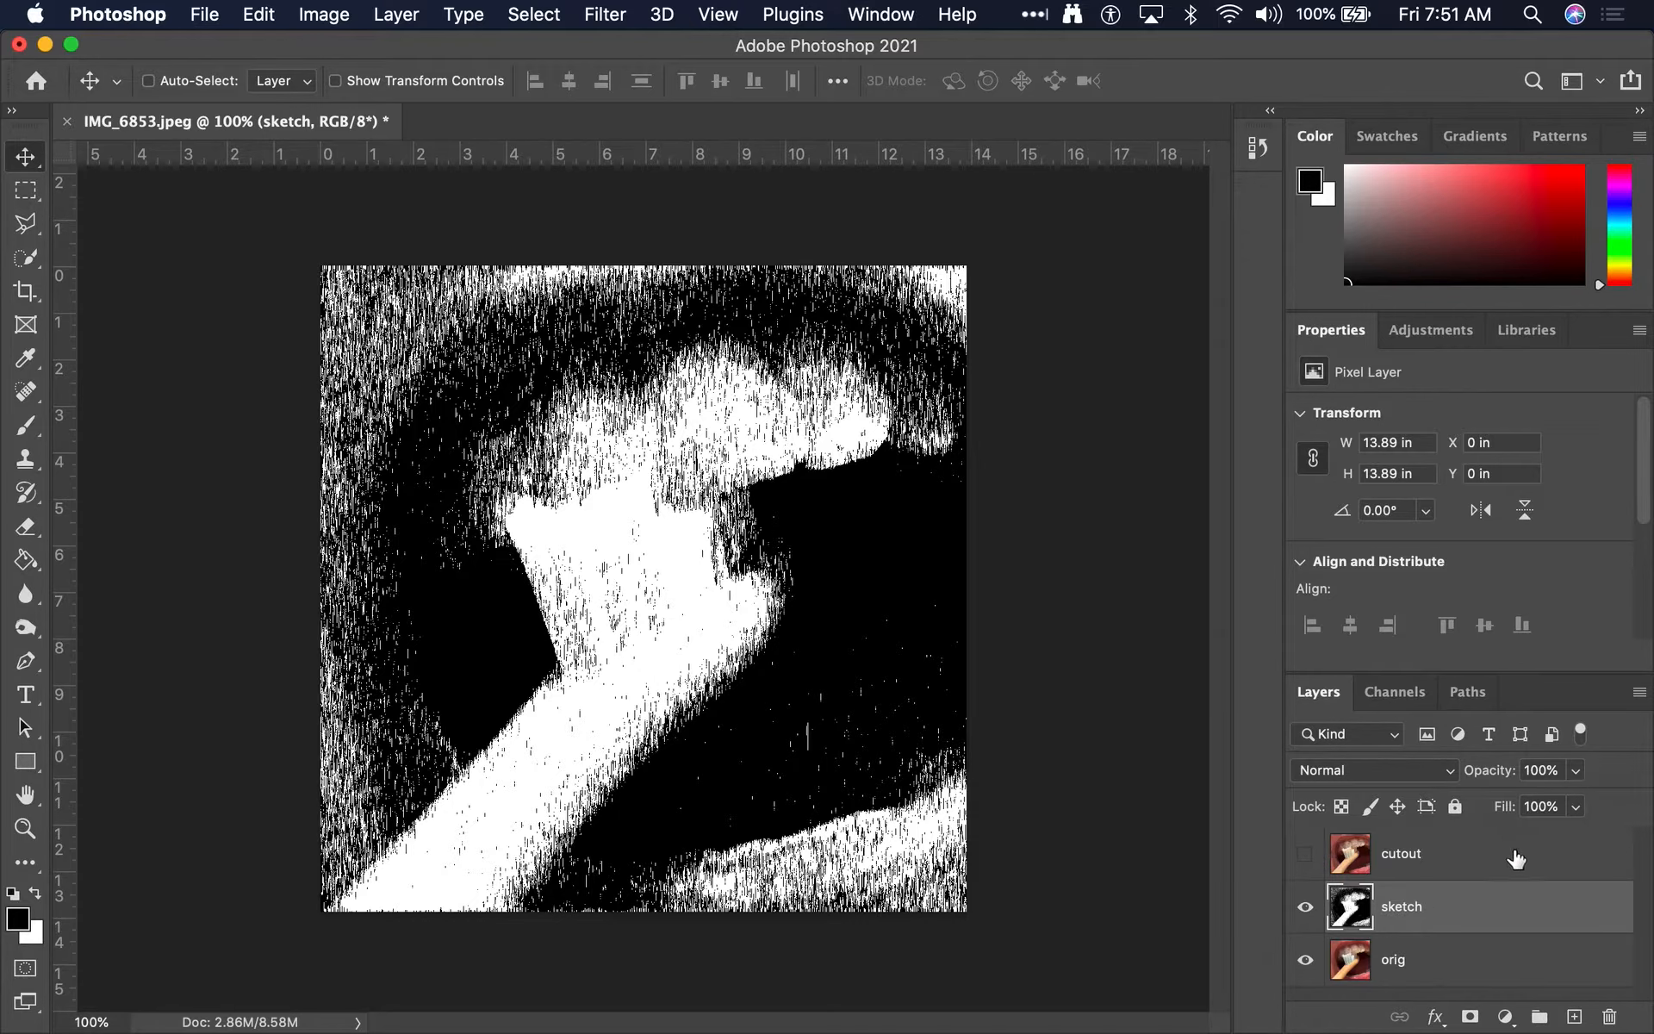
# Compare the cutout and sketch layers, and hide both of them
pyautogui.click(1306, 854)
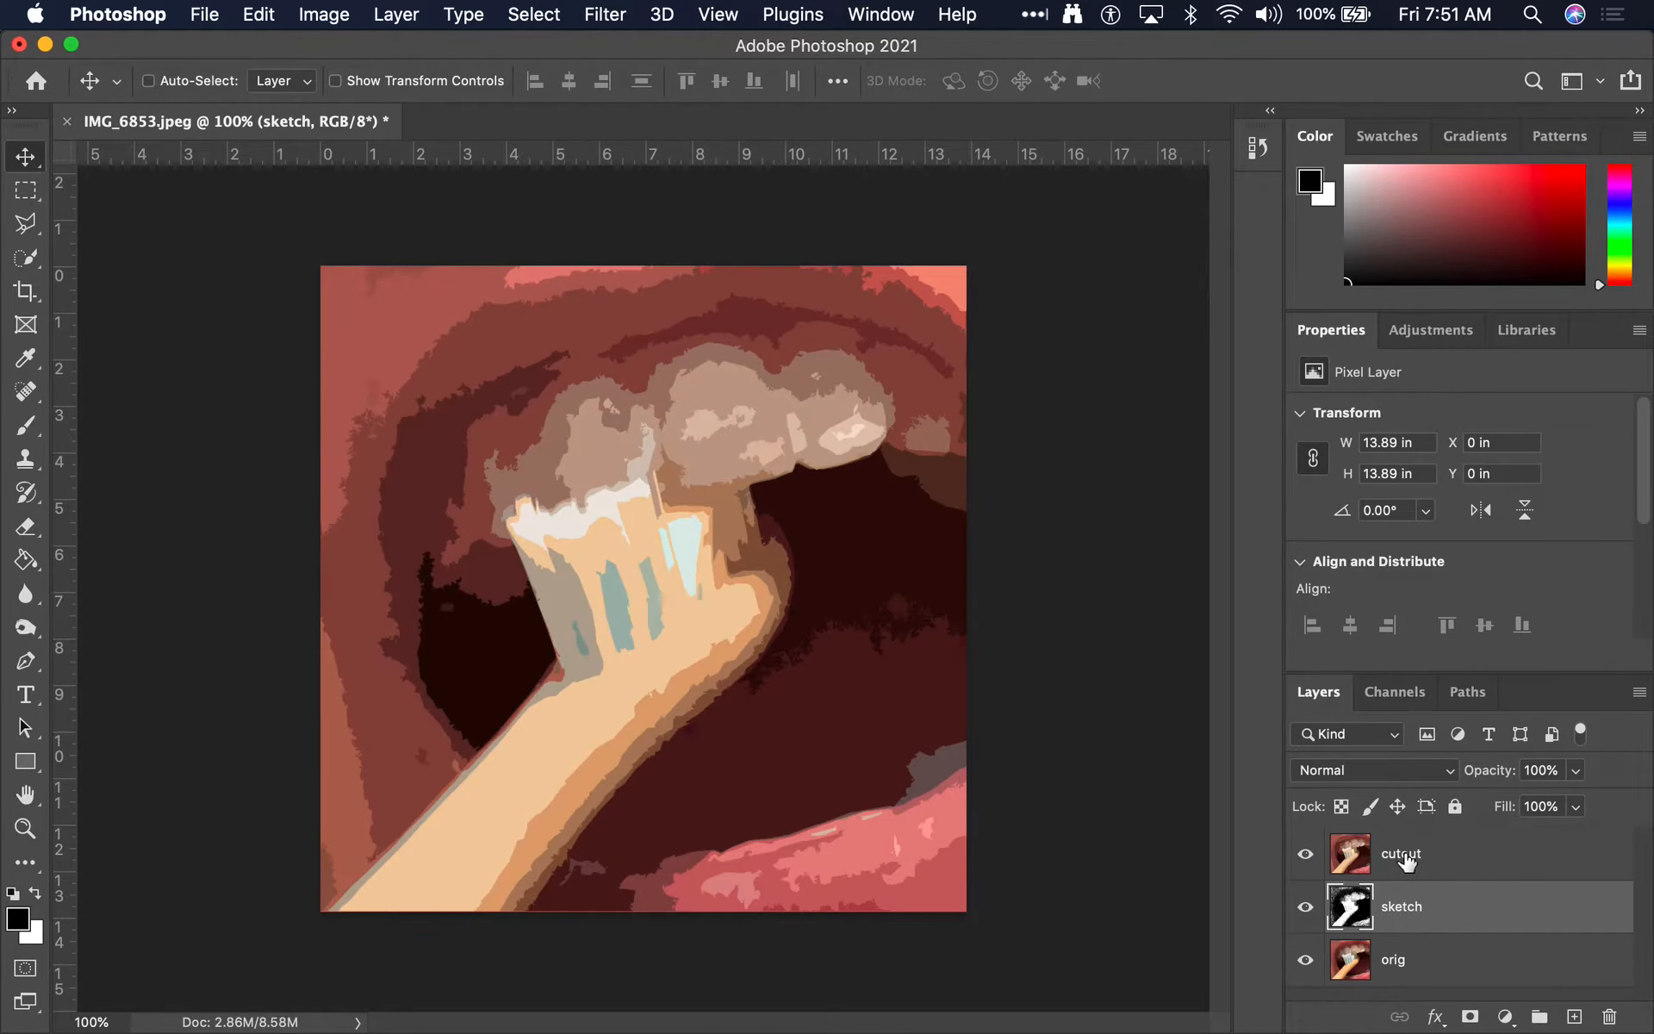
pyautogui.click(1305, 855)
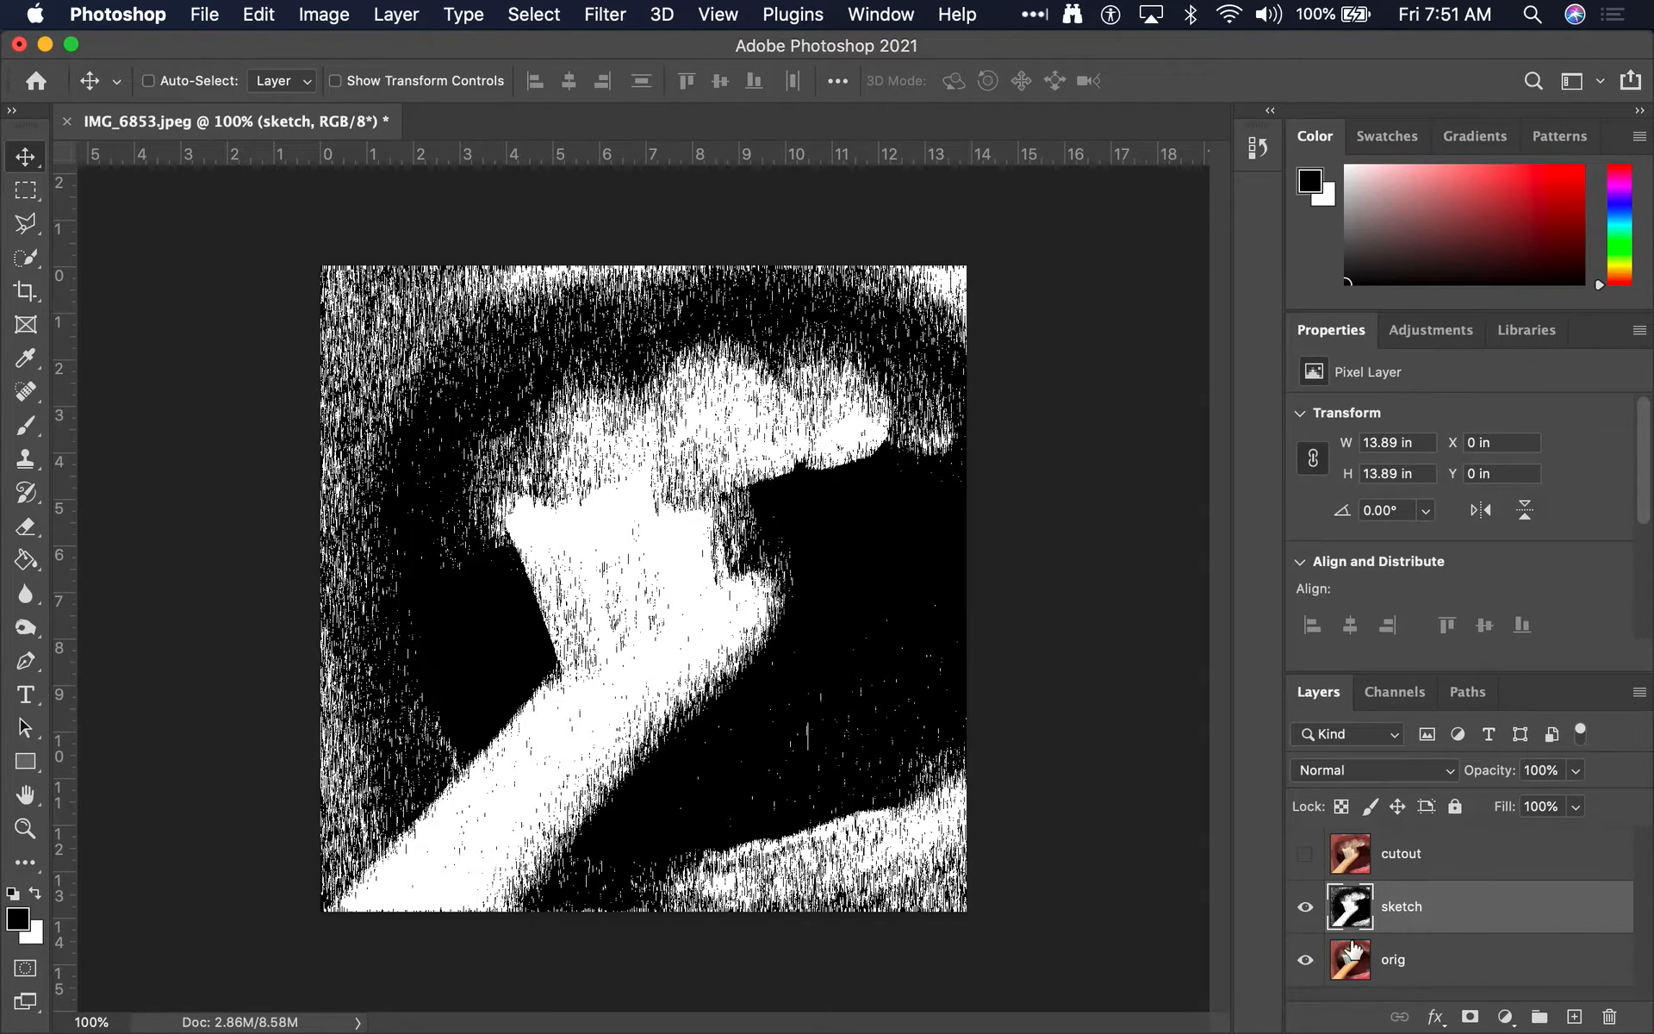
pyautogui.click(1306, 906)
# Duplicate the orig layer again and rename the new copy as note
pyautogui.click(1350, 963)
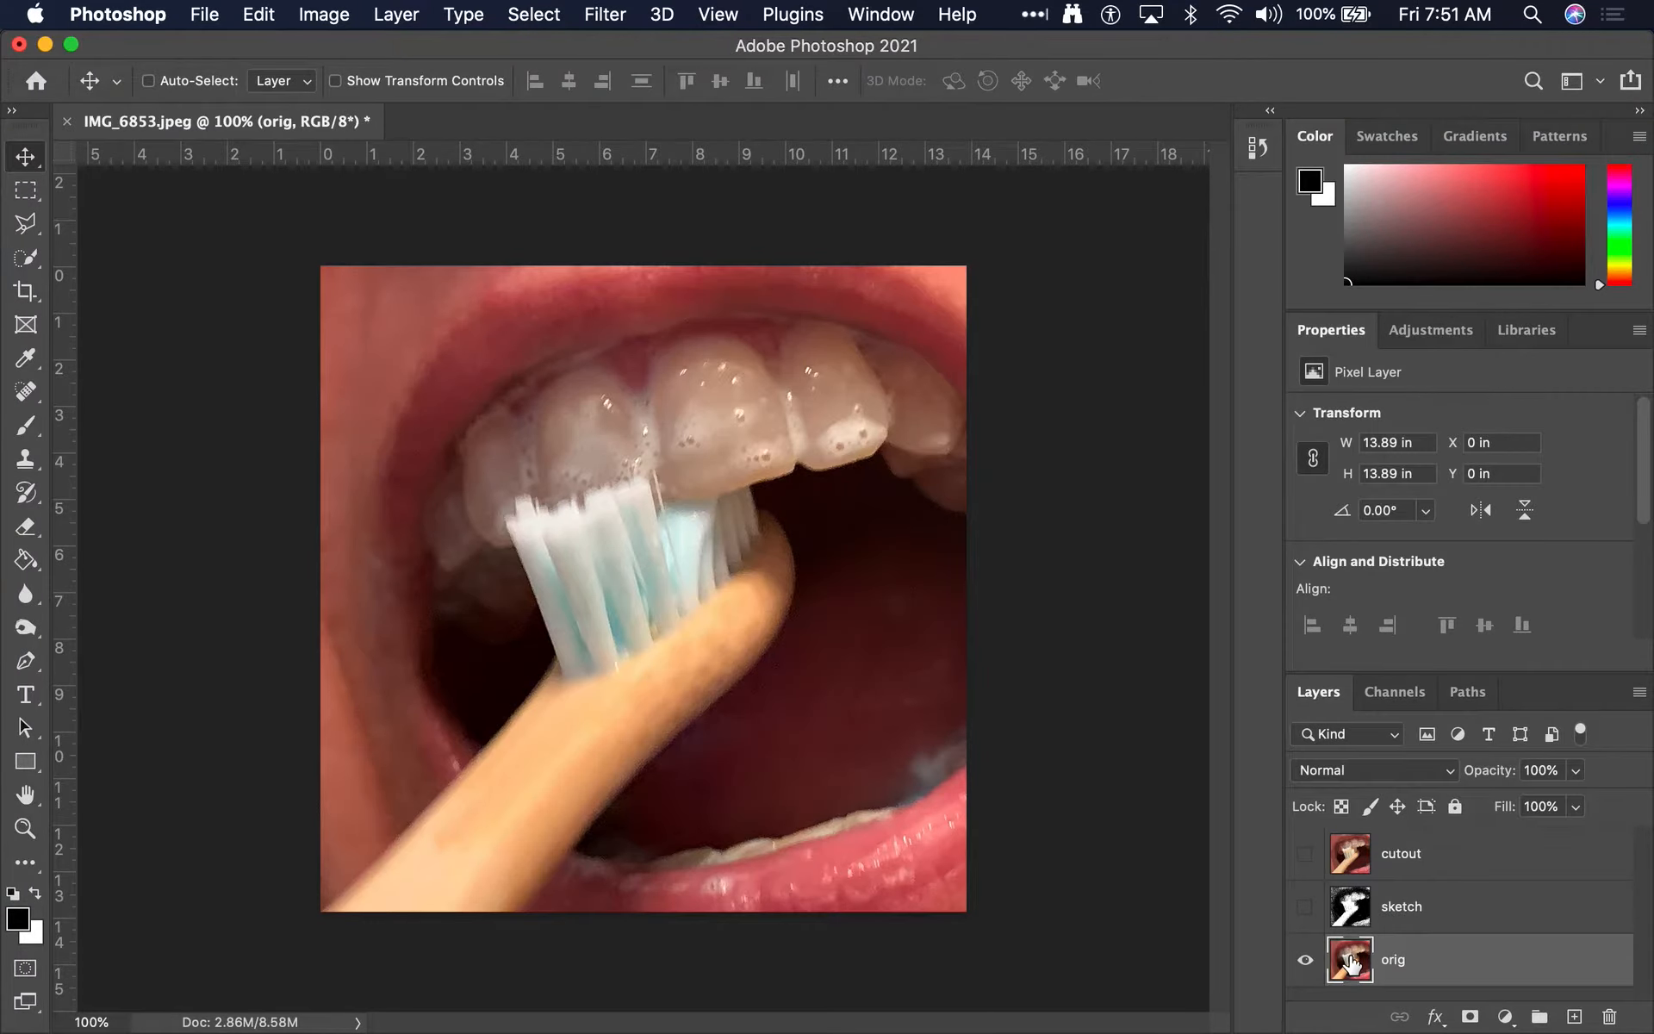
pyautogui.press('super+j')
pyautogui.doubleClick(1415, 959)
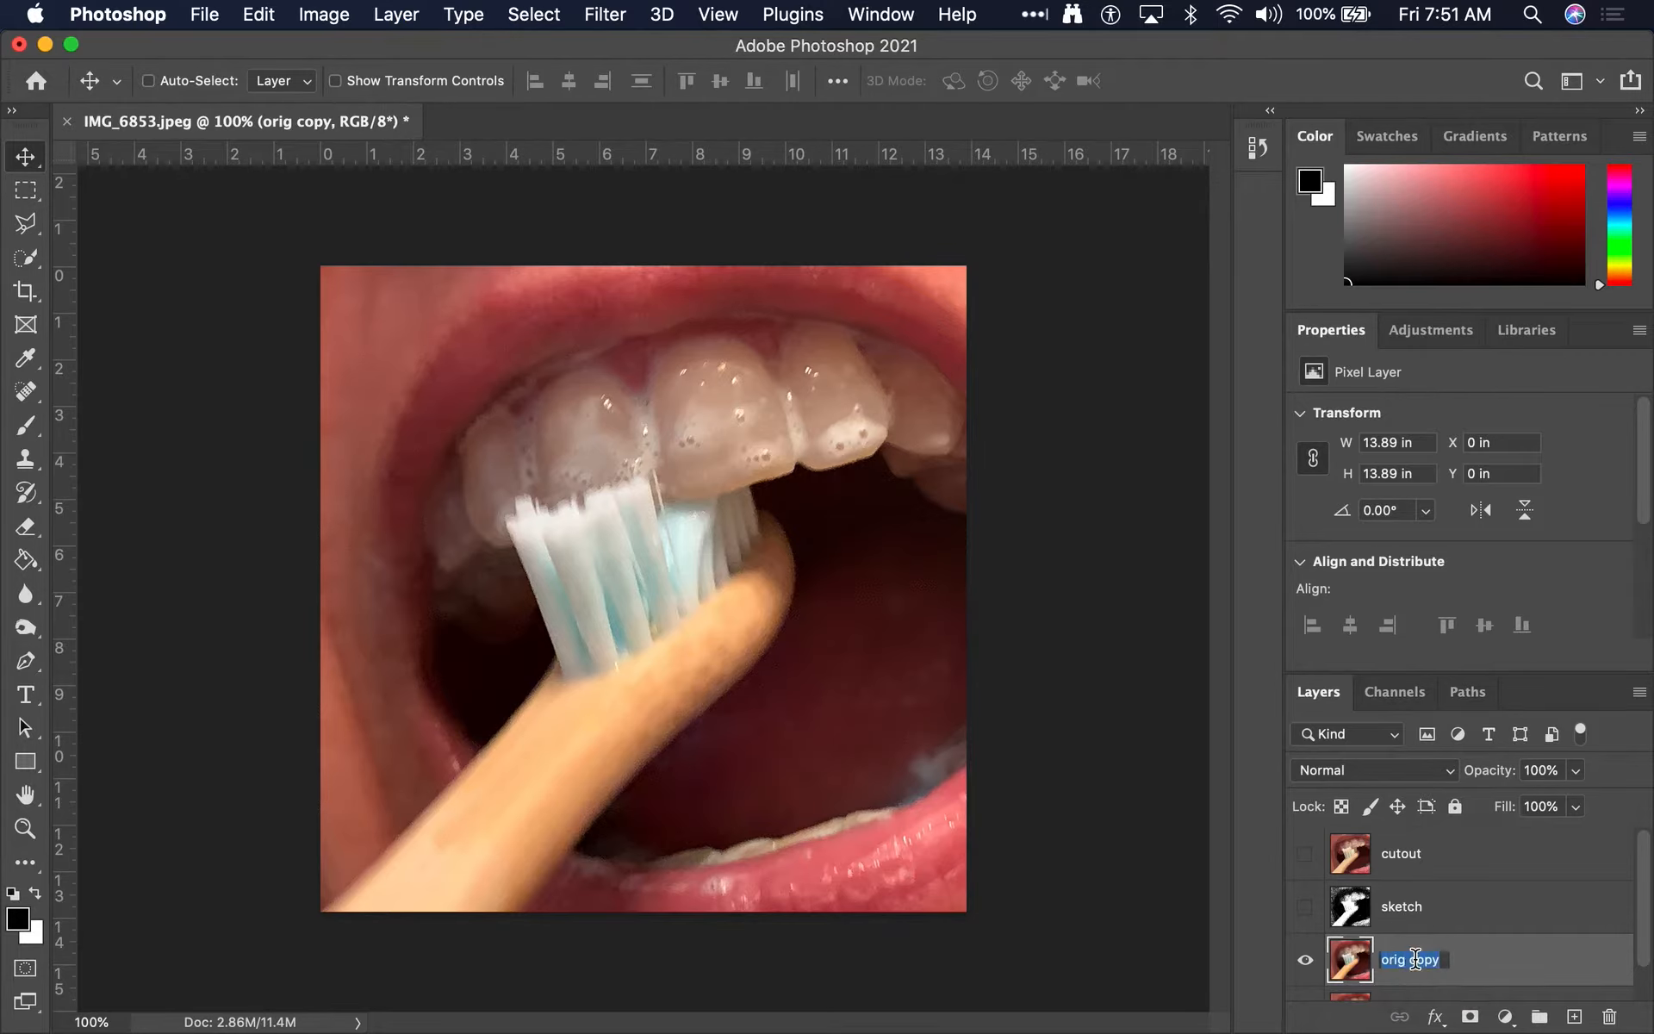
pyautogui.write('note')
pyautogui.press('Return')
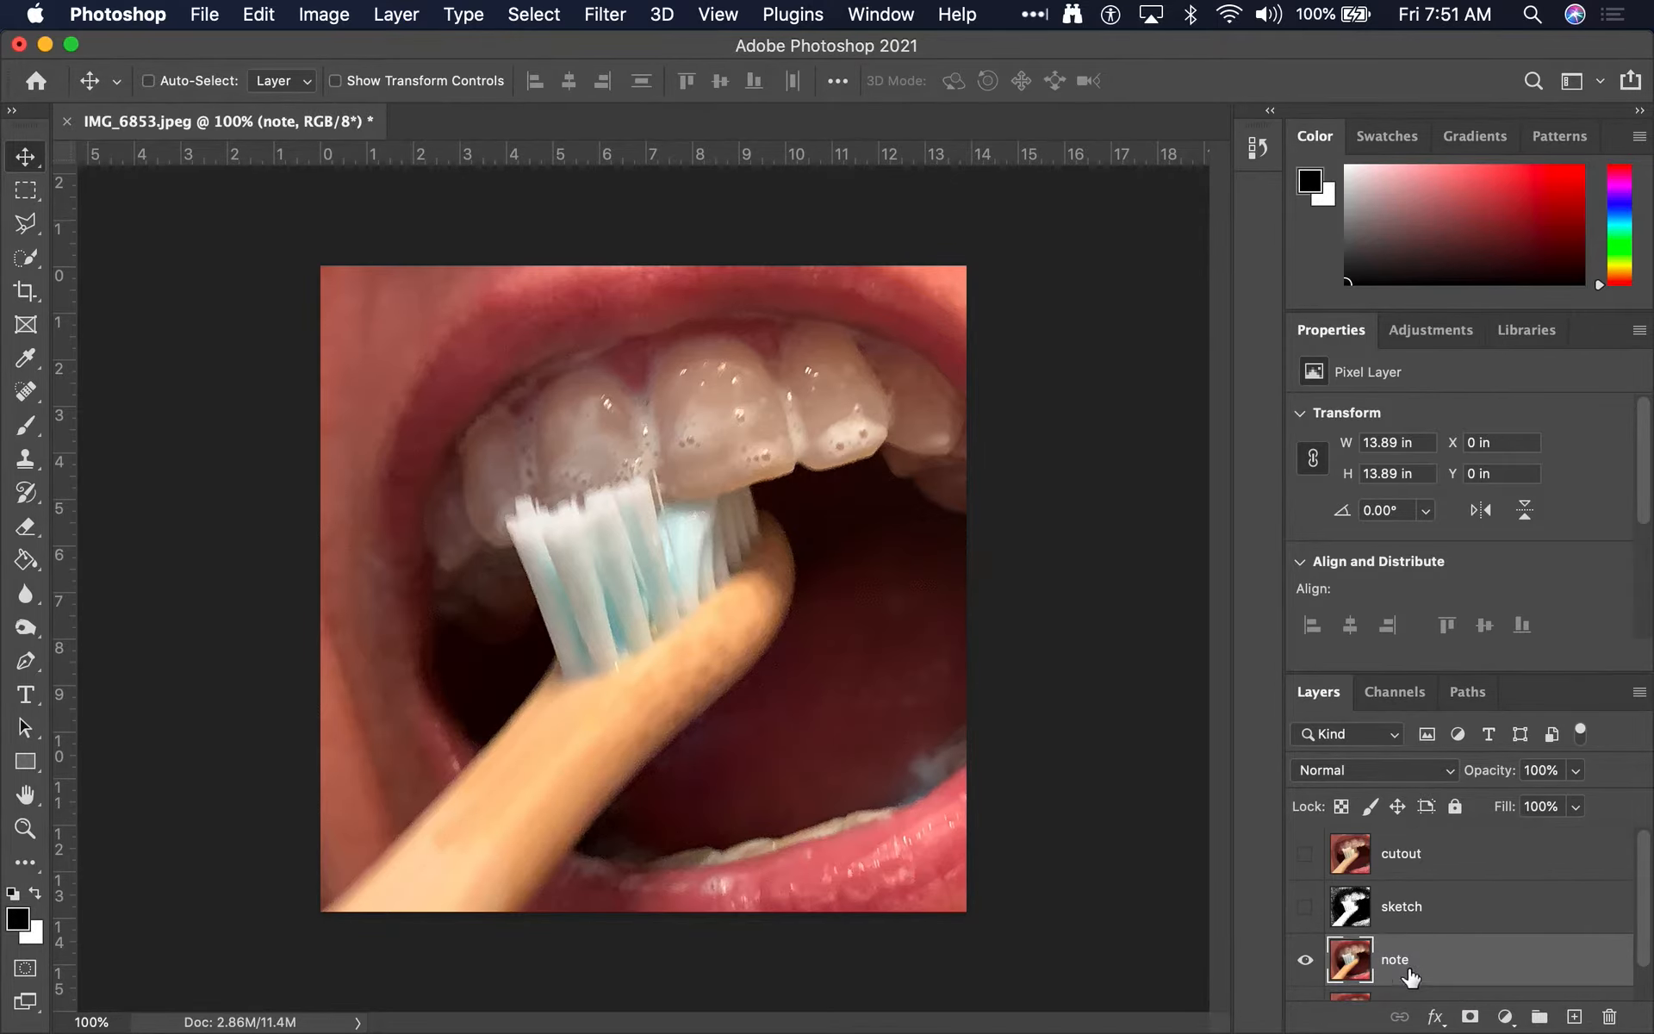
# Open the Filter Gallery for the note layer and choose the Note Paper sketch filter
pyautogui.click(613, 12)
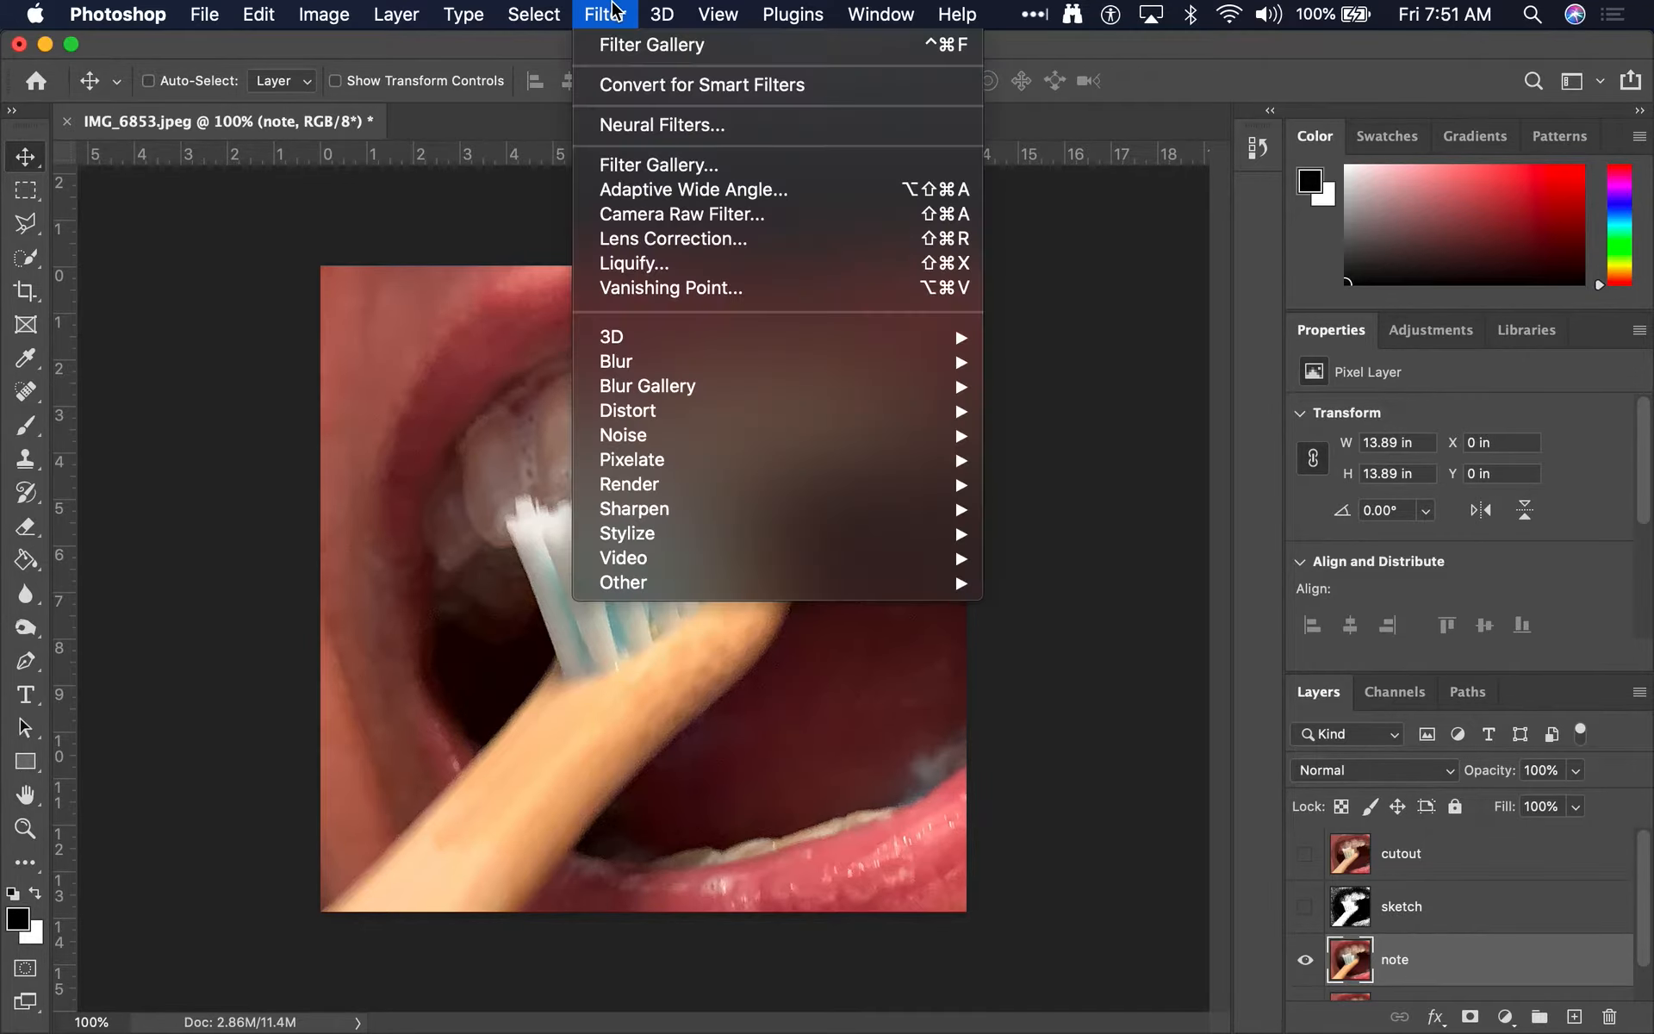
pyautogui.click(672, 168)
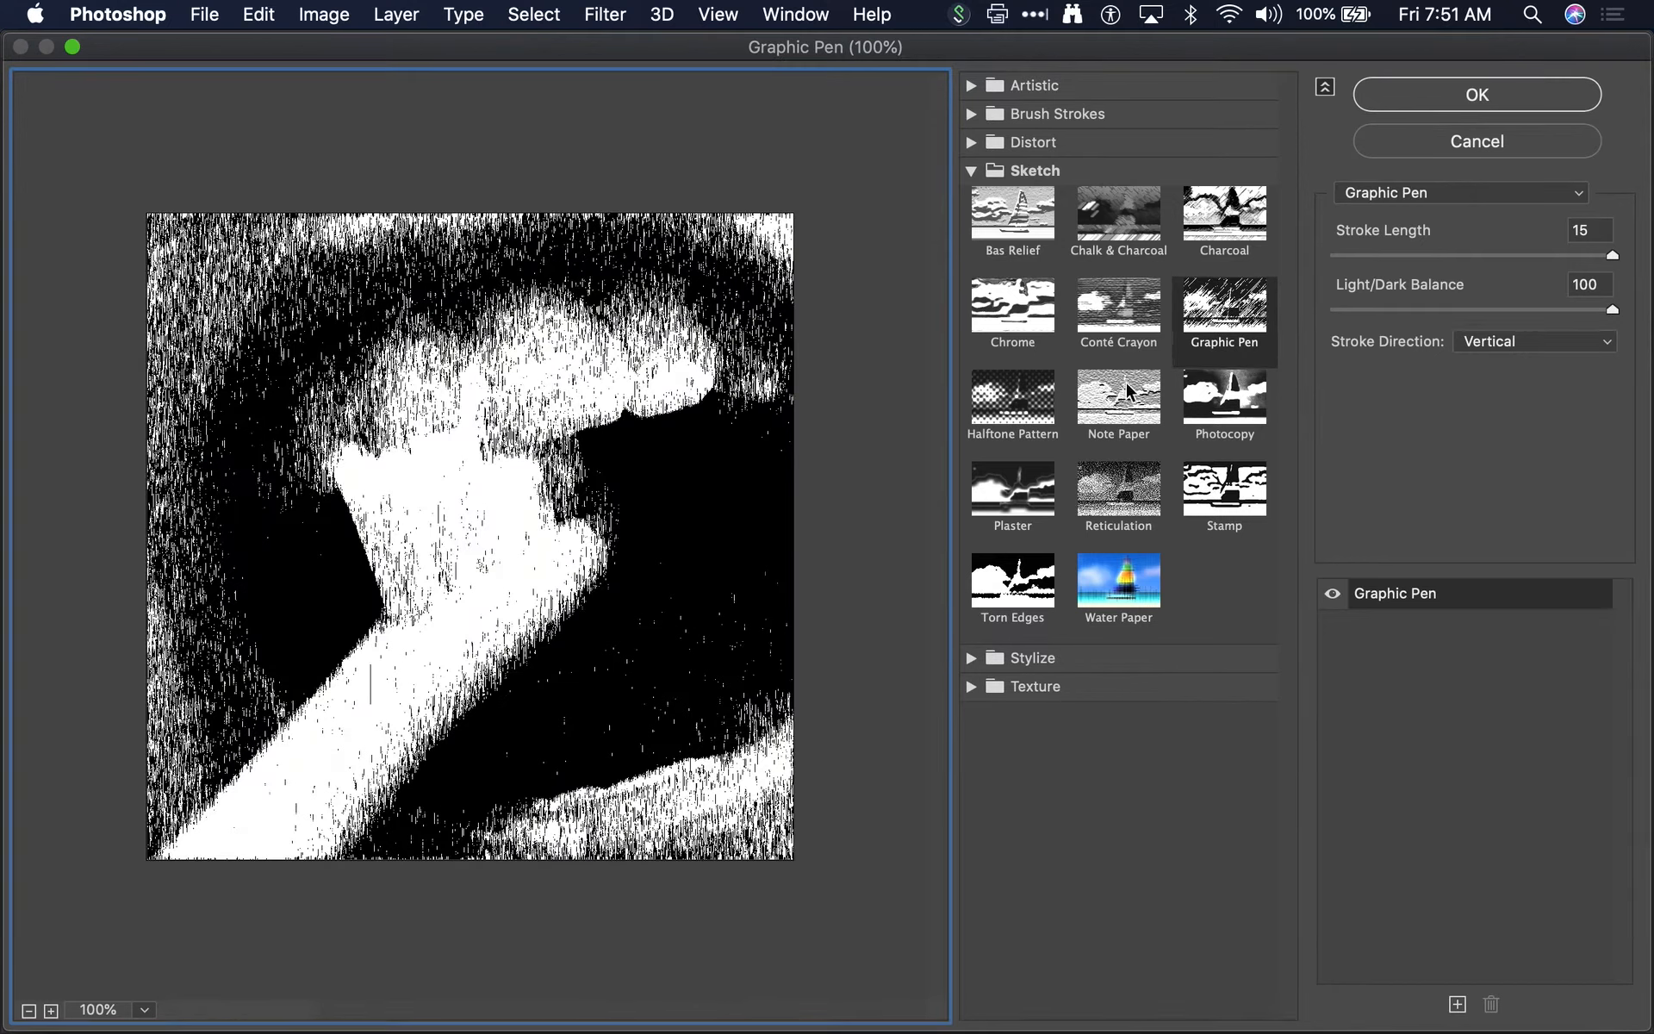
pyautogui.click(1124, 404)
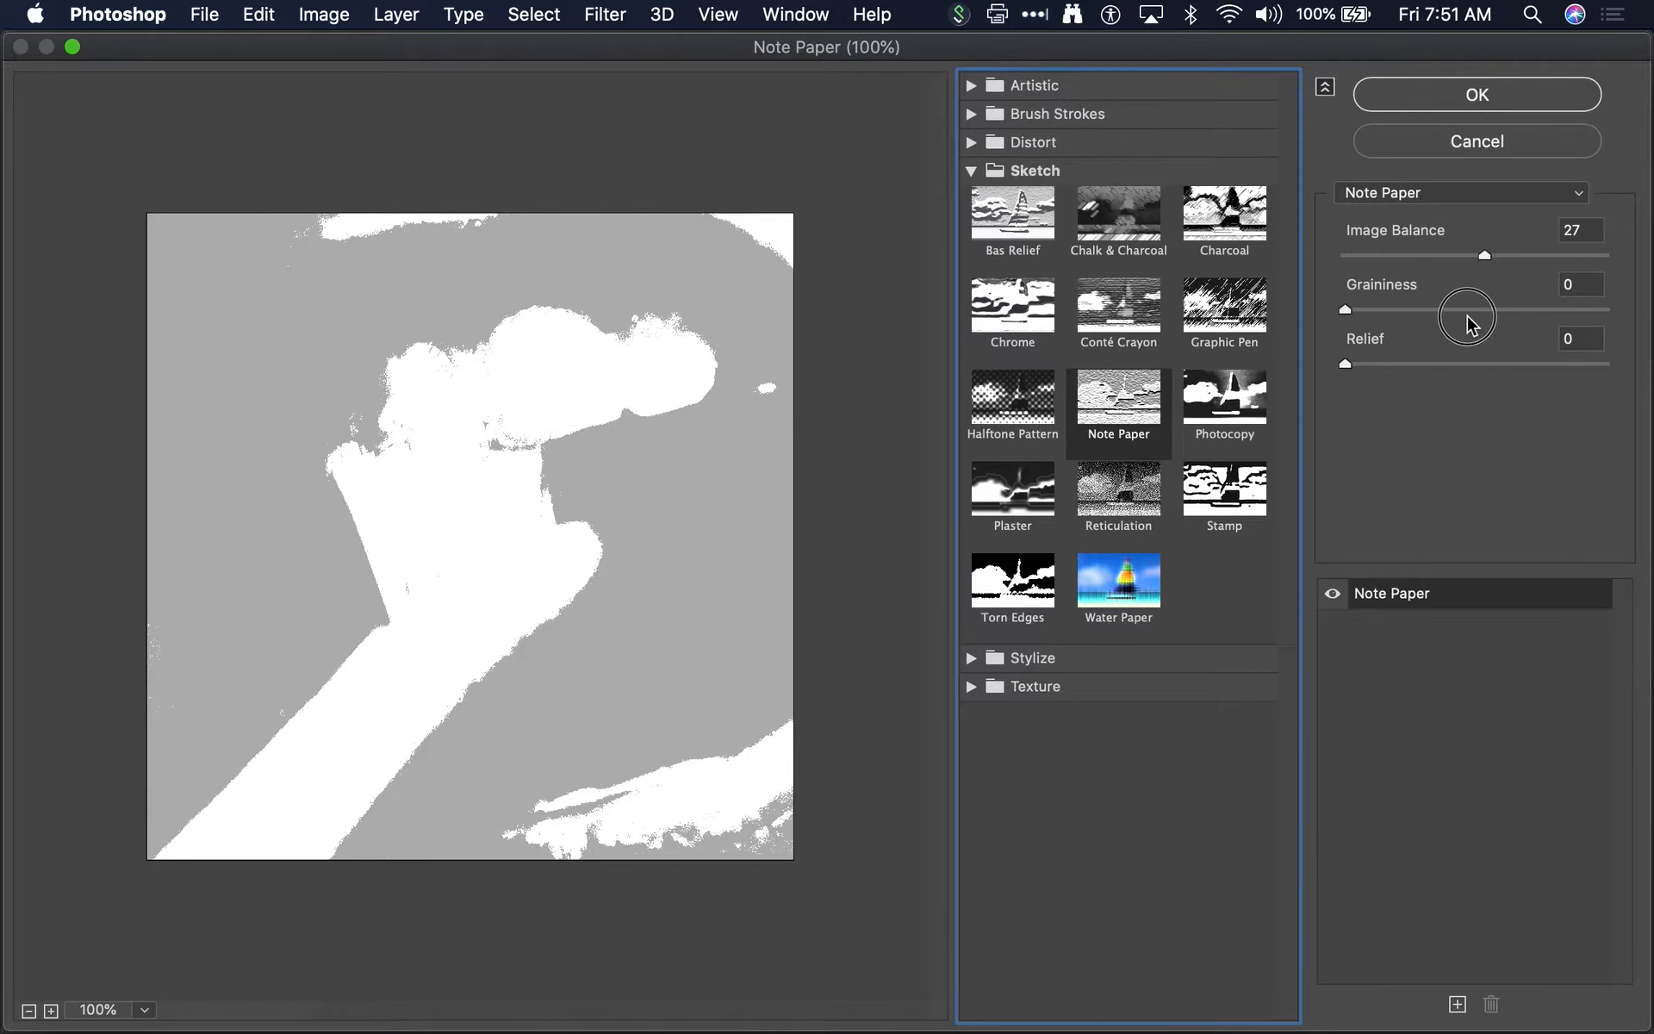
# Try the Note Paper filter with a Graininess of 12 and added Relief, and reset both to 0
pyautogui.click(1557, 311)
pyautogui.moveTo(1558, 317); pyautogui.dragTo(1502, 310)
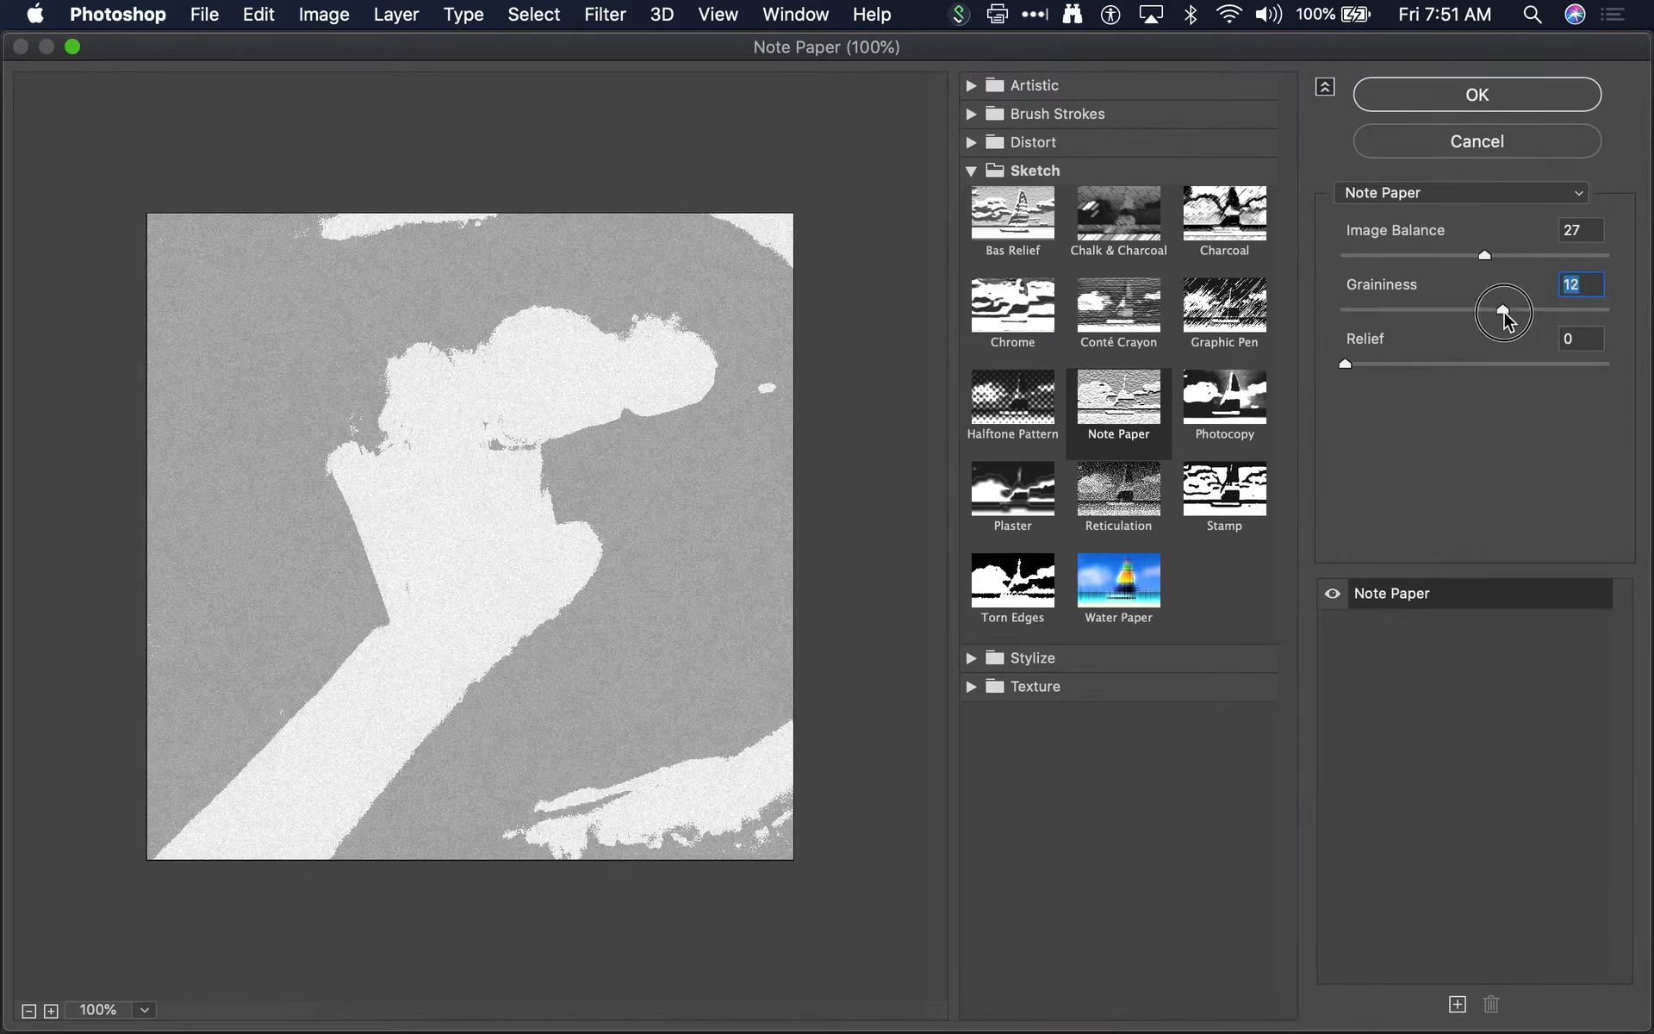
pyautogui.click(1438, 365)
pyautogui.moveTo(1441, 368); pyautogui.dragTo(1481, 363)
pyautogui.click(1346, 366)
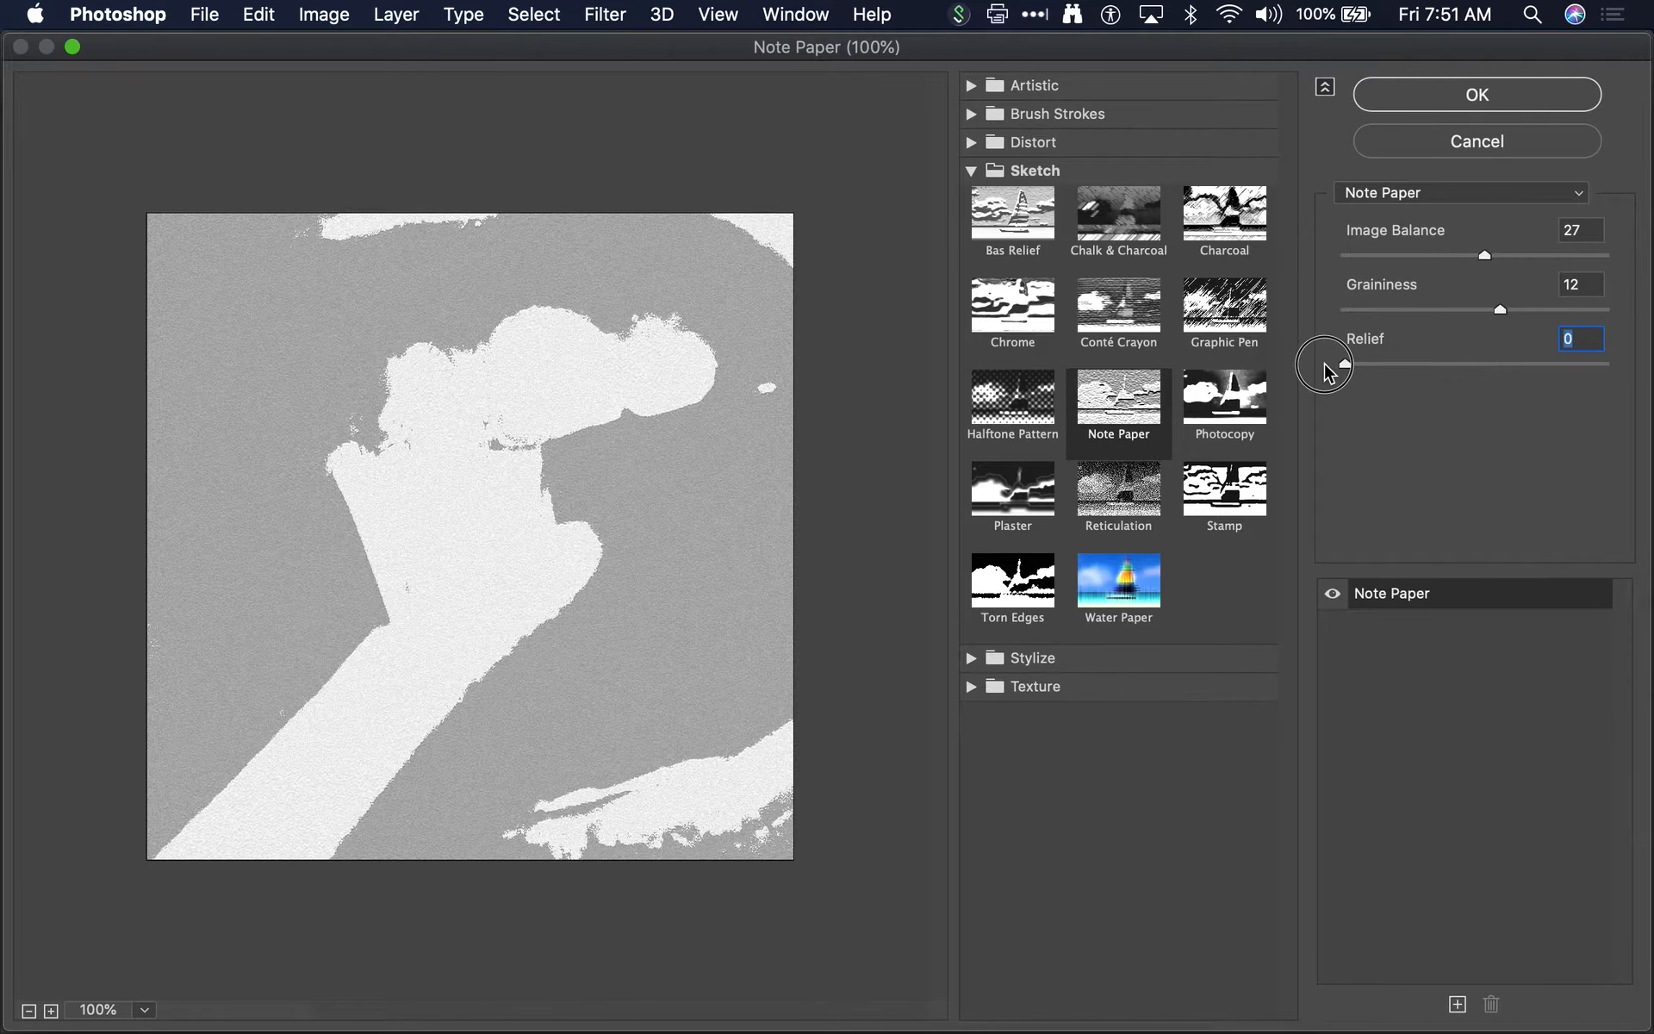
pyautogui.click(1348, 311)
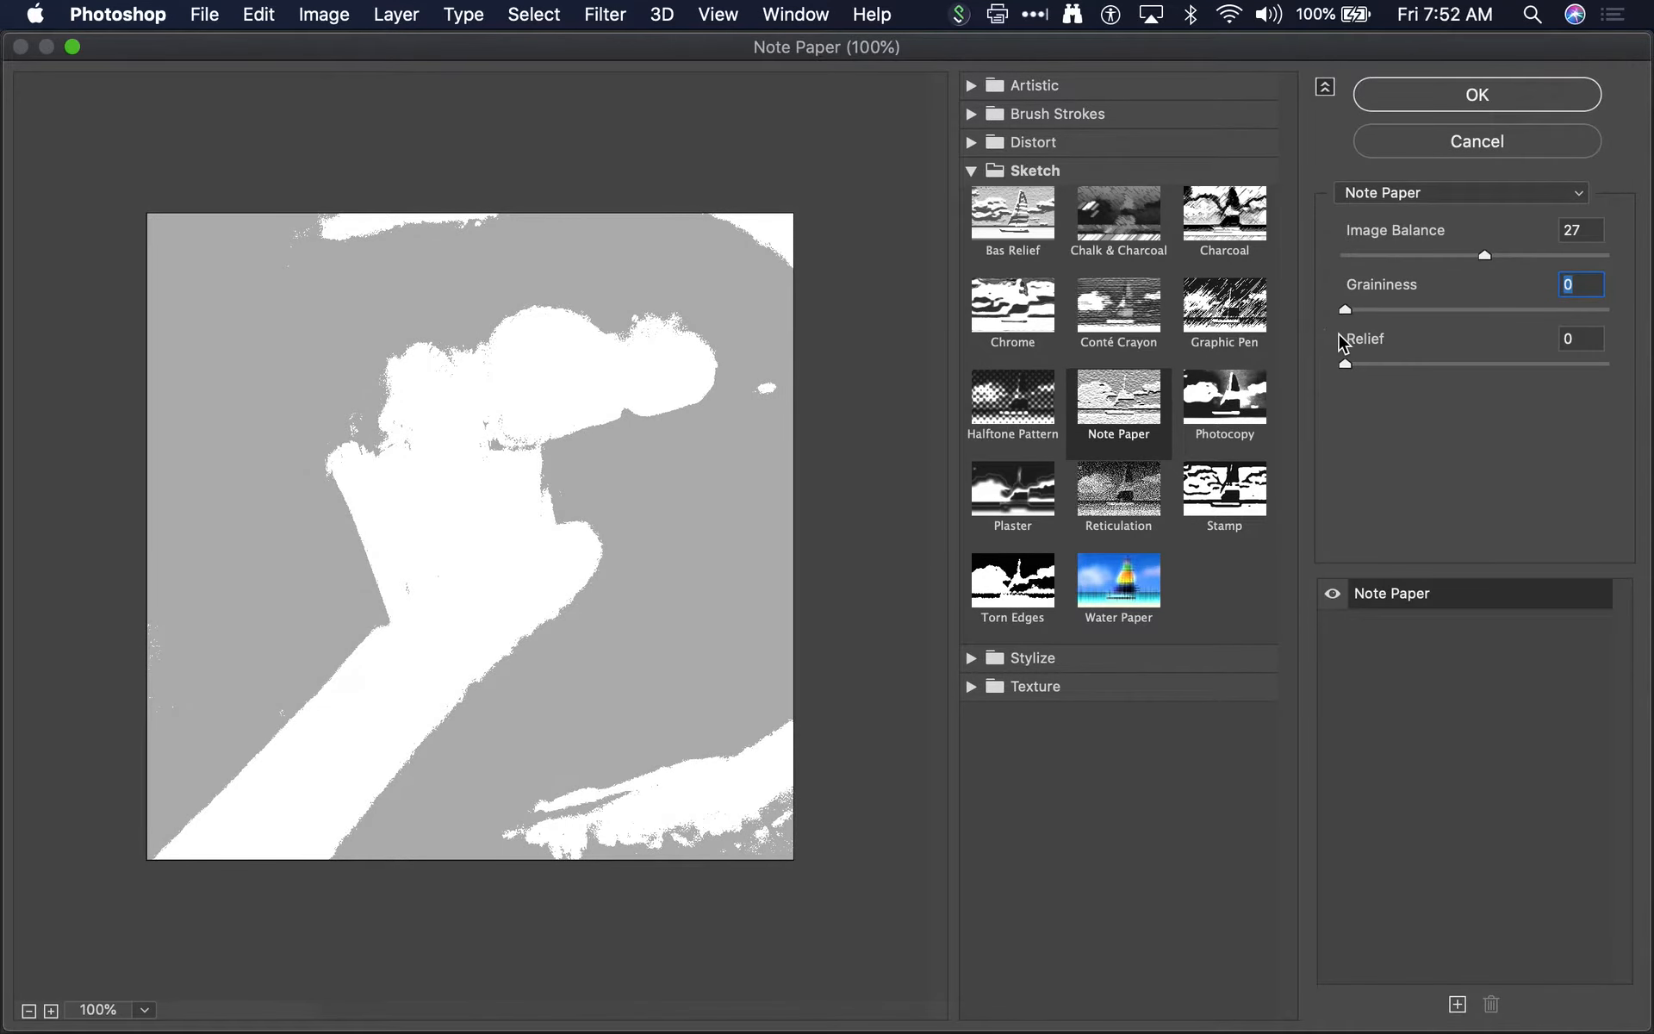
# Set the Note Paper filter's Image Balance to 28 and apply it to the note layer
pyautogui.moveTo(1482, 257)
pyautogui.mouseDown()
pyautogui.moveTo(1385, 260)
pyautogui.moveTo(1567, 251)
pyautogui.moveTo(1407, 248)
pyautogui.moveTo(1537, 246)
pyautogui.moveTo(1412, 255)
pyautogui.moveTo(1499, 256)
pyautogui.mouseUp()
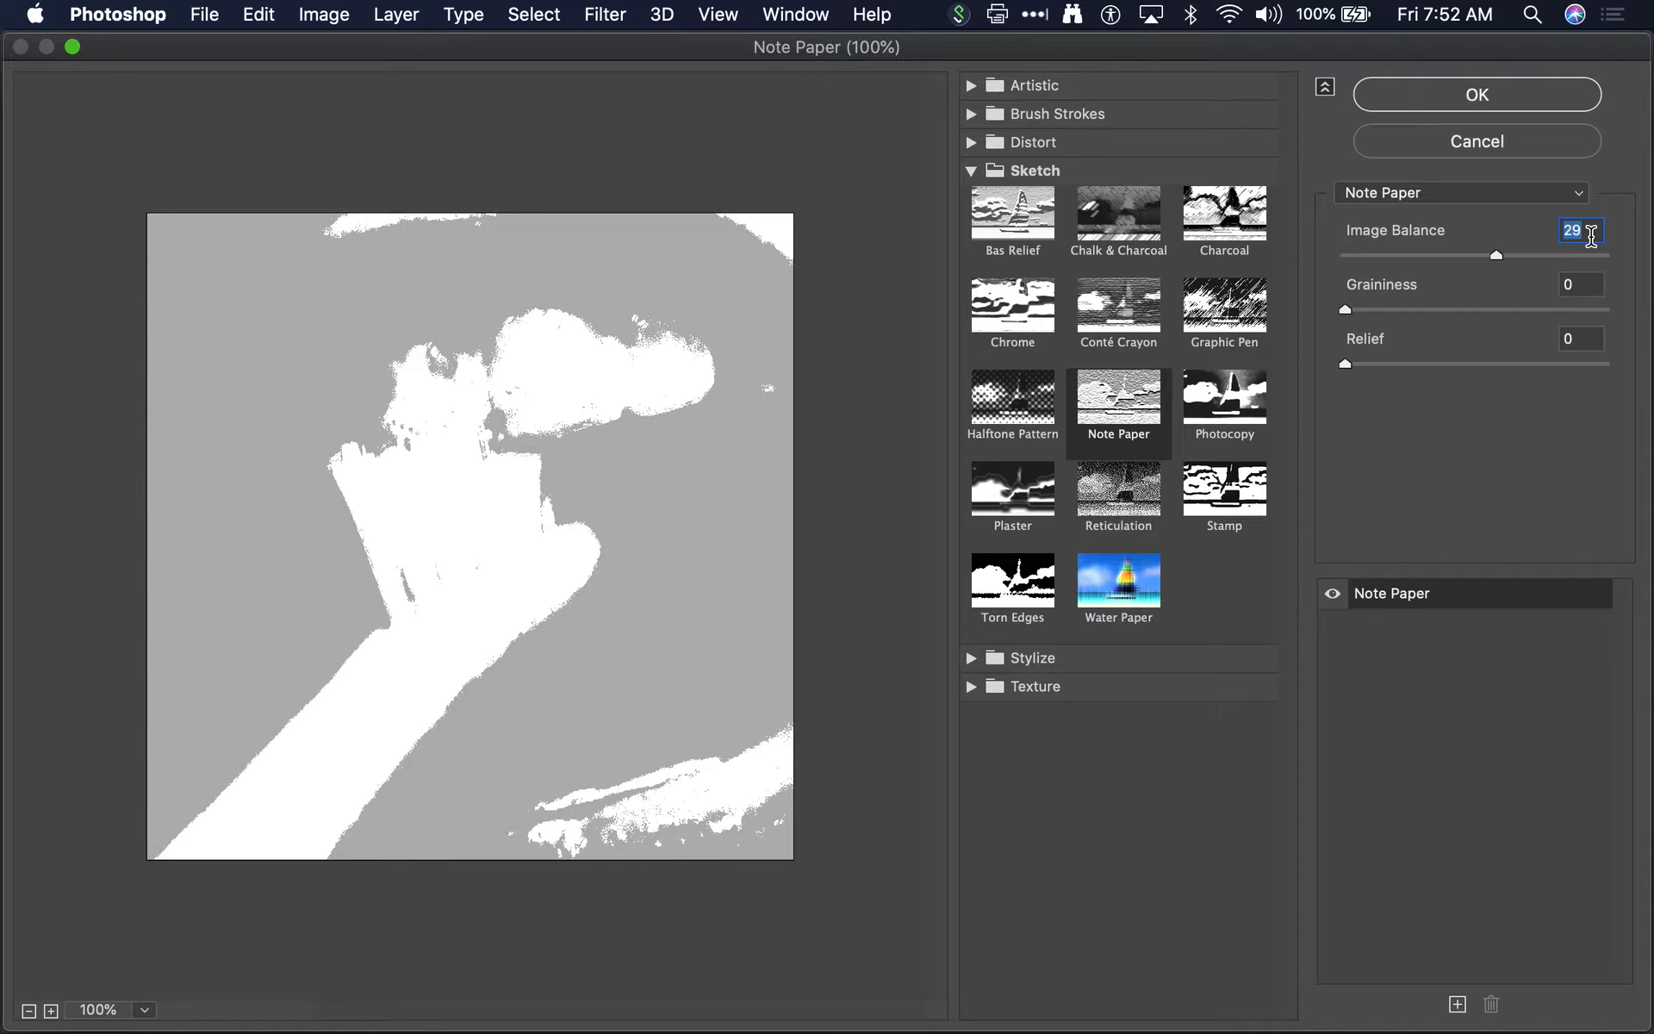
pyautogui.write('28')
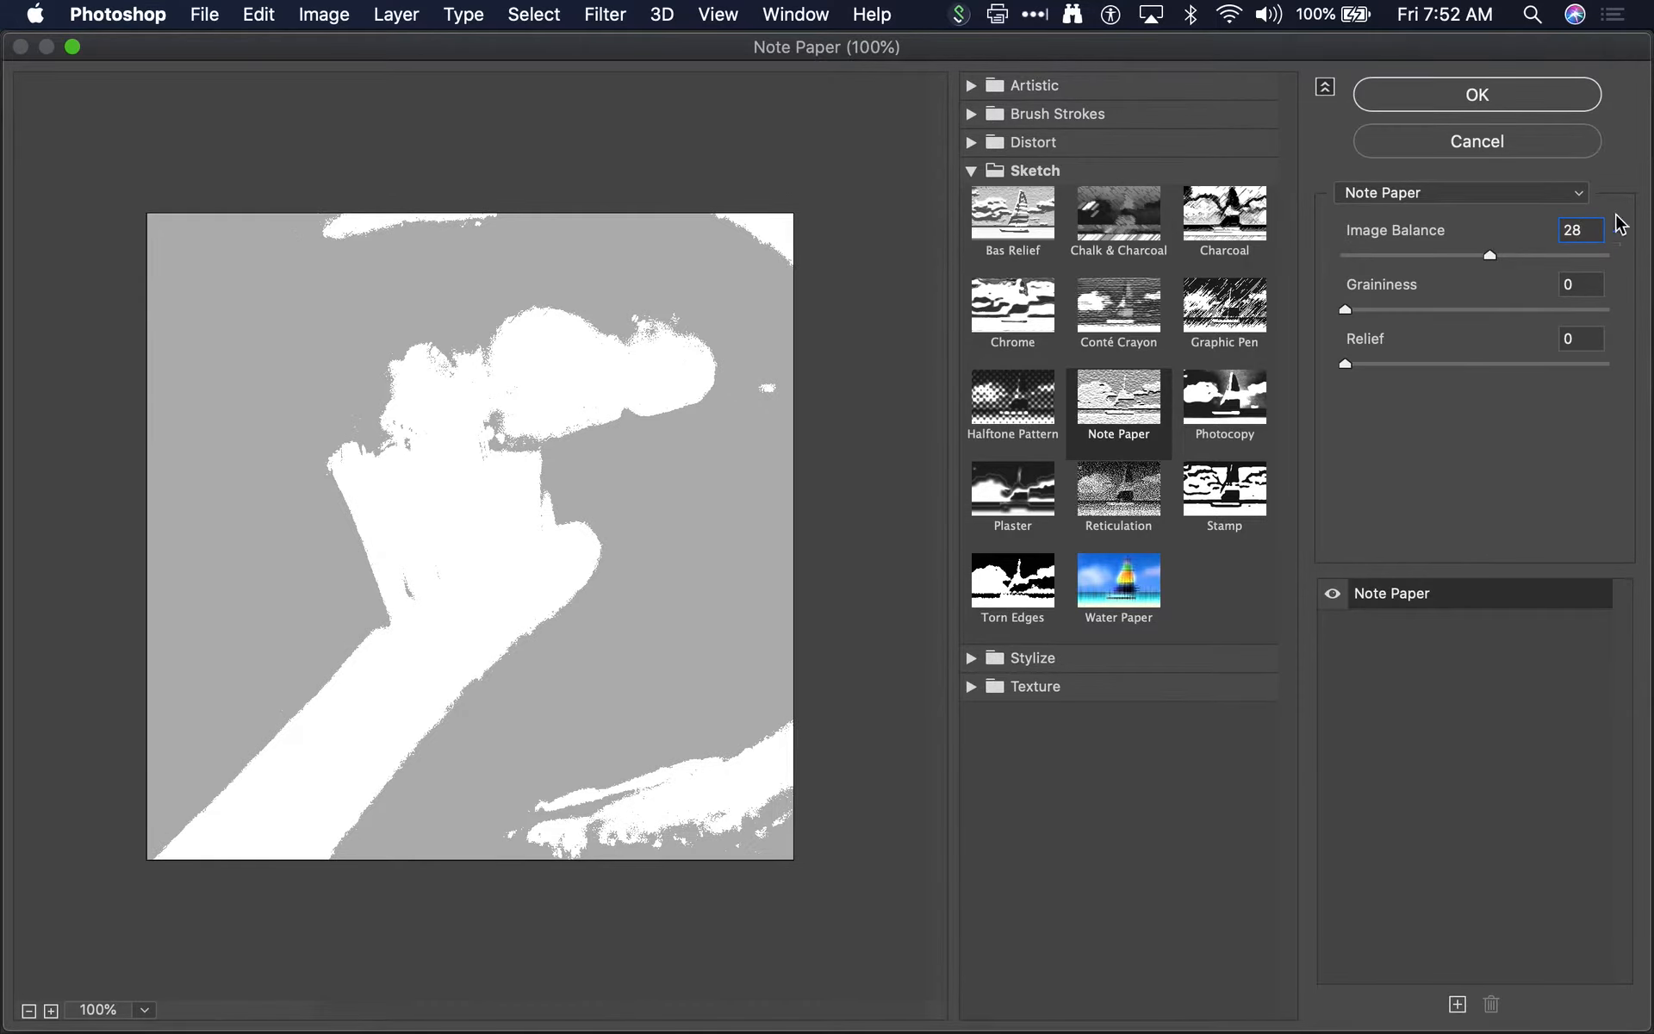
pyautogui.click(1503, 93)
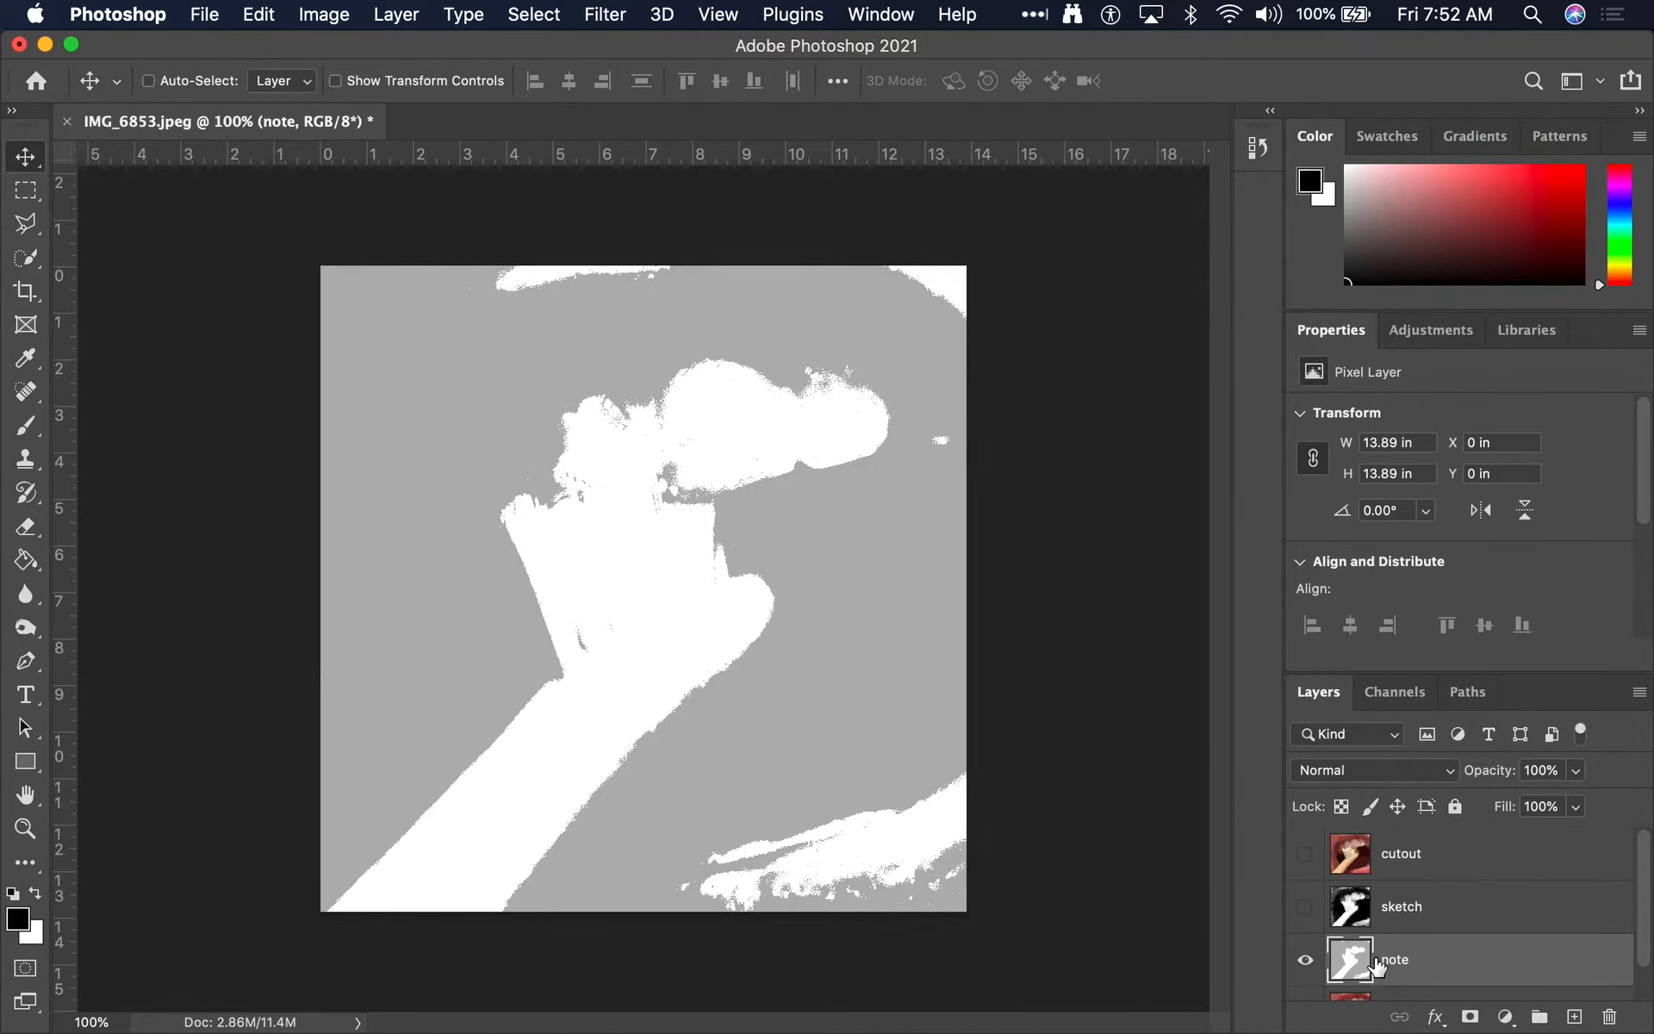
# Apply a Brightness/Contrast adjustment to the note layer with Brightness at -150 and Contrast at its maximum
pyautogui.click(333, 17)
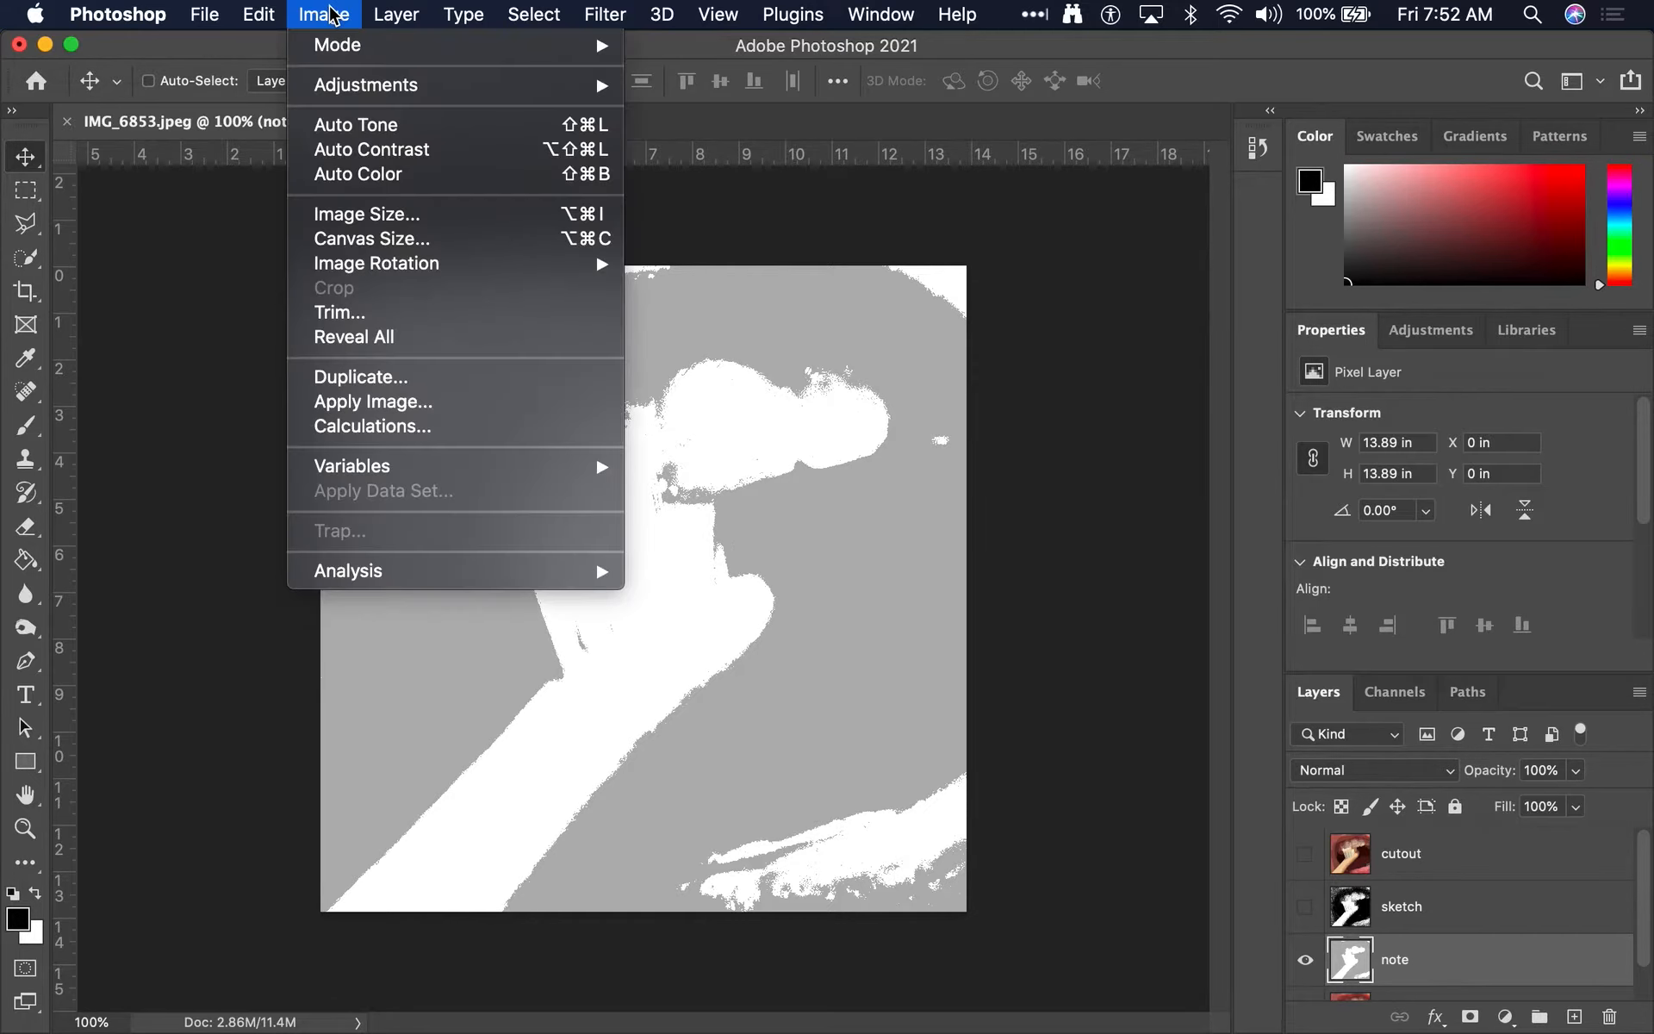
pyautogui.moveTo(551, 84)
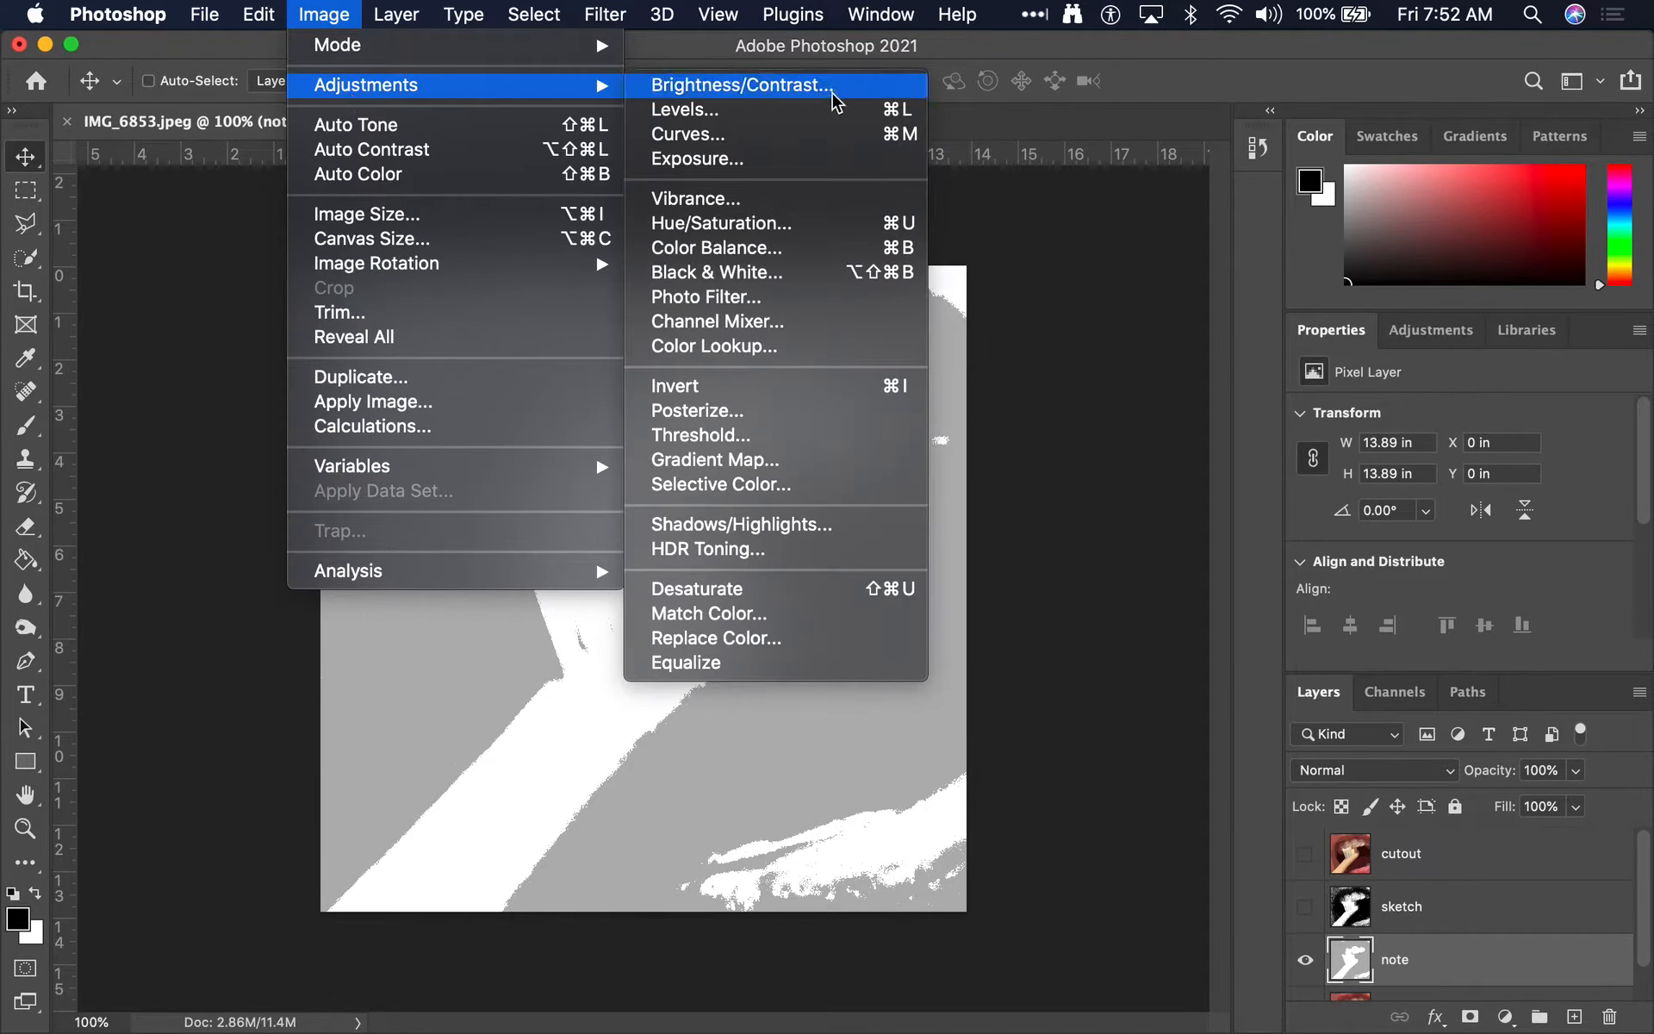
pyautogui.click(801, 97)
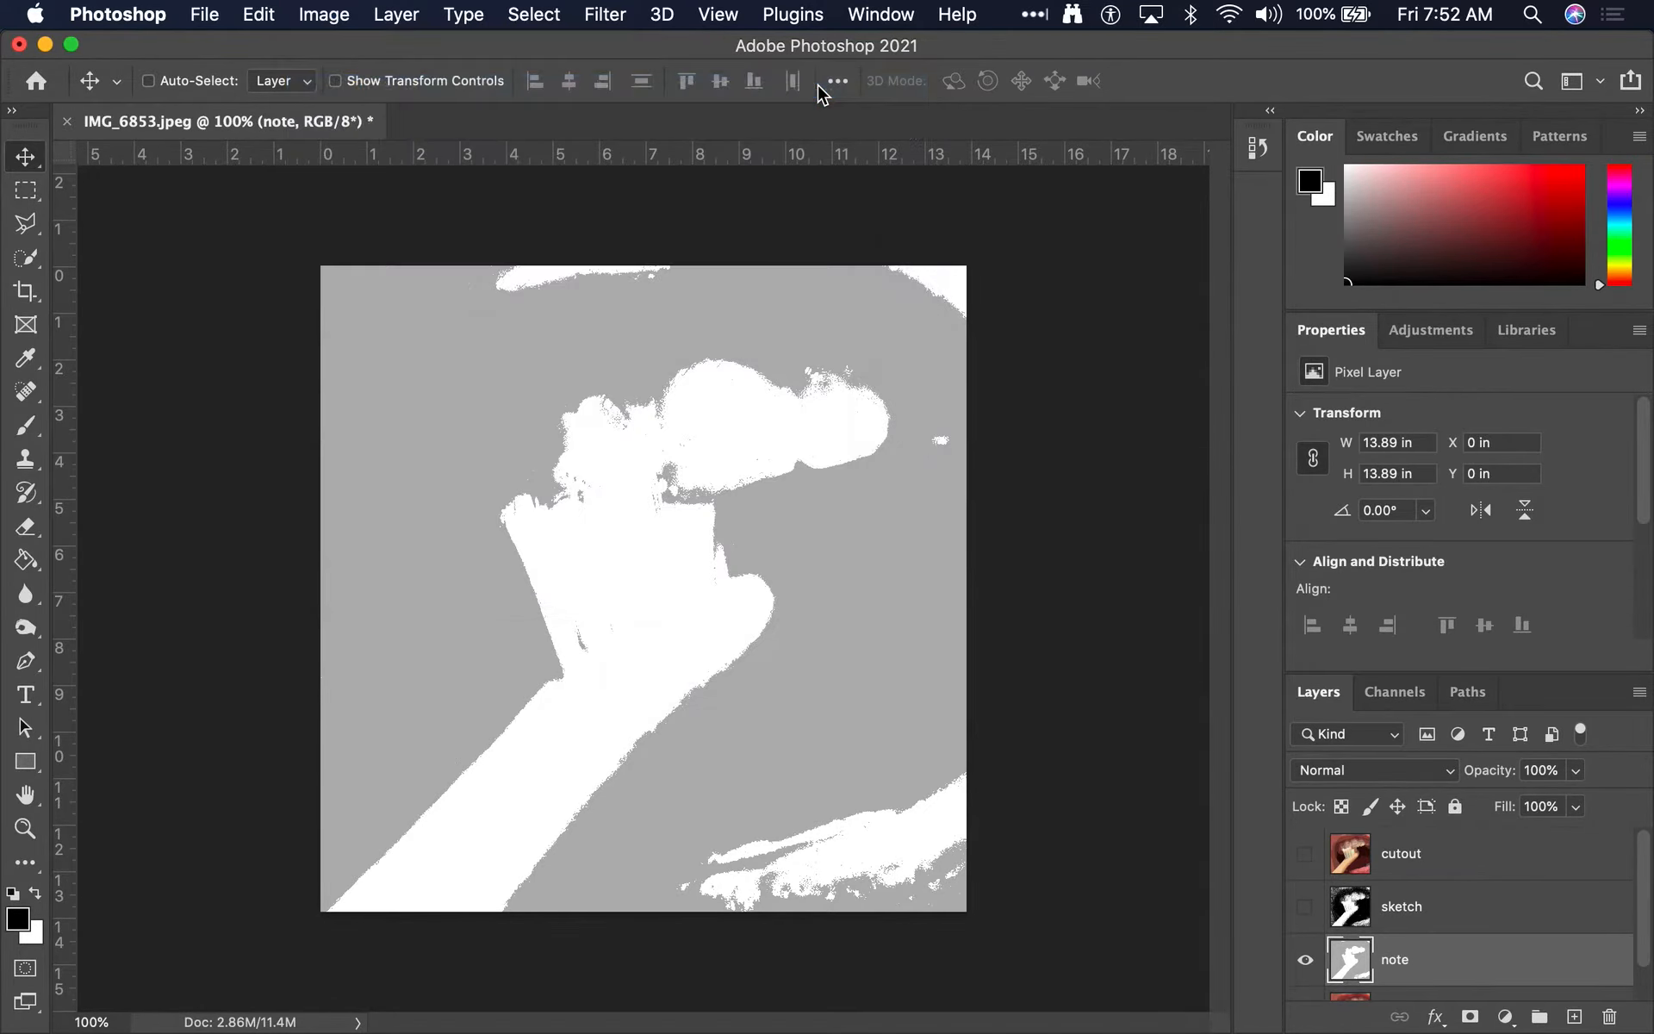
pyautogui.moveTo(1071, 293); pyautogui.dragTo(868, 288)
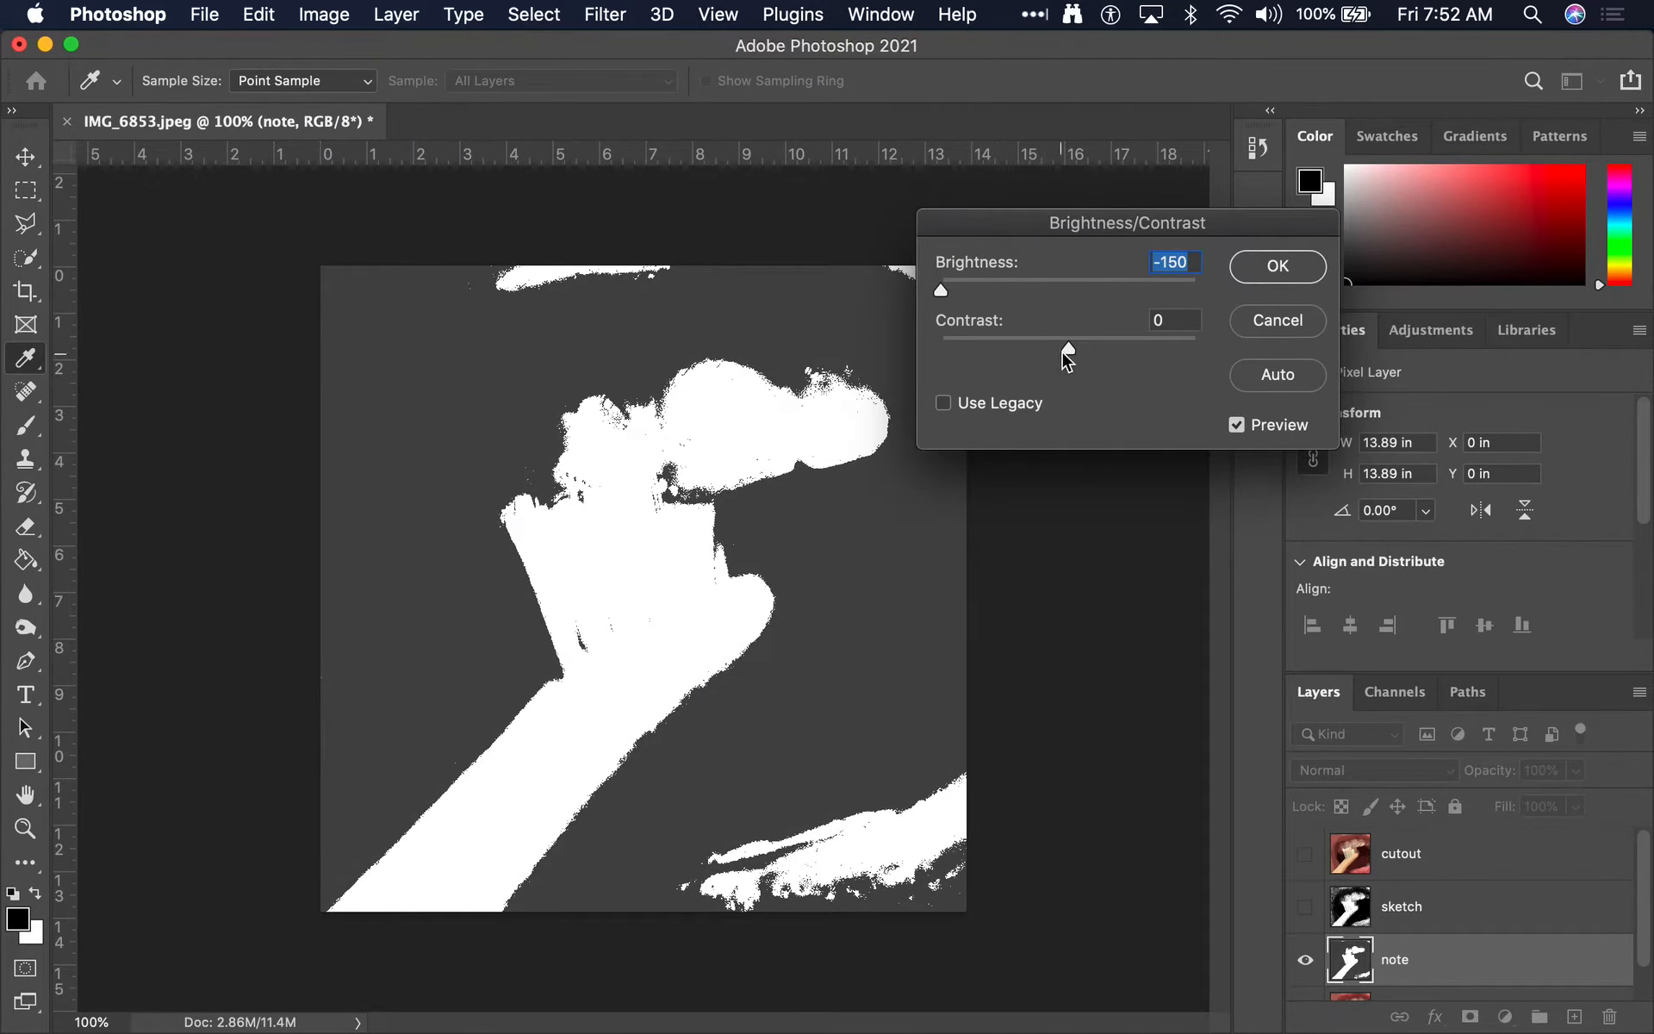
pyautogui.moveTo(1068, 349); pyautogui.dragTo(1284, 359)
pyautogui.click(1304, 277)
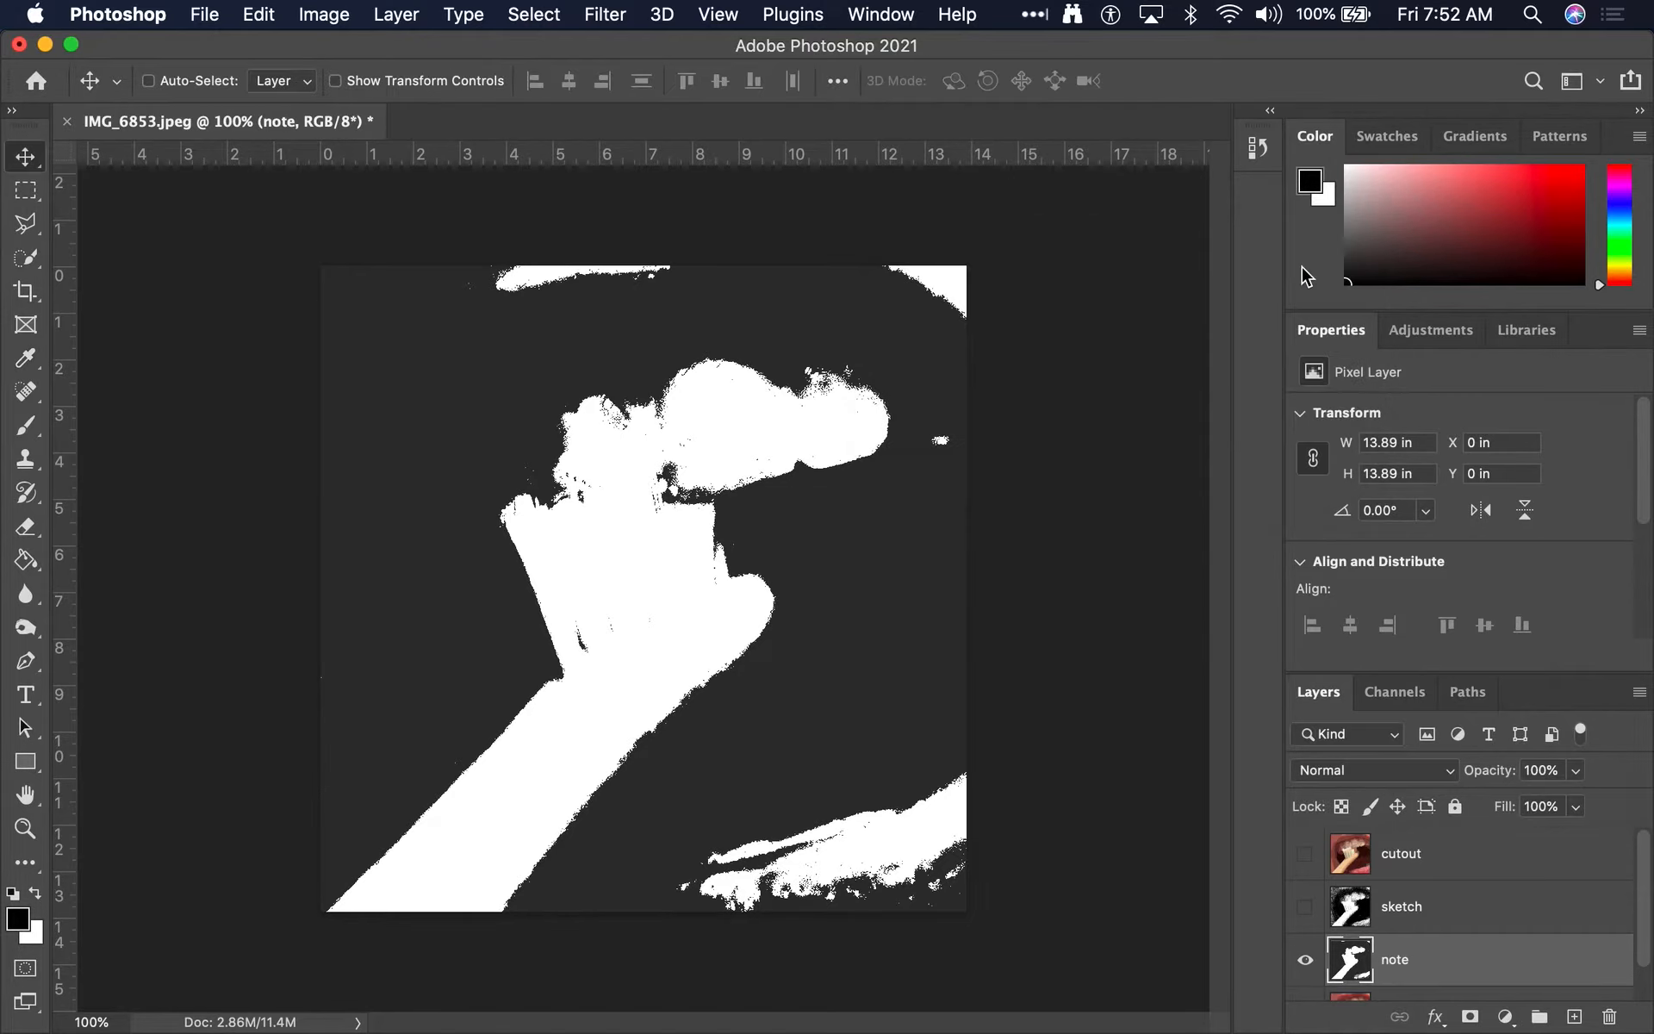
# Darken the note layer's background further with a second Brightness/Contrast adjustment, using Brightness -150 and Contrast 100
pyautogui.click(326, 14)
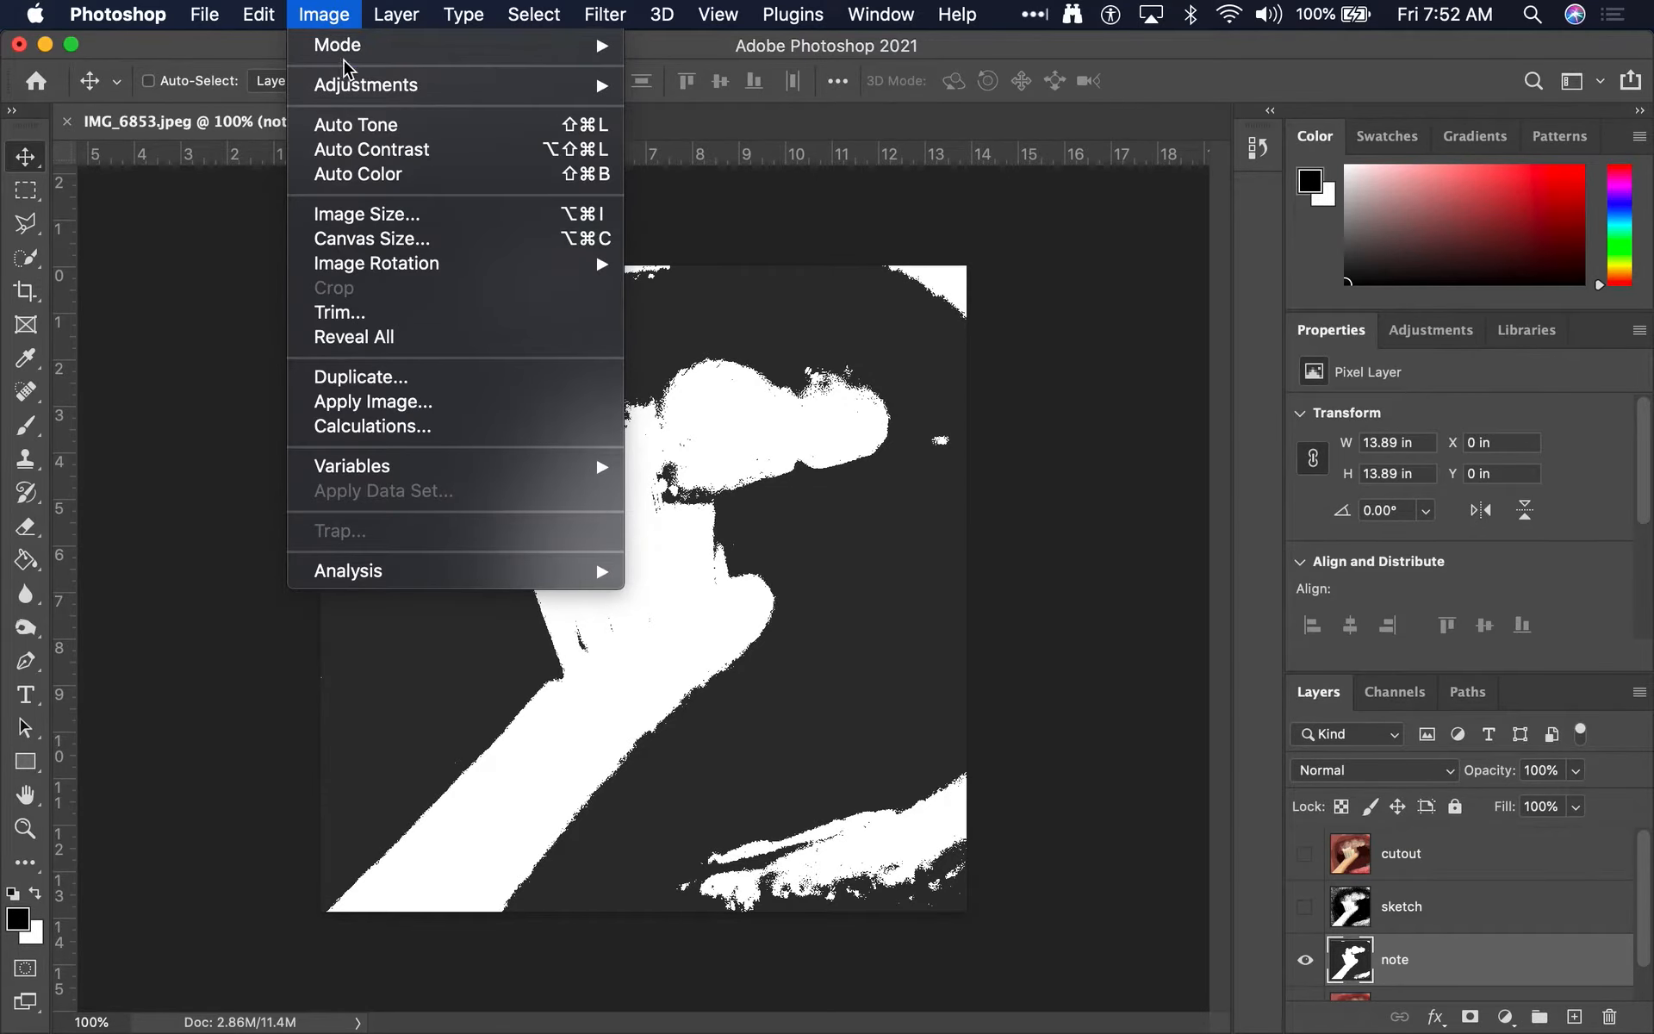
pyautogui.moveTo(353, 86)
pyautogui.click(718, 90)
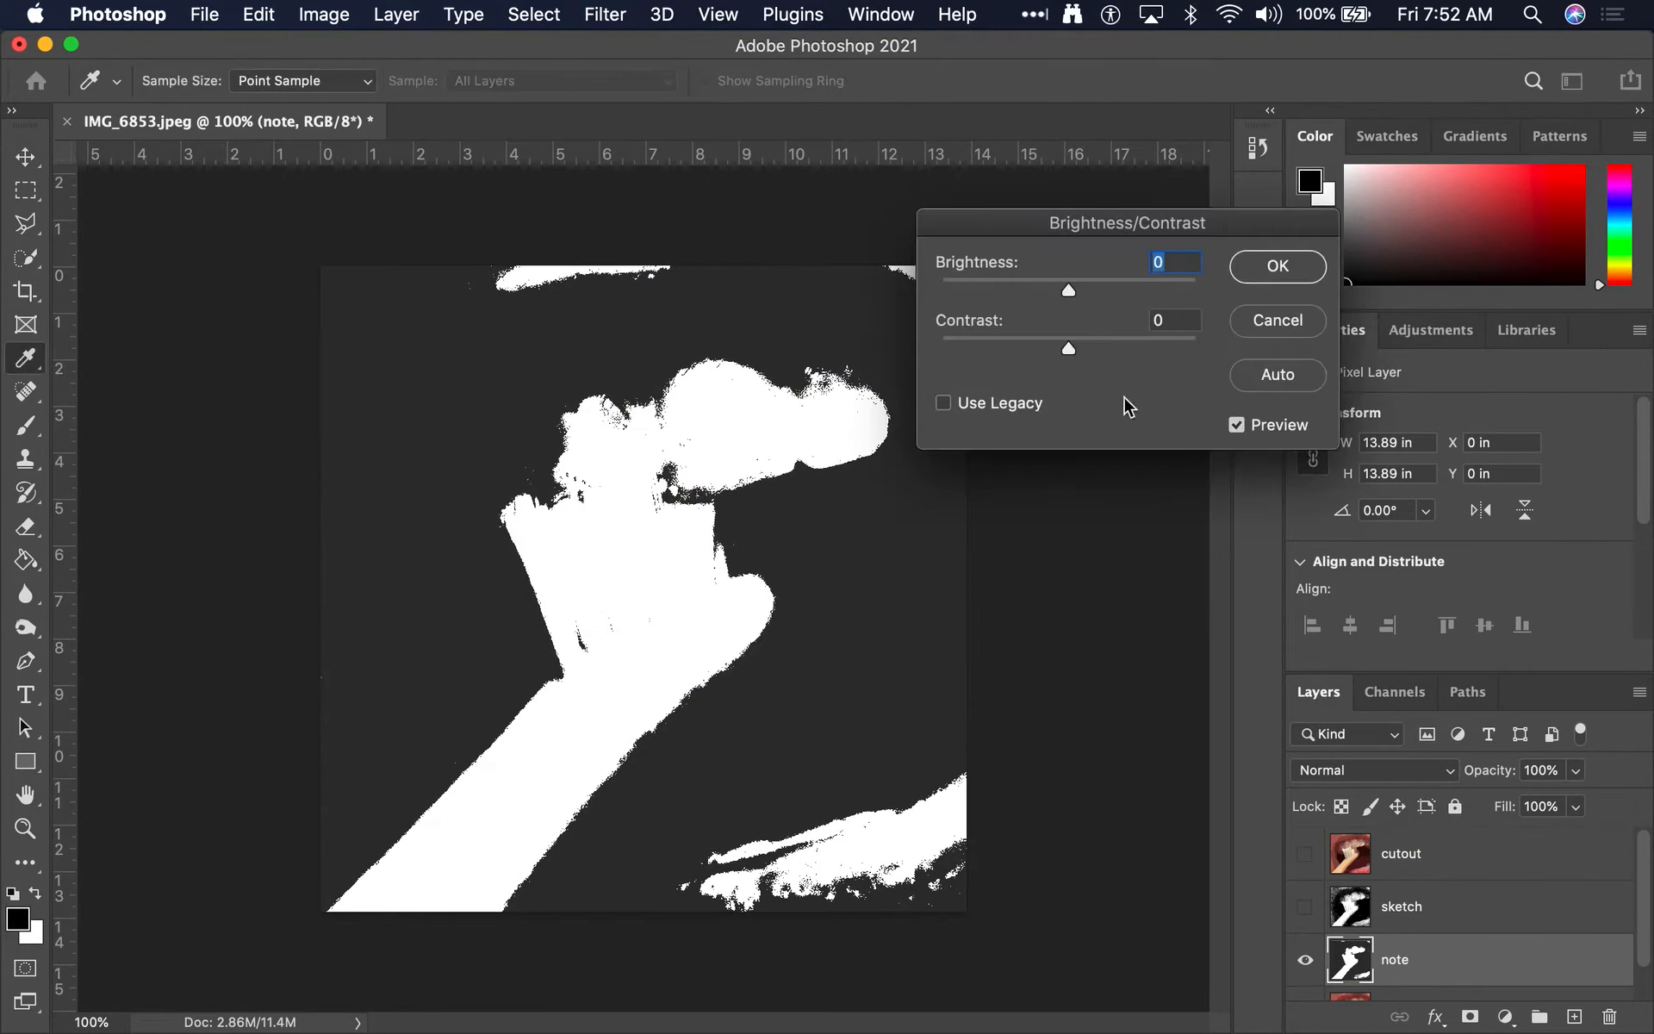
pyautogui.moveTo(1068, 292); pyautogui.dragTo(916, 284)
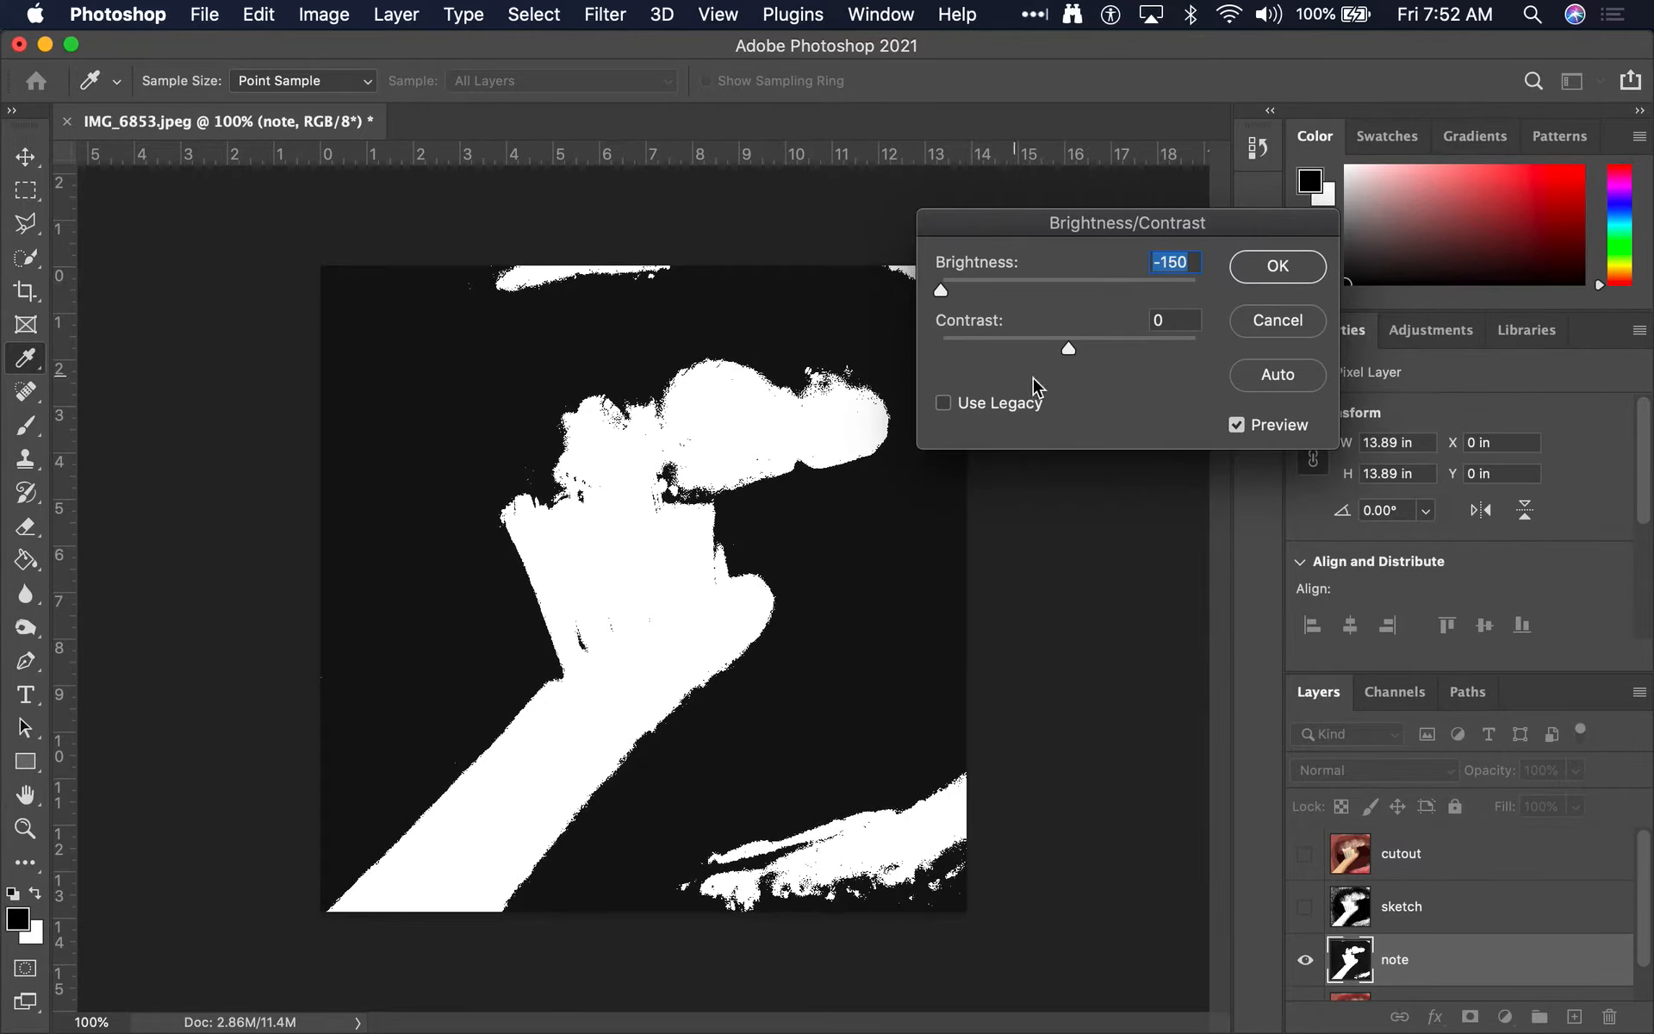
pyautogui.click(1196, 348)
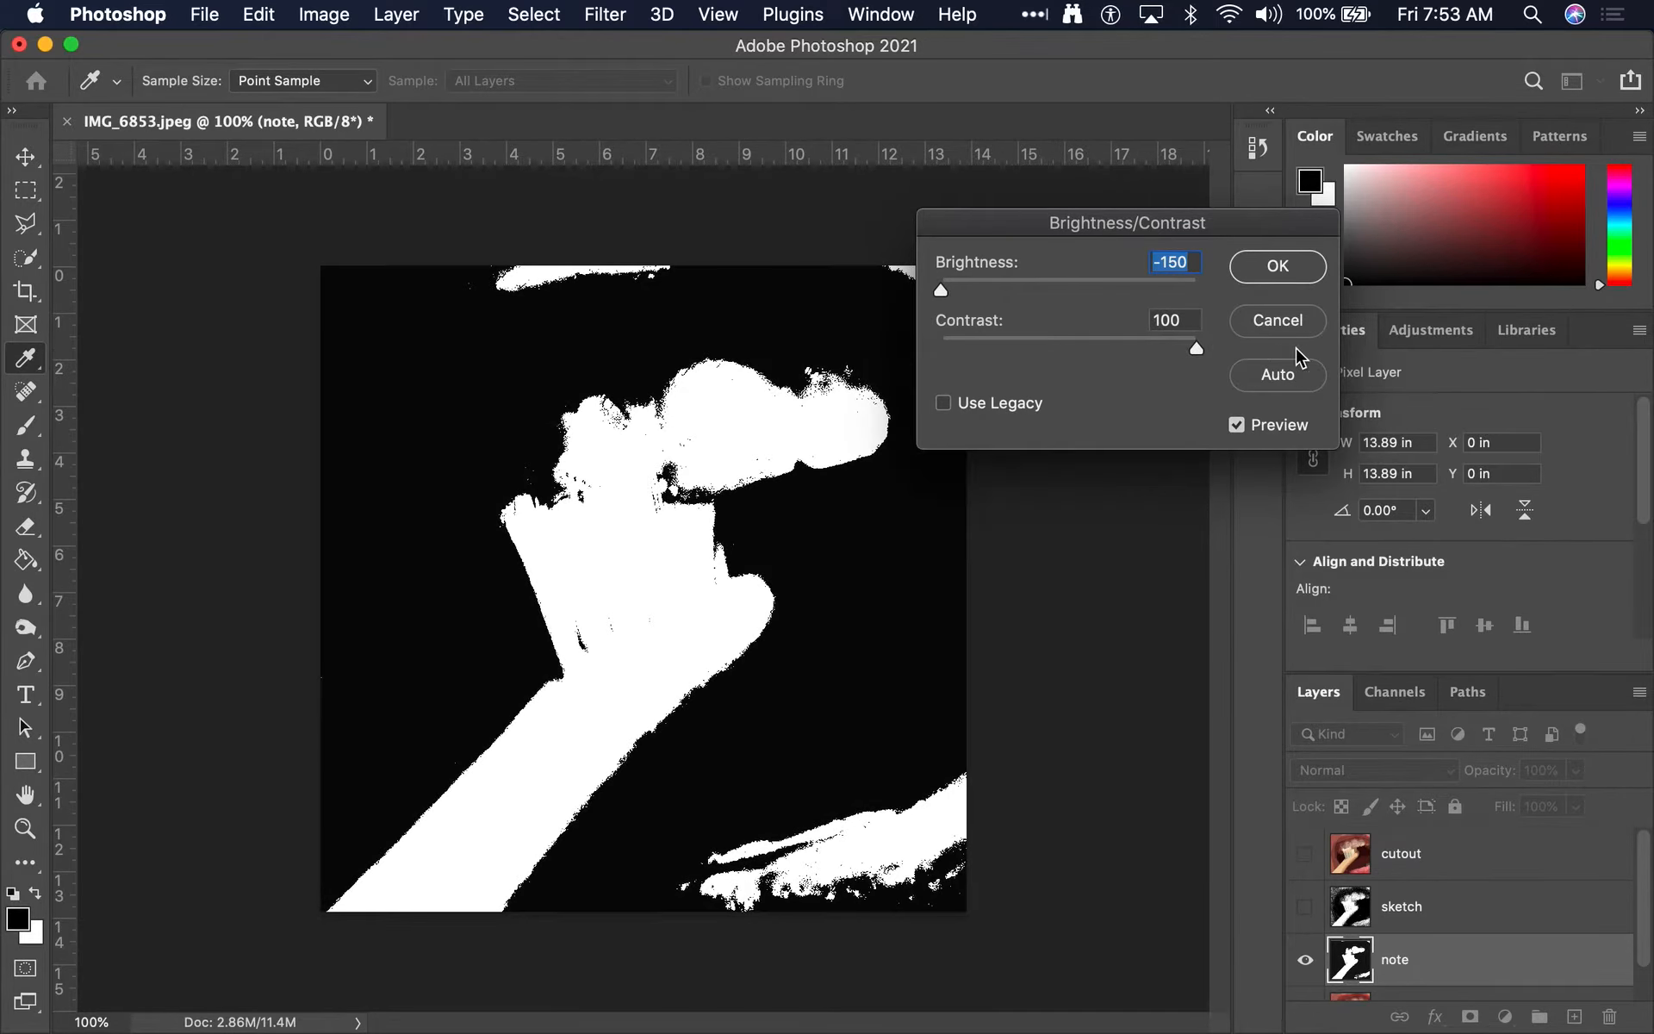
pyautogui.click(1318, 272)
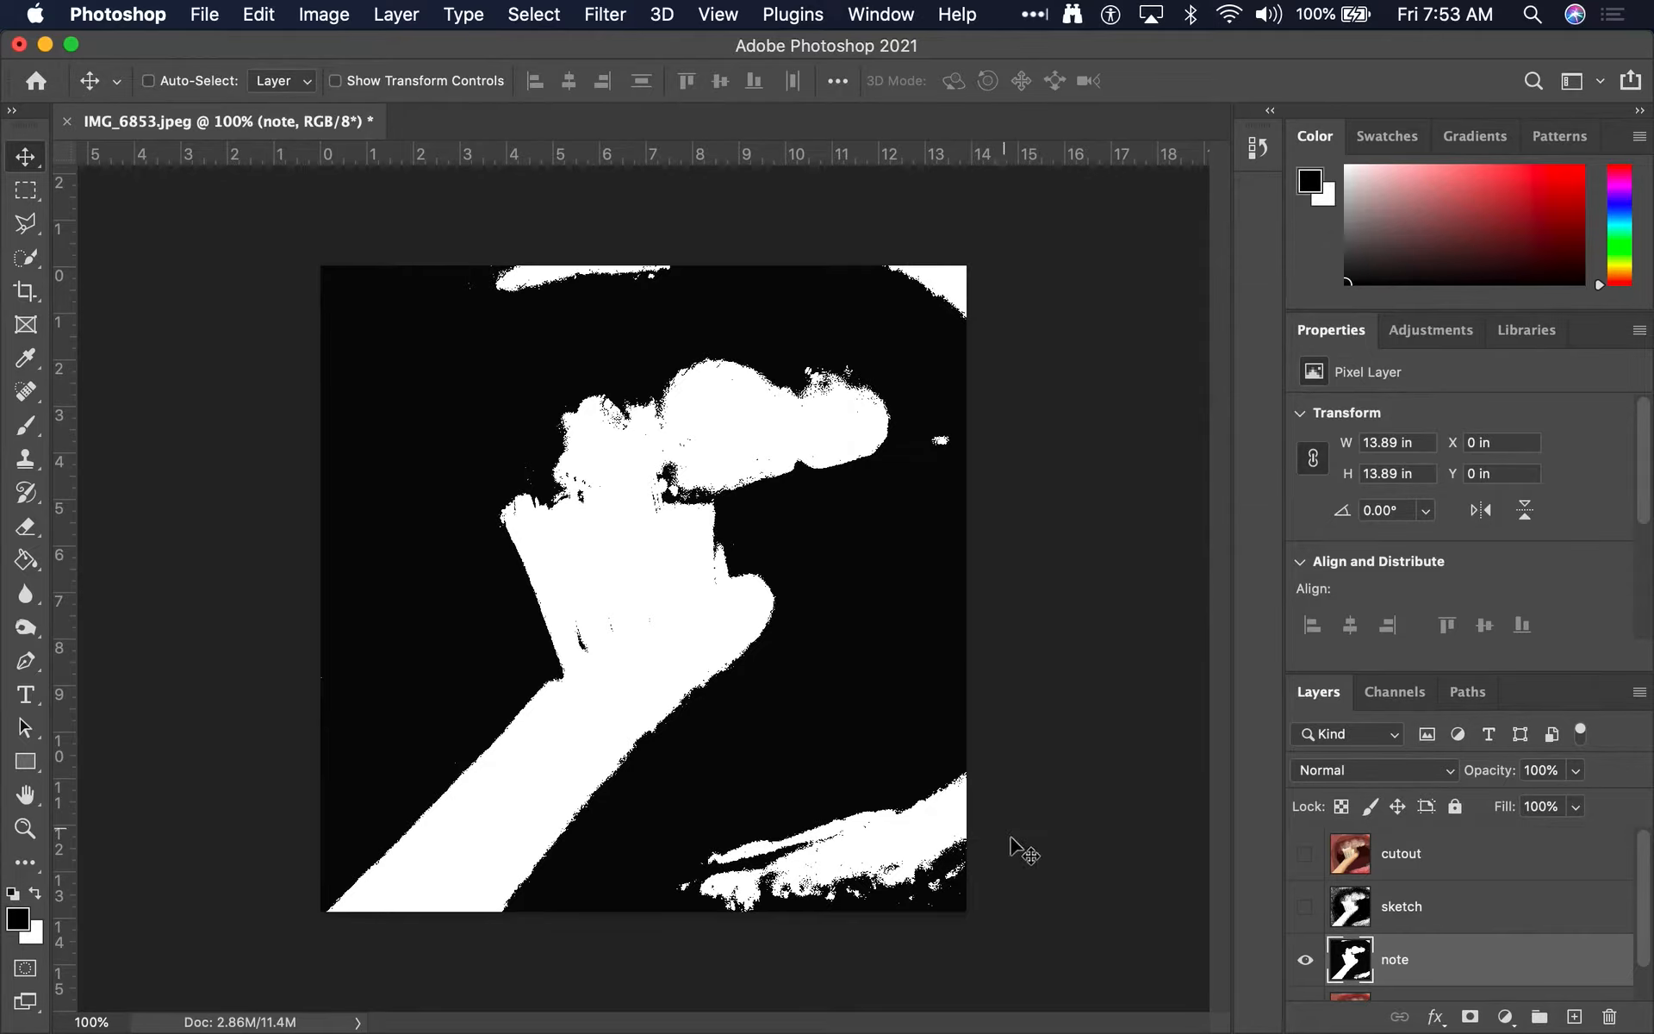
# Examine the note layer's shape edges up close and briefly show the cutout layer for comparison
pyautogui.moveTo(753, 593); pyautogui.dragTo(948, 583)
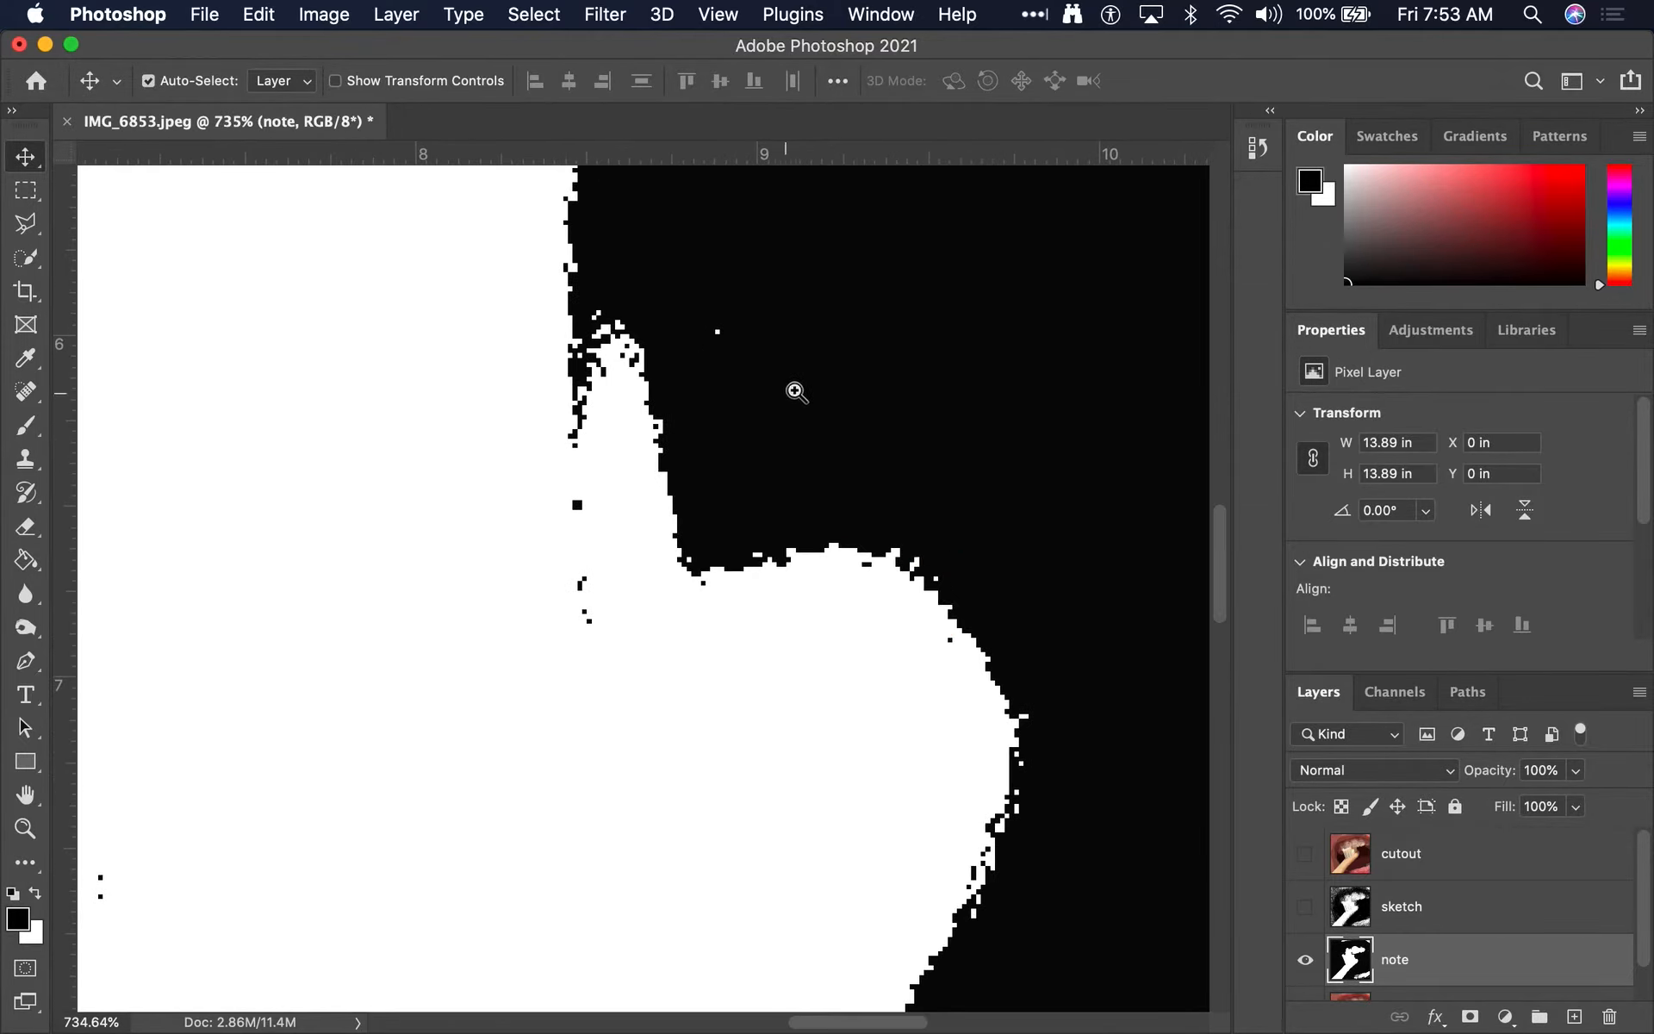
pyautogui.scroll(6, 785, 392)
pyautogui.moveTo(708, 430); pyautogui.dragTo(527, 416)
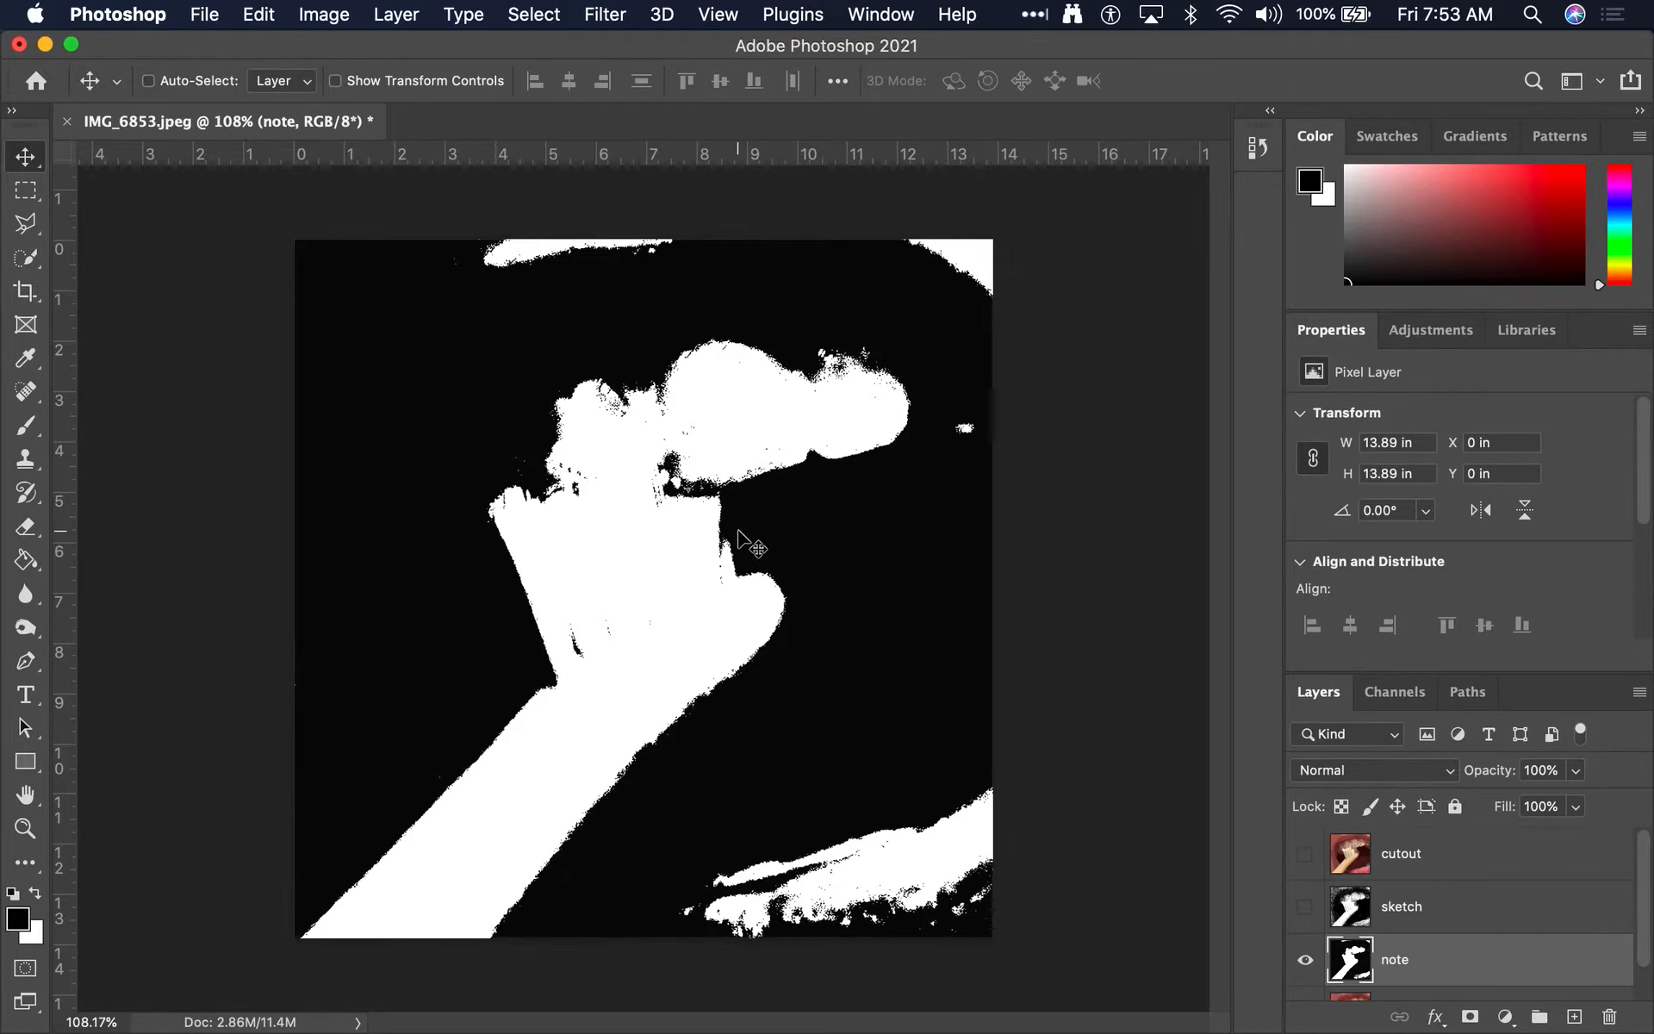
pyautogui.click(1305, 855)
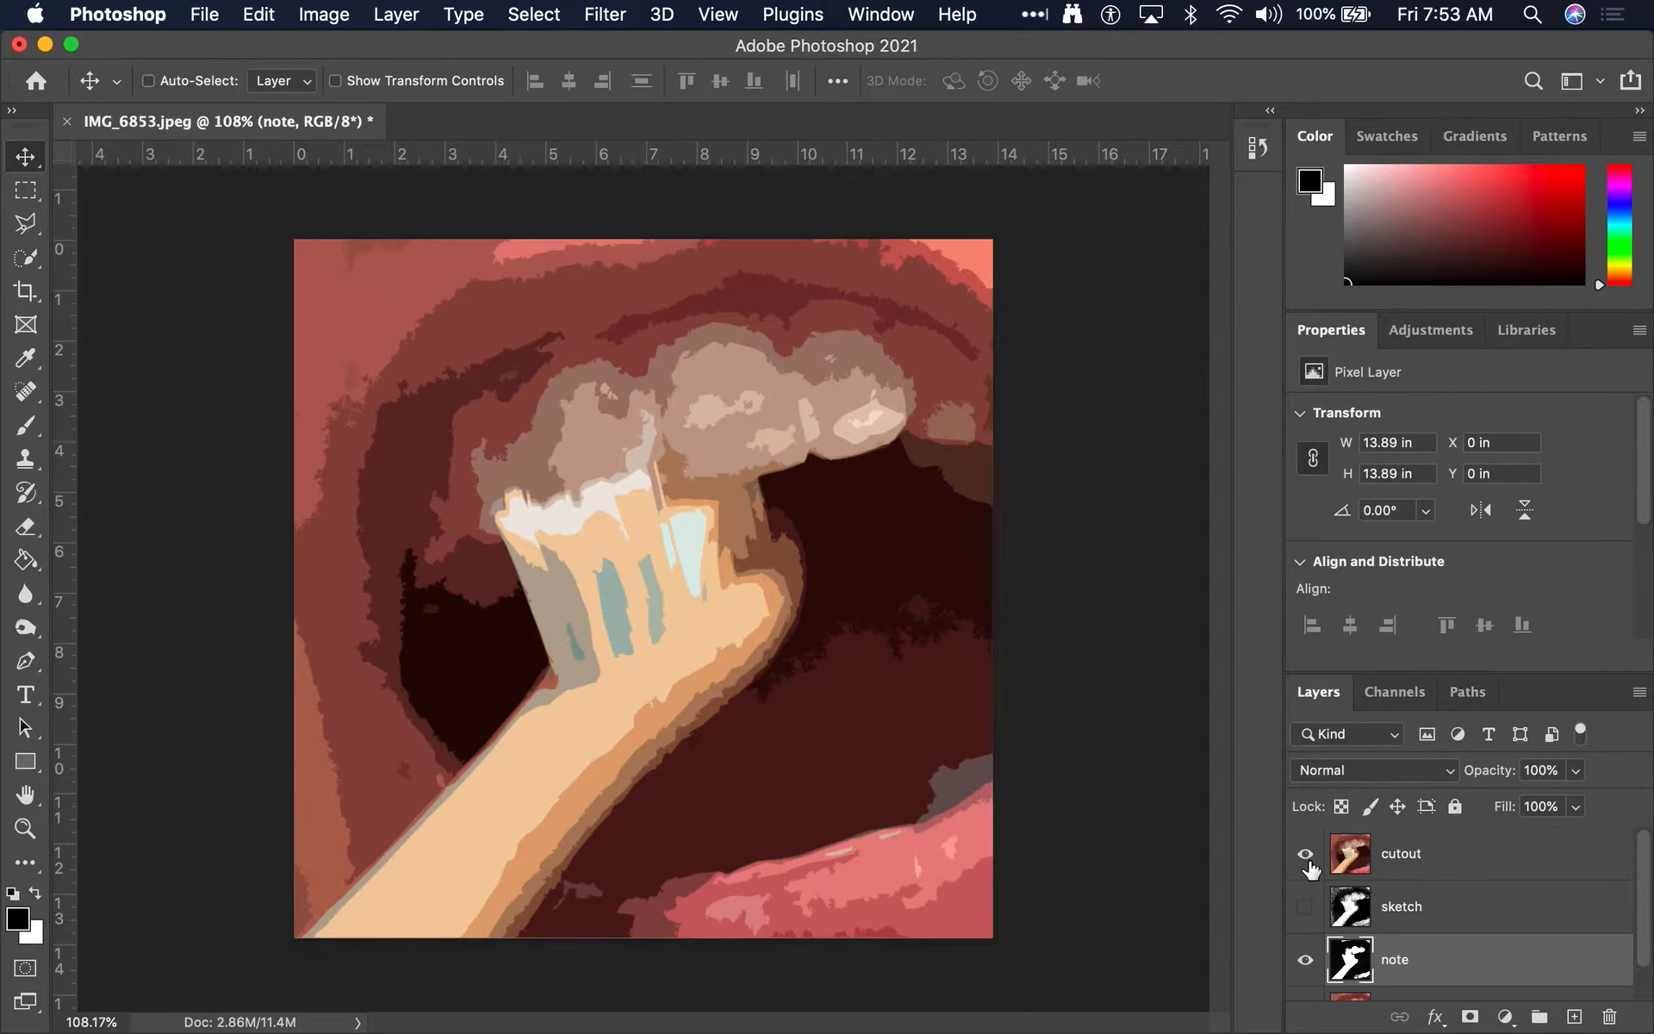
pyautogui.click(1305, 854)
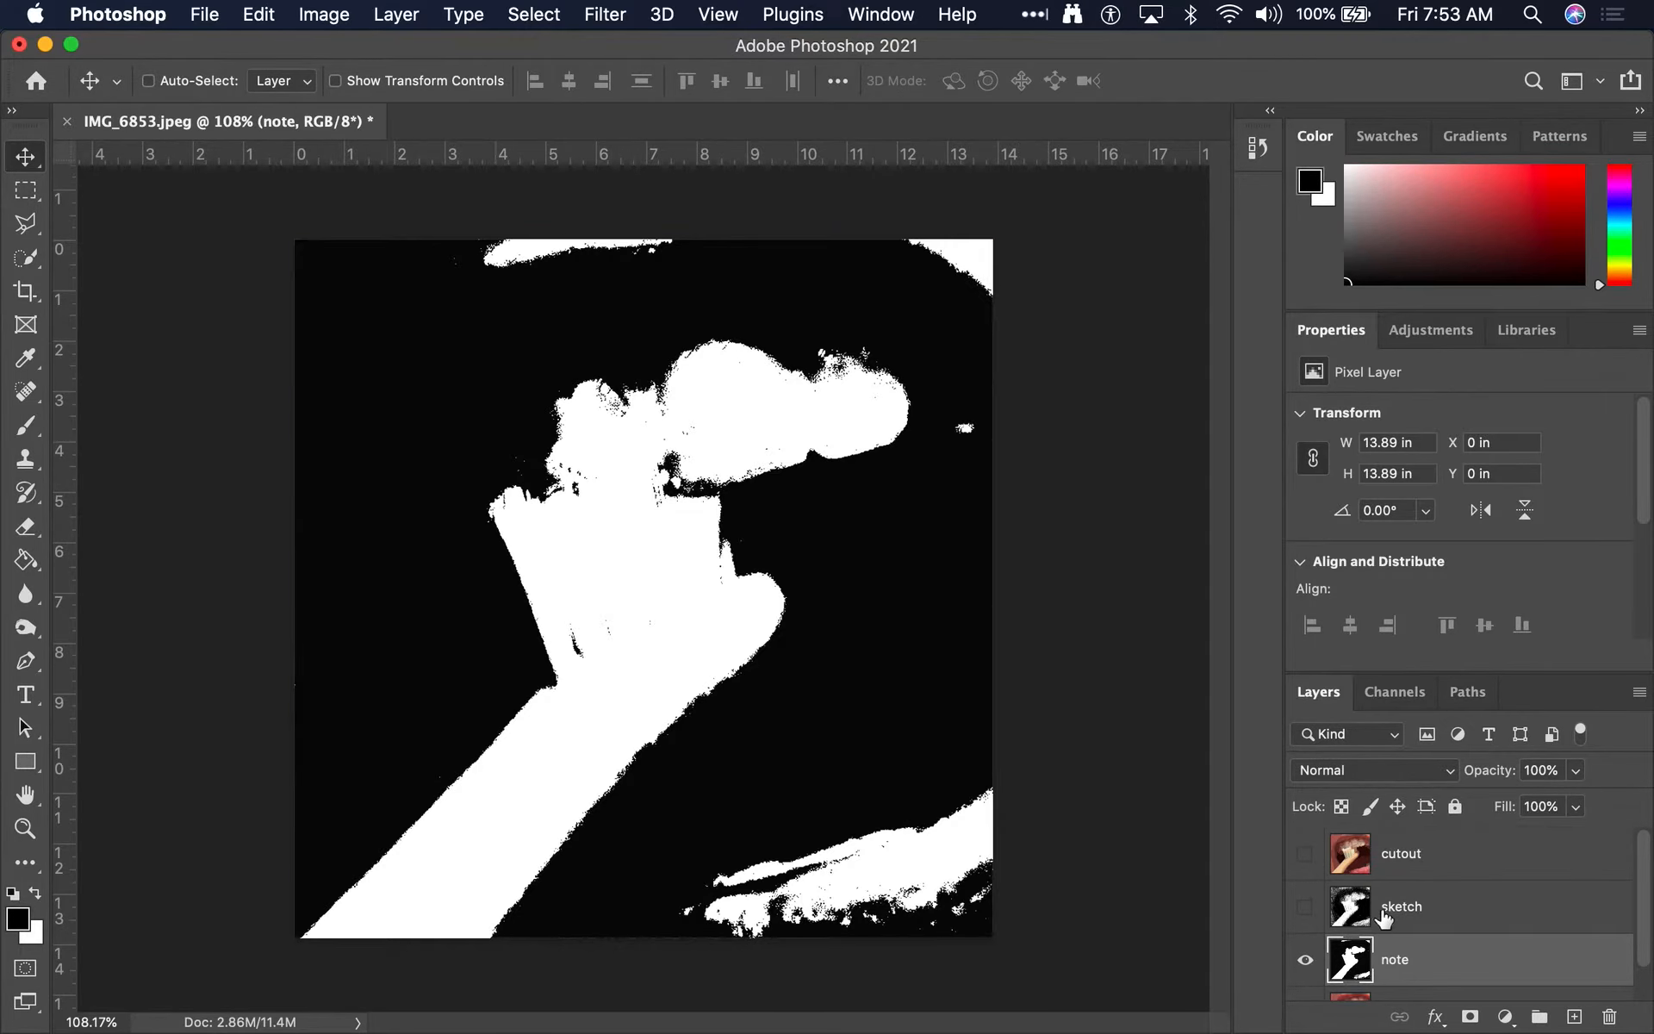
# Hide the note layer, duplicate the orig layer and rename the copy as nural
pyautogui.scroll(-1, 1383, 918)
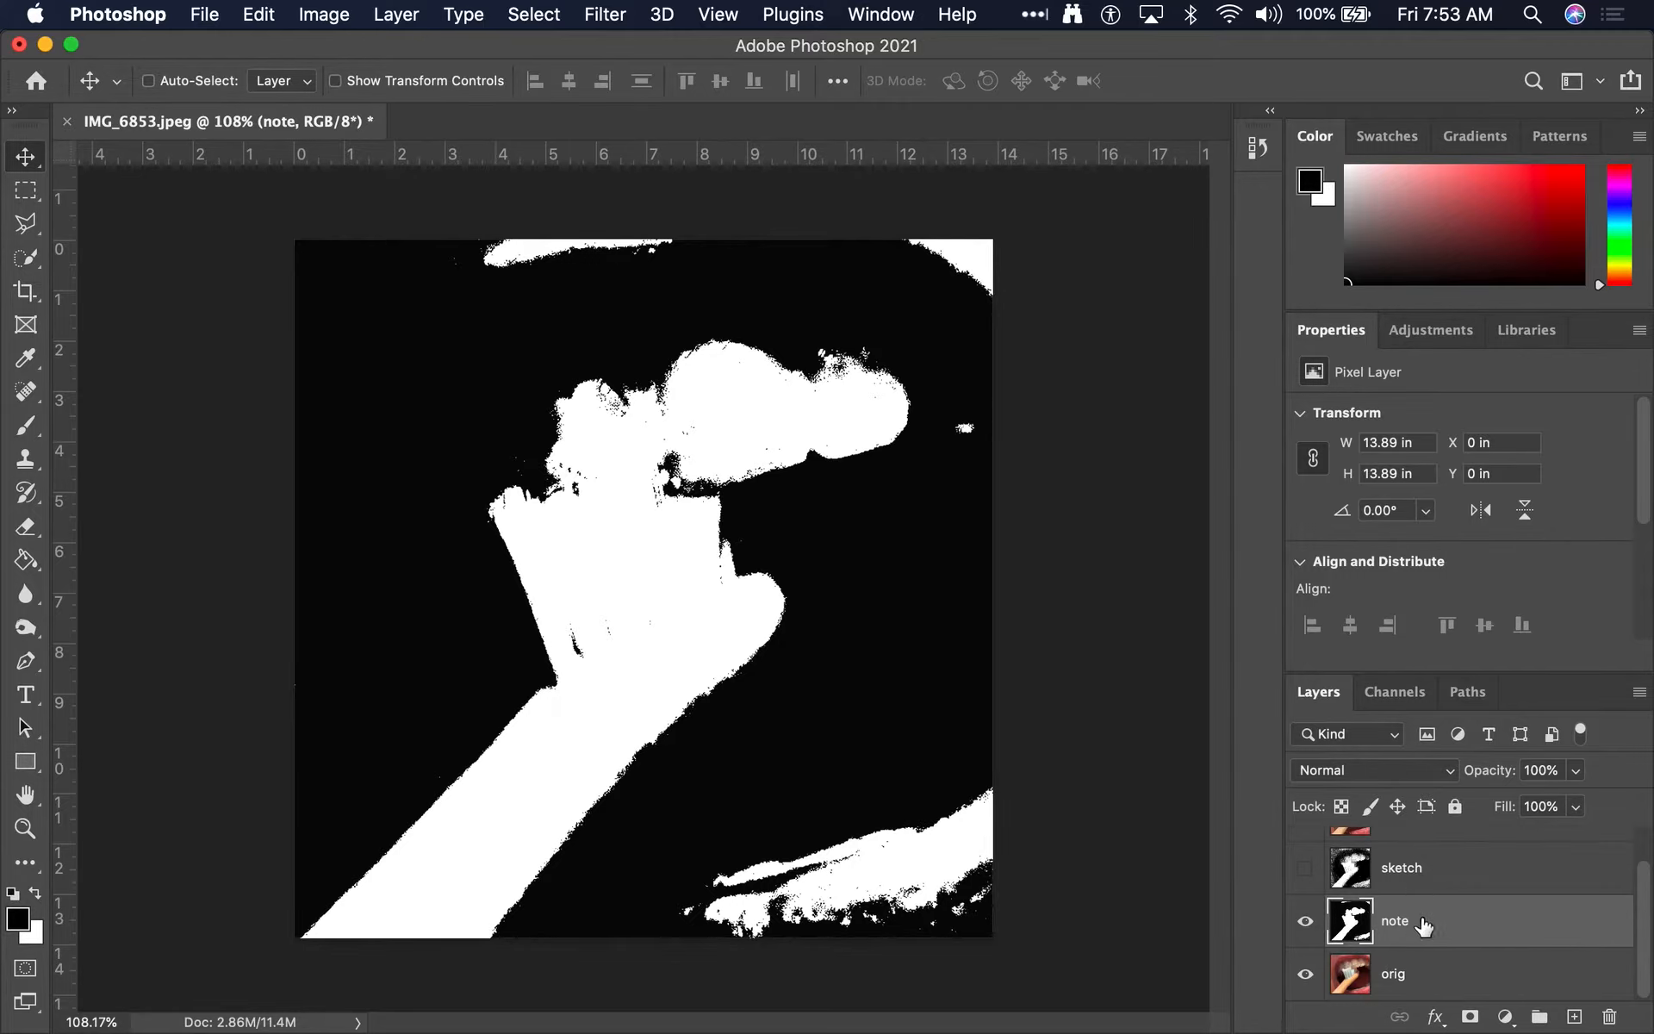
pyautogui.click(1306, 926)
pyautogui.click(1409, 989)
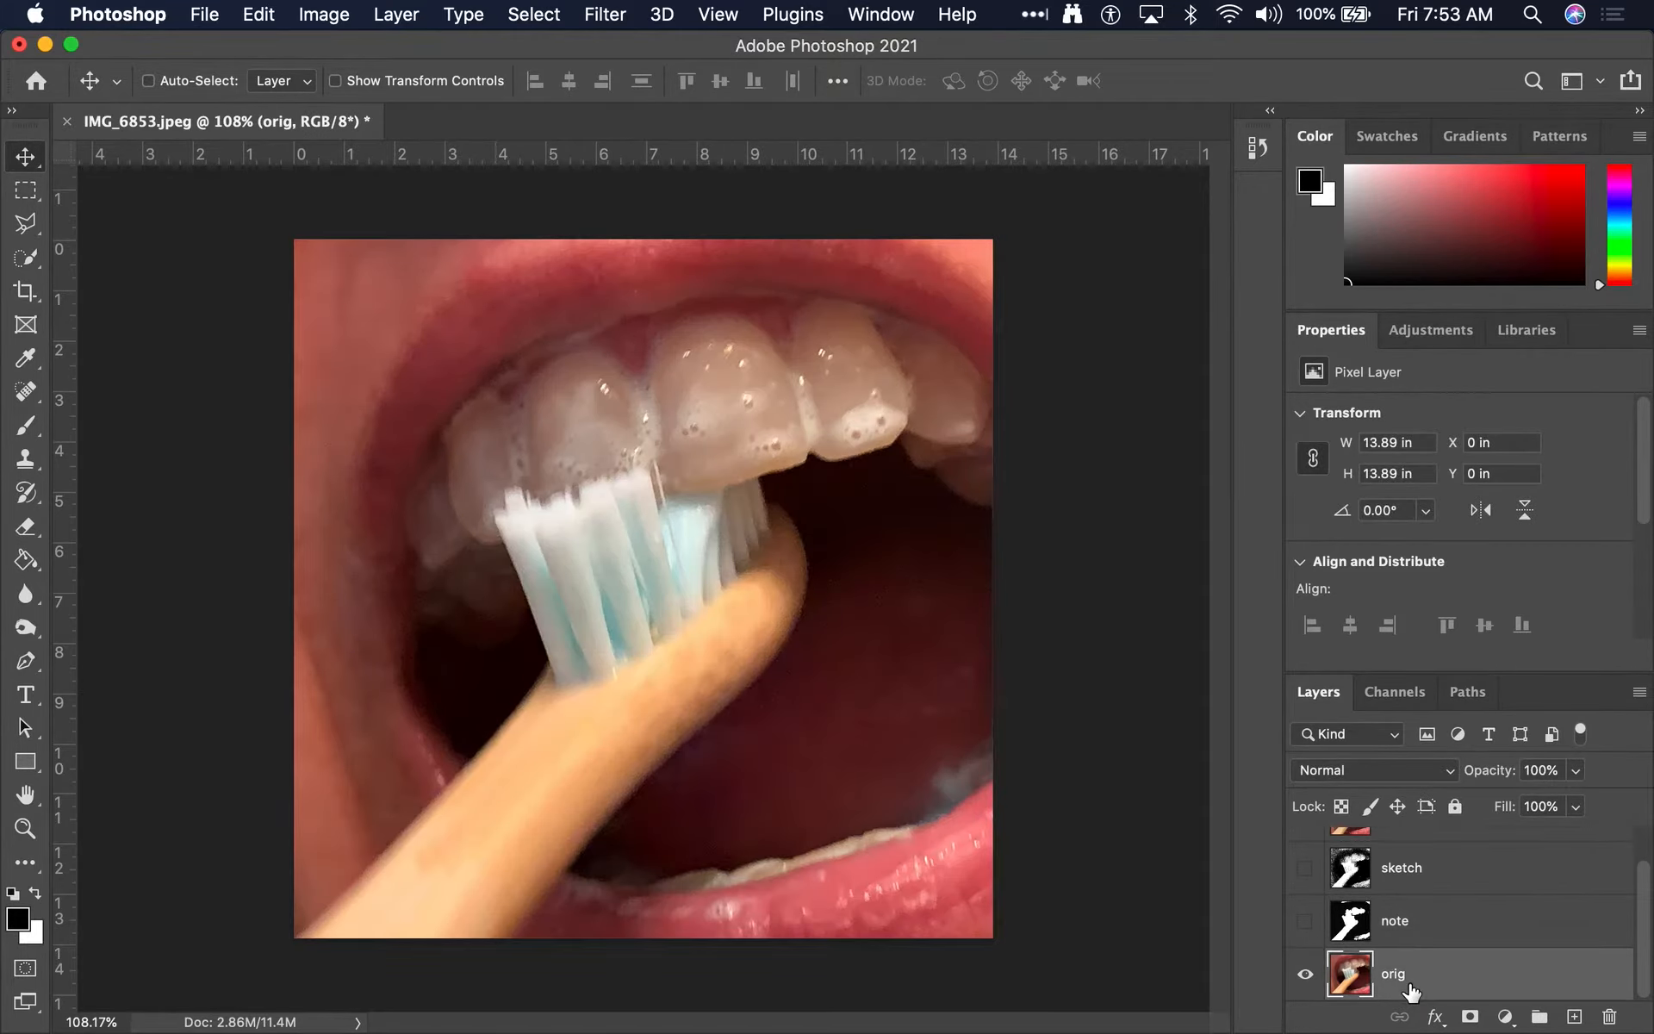
pyautogui.press('super+j')
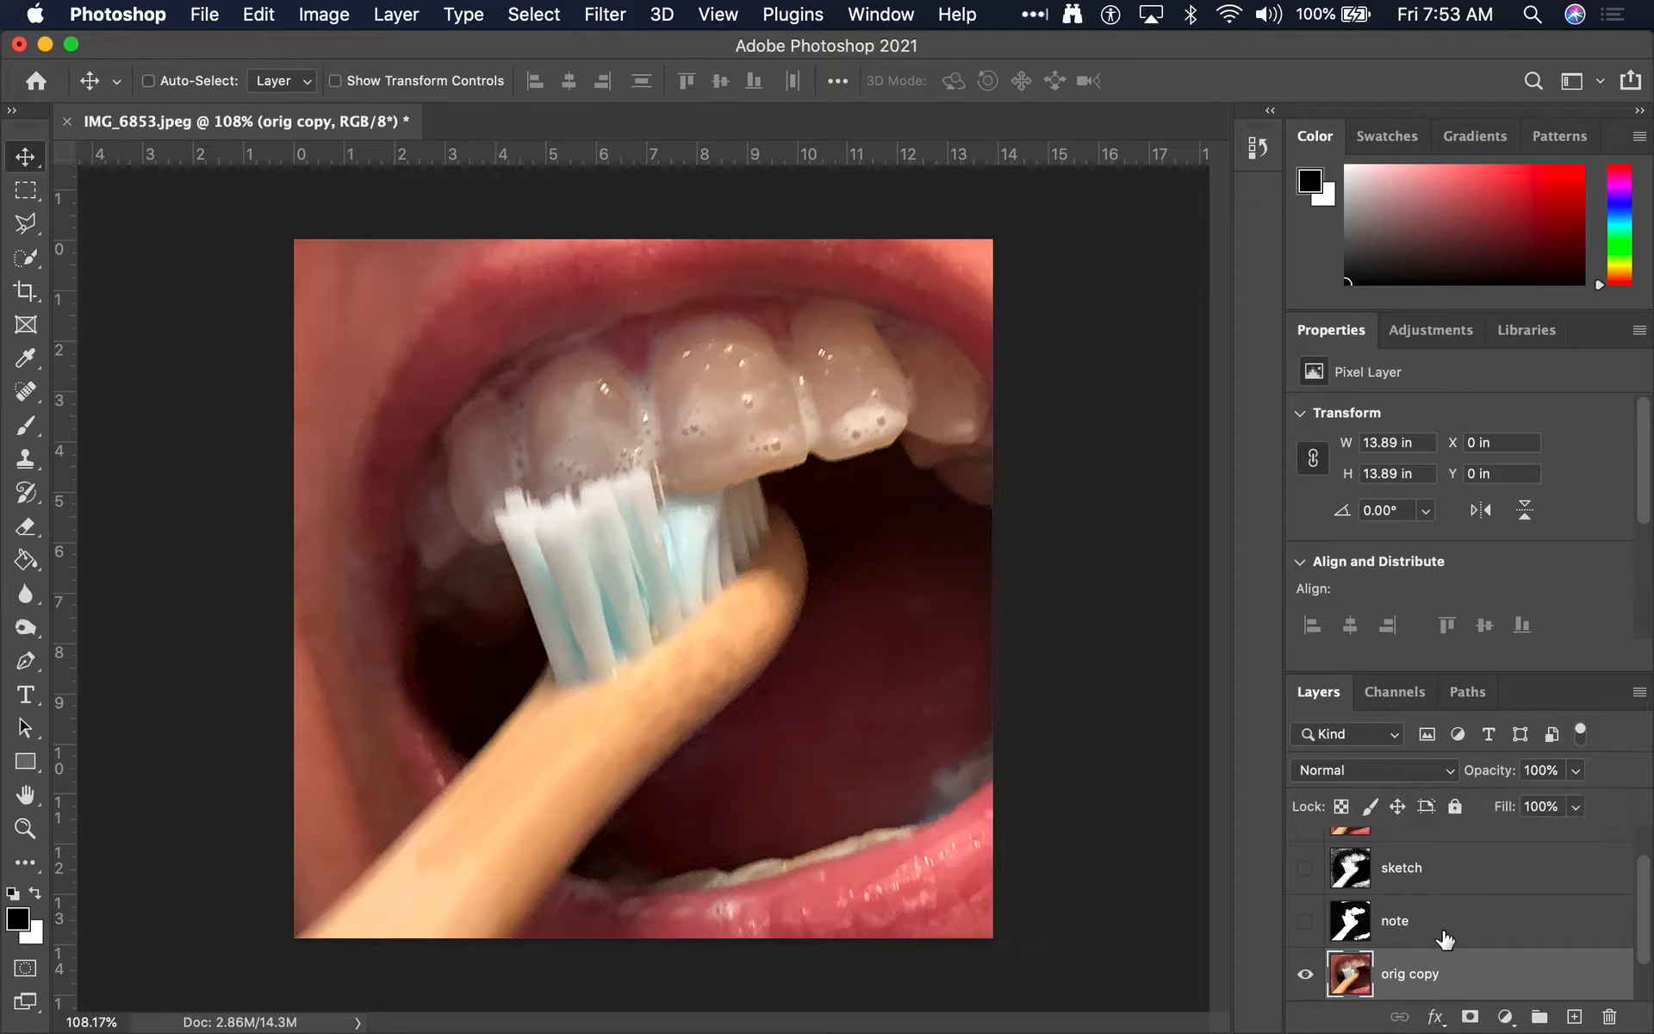
pyautogui.scroll(-1, 1434, 955)
pyautogui.doubleClick(1407, 918)
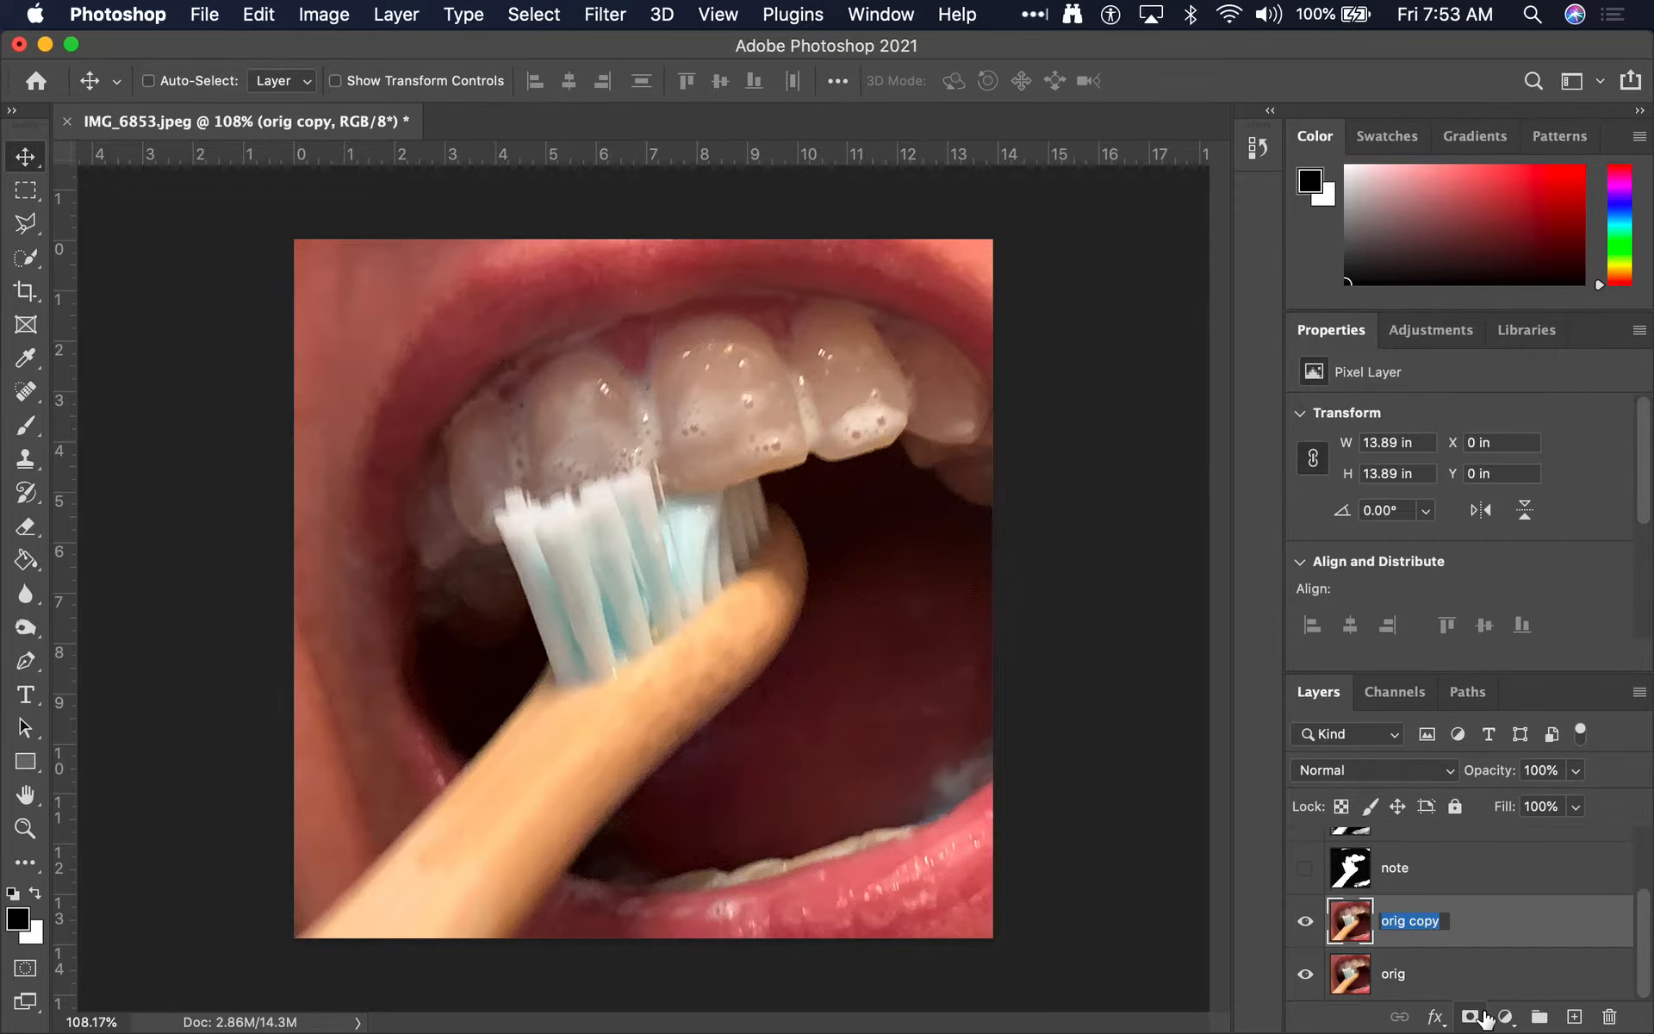
pyautogui.write('nural')
pyautogui.press('Return')
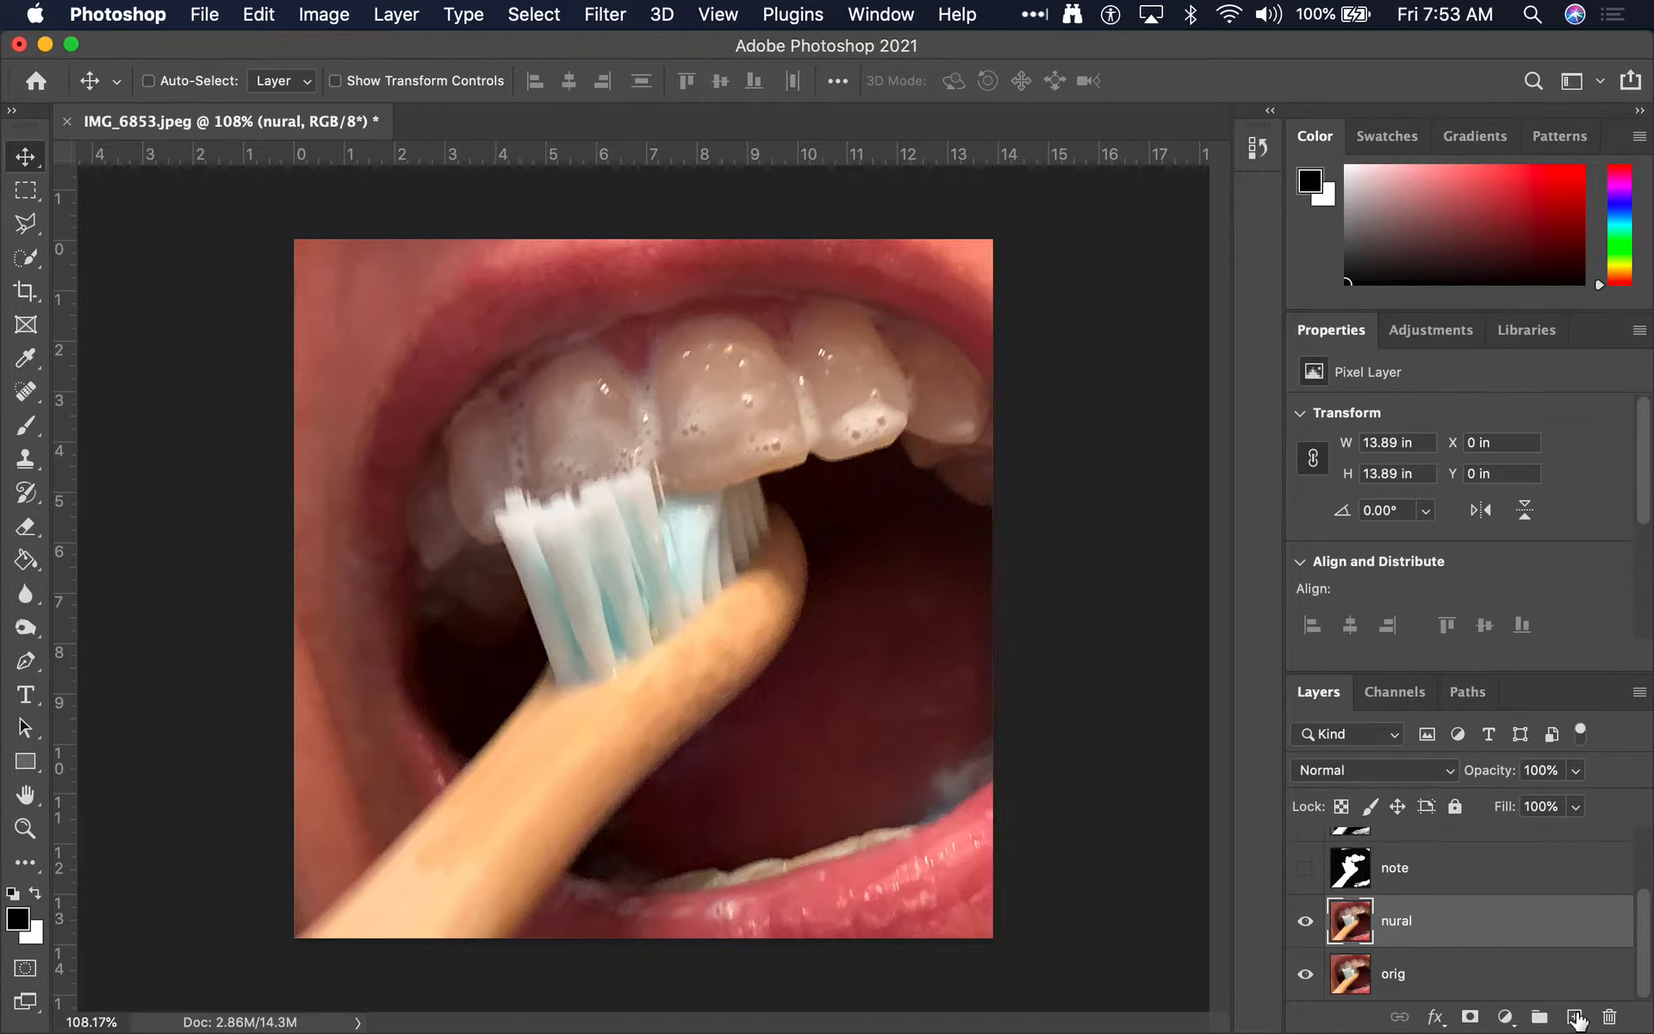
# Open the Neural Filters for the toothbrush photo and turn on Style Transfer
pyautogui.click(613, 12)
pyautogui.click(668, 131)
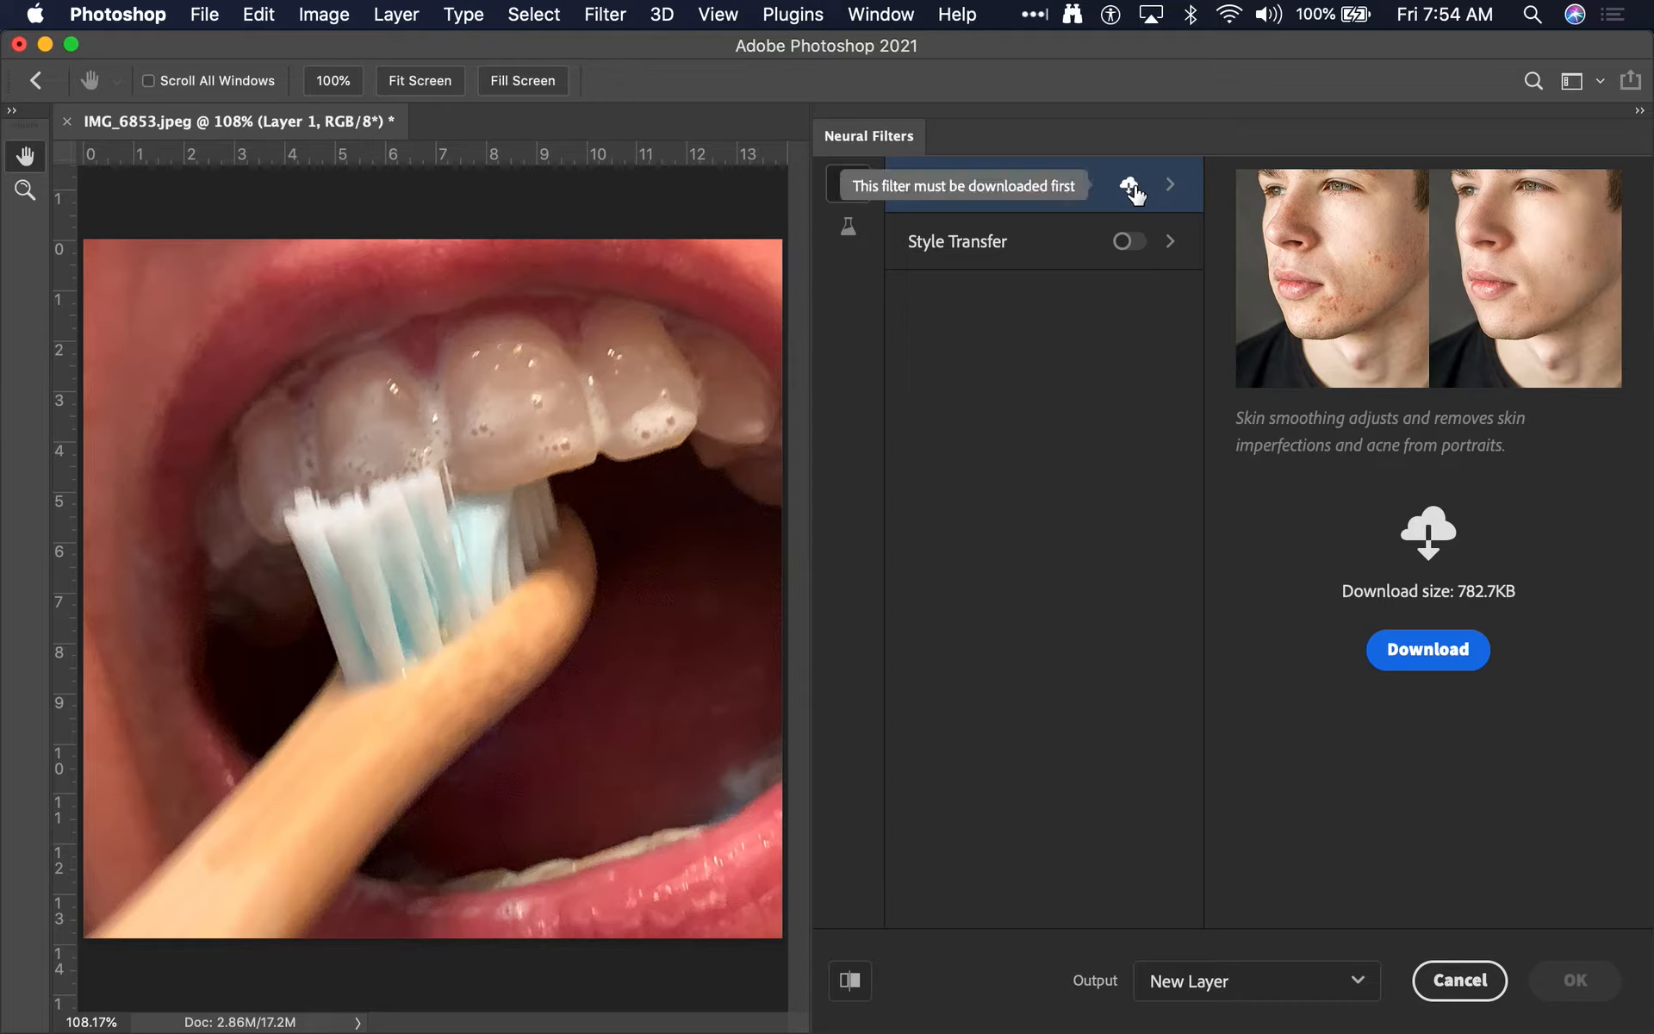
pyautogui.click(1009, 244)
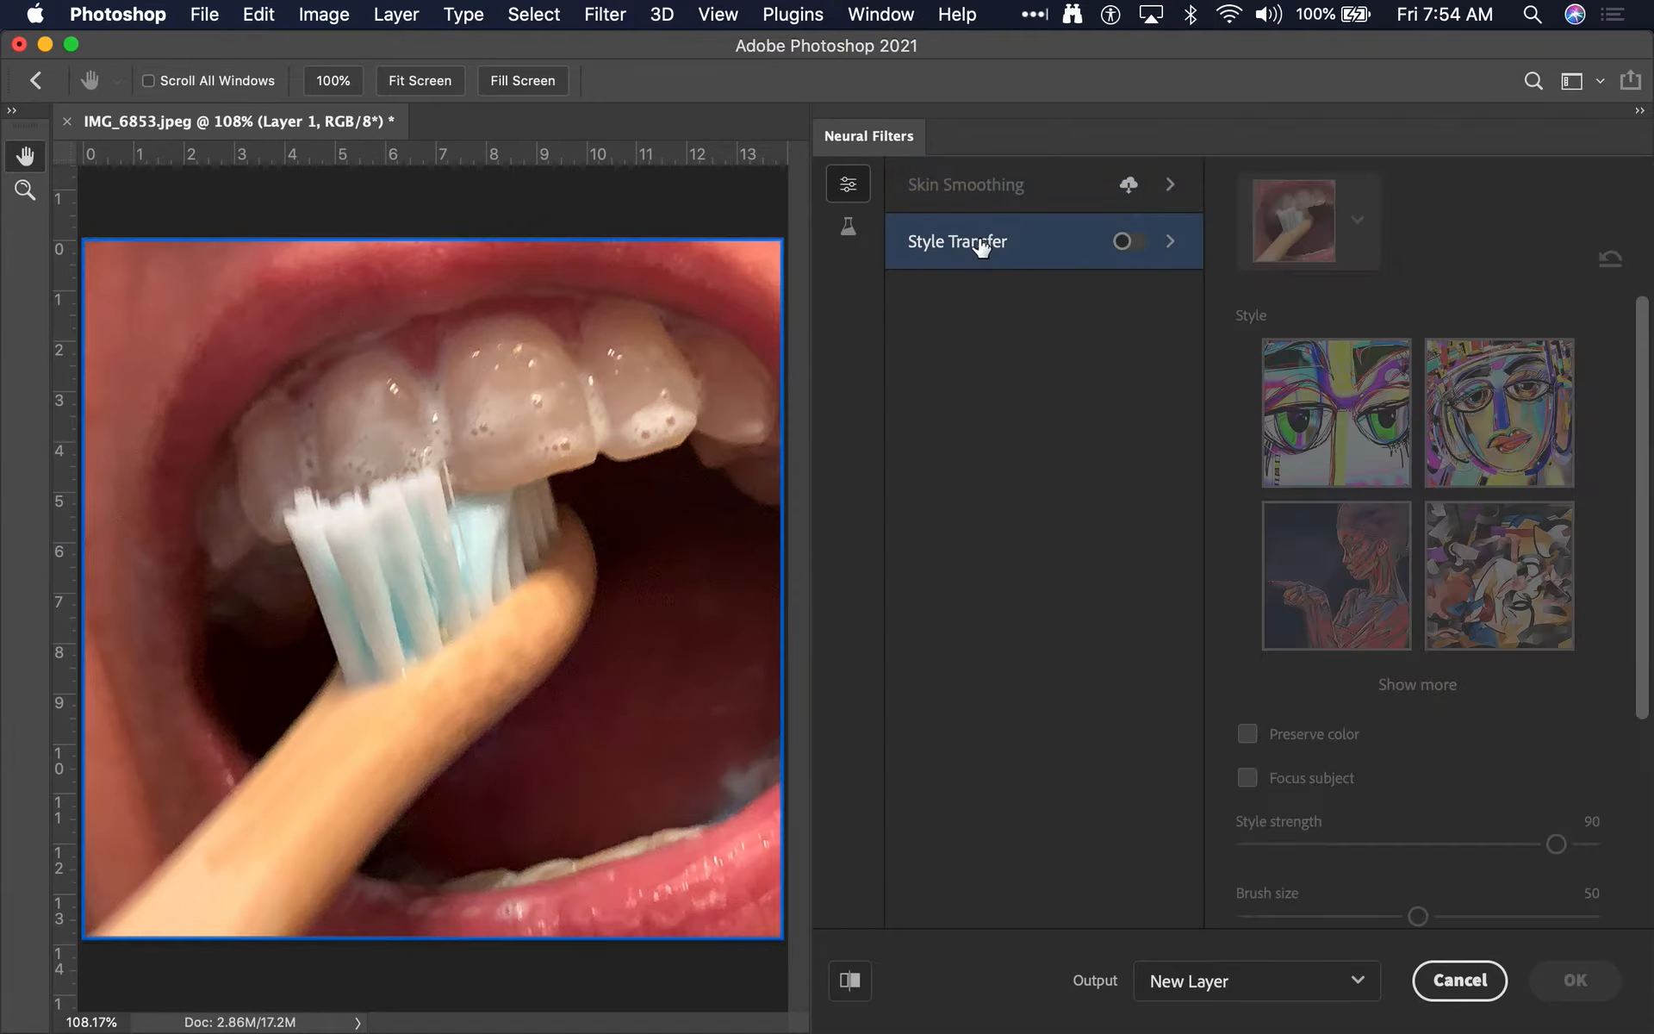
pyautogui.click(1122, 243)
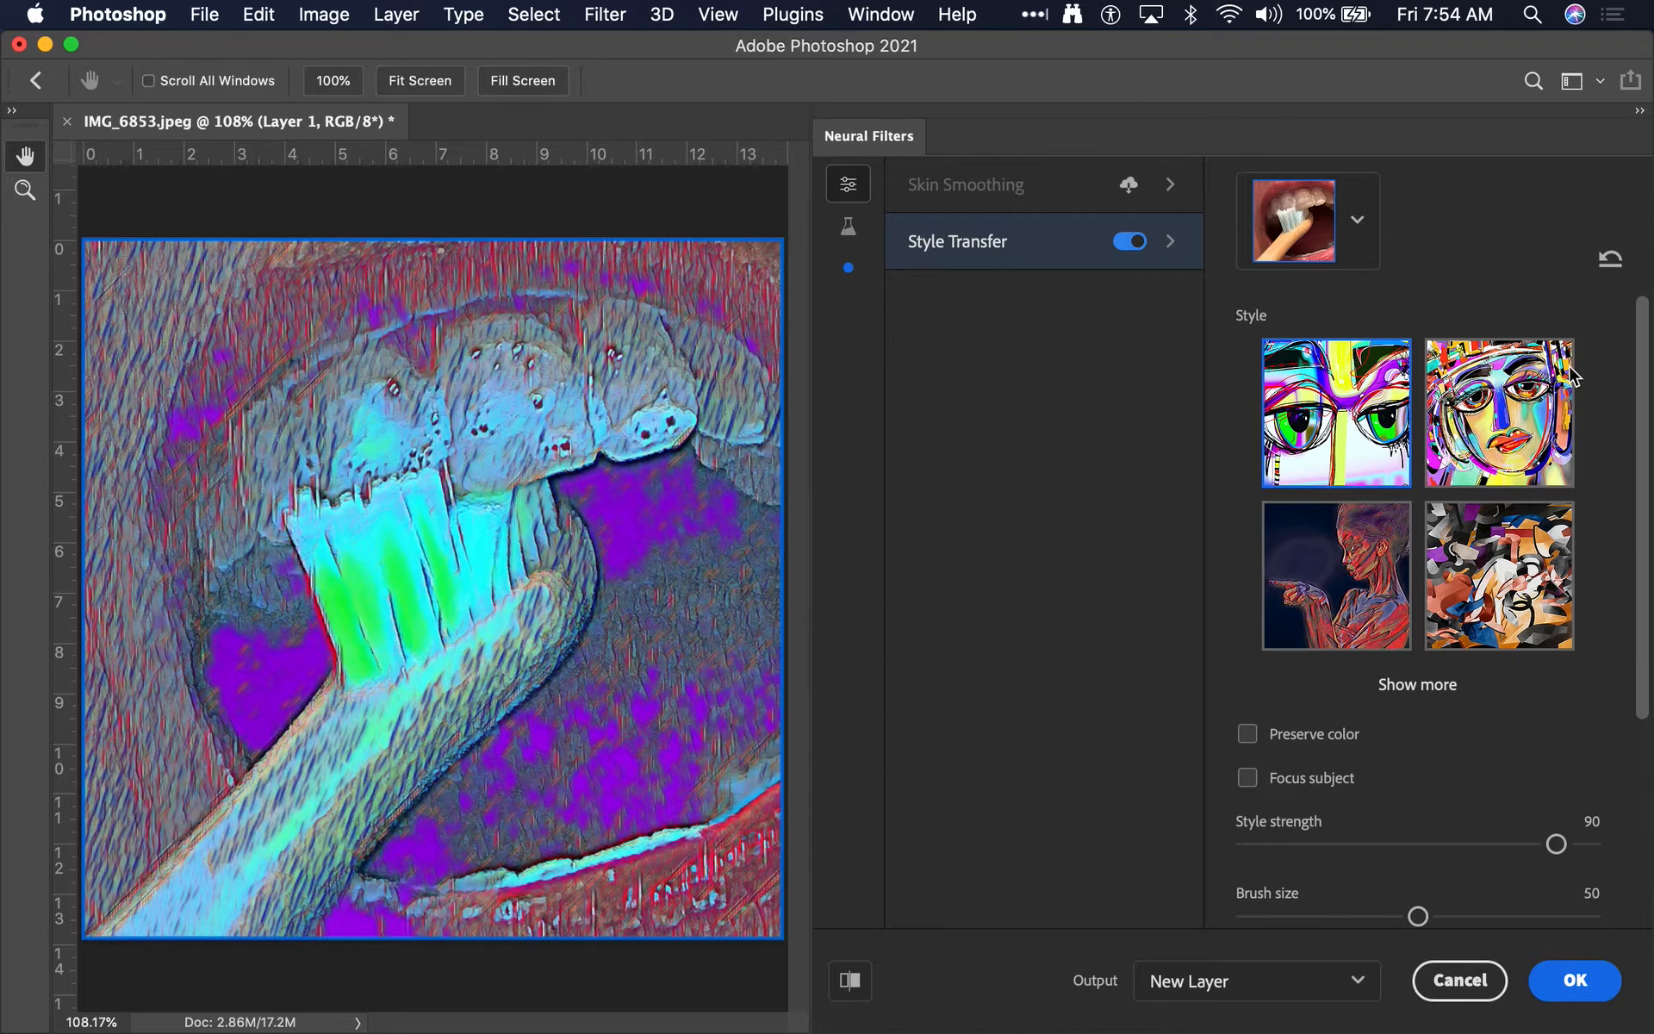
# Try the colorful face, abstract collage and dark red-blue figure styles, return to the colorful face, and toggle Preserve color on and off
pyautogui.click(1499, 456)
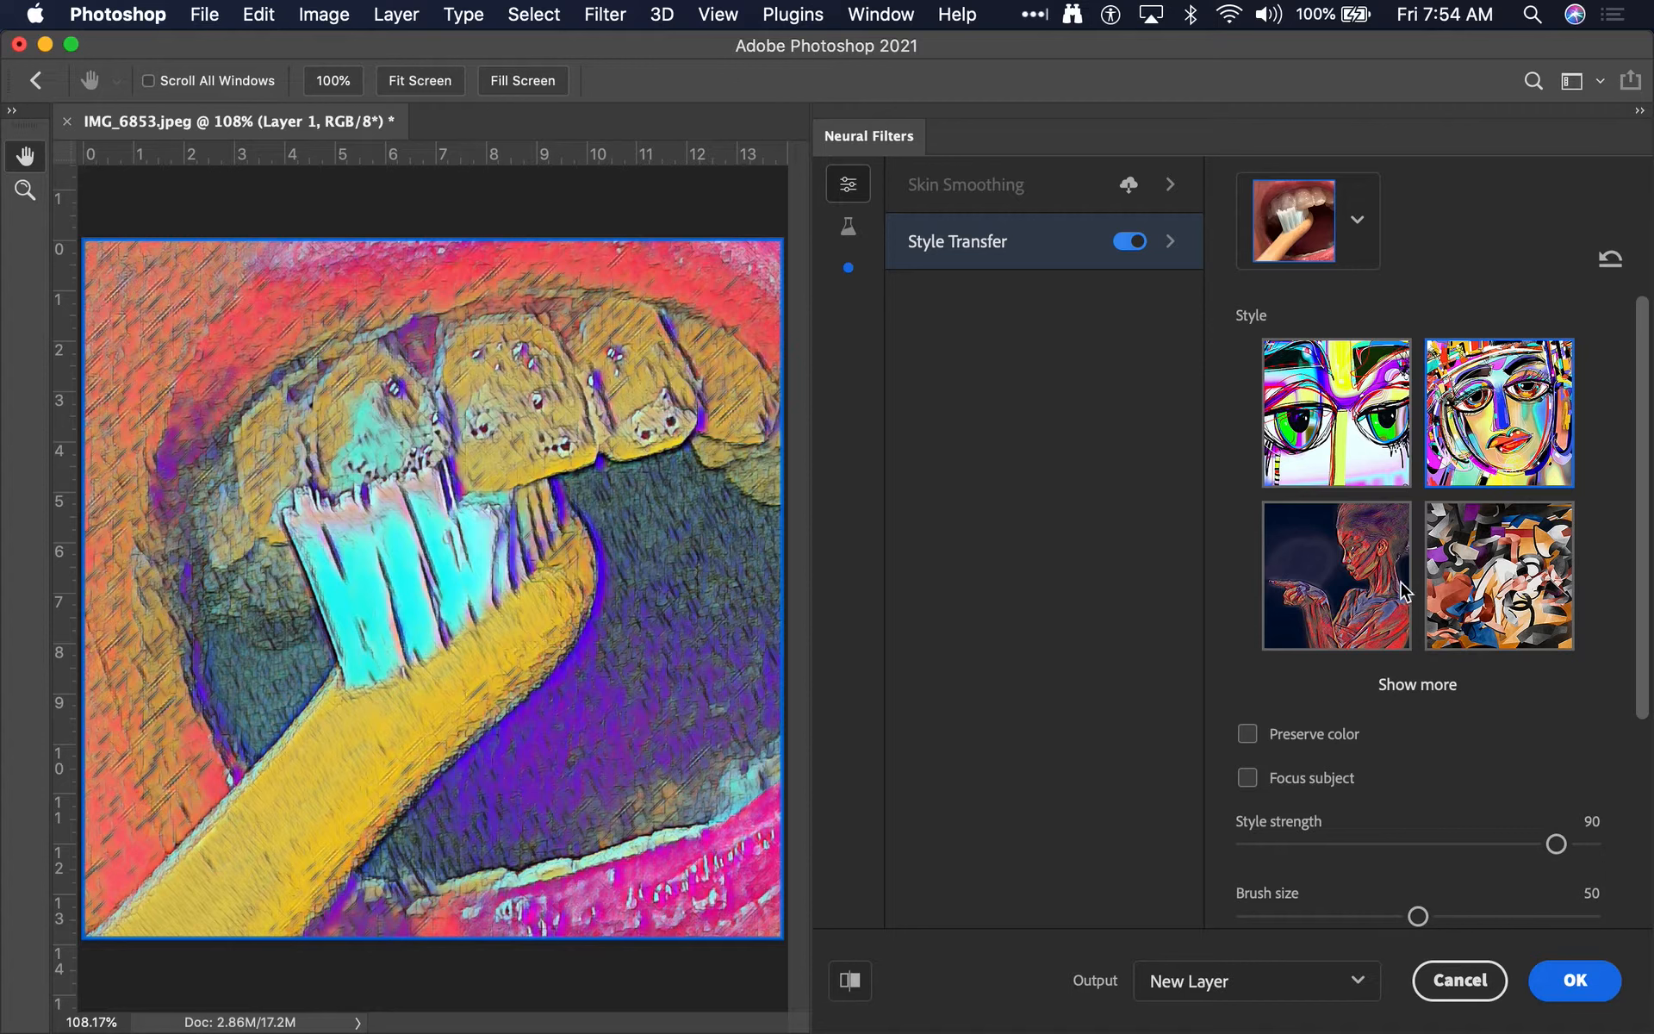
pyautogui.click(1559, 579)
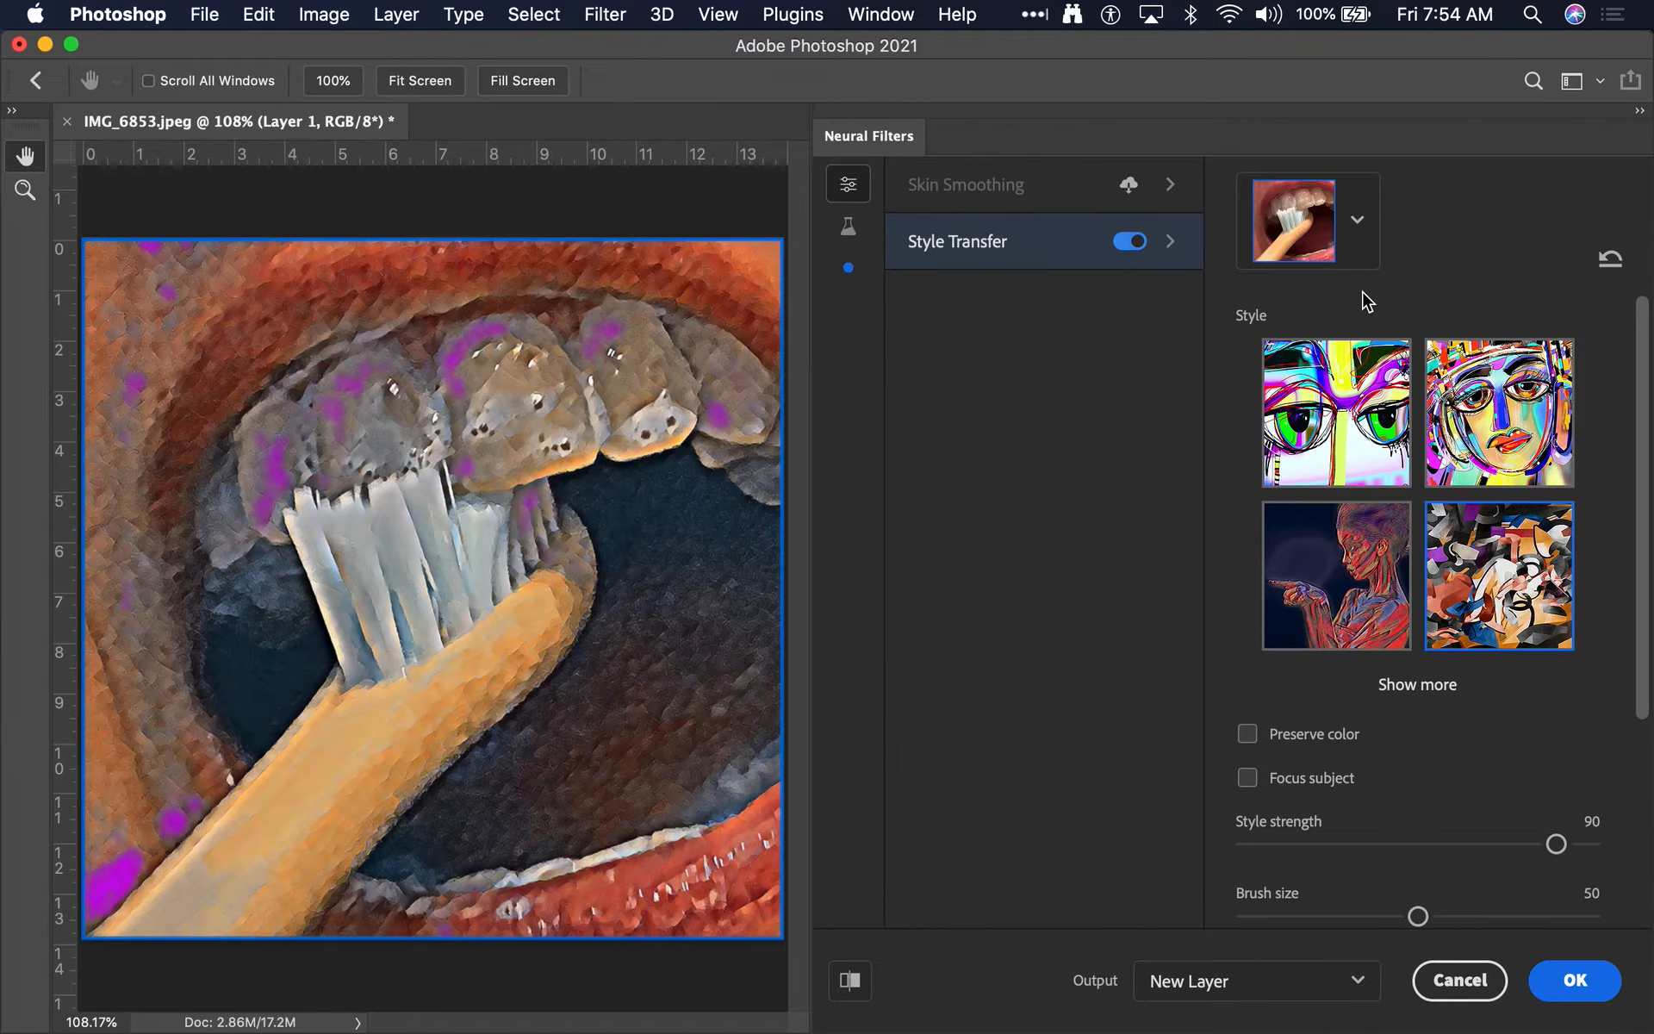
pyautogui.click(1358, 586)
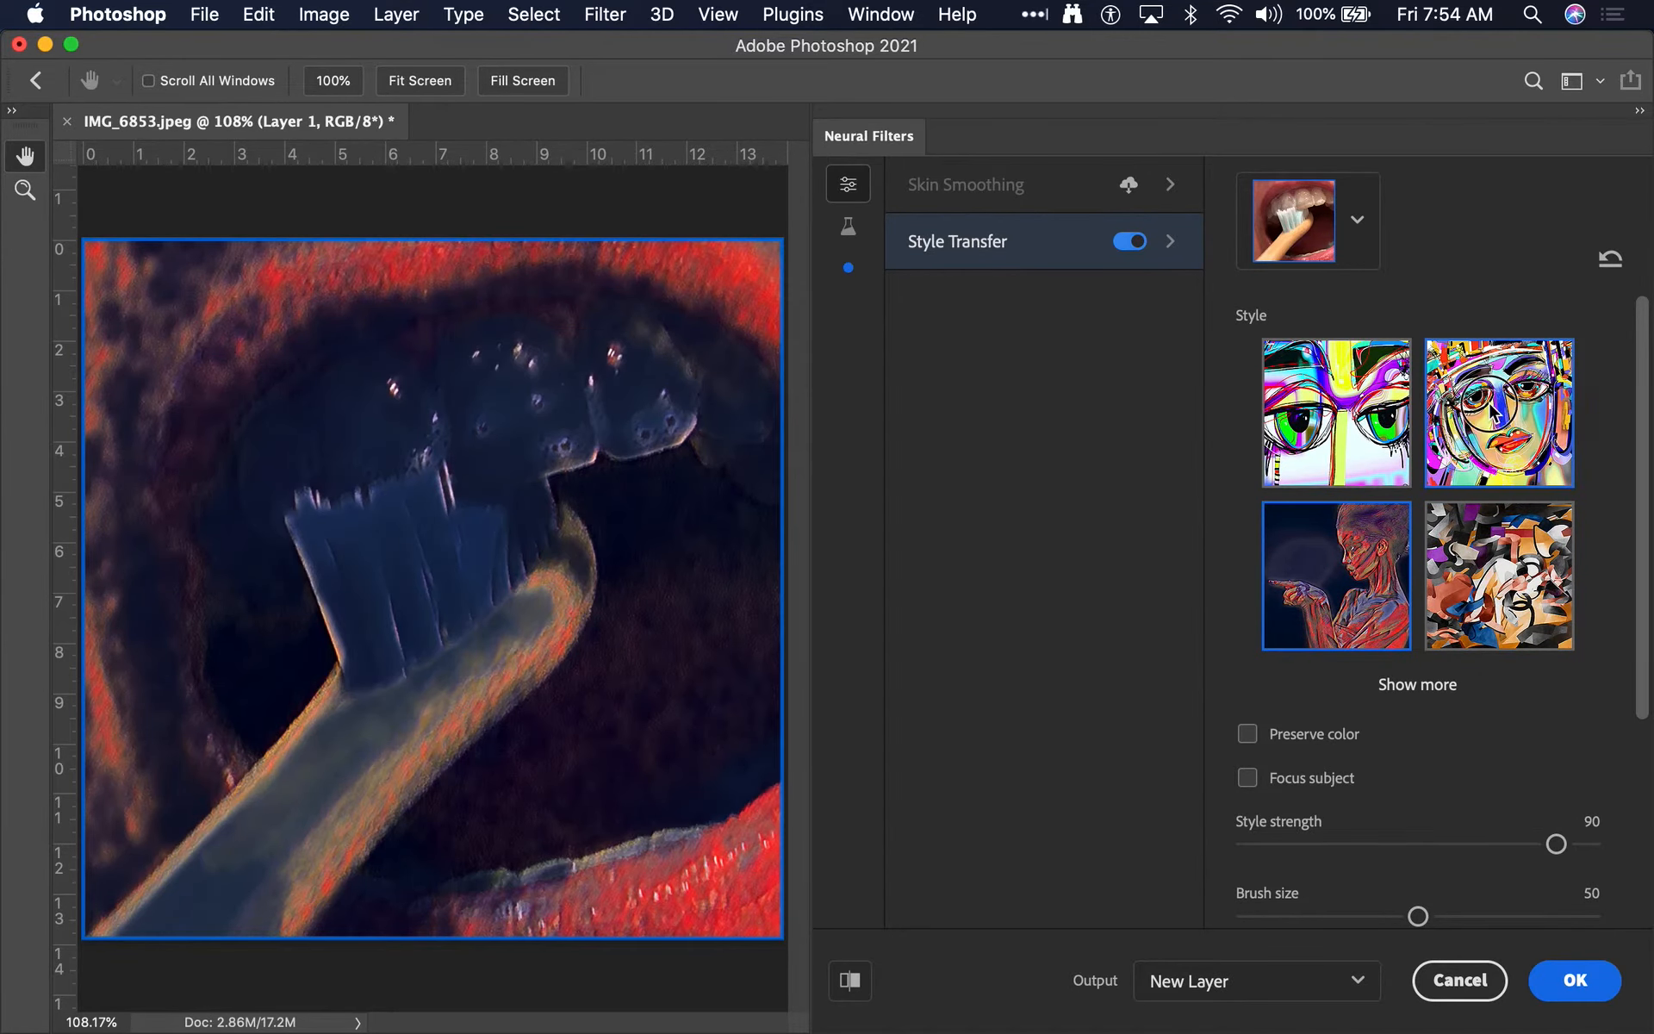
pyautogui.click(1494, 414)
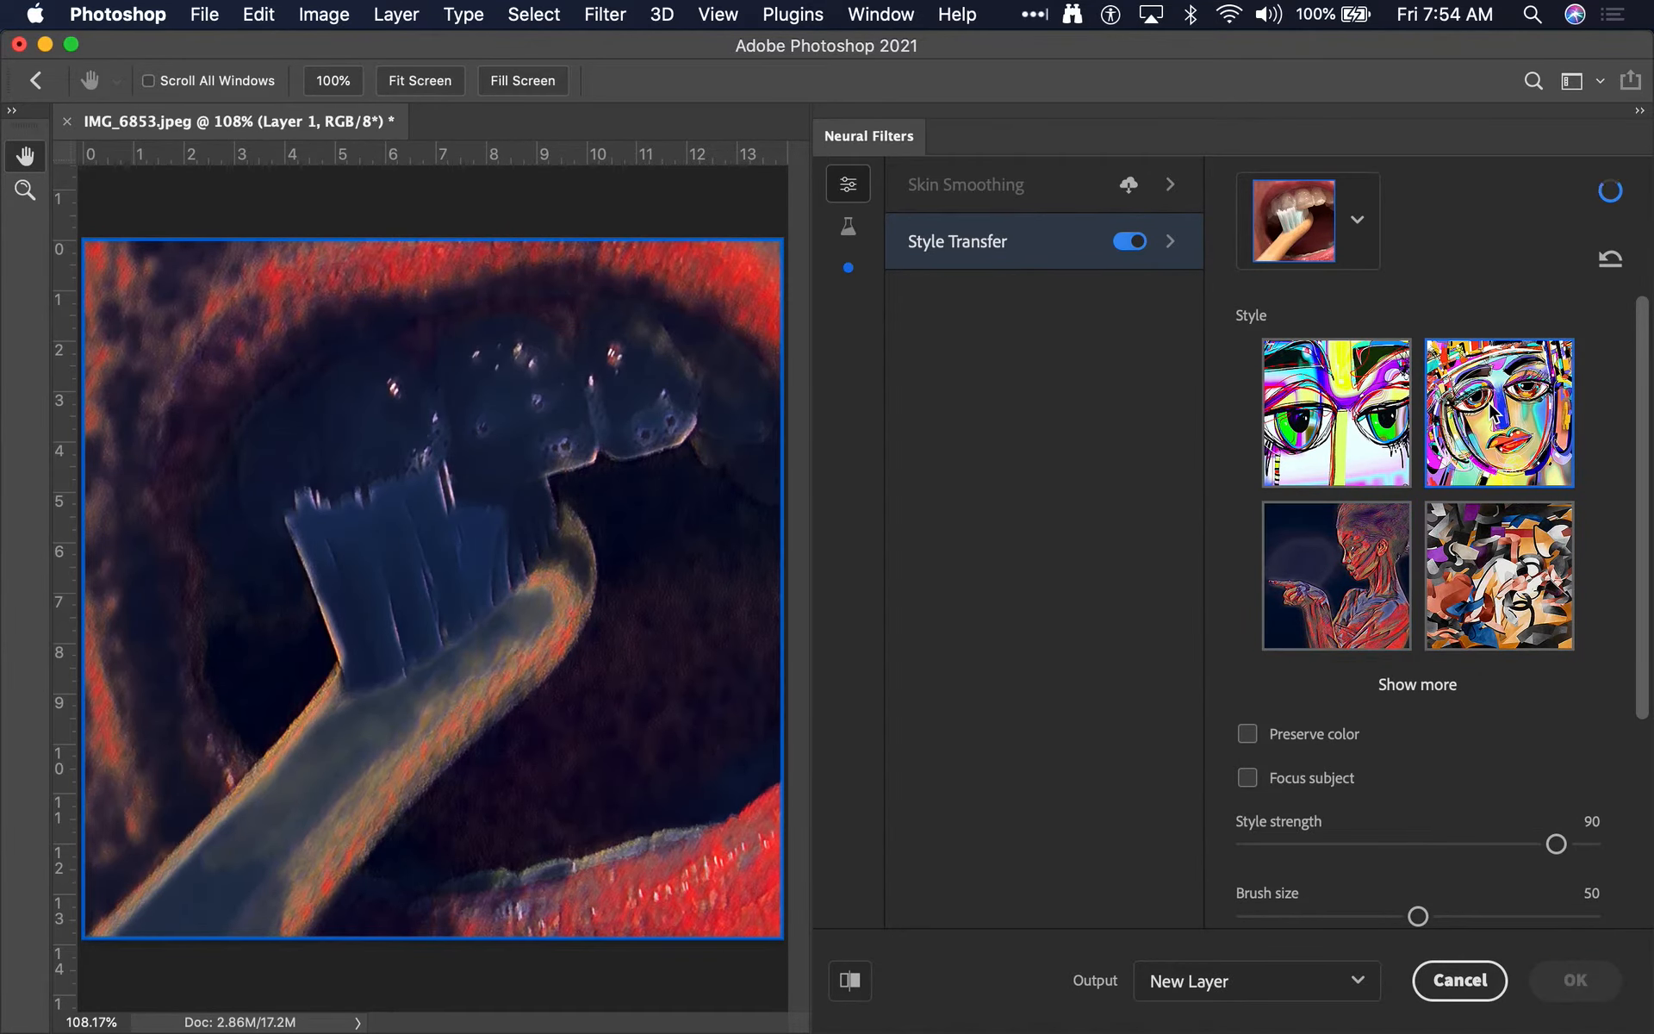
pyautogui.click(1248, 734)
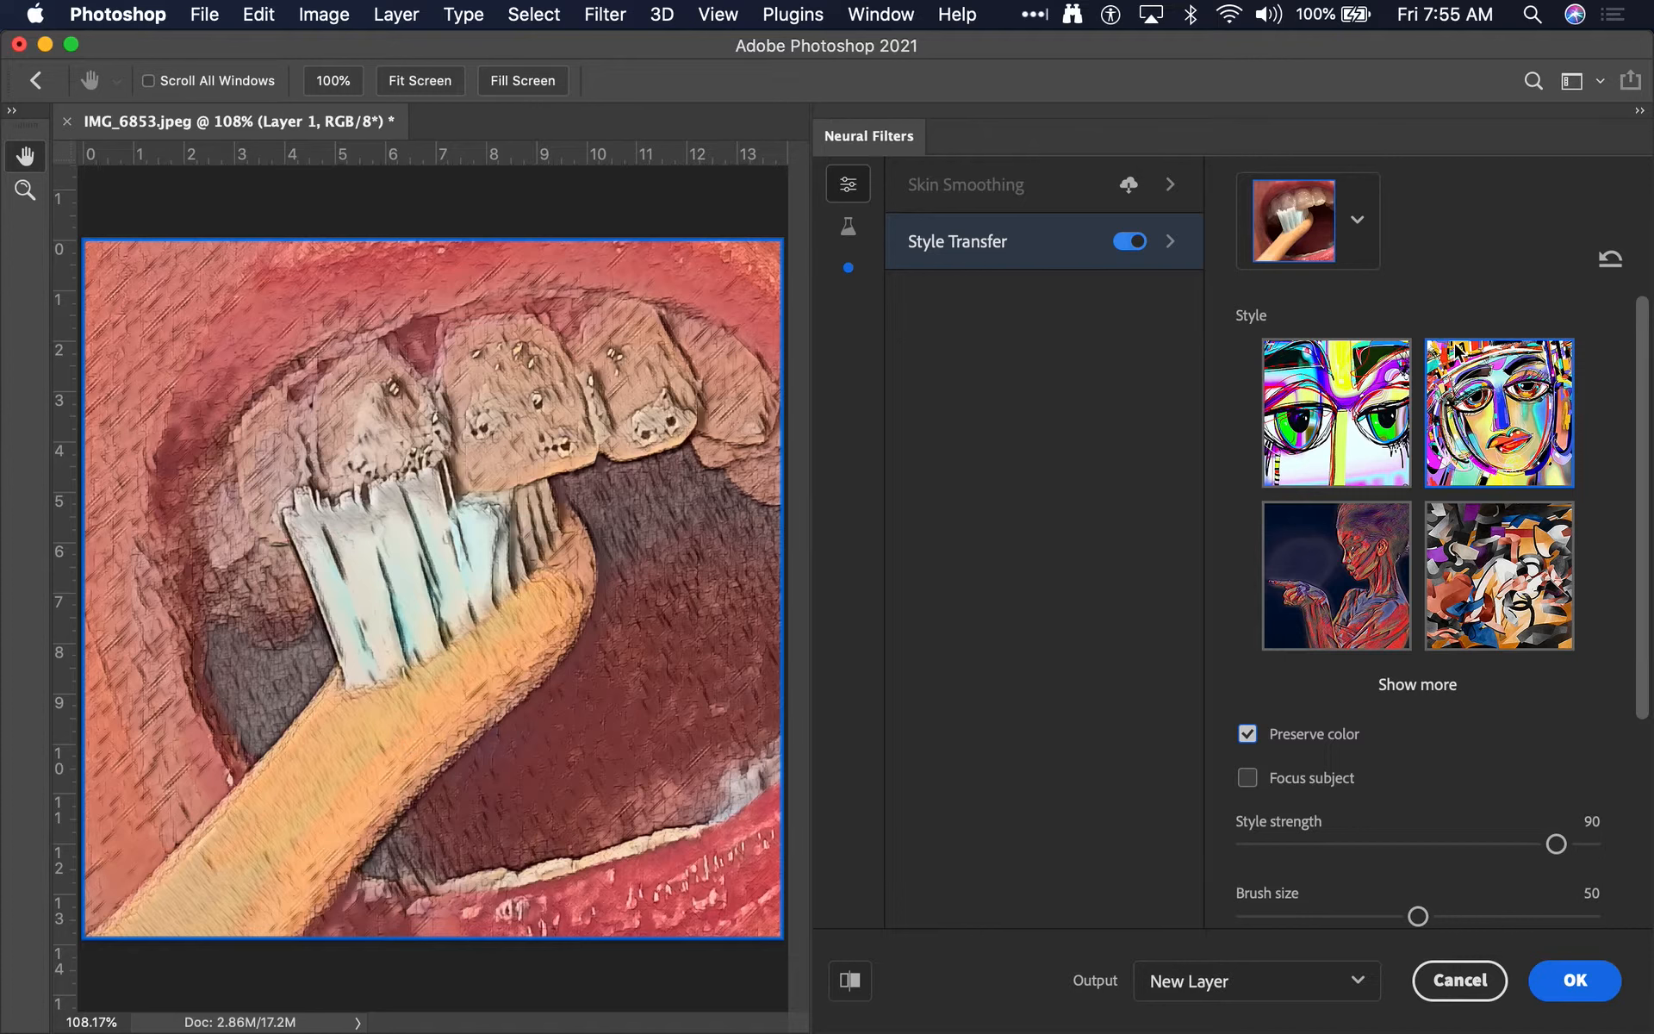
pyautogui.click(1248, 734)
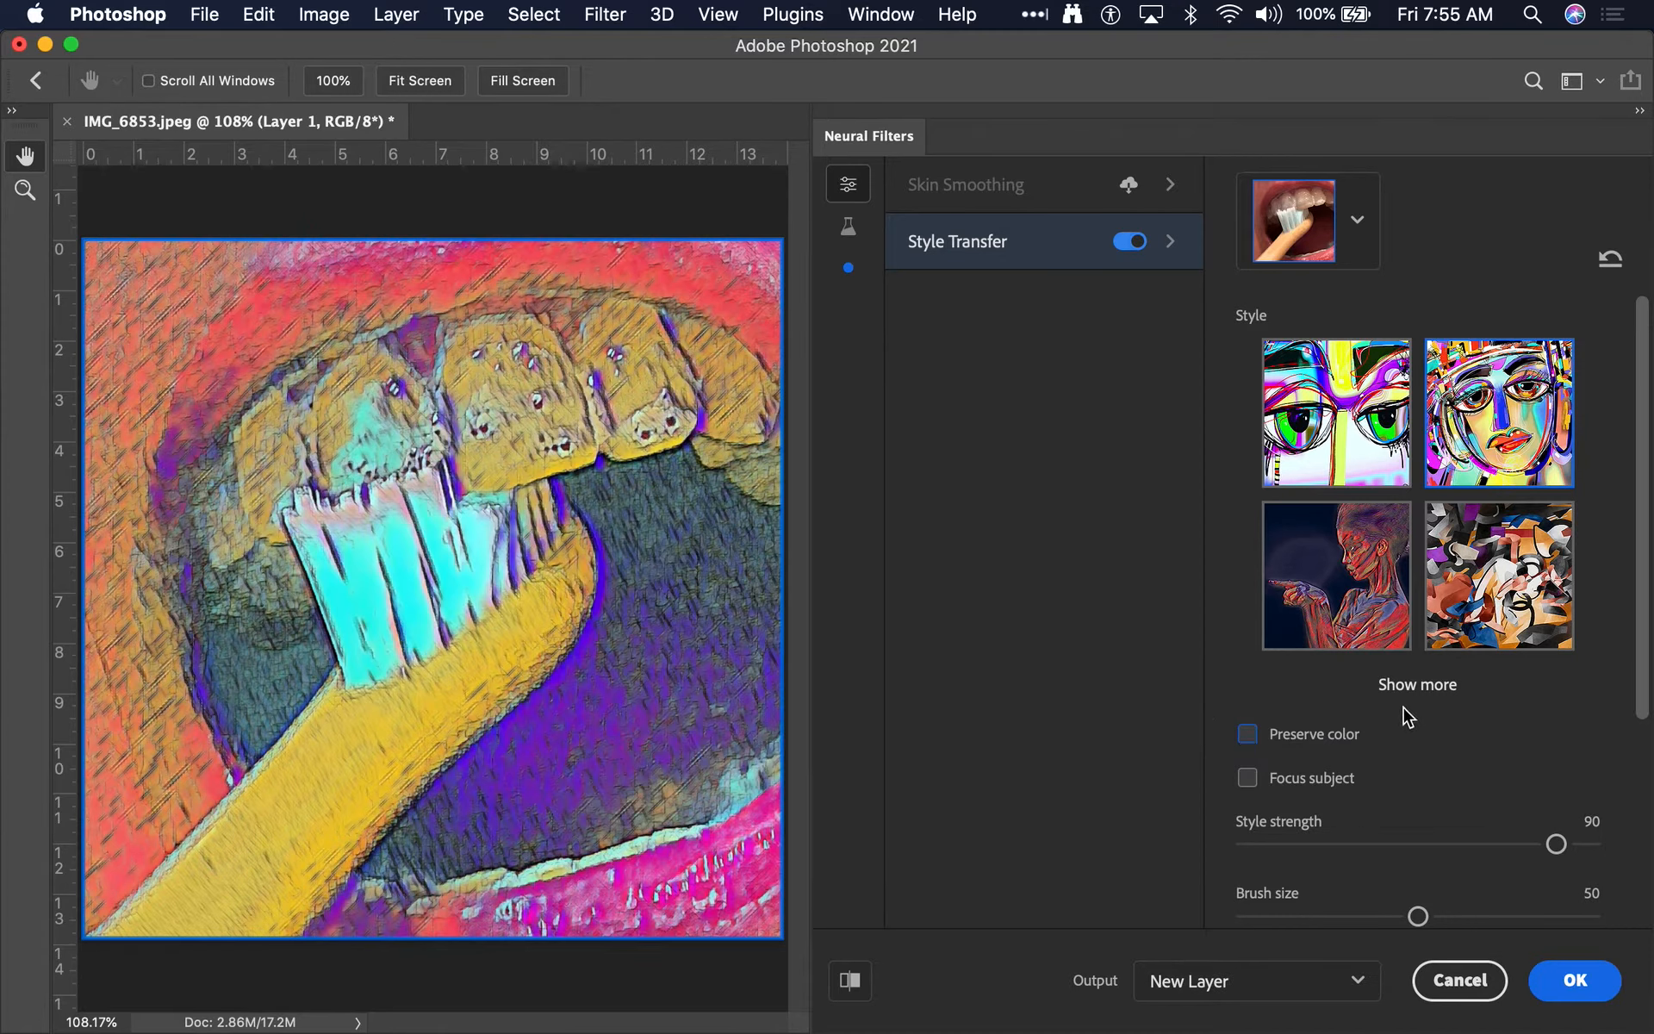
# Reduce the Style Transfer's Style strength to 38
pyautogui.click(1523, 848)
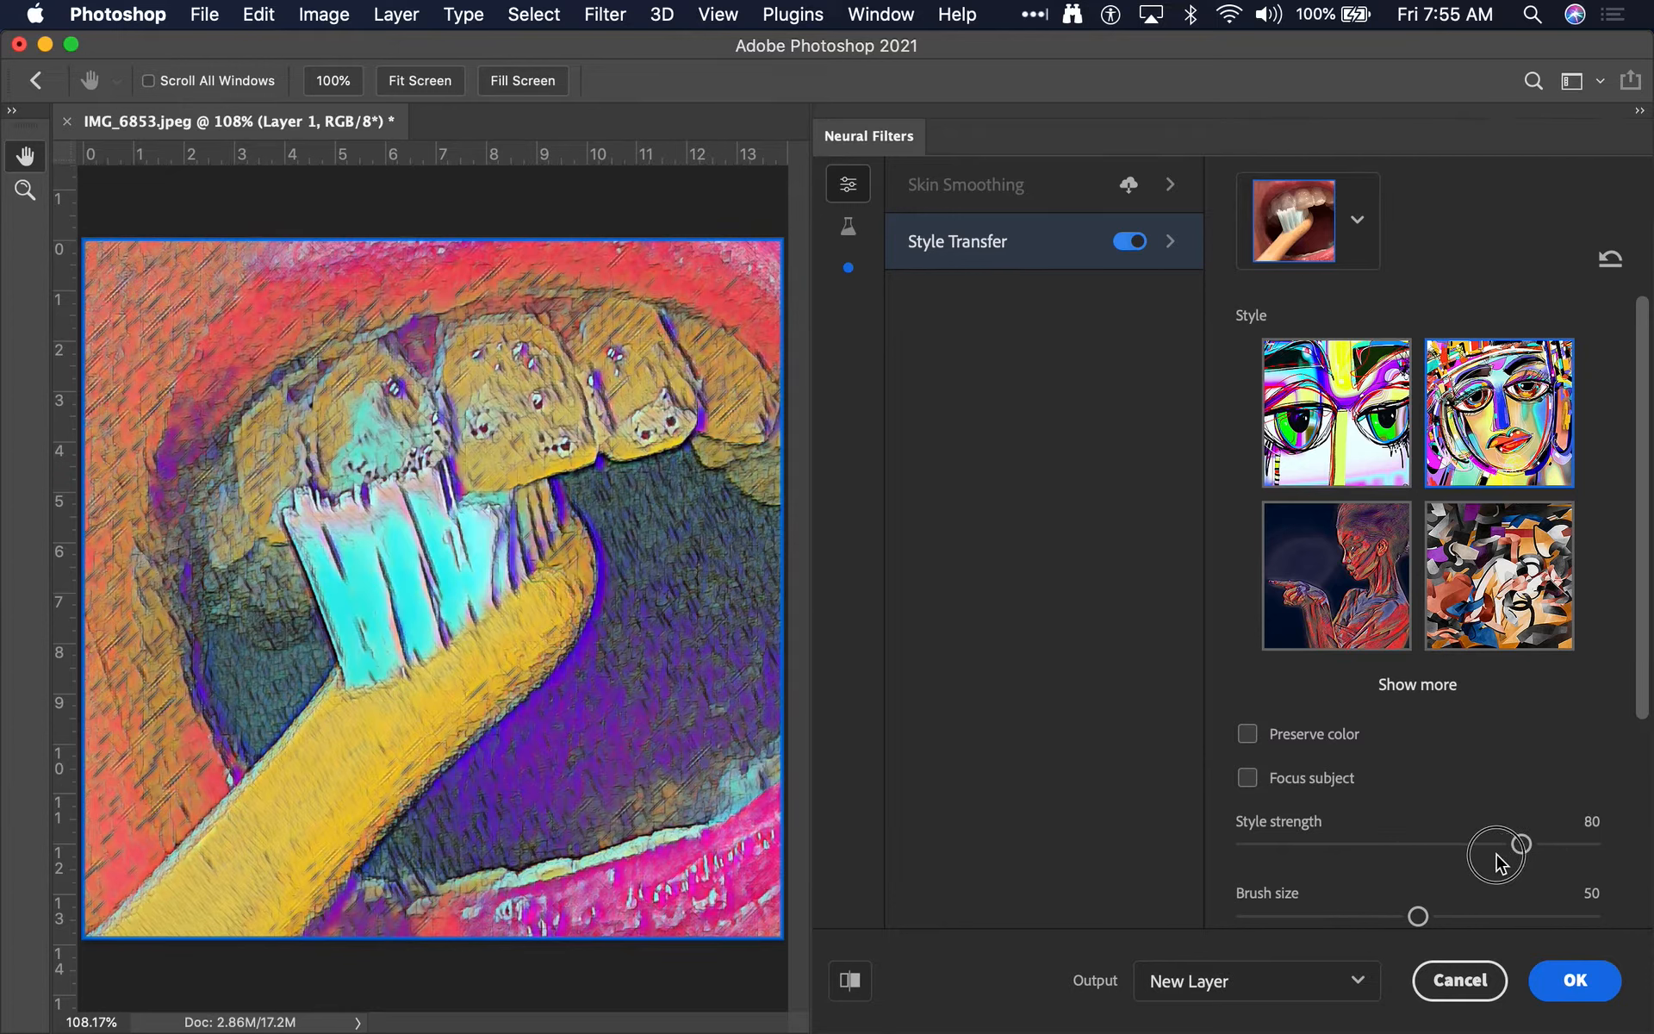
pyautogui.click(1428, 845)
pyautogui.click(1375, 844)
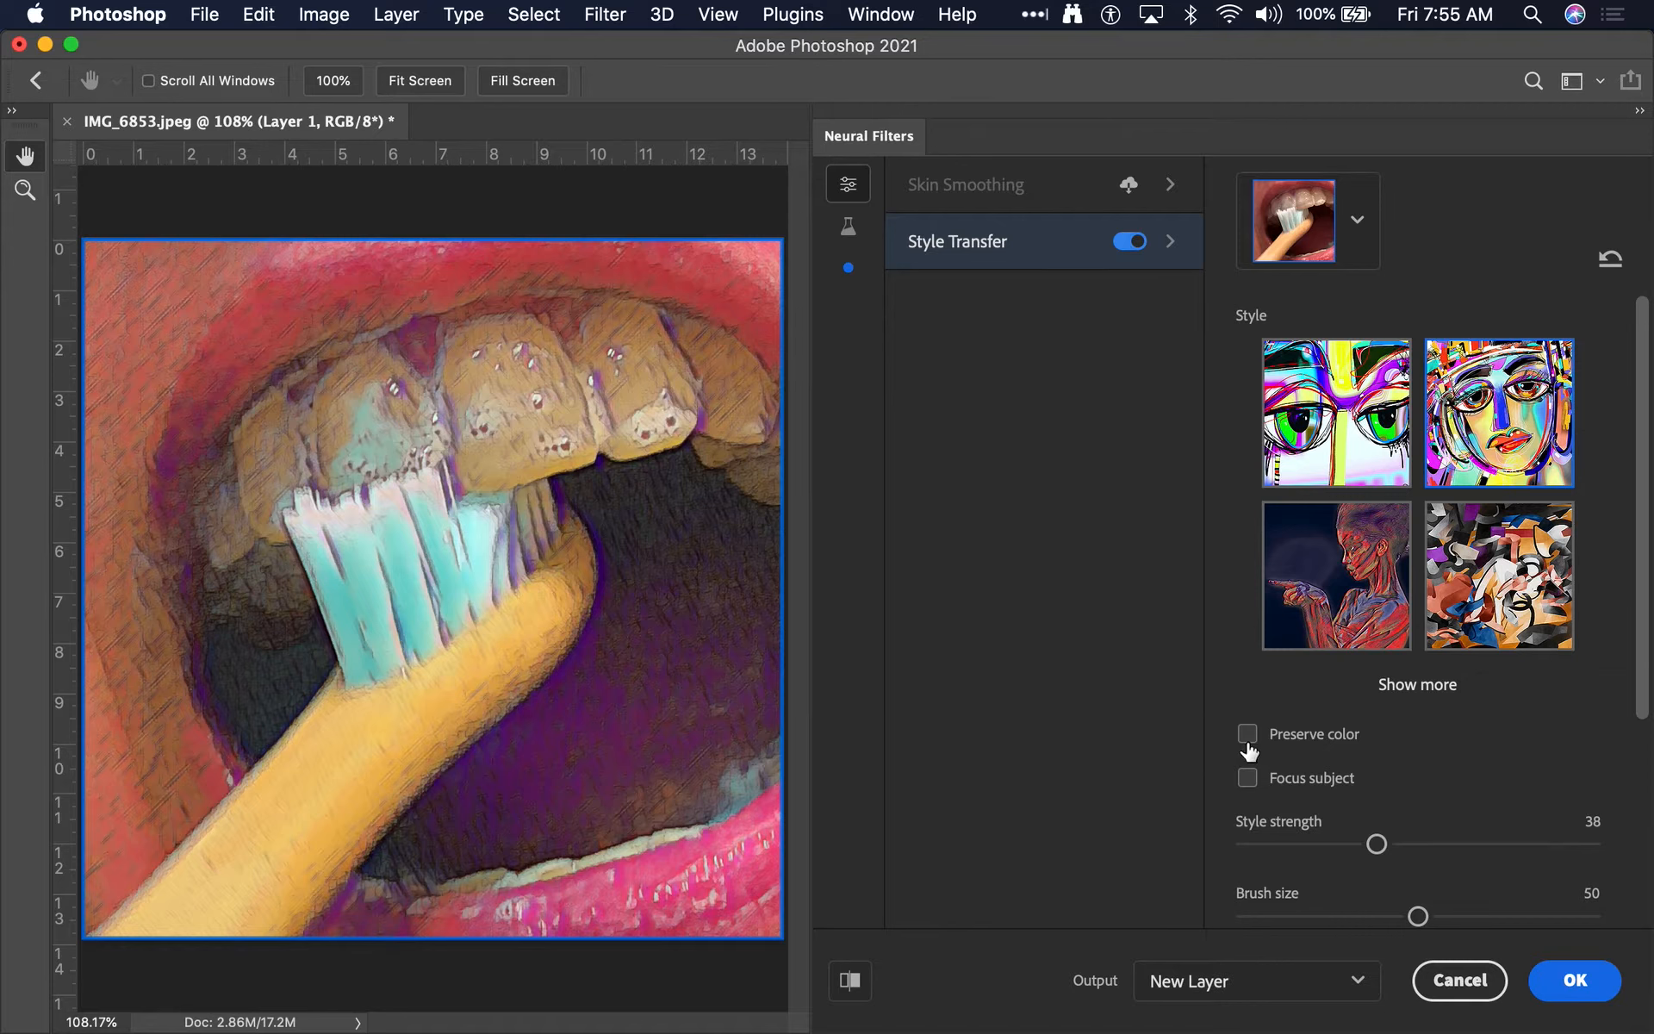
# Expand the style list, try the purple-and-blue marbled paint style, and select the skeleton cat style instead
pyautogui.click(1443, 686)
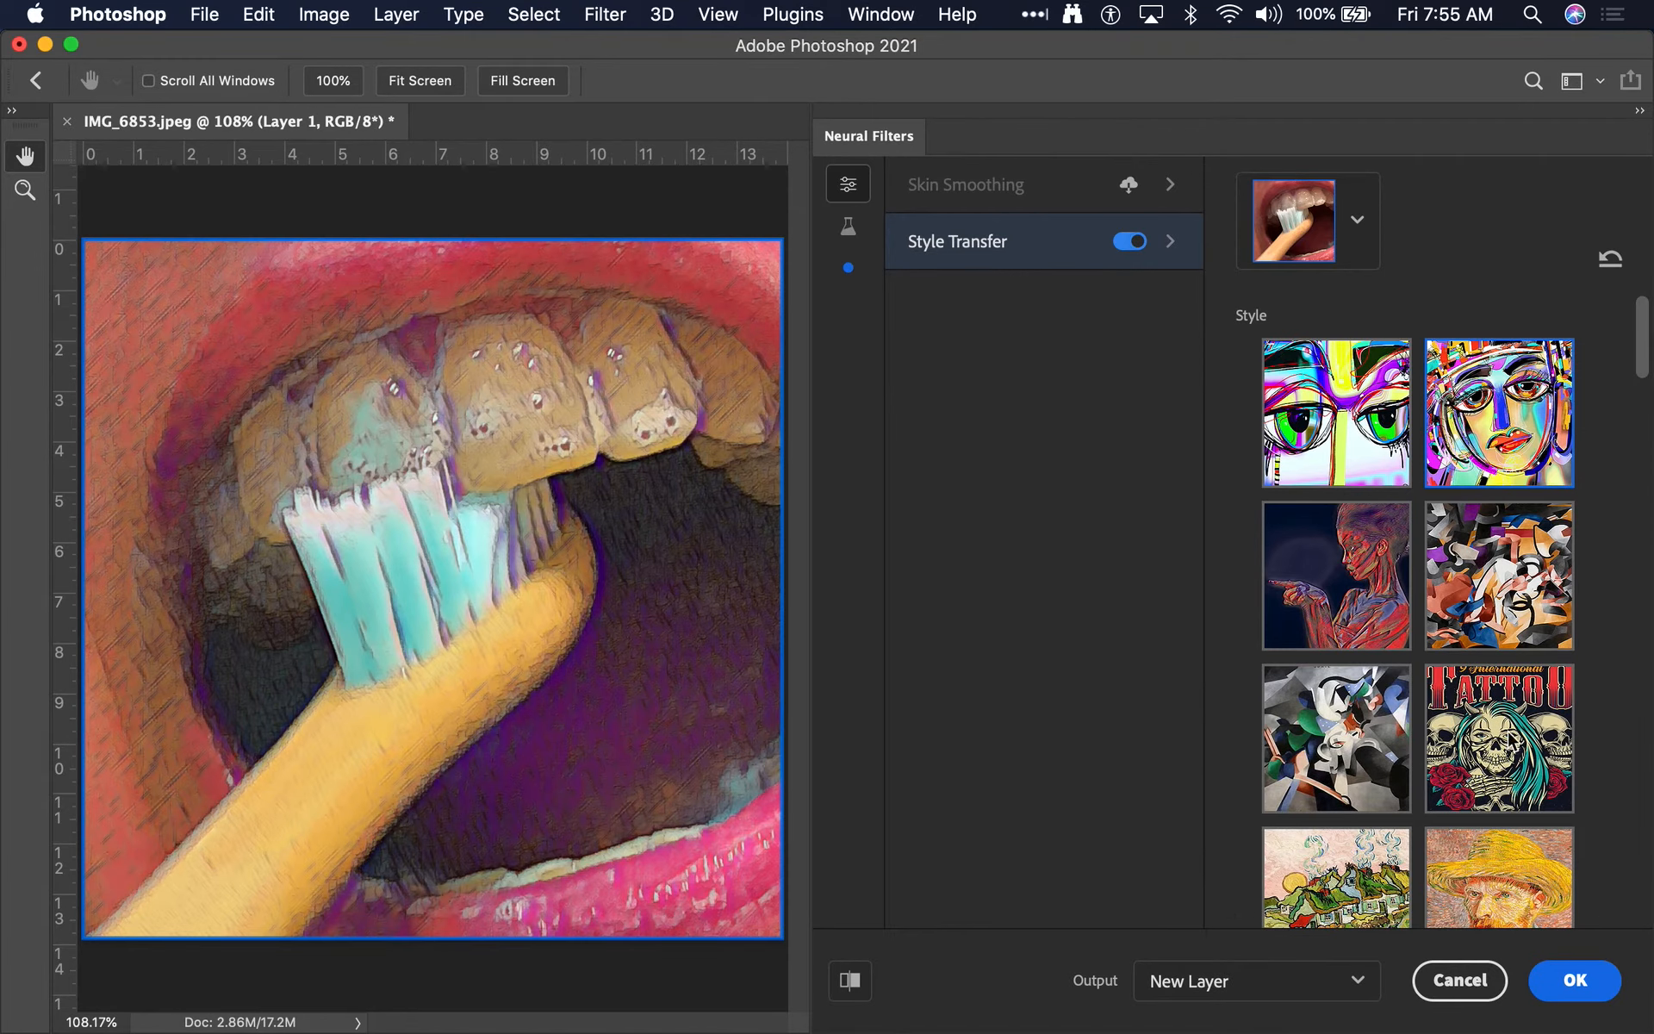
pyautogui.scroll(-6, 1451, 758)
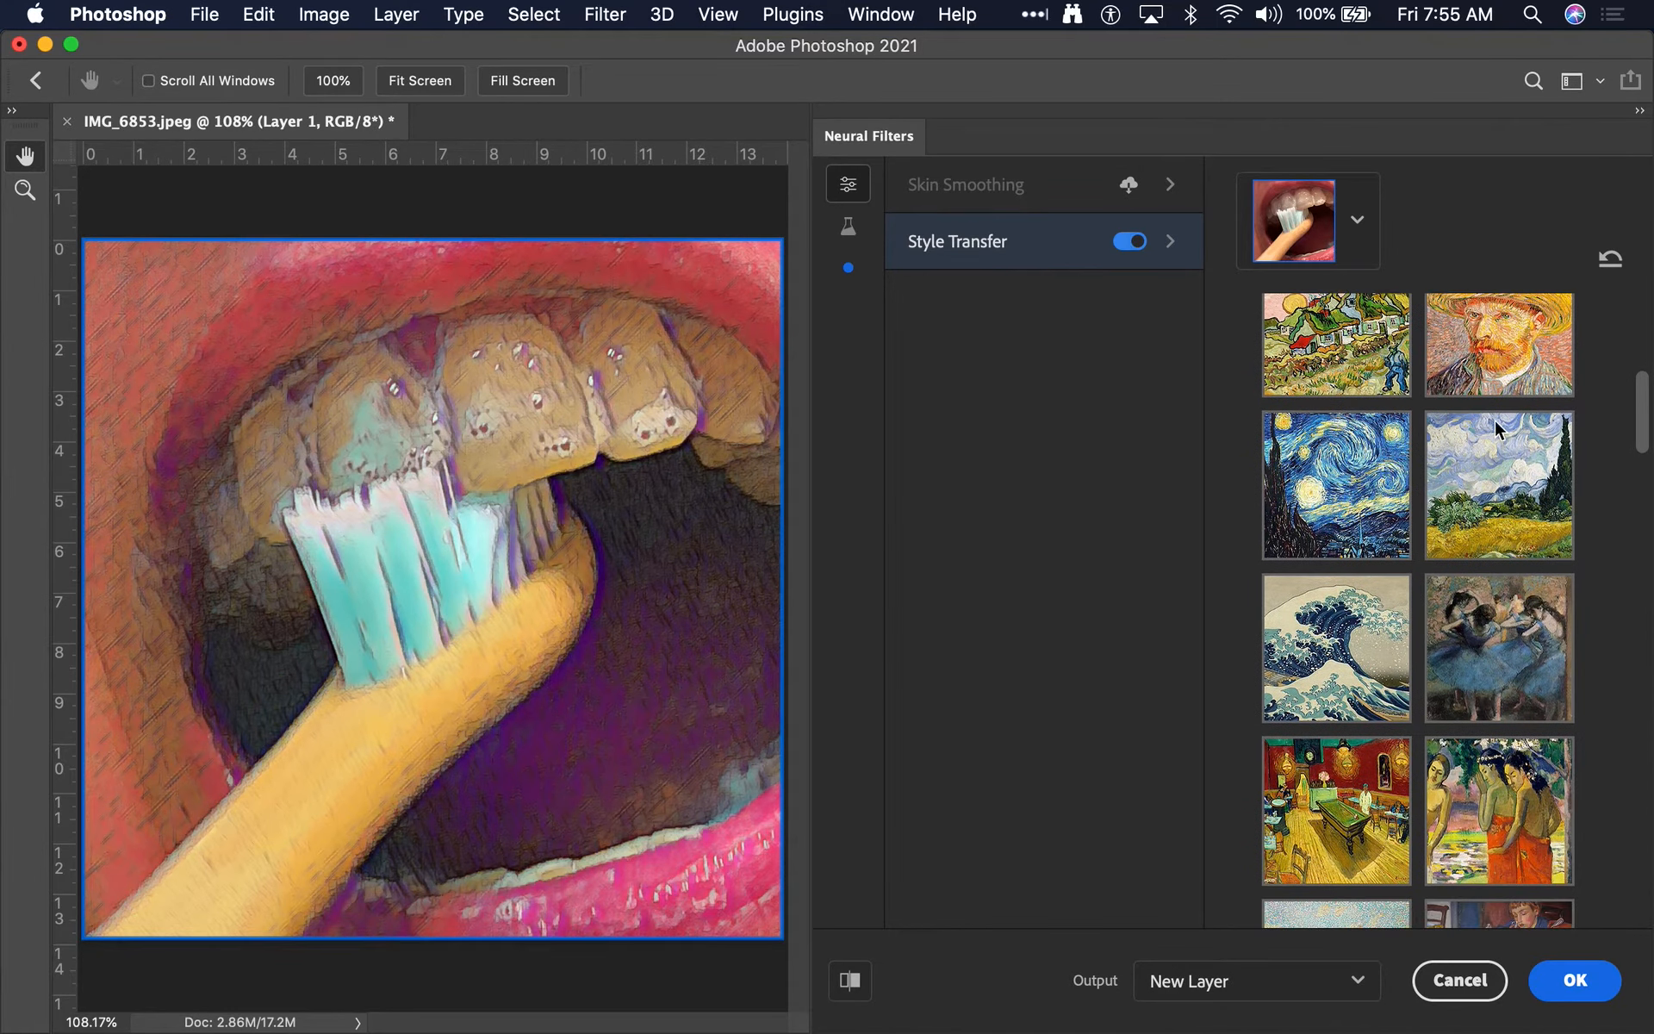
pyautogui.scroll(-10, 1521, 689)
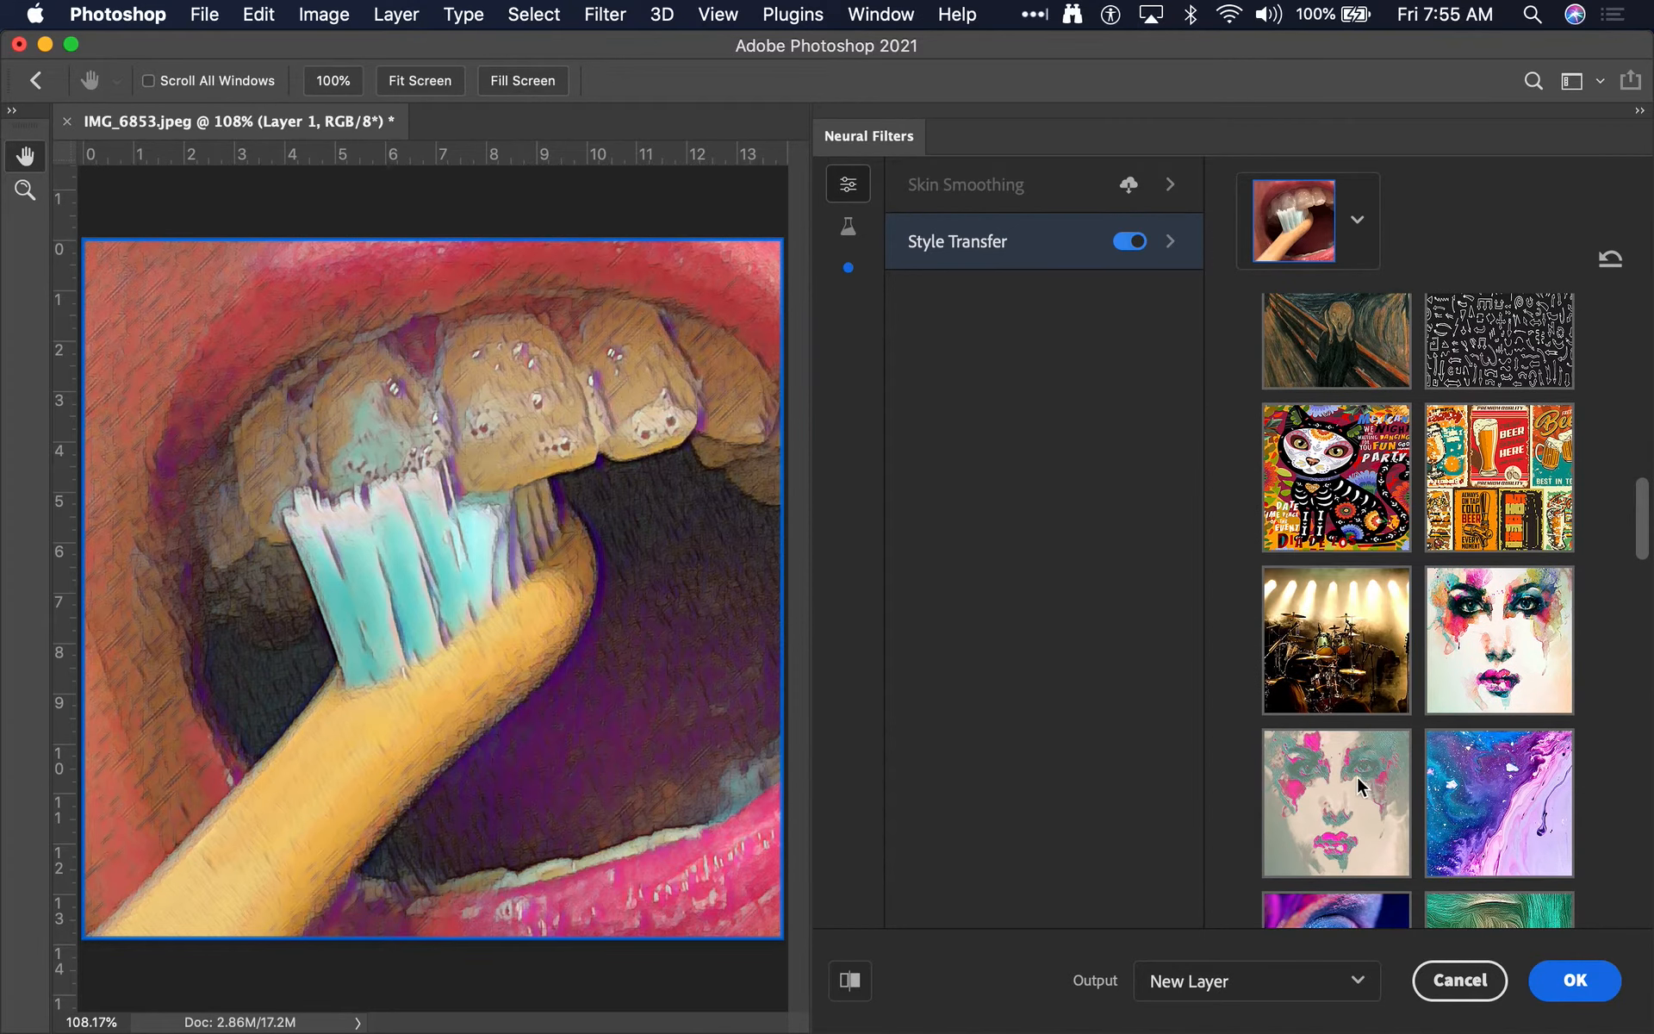
pyautogui.click(1498, 831)
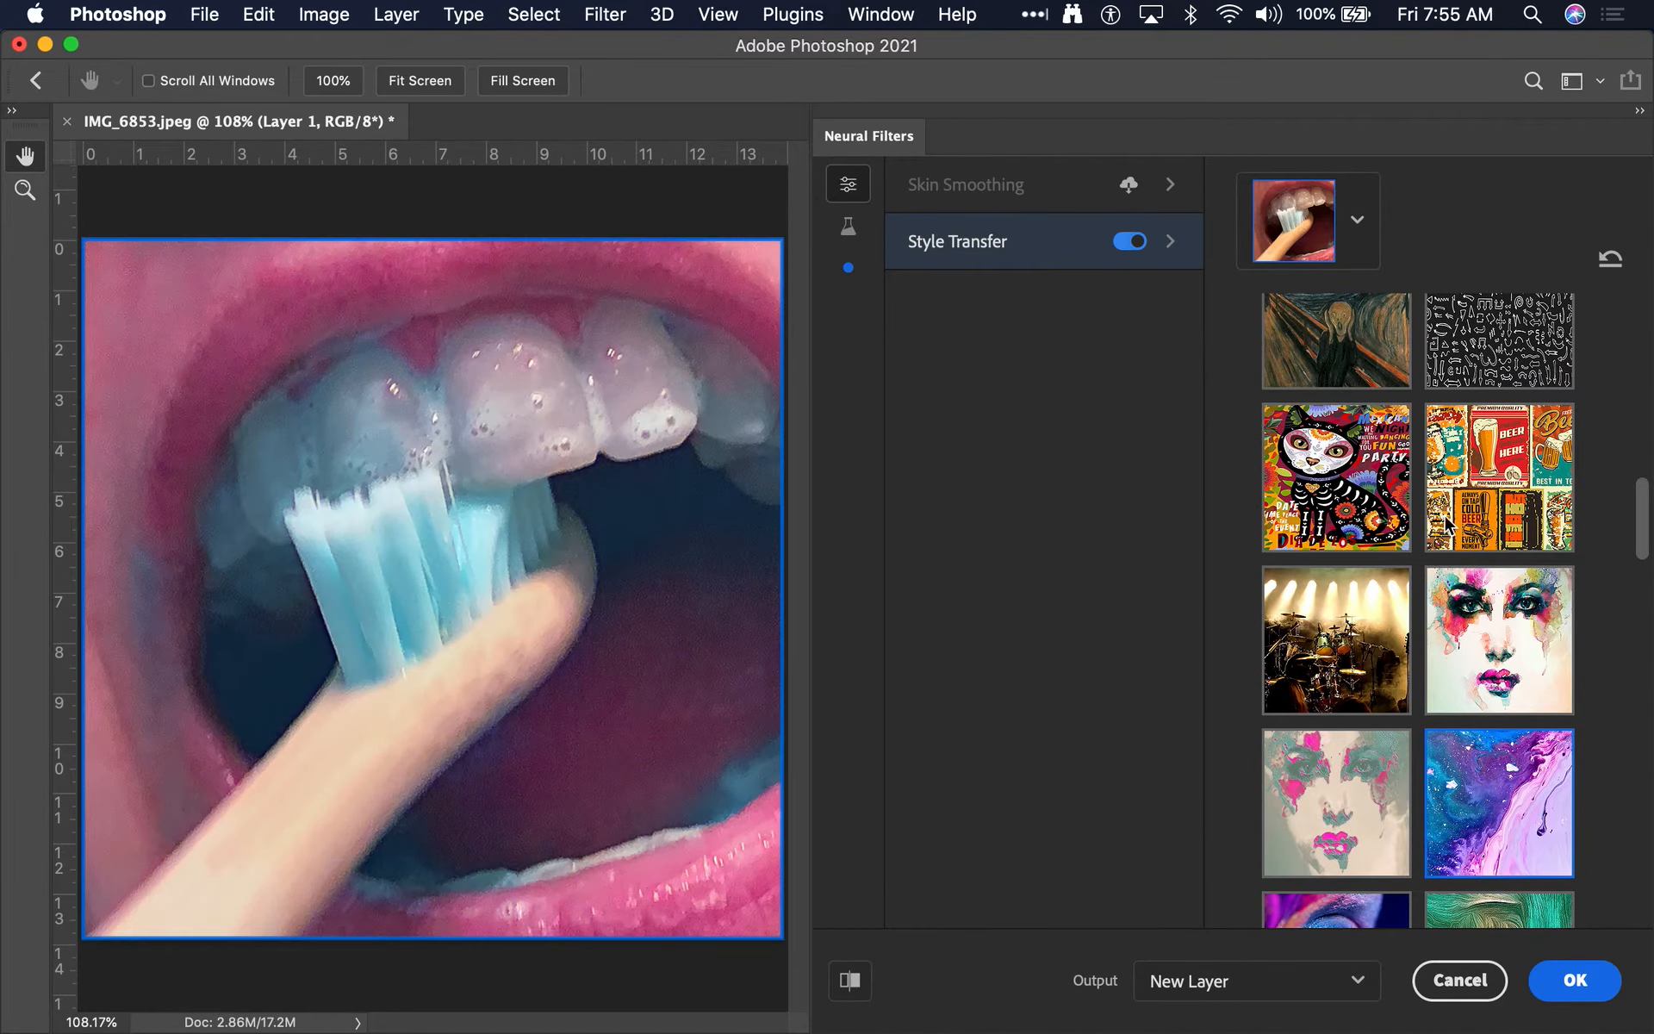
pyautogui.click(1355, 461)
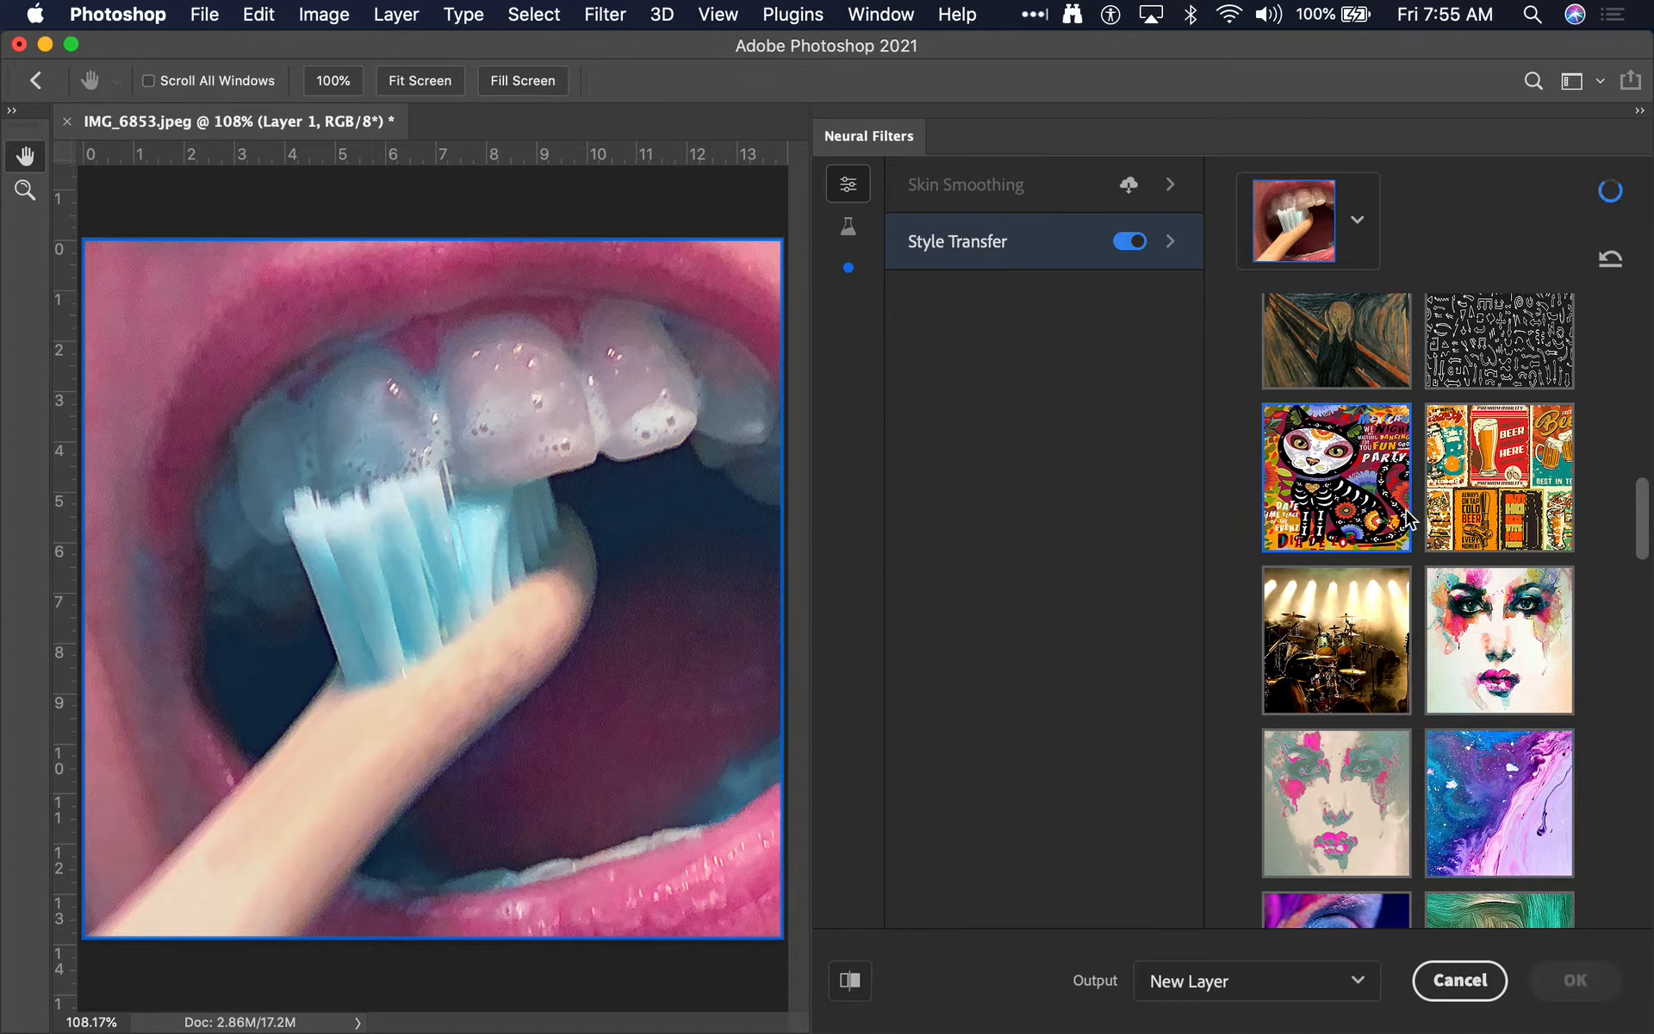
# Try The Scream painting style and the green-trees landscape style for the Style Transfer
pyautogui.scroll(3, 1486, 498)
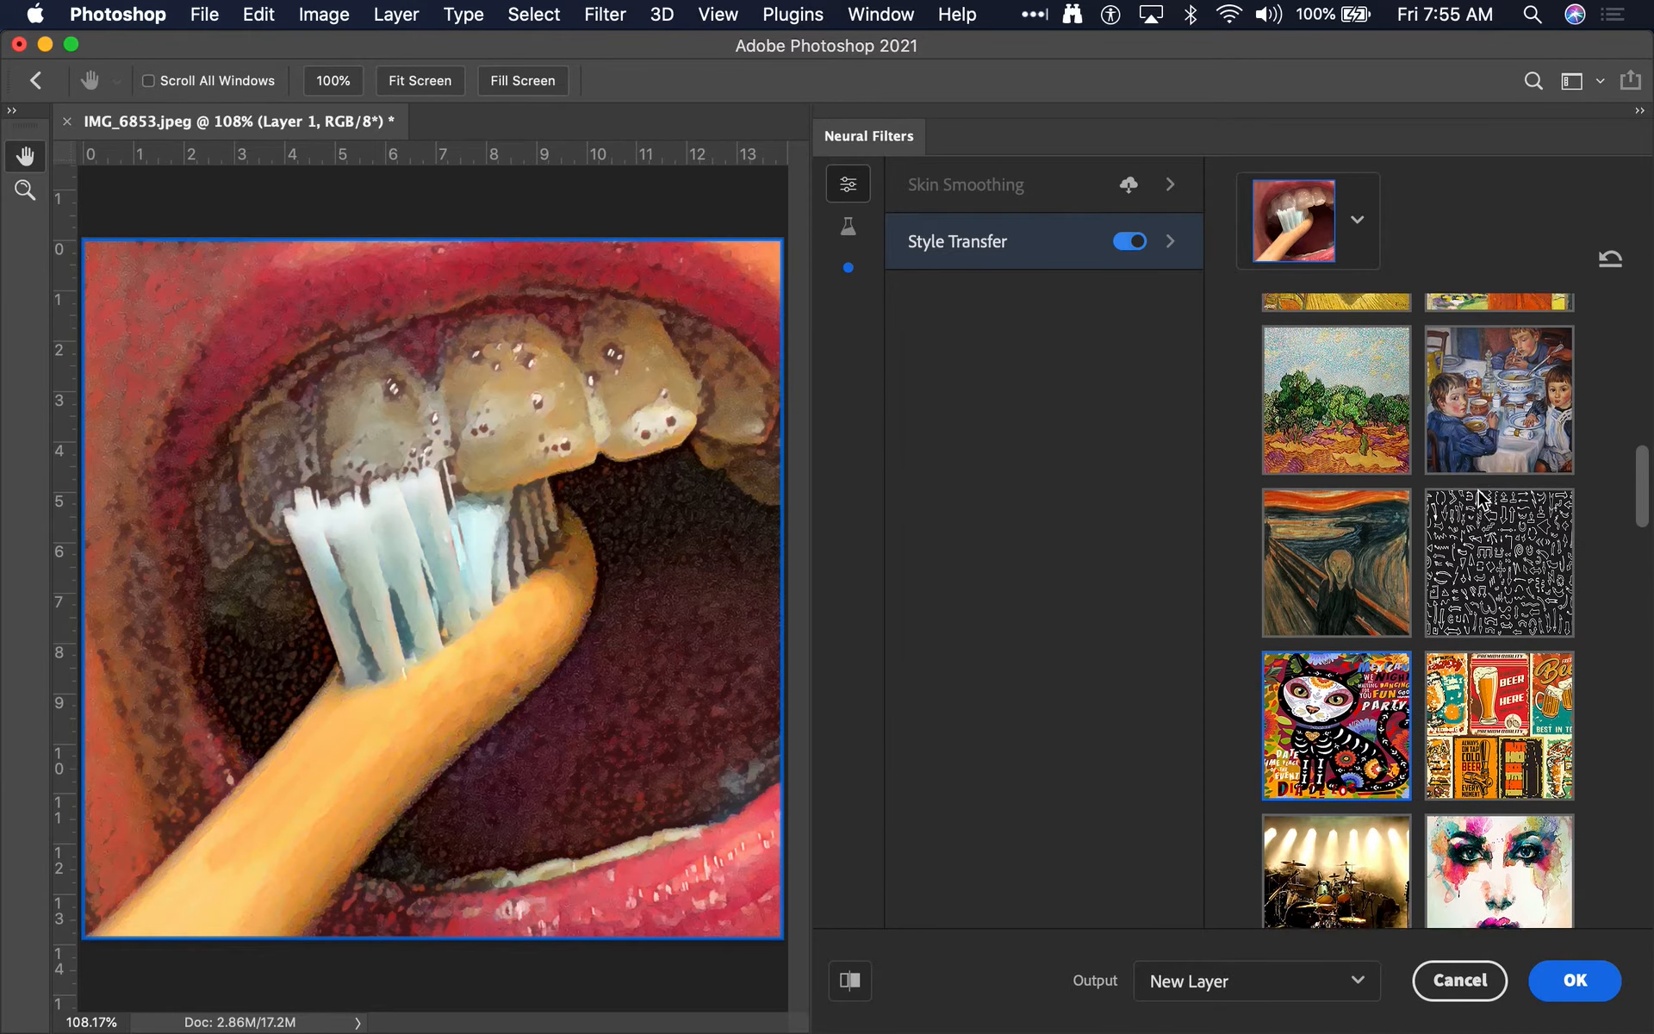
pyautogui.click(1324, 598)
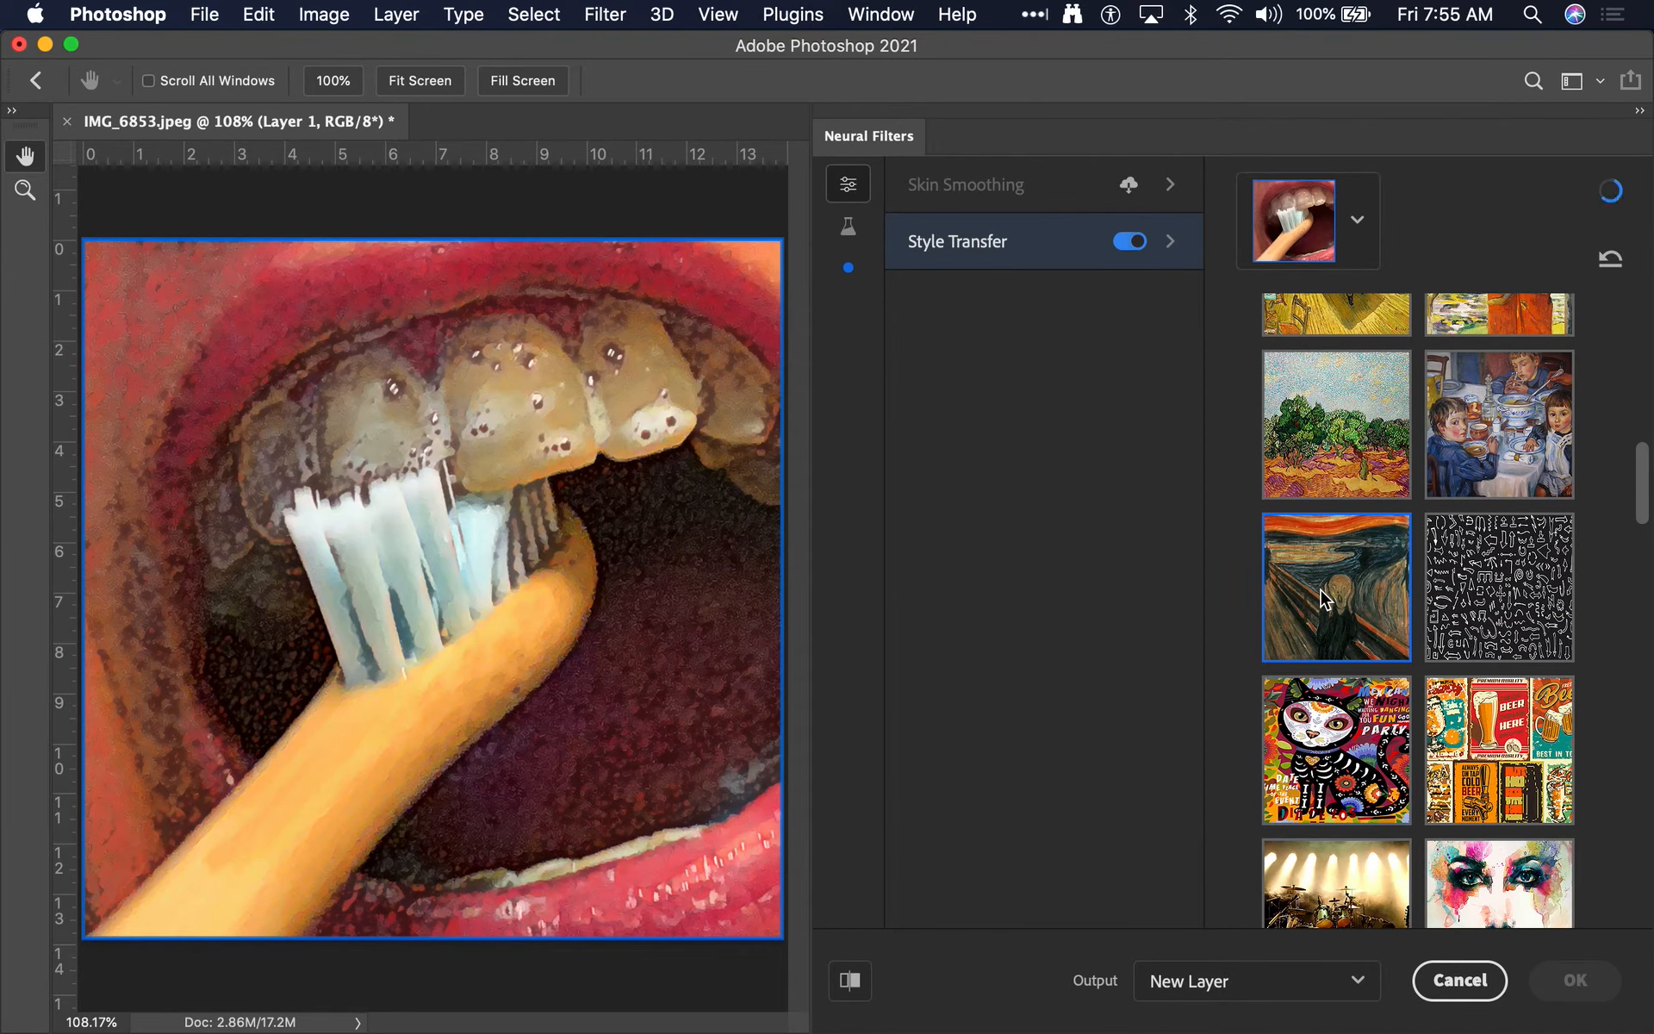
pyautogui.click(1355, 459)
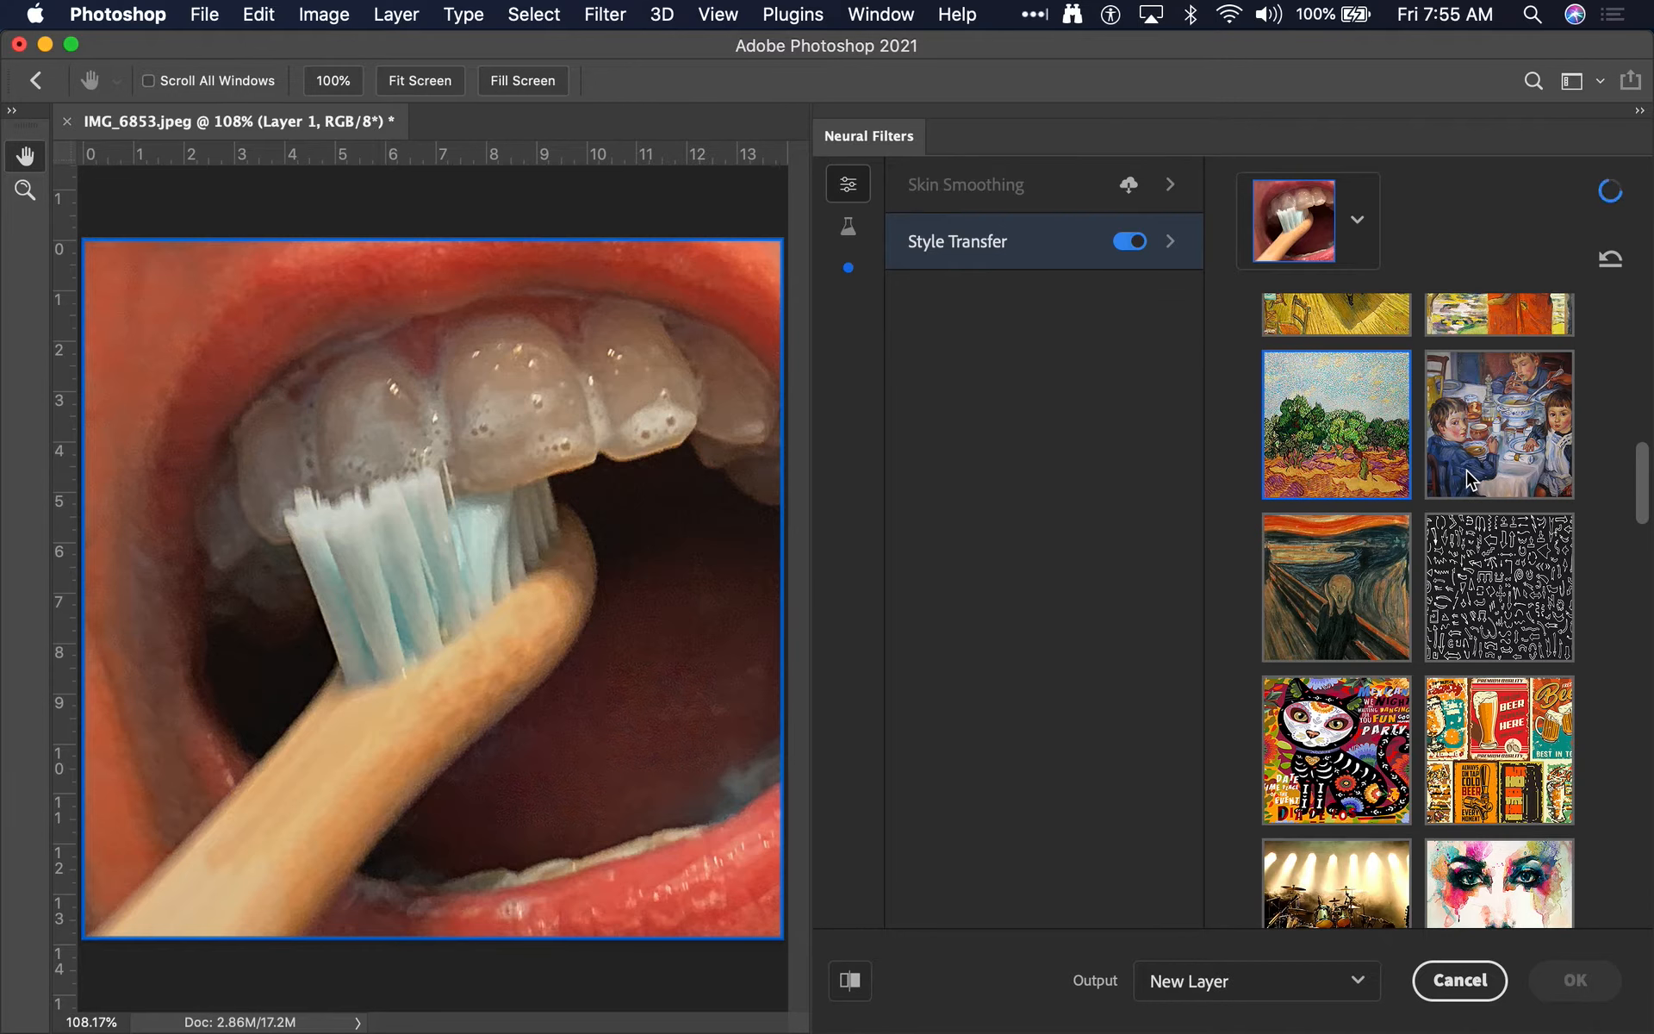
pyautogui.scroll(-2, 1396, 607)
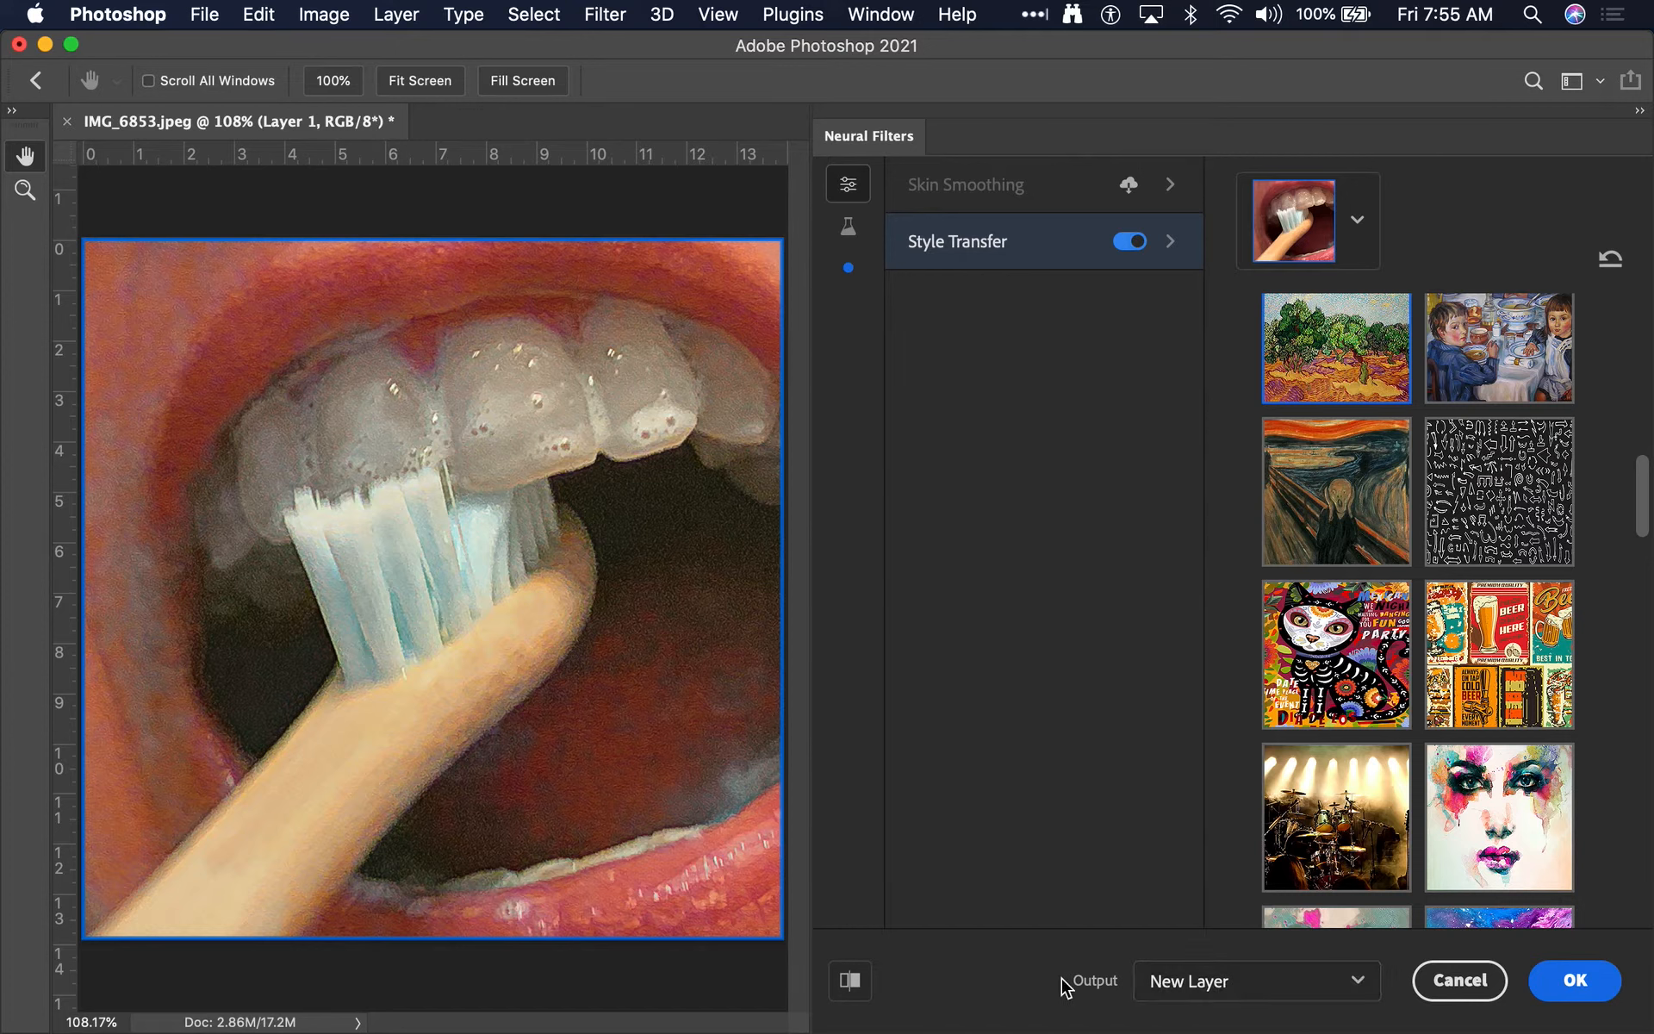
# Set the filter output to Current Layer and compare the stylized preview with the original photo several times
pyautogui.click(1350, 990)
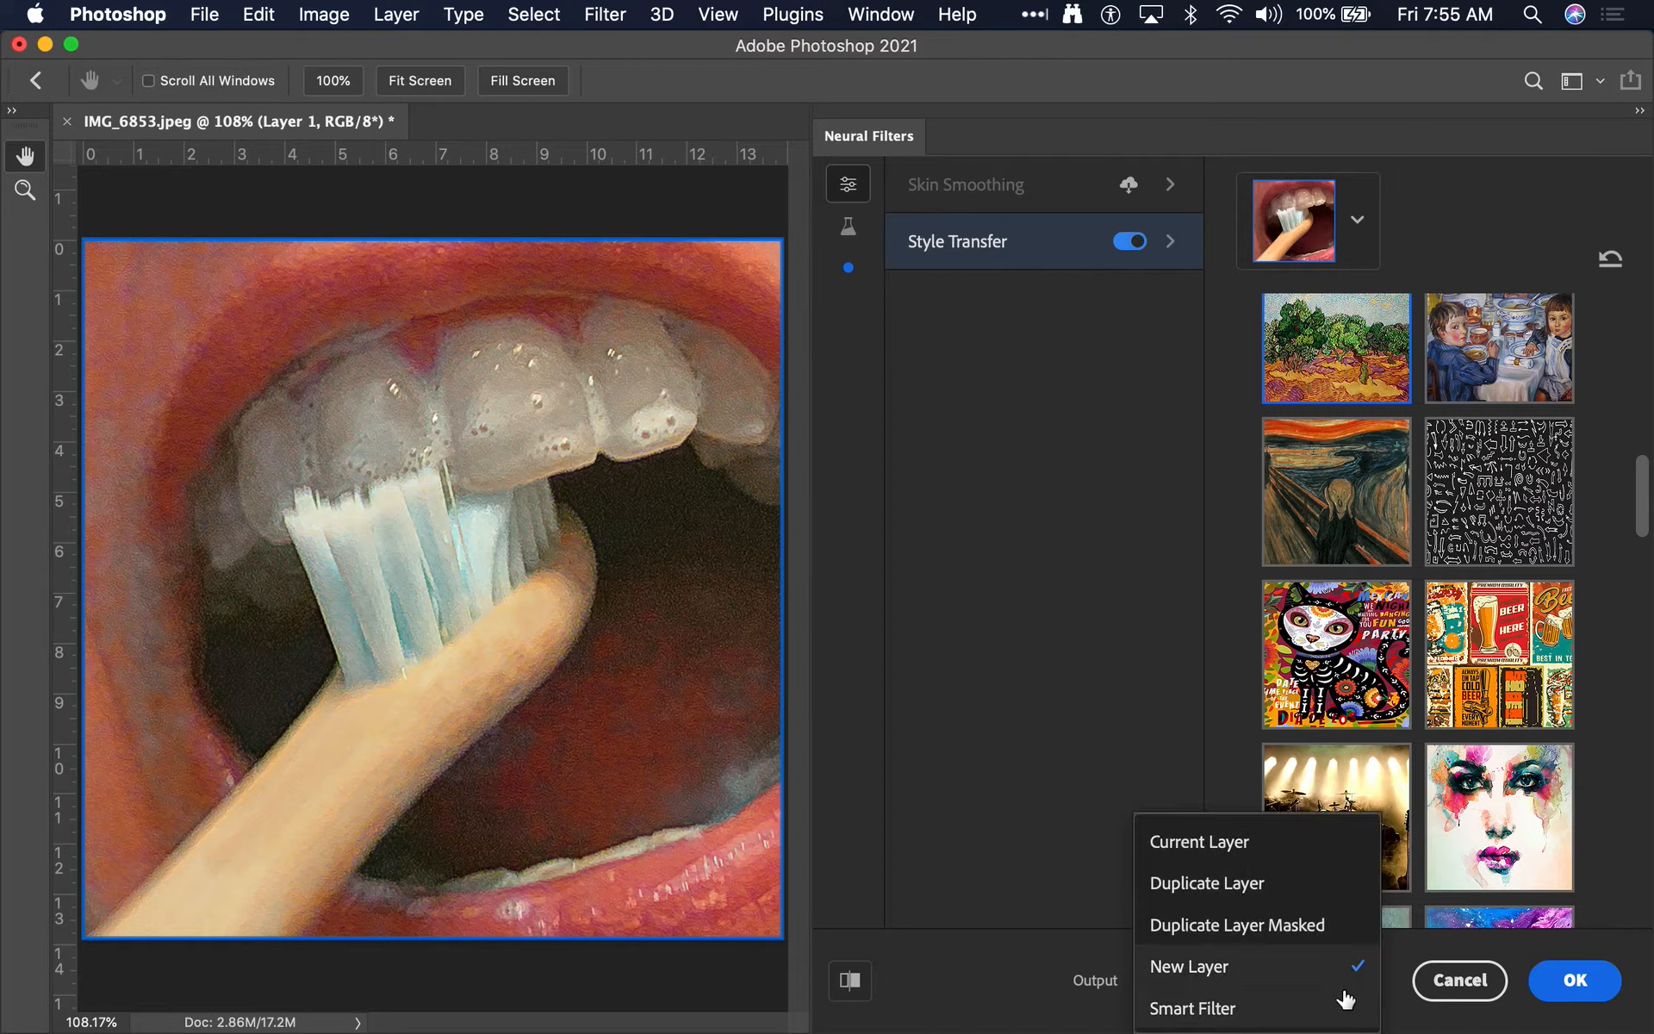
pyautogui.click(1259, 845)
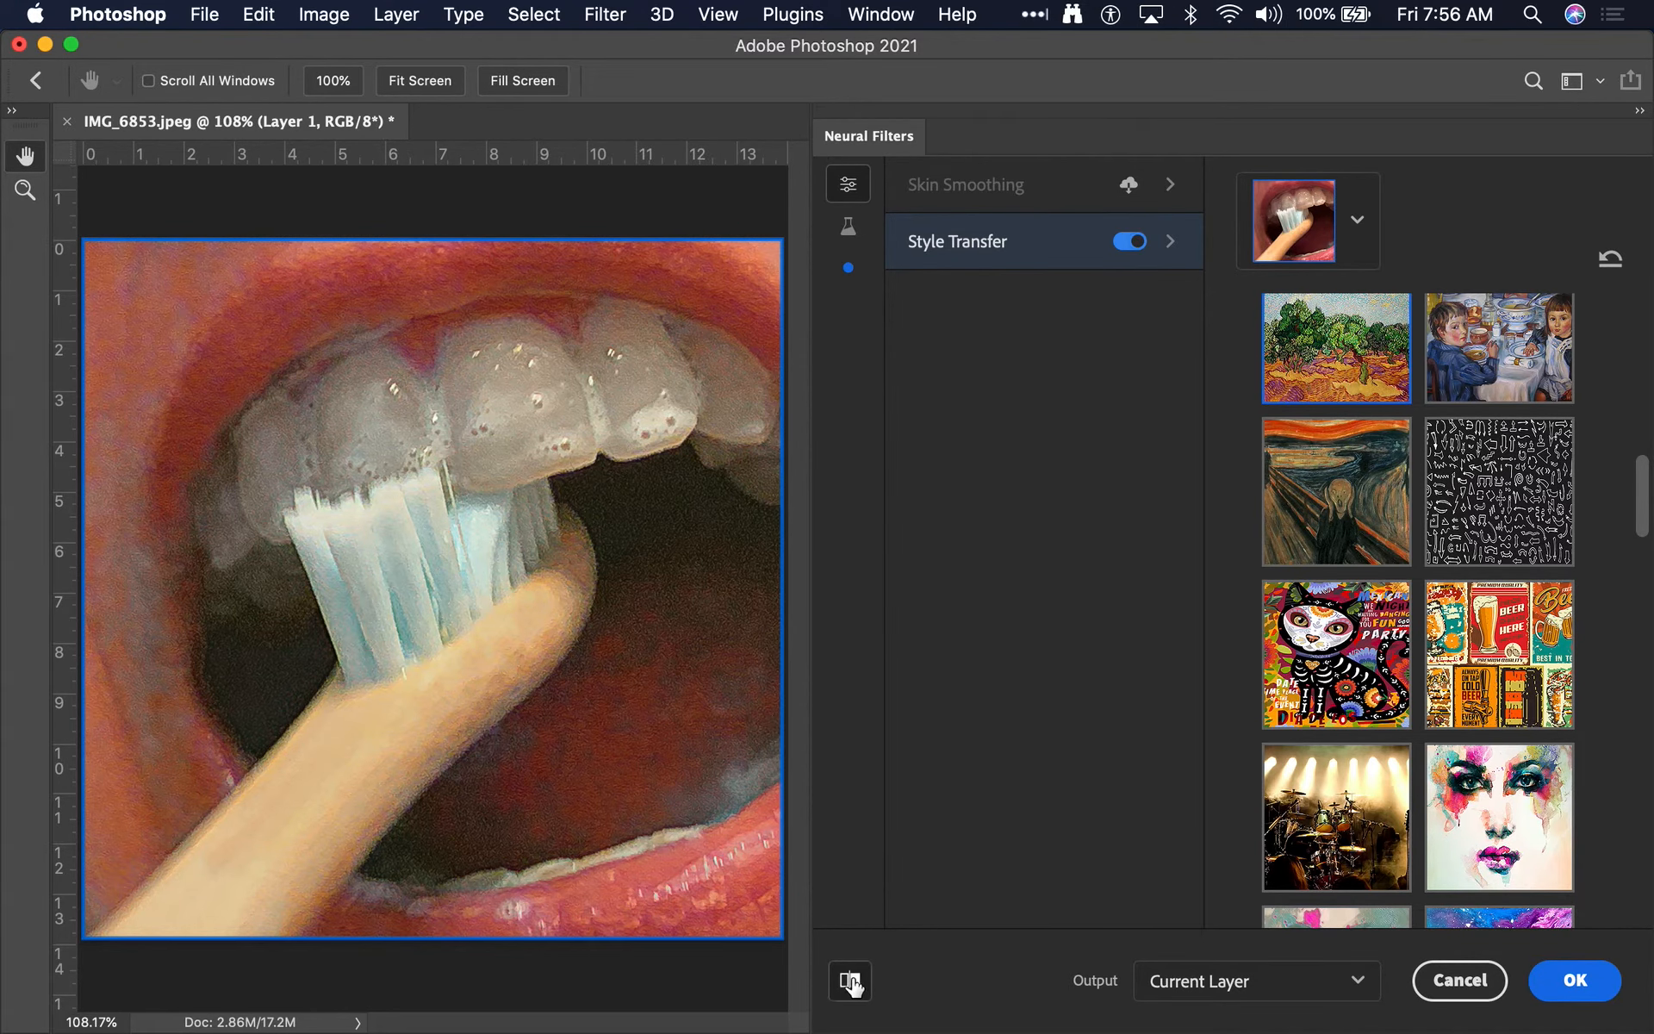
pyautogui.click(851, 984)
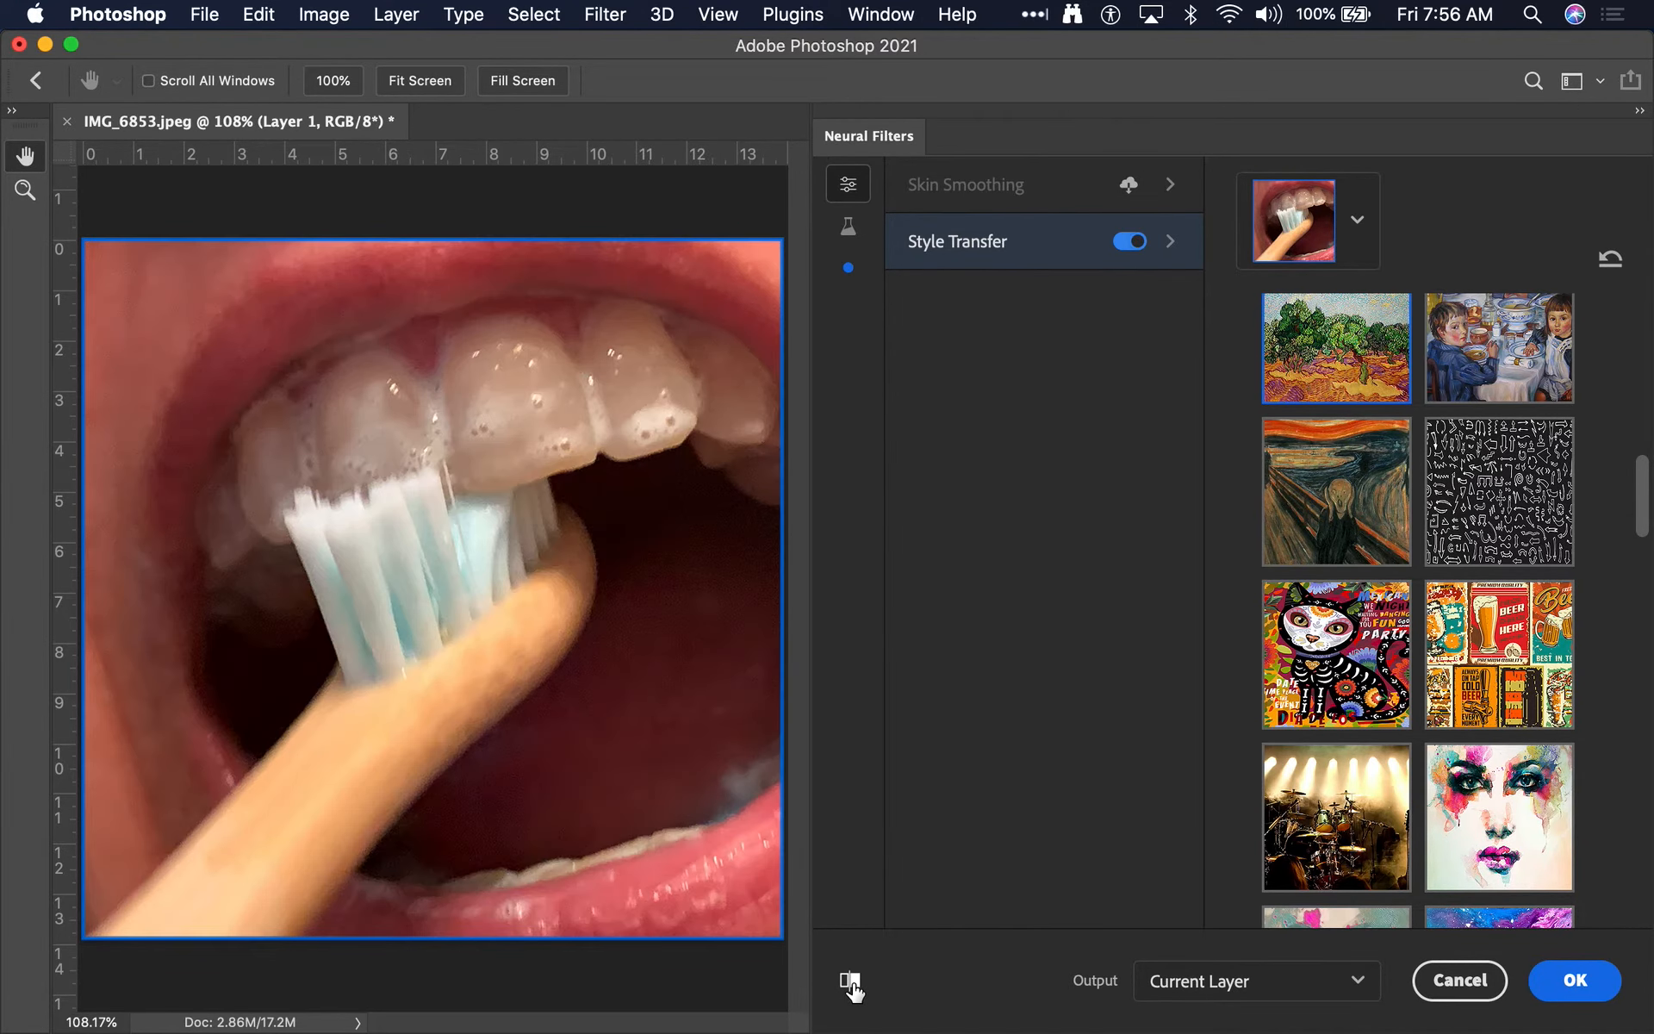
pyautogui.click(852, 987)
pyautogui.click(852, 987)
pyautogui.click(852, 987)
pyautogui.click(852, 987)
pyautogui.click(852, 987)
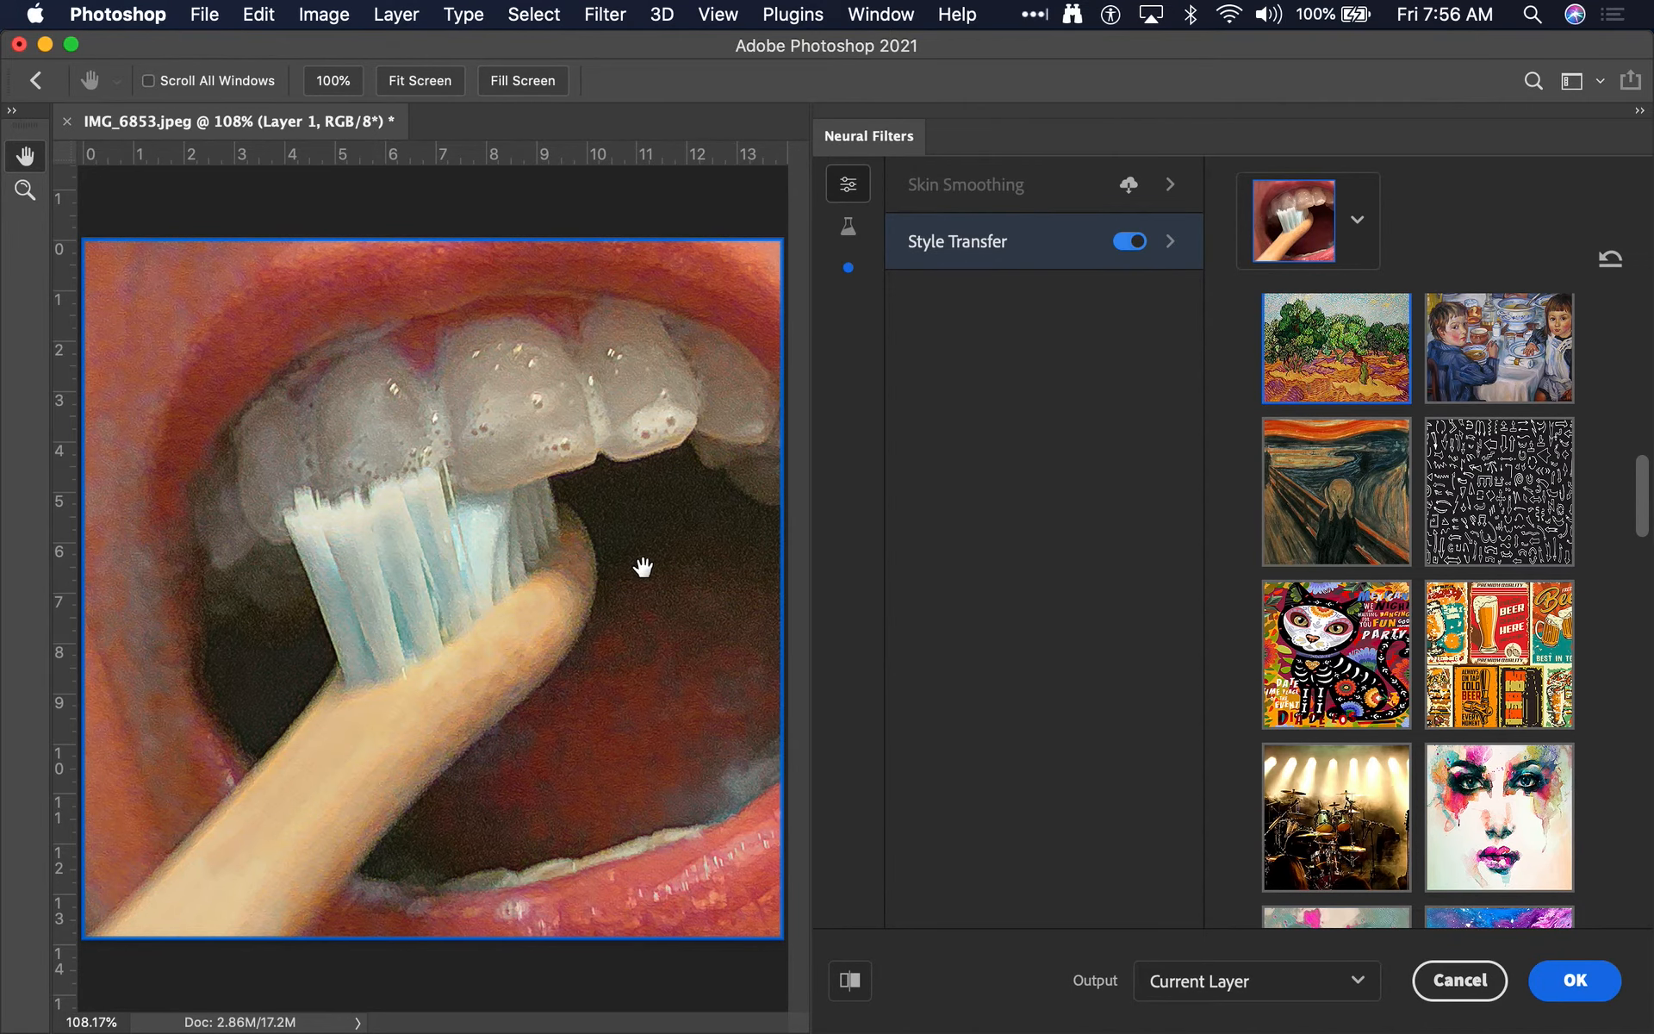
# Collapse the style list, select the colorful face style, set Style strength to 50 and apply the Style Transfer
pyautogui.scroll(-15, 1509, 534)
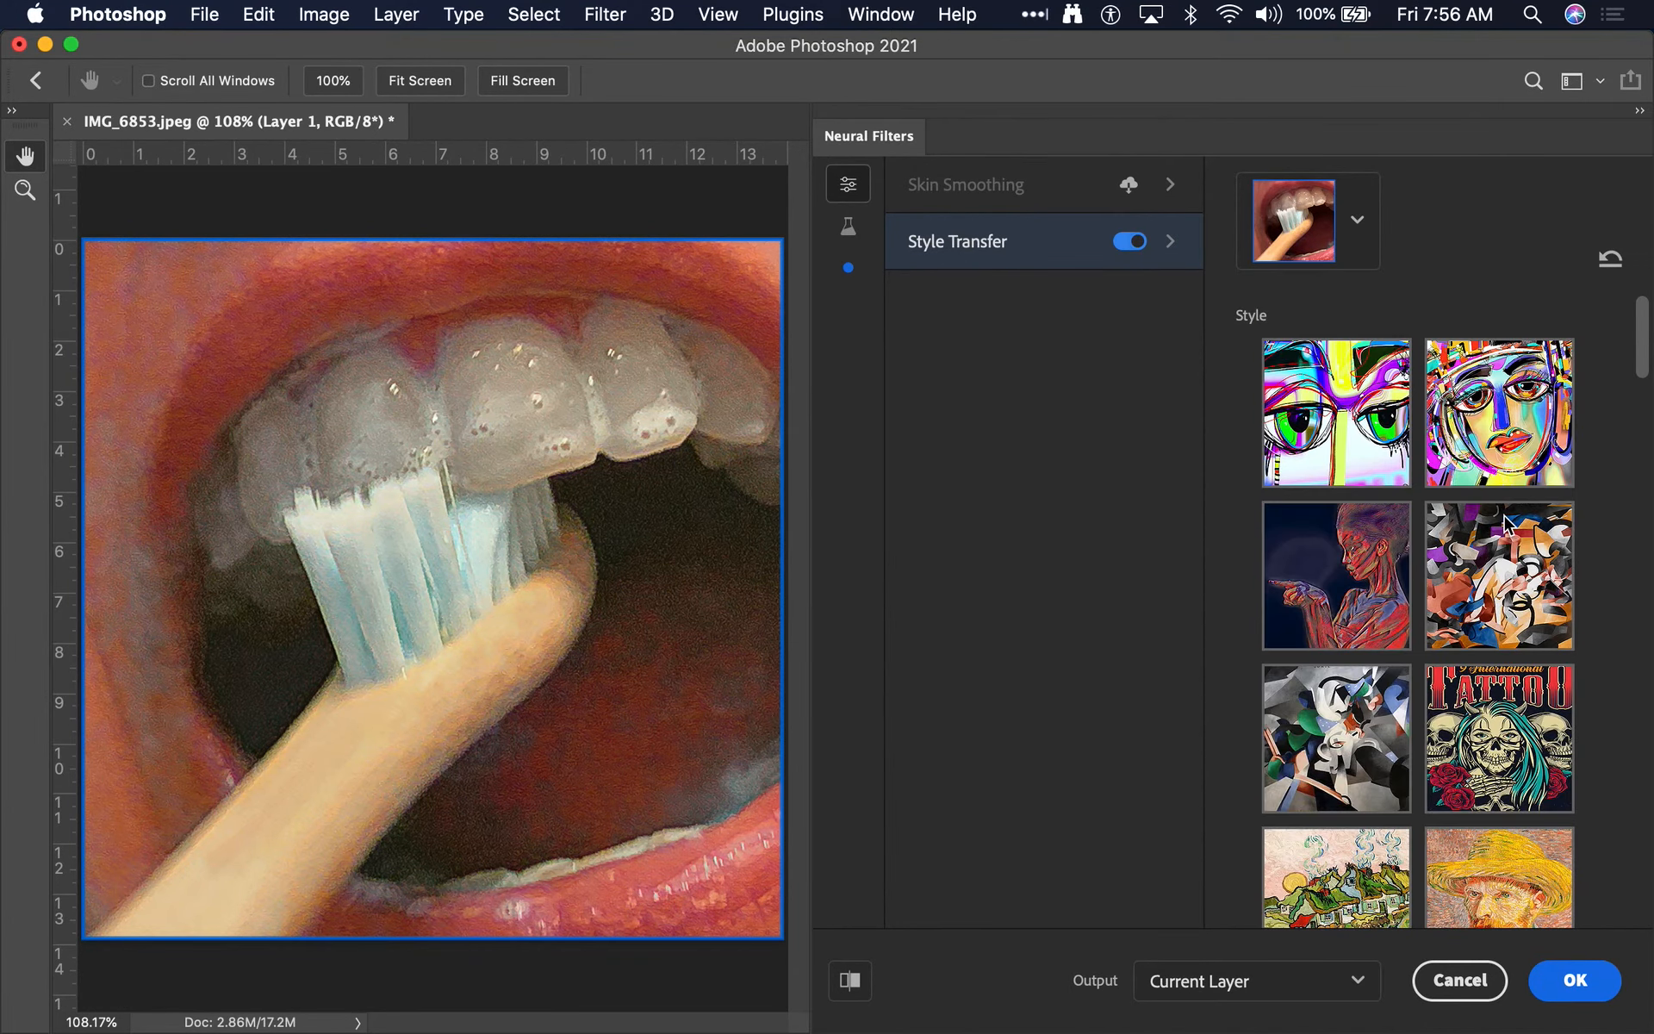
pyautogui.scroll(3, 1509, 516)
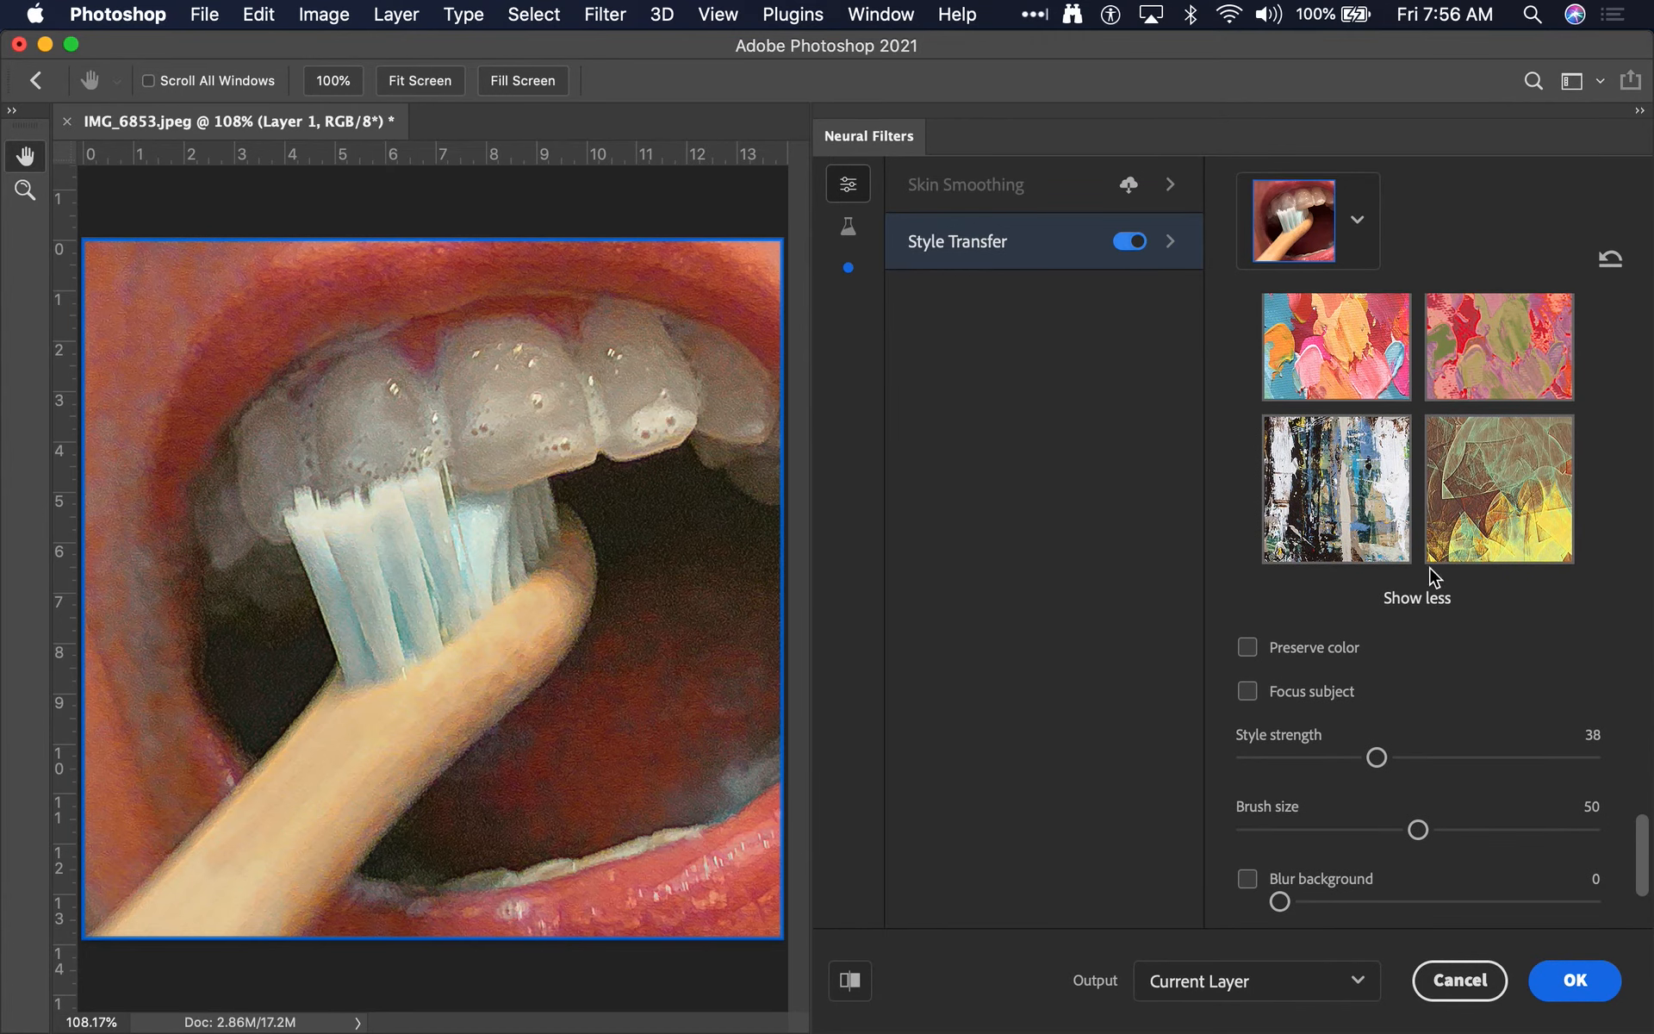
pyautogui.click(1426, 600)
pyautogui.scroll(5, 1490, 457)
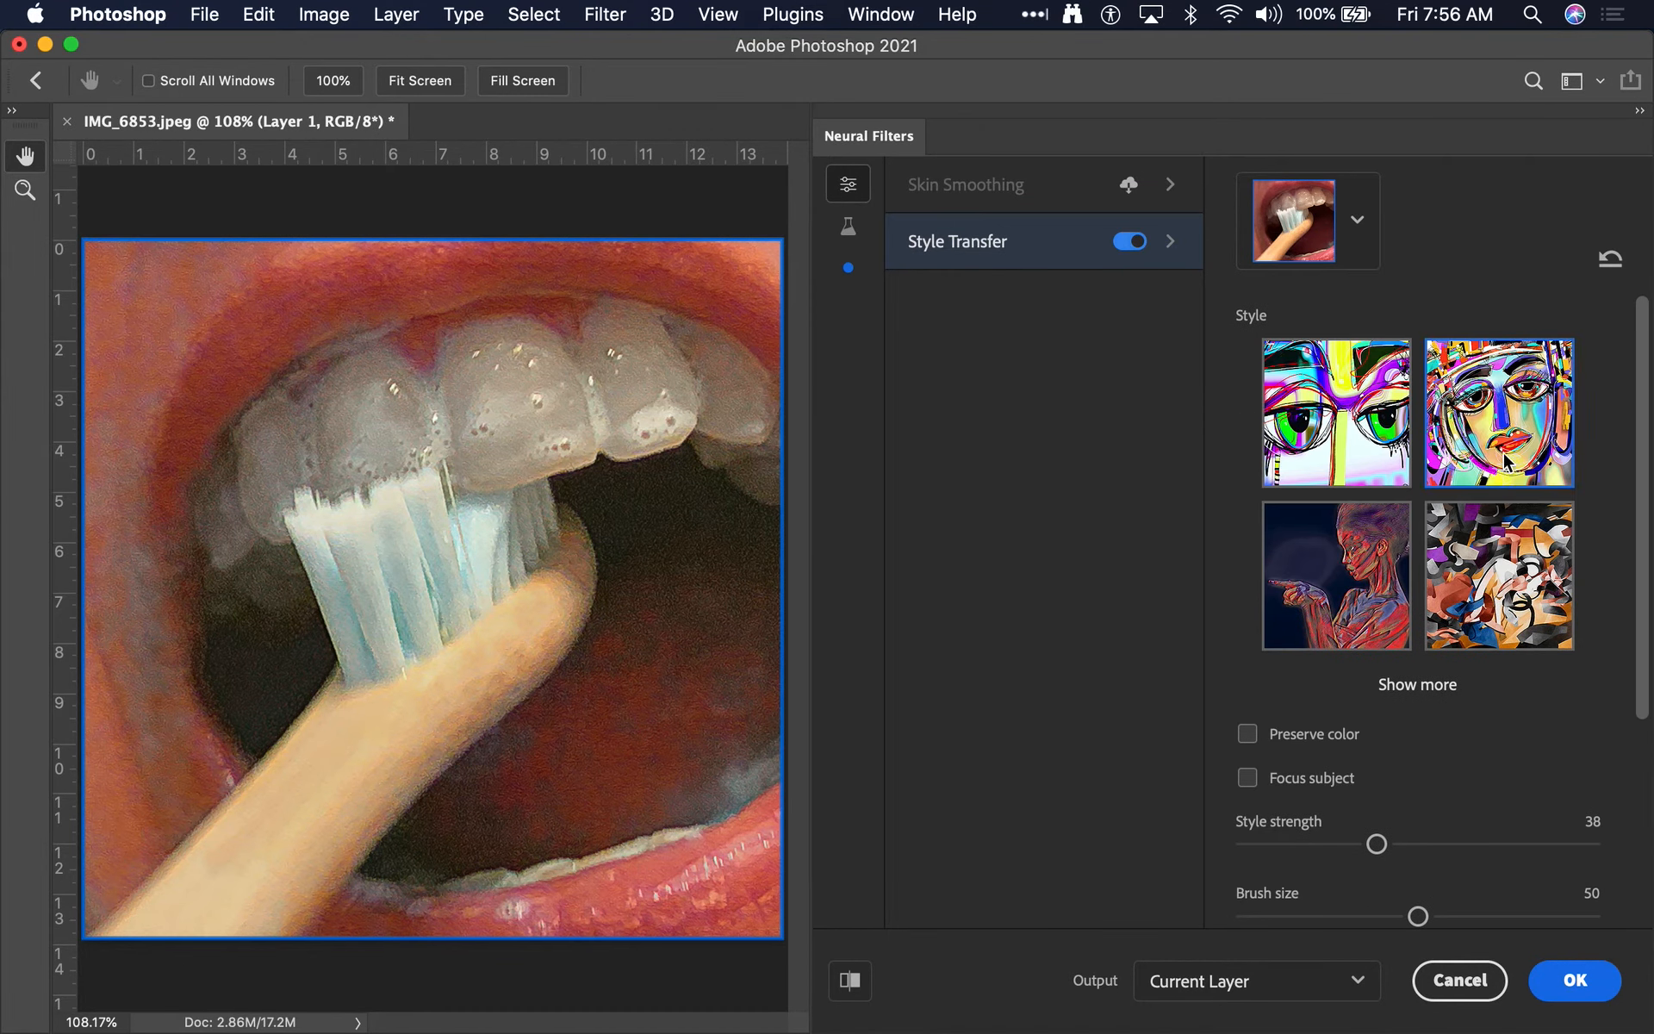
pyautogui.click(1506, 462)
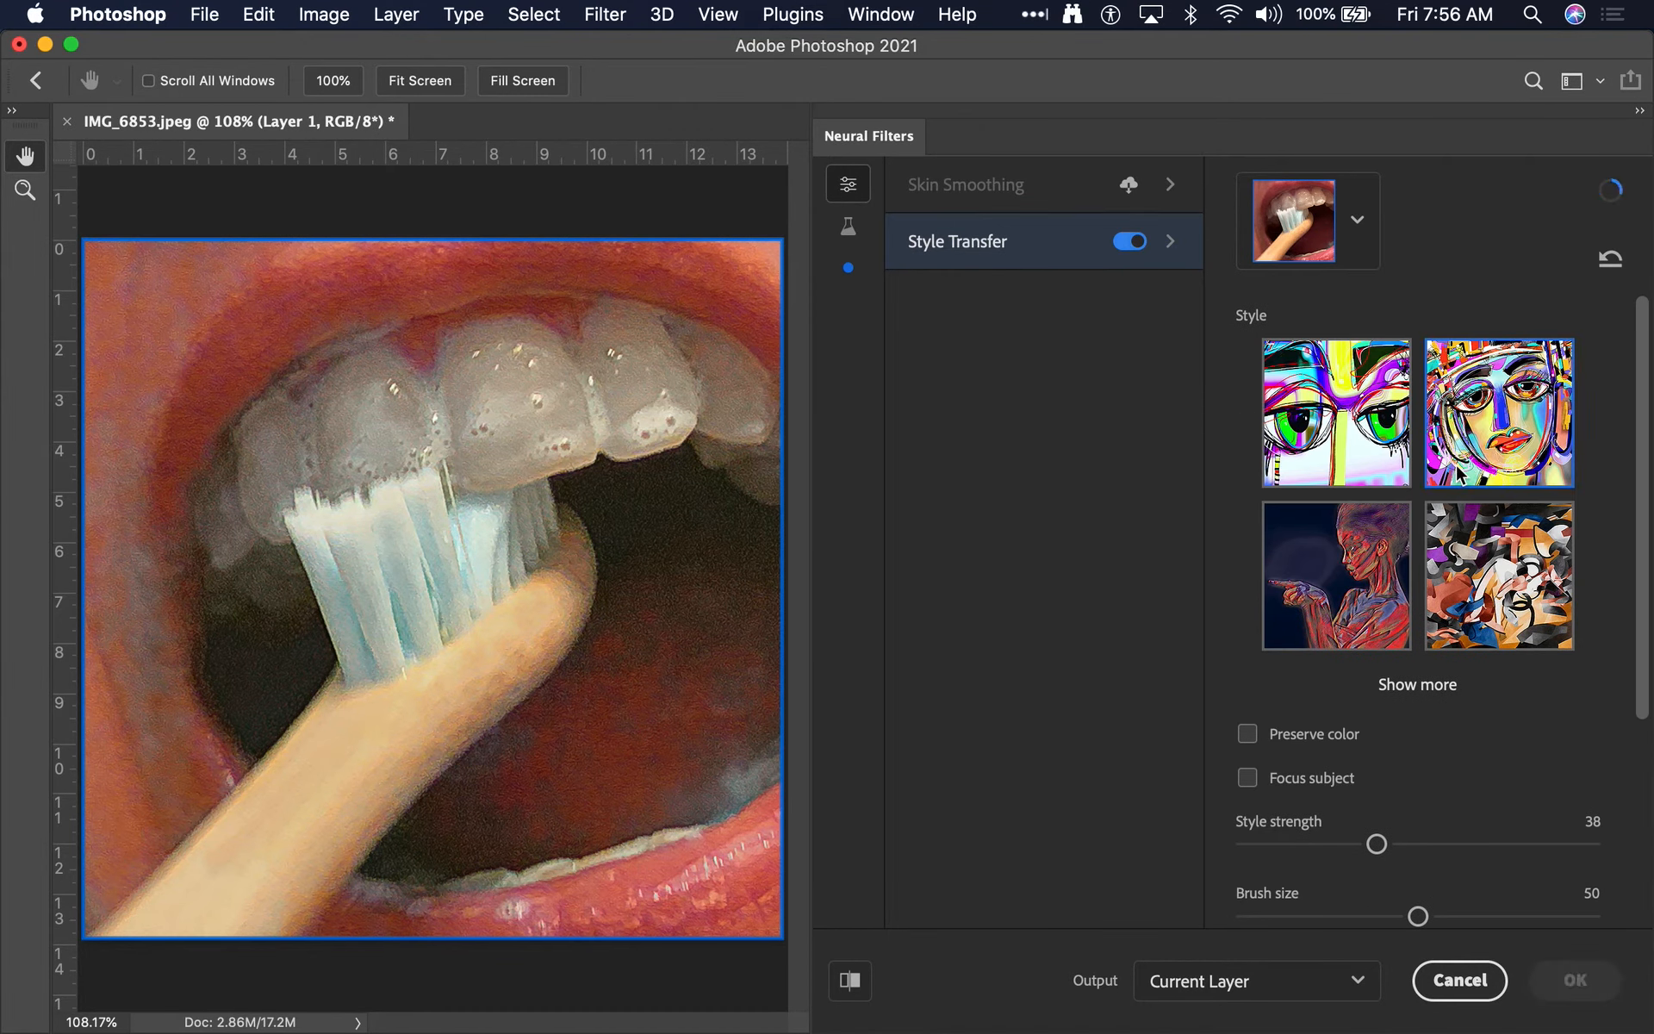
pyautogui.moveTo(1376, 843); pyautogui.dragTo(1419, 846)
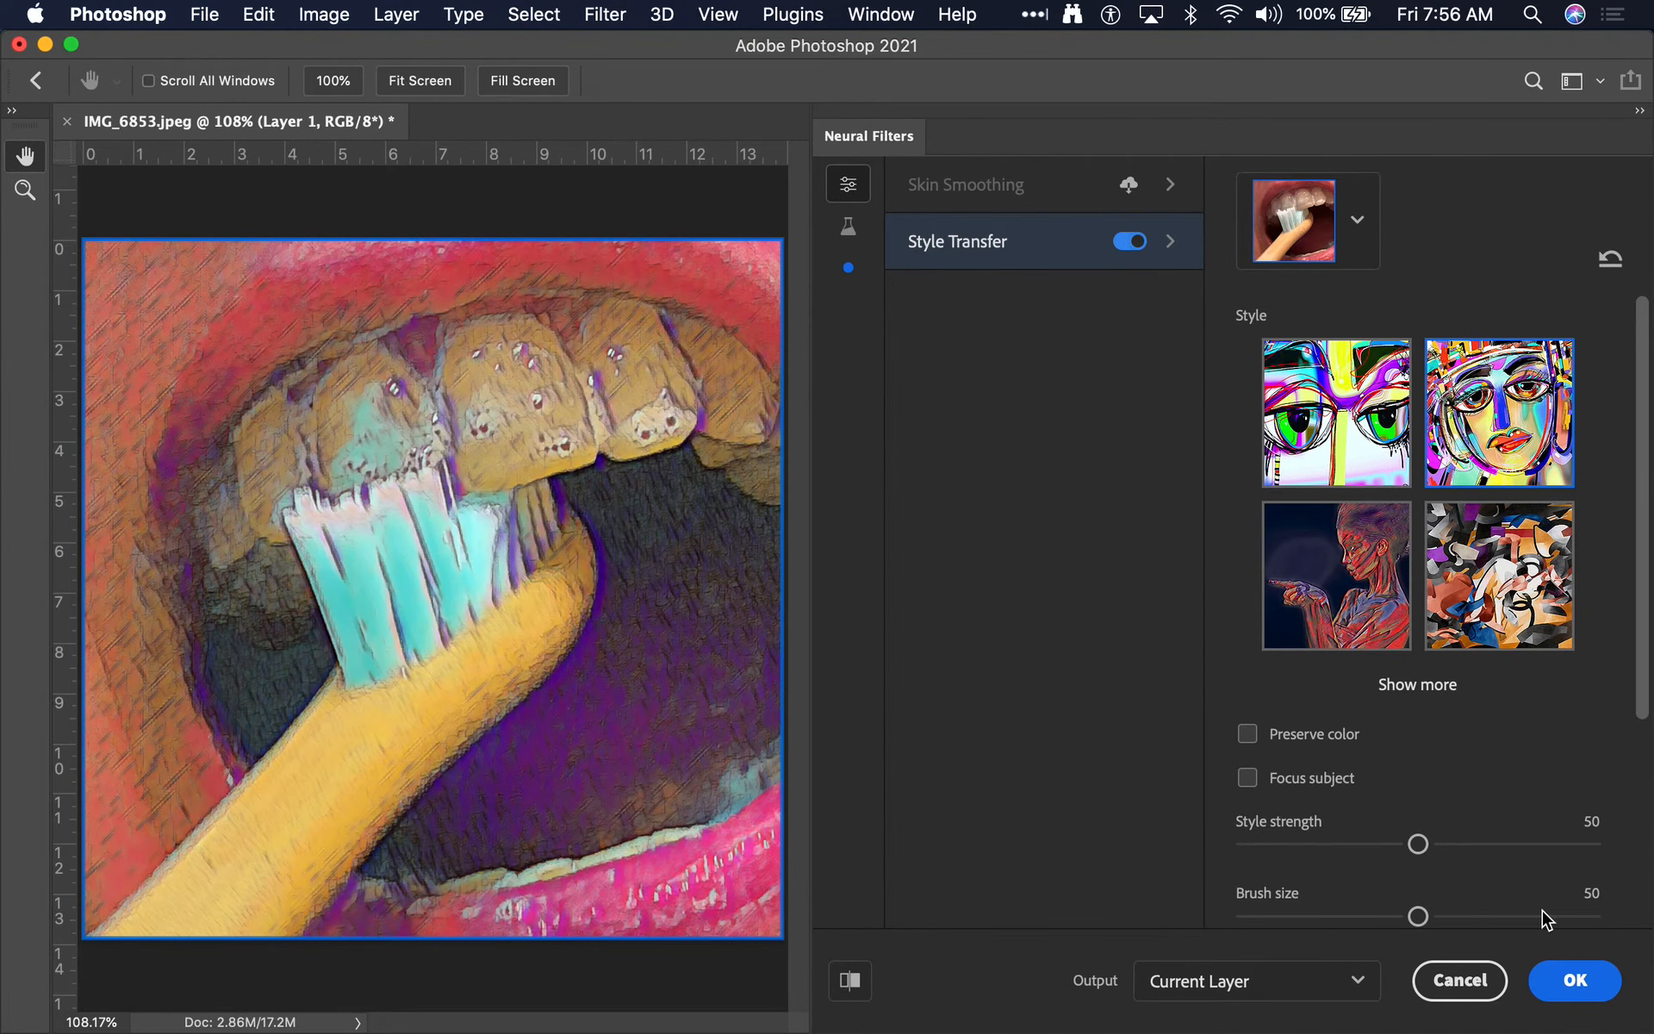
pyautogui.click(1575, 980)
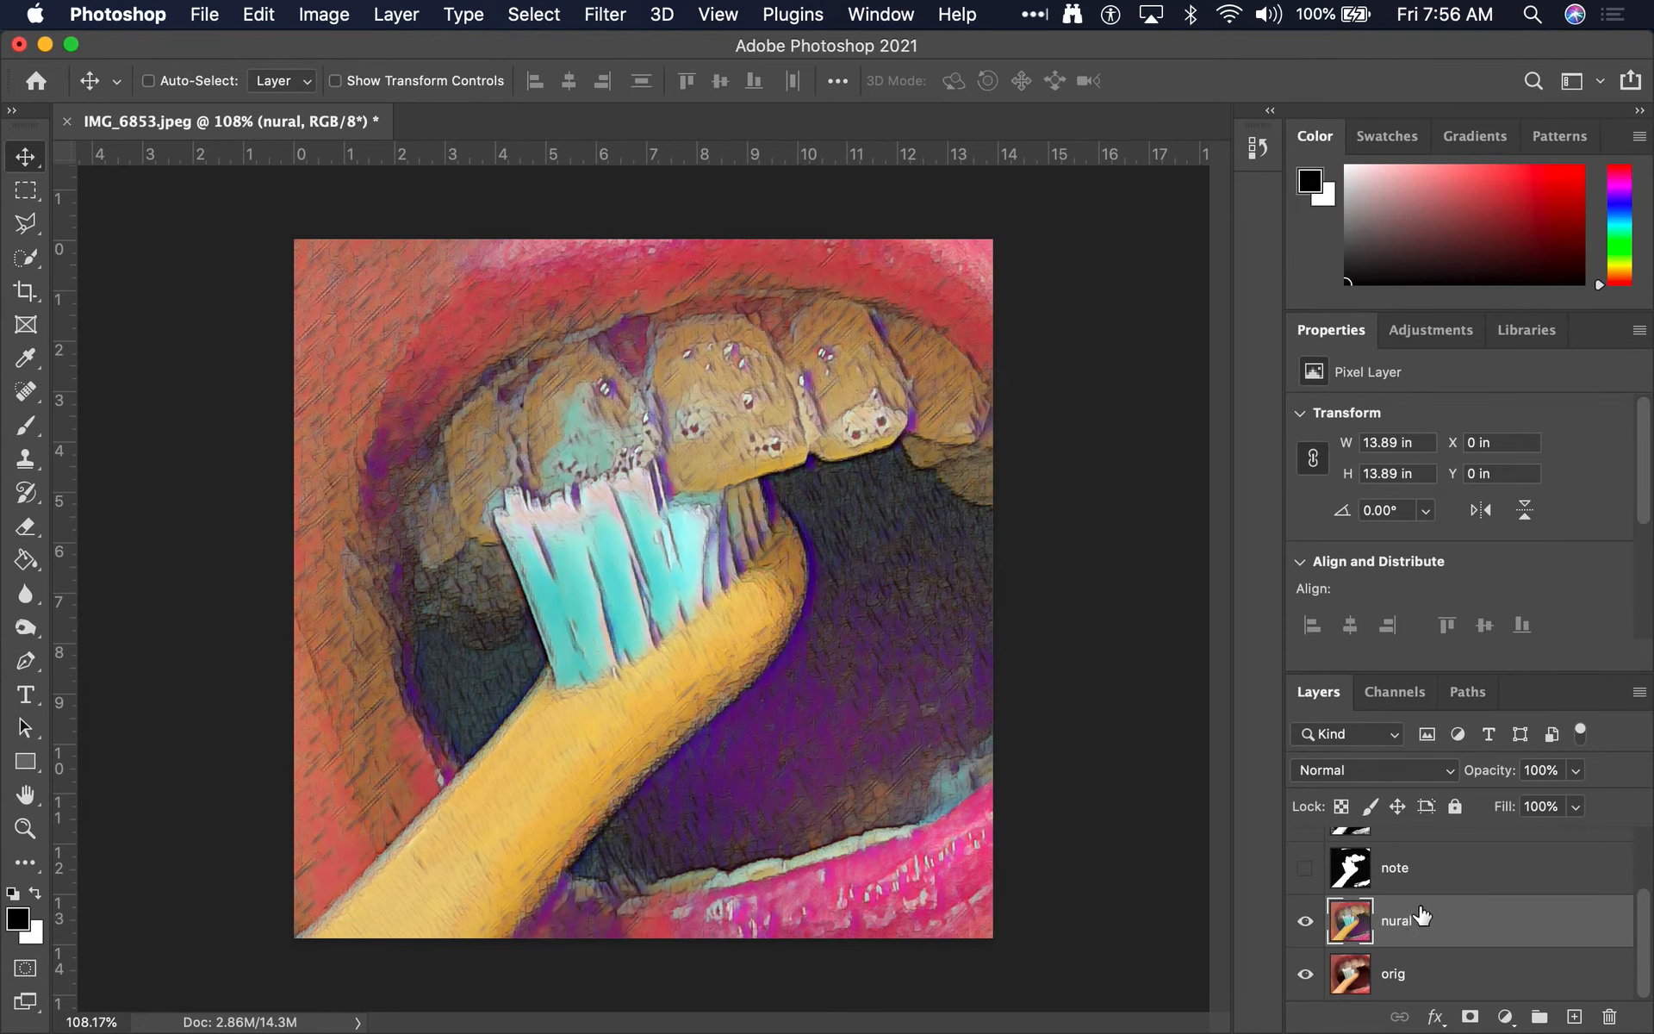
# Compare the nural layer with the original by toggling its visibility, and look through the layer stack
pyautogui.click(1307, 926)
pyautogui.click(1307, 926)
pyautogui.scroll(3, 1436, 928)
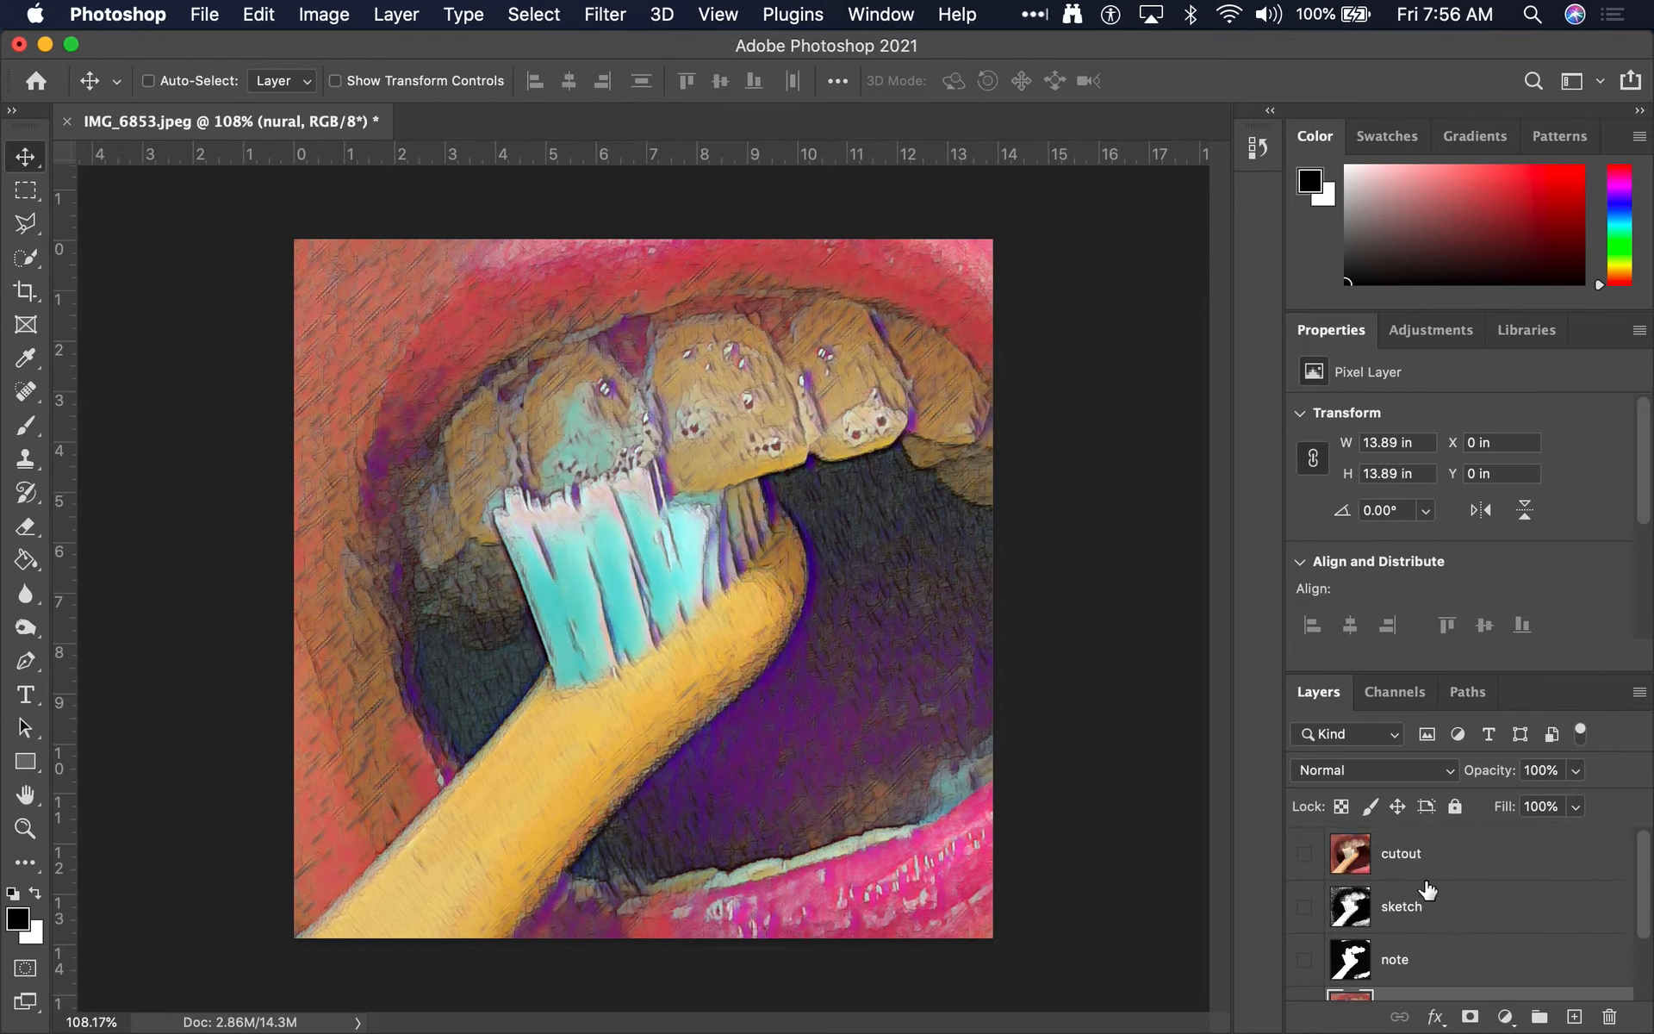
pyautogui.scroll(-2, 1428, 926)
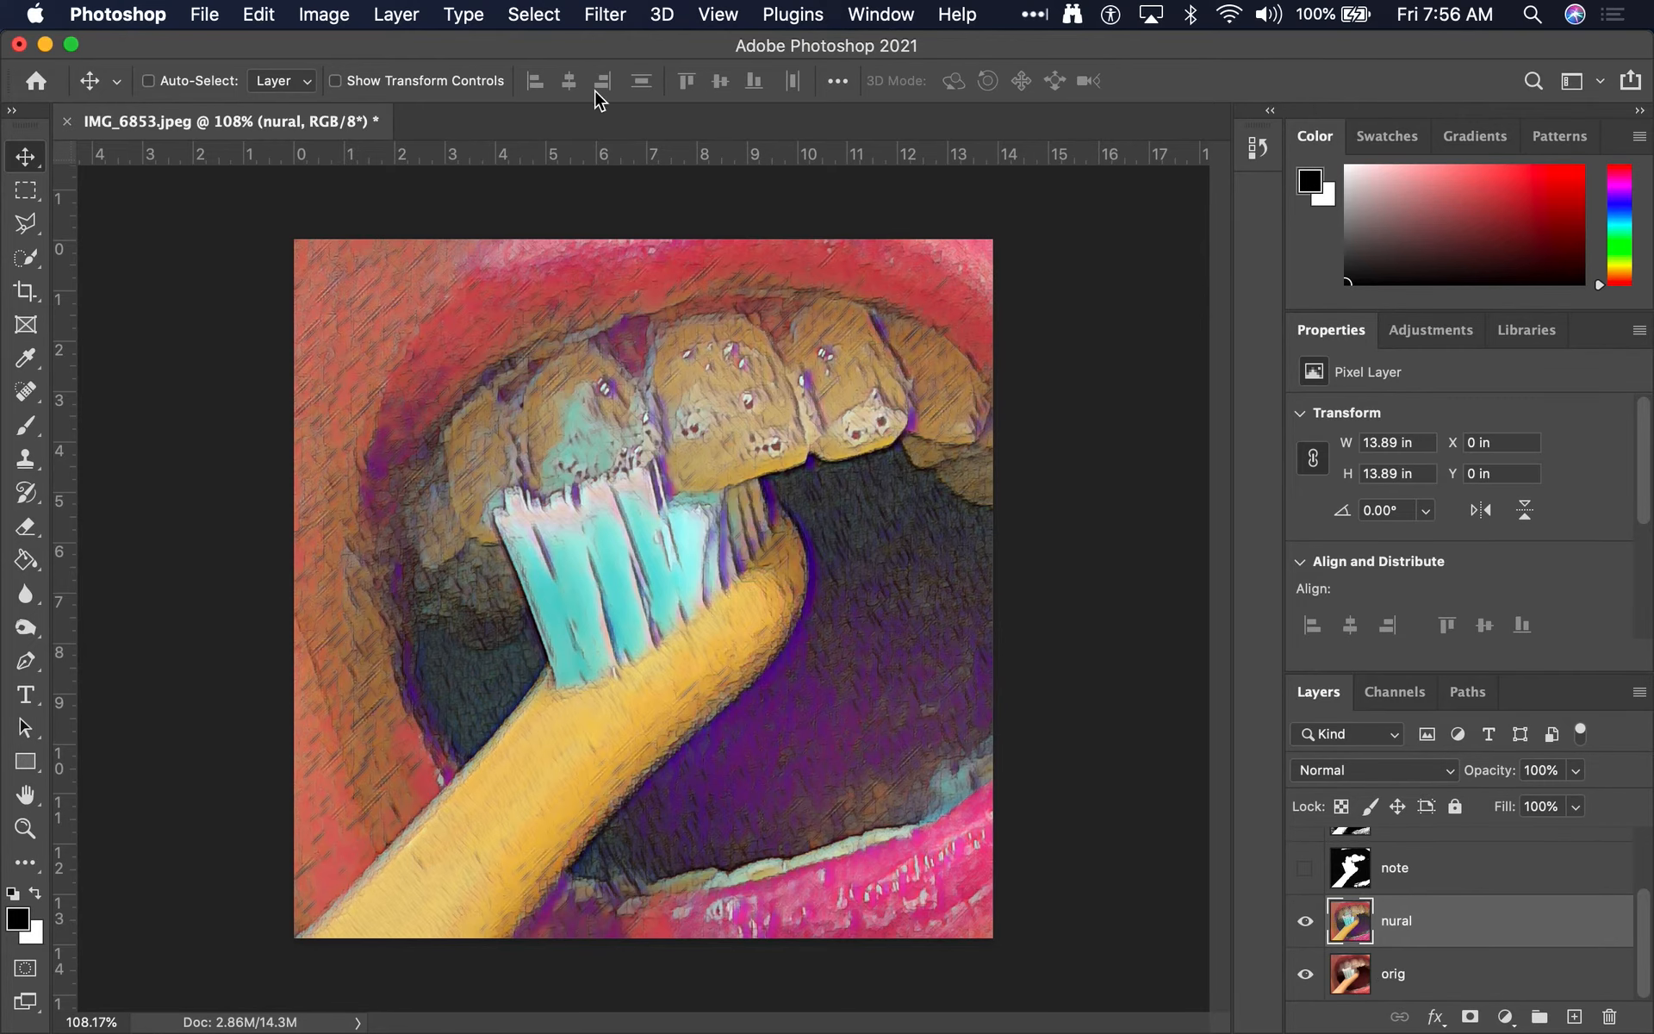
# Save the layered document to the Desktop as faur2.psd in Photoshop format with Maximize Compatibility on
pyautogui.click(204, 14)
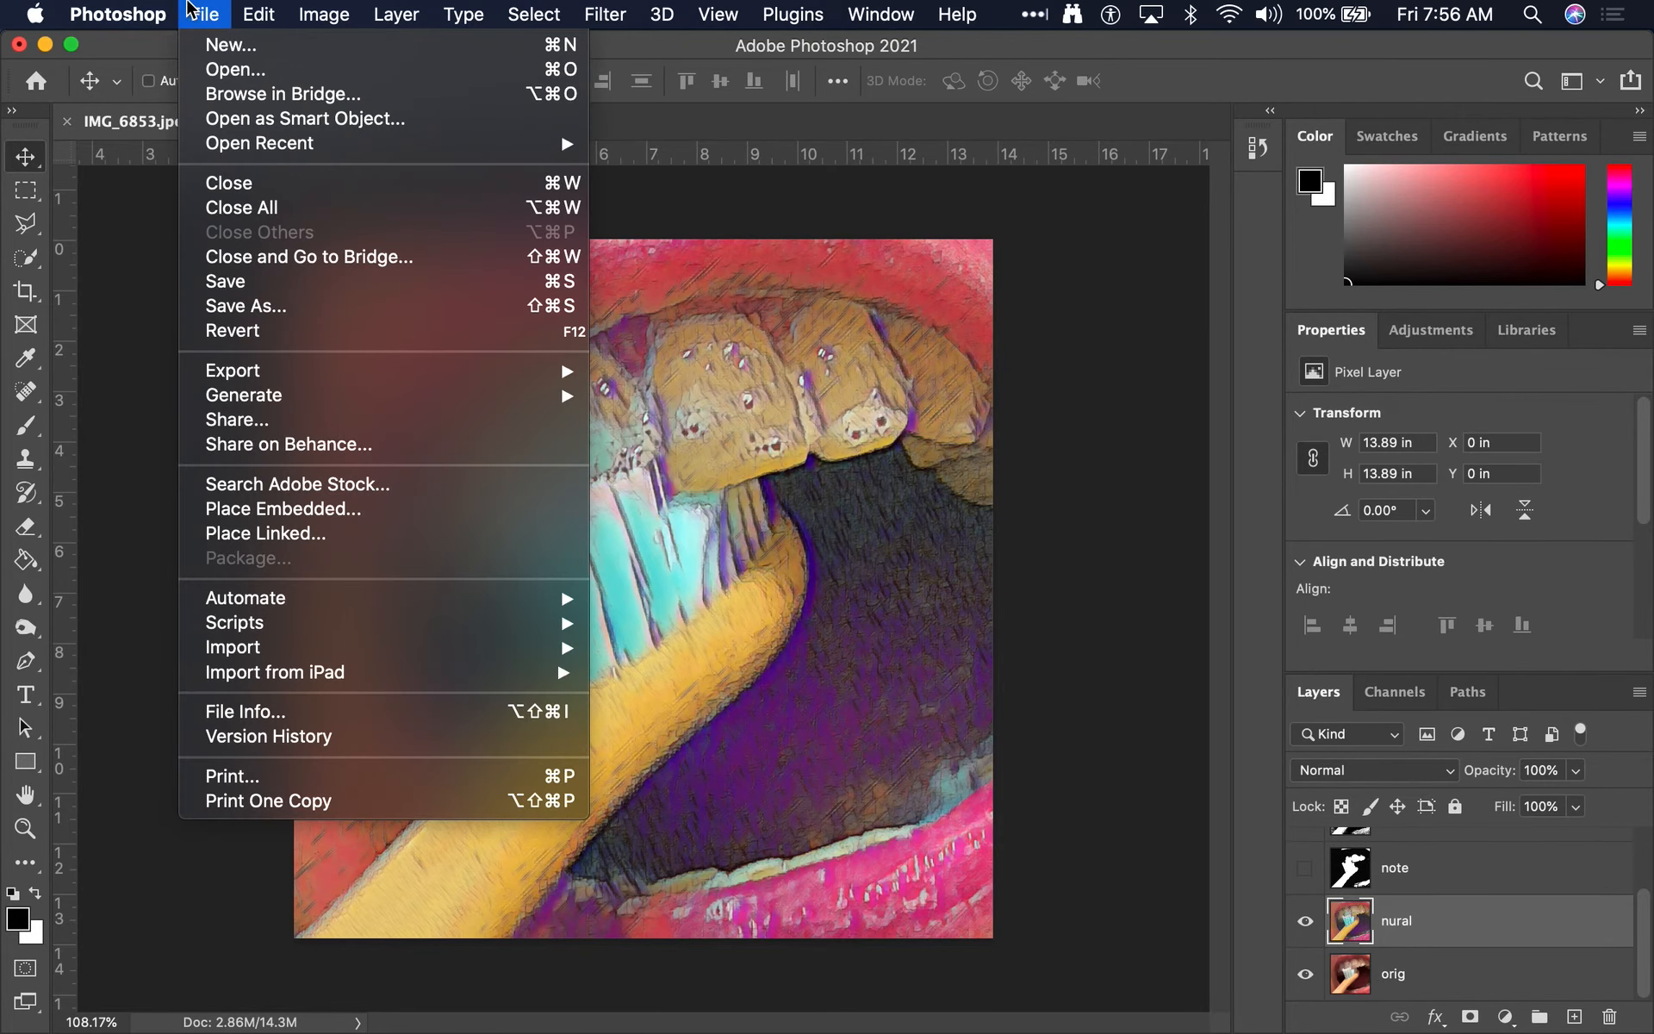
pyautogui.click(256, 312)
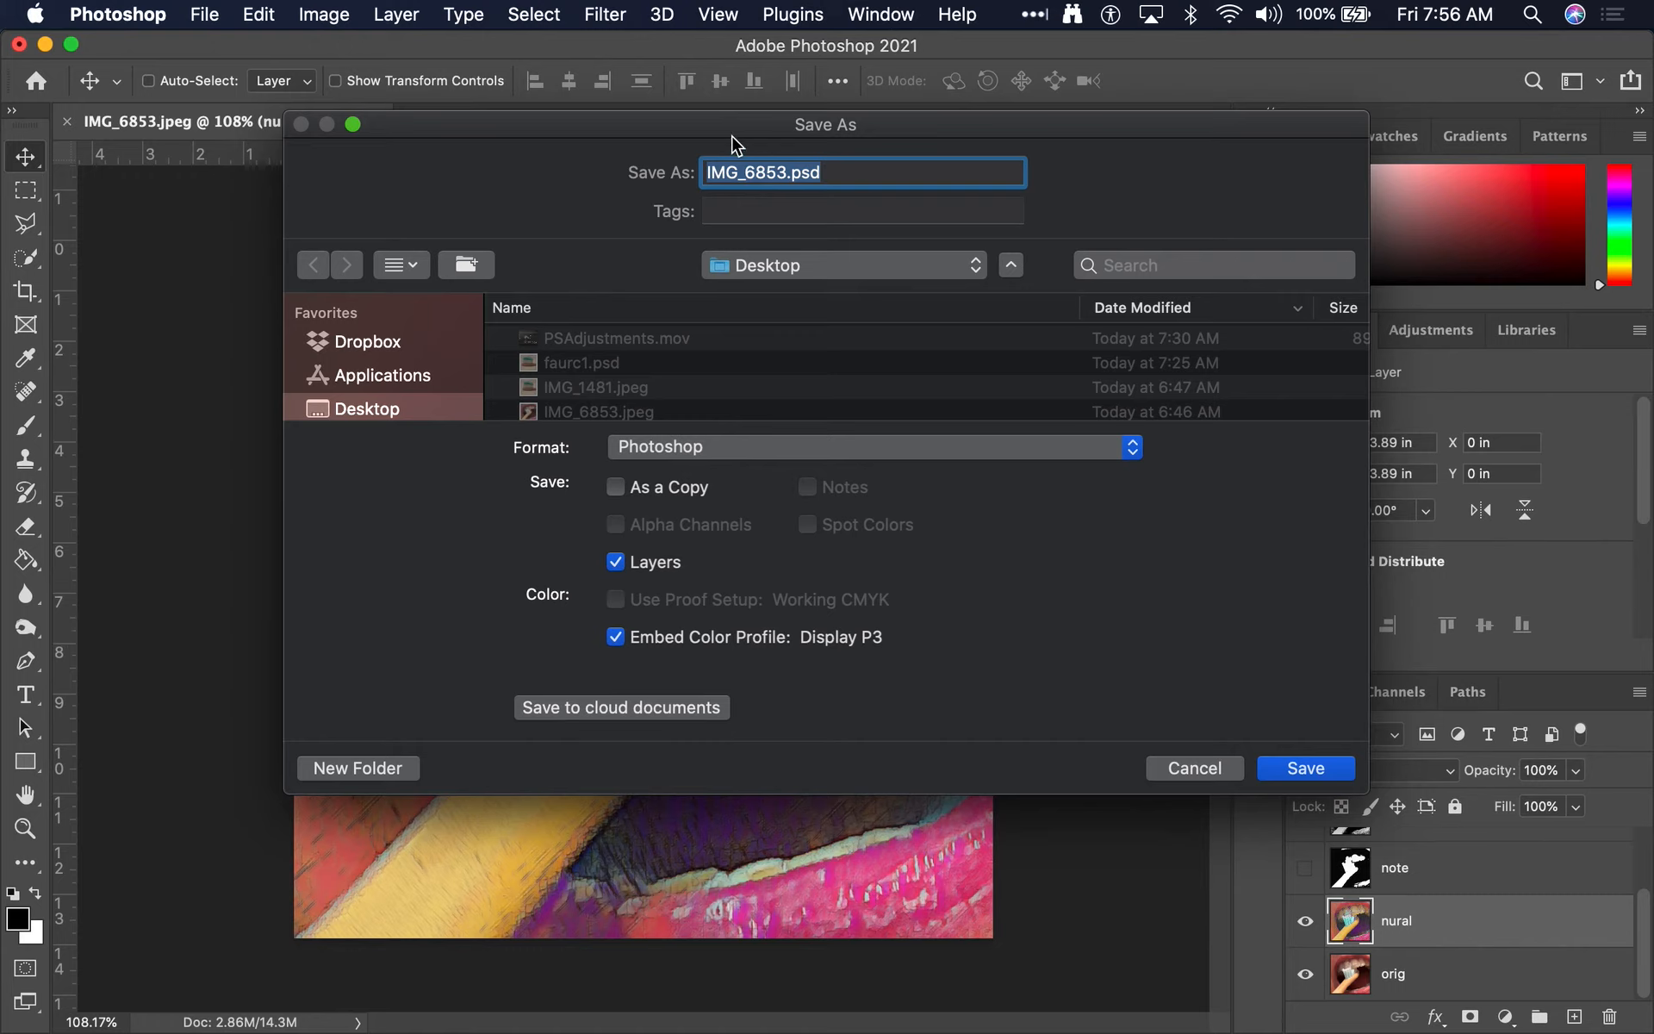
pyautogui.doubleClick(778, 176)
pyautogui.write('fa')
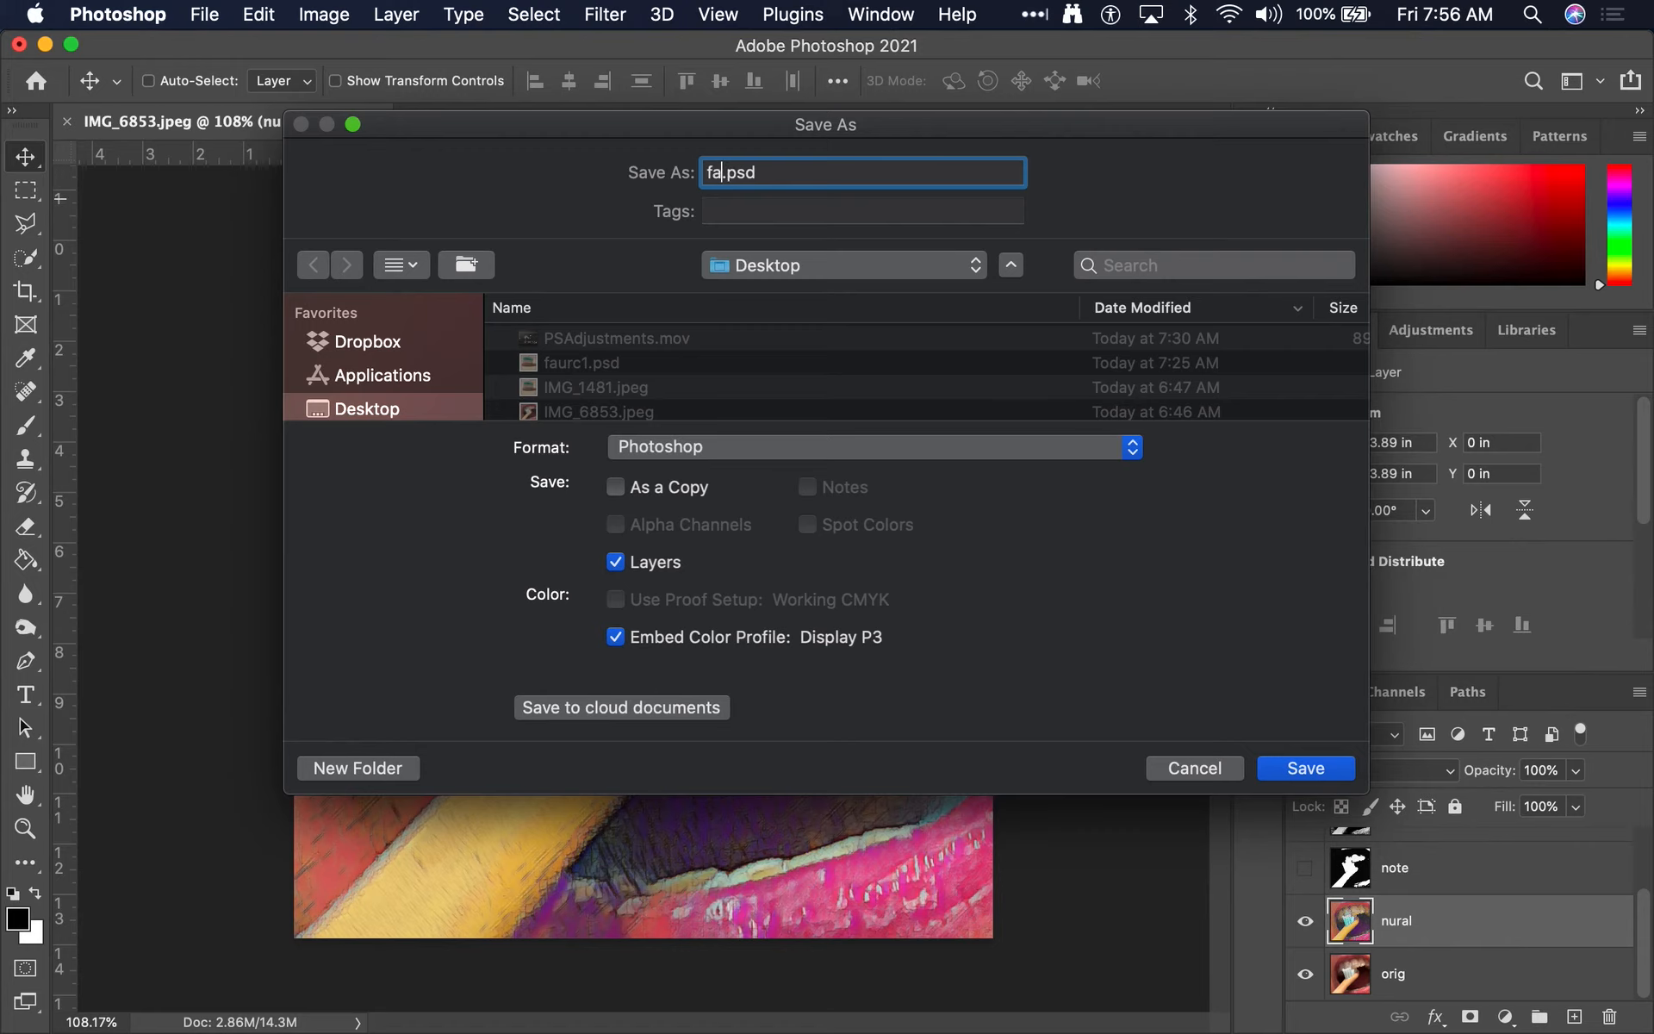
pyautogui.write('ur2')
pyautogui.click(742, 449)
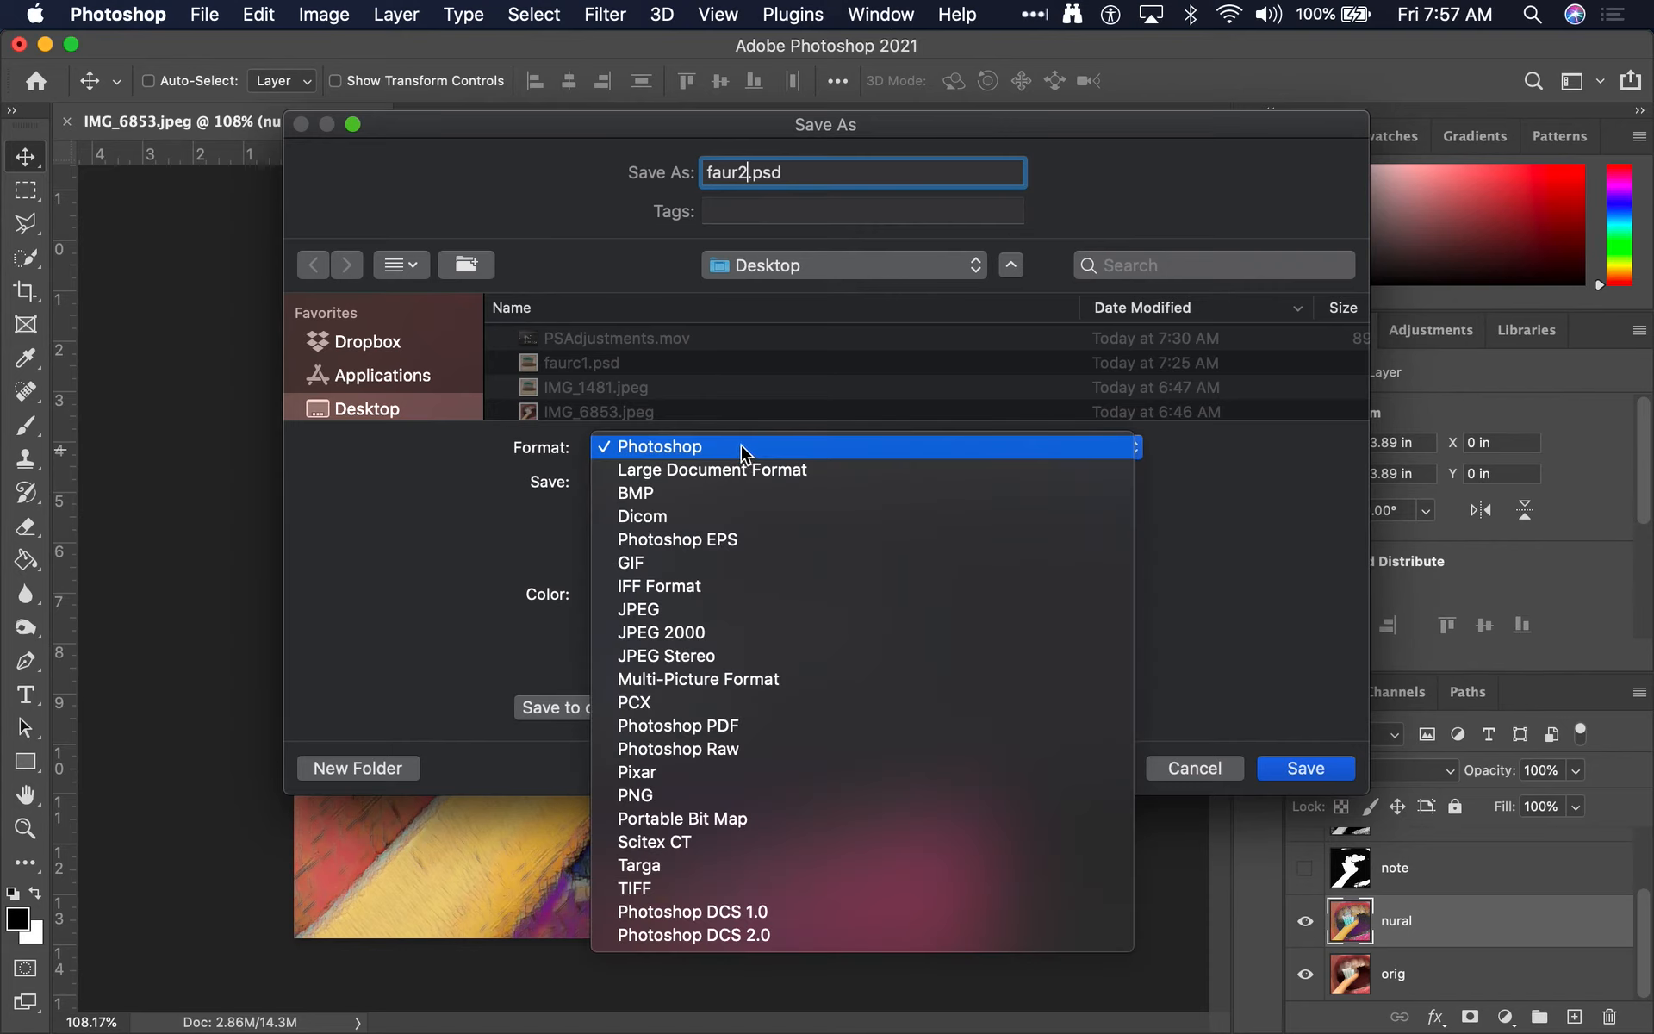
pyautogui.click(457, 571)
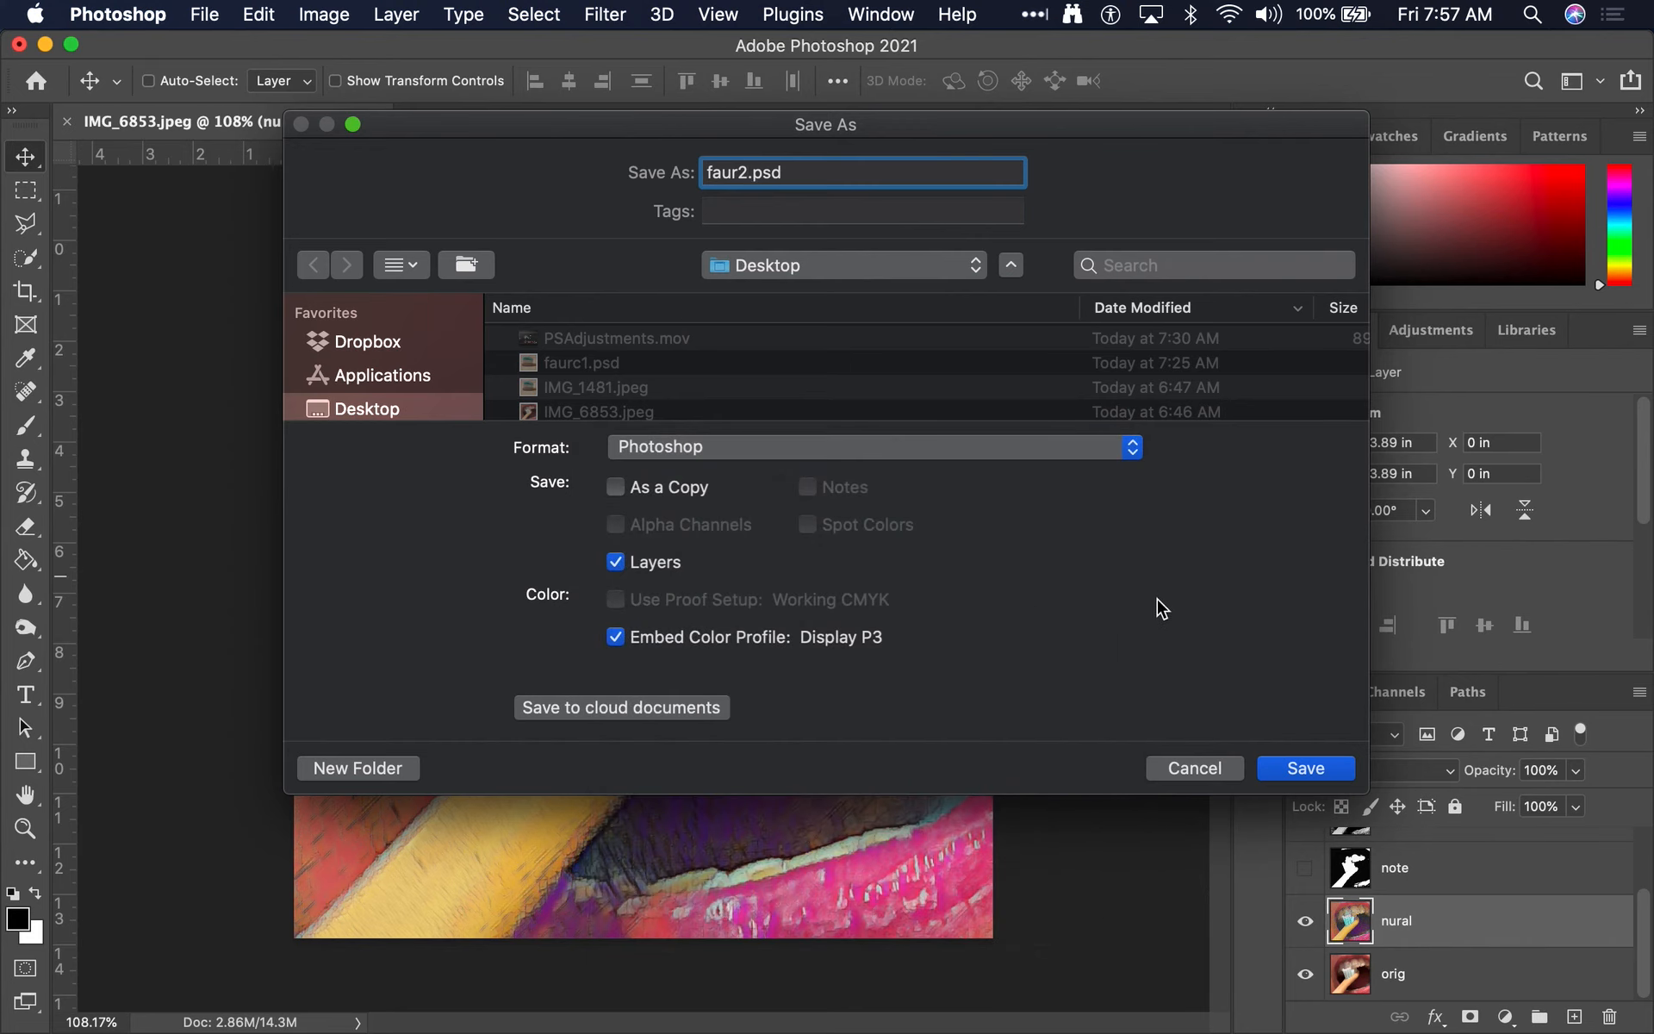
pyautogui.click(1310, 769)
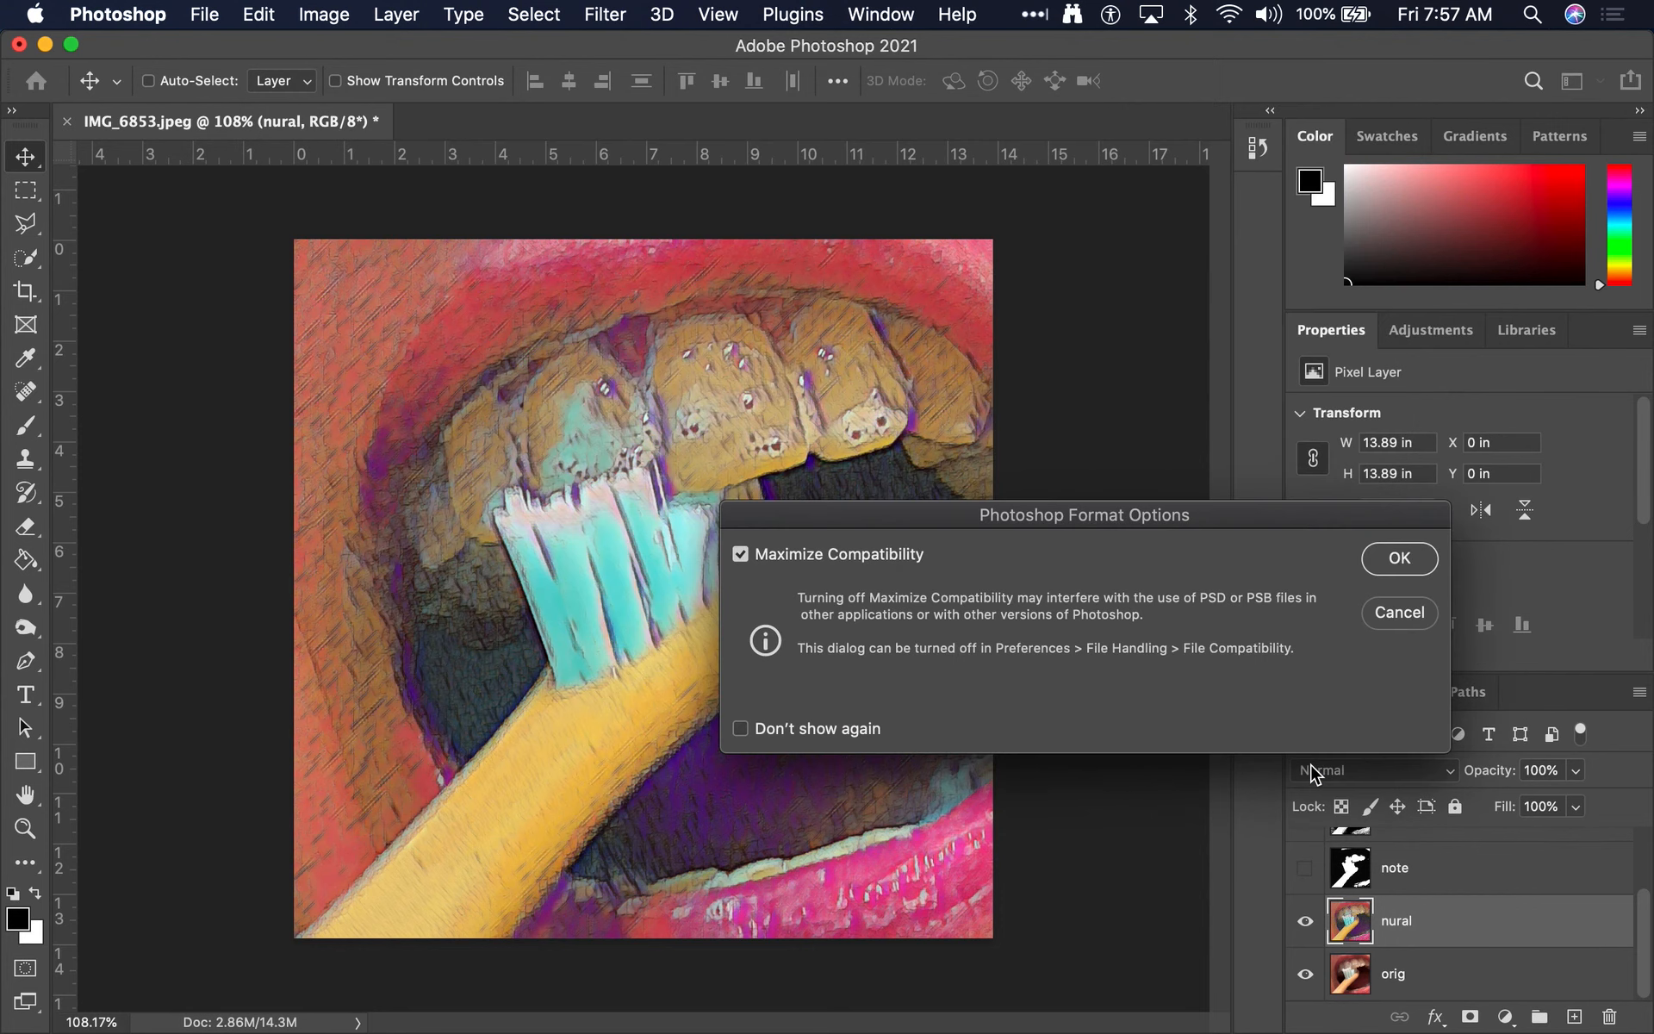
pyautogui.click(1417, 561)
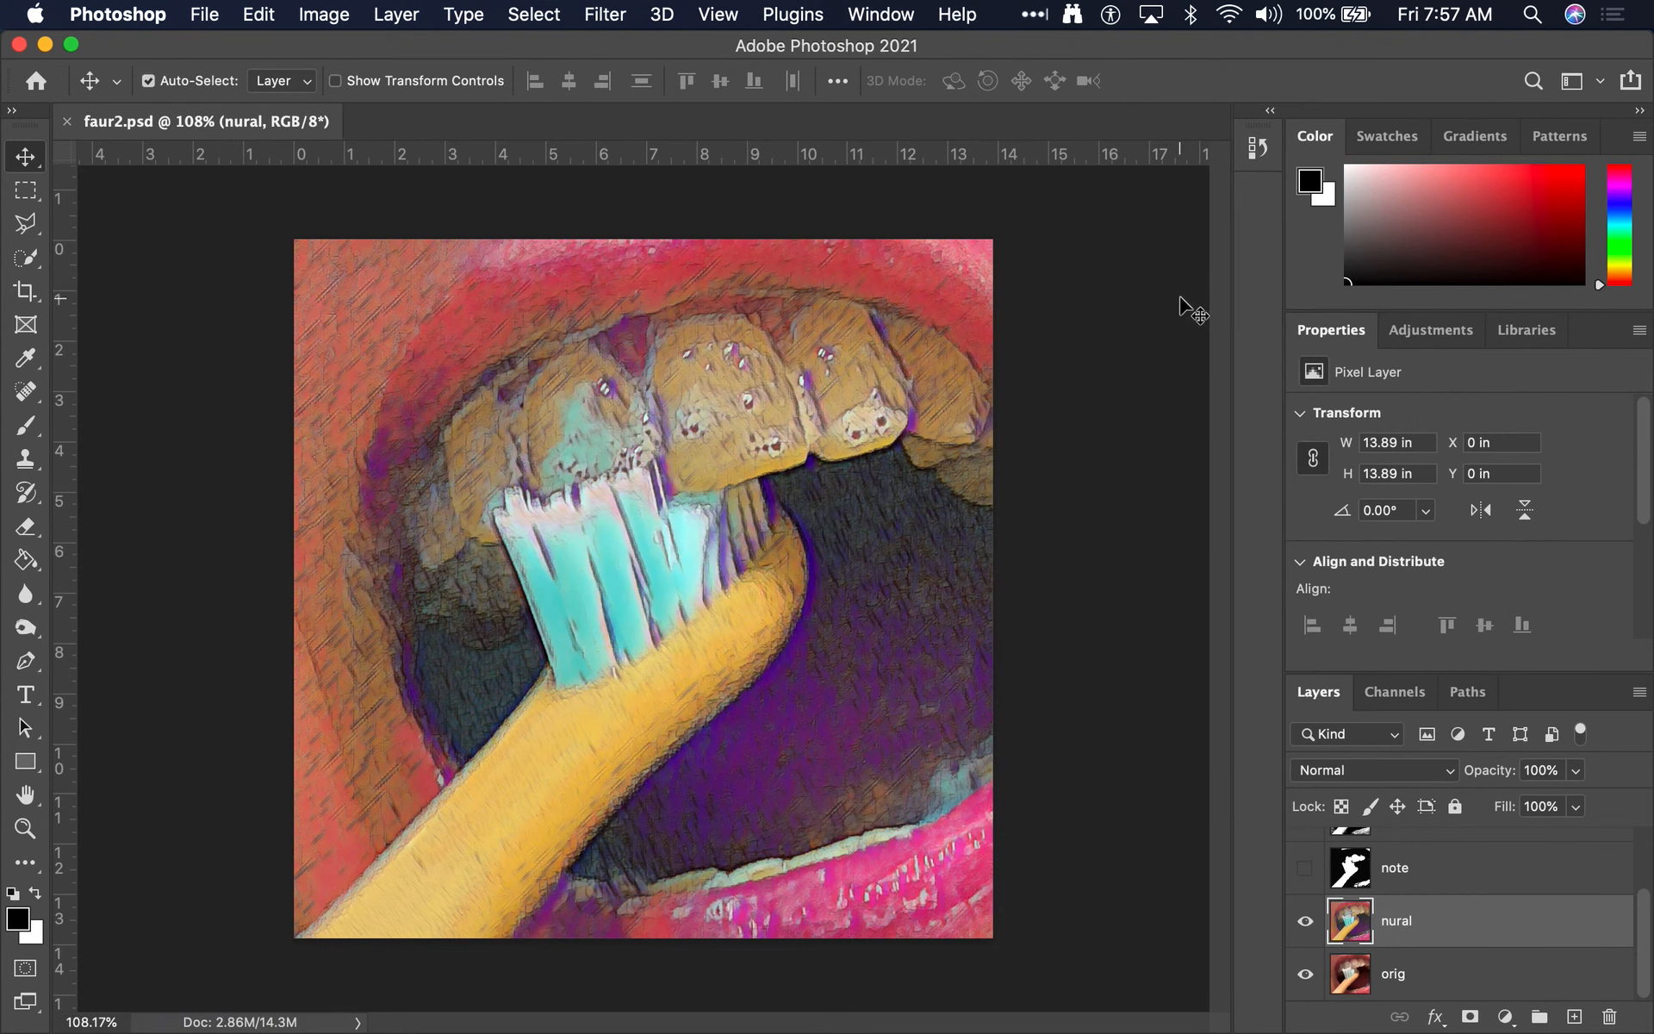
# Switch to Finder and preview the faur2.psd file on the Desktop with Quick Look
pyautogui.press('super+Tab')
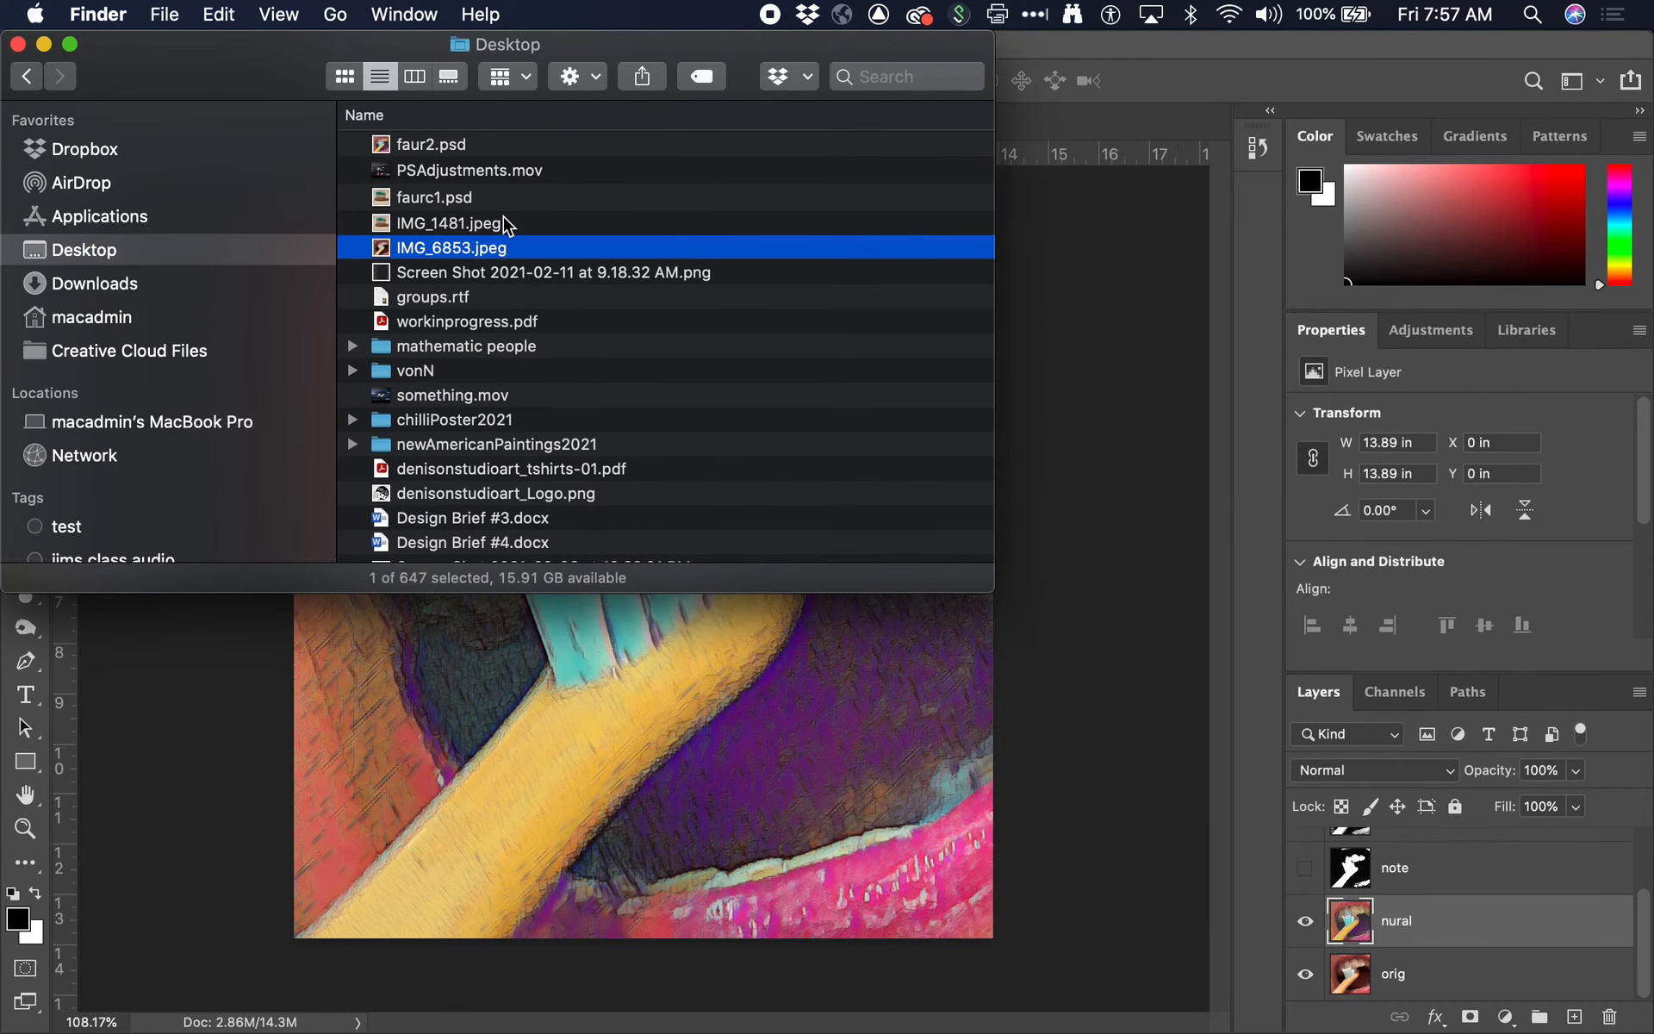
pyautogui.click(480, 143)
pyautogui.press('space')
pyautogui.press('space')
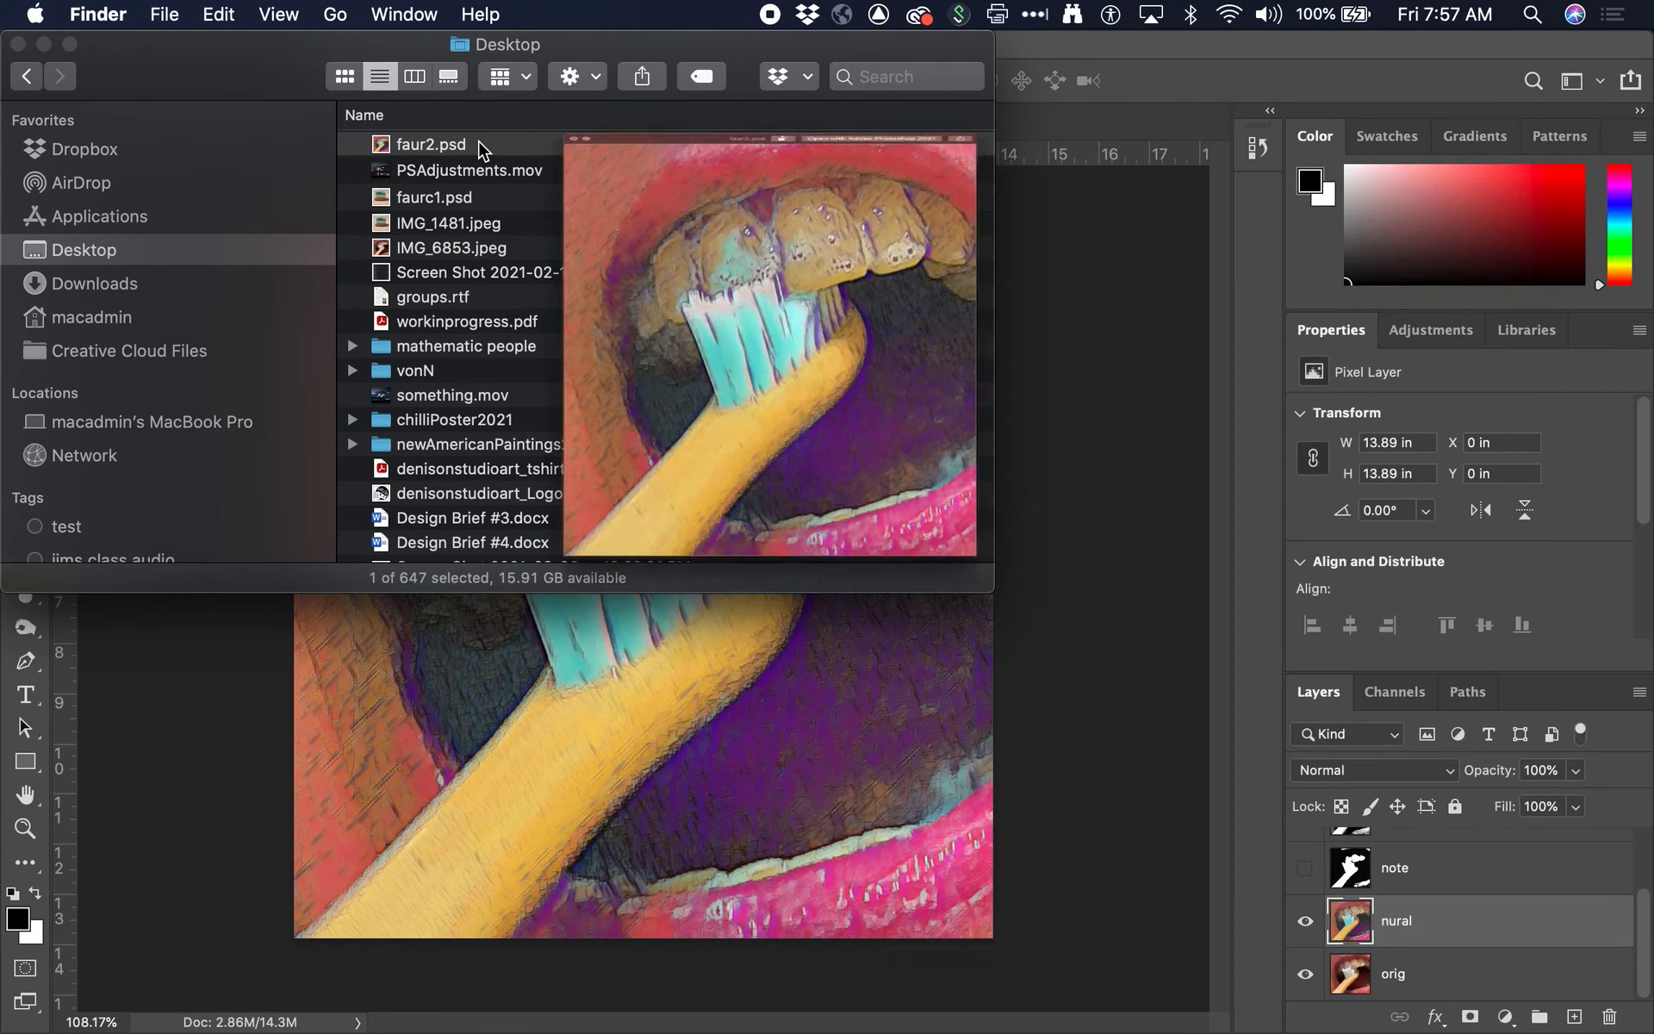
pyautogui.moveTo(448, 1030)
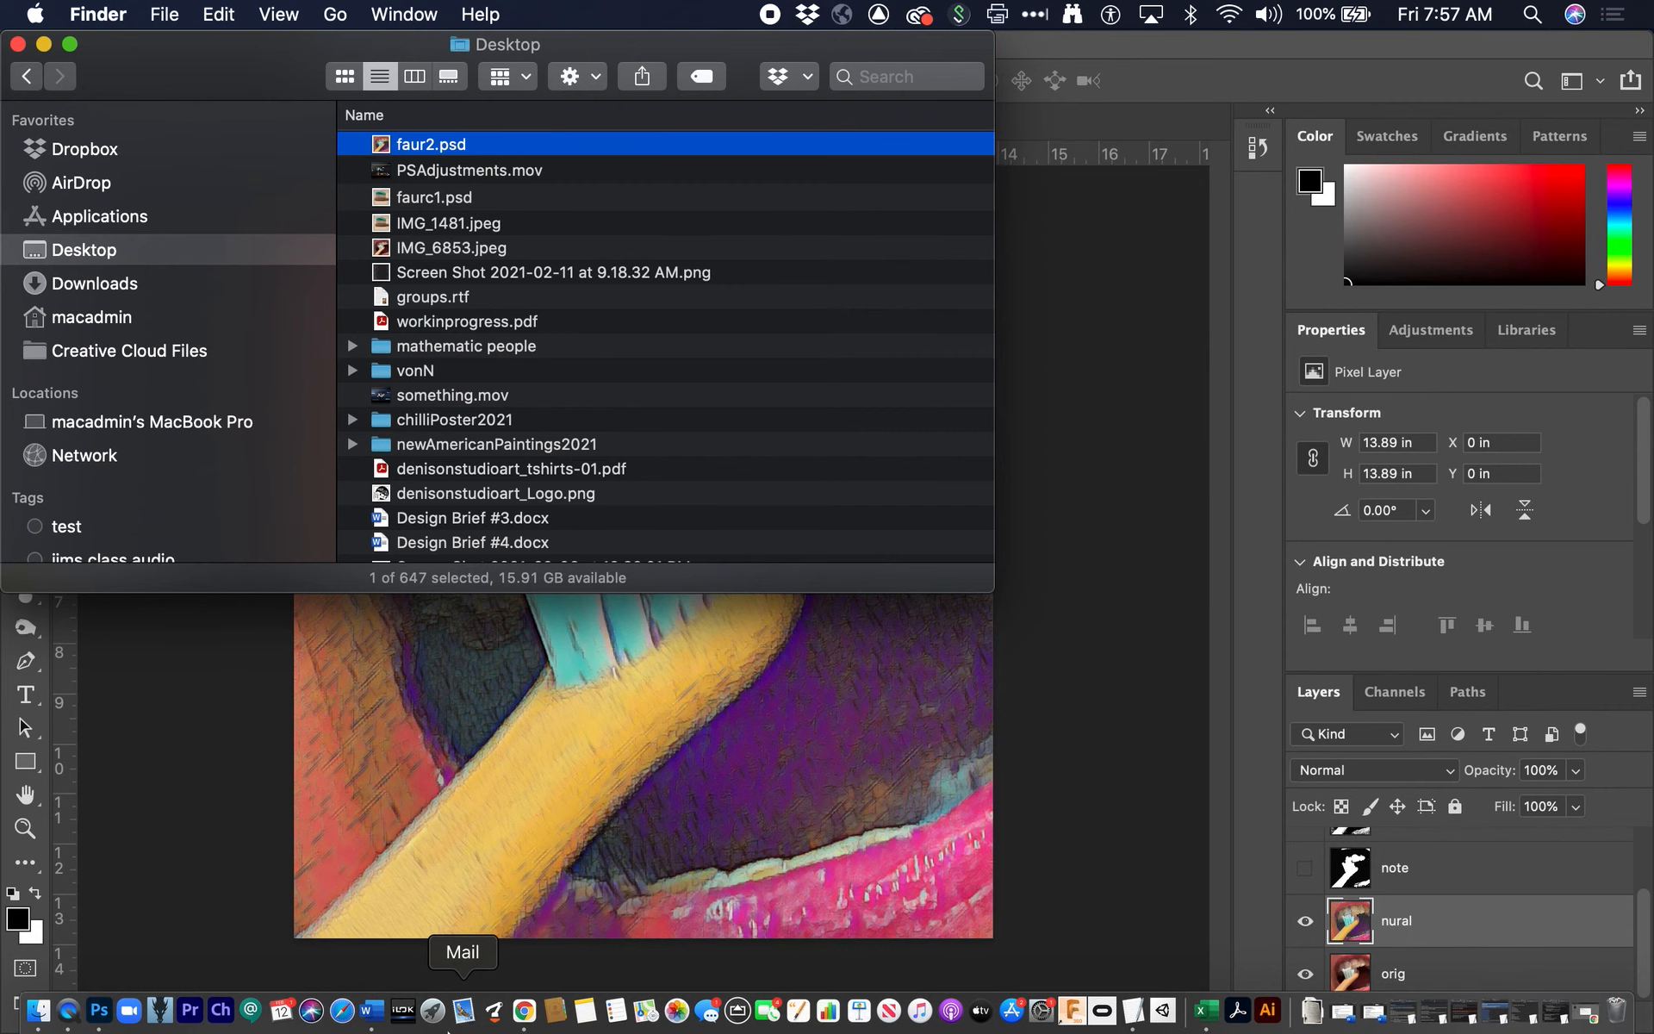
pyautogui.press('space')
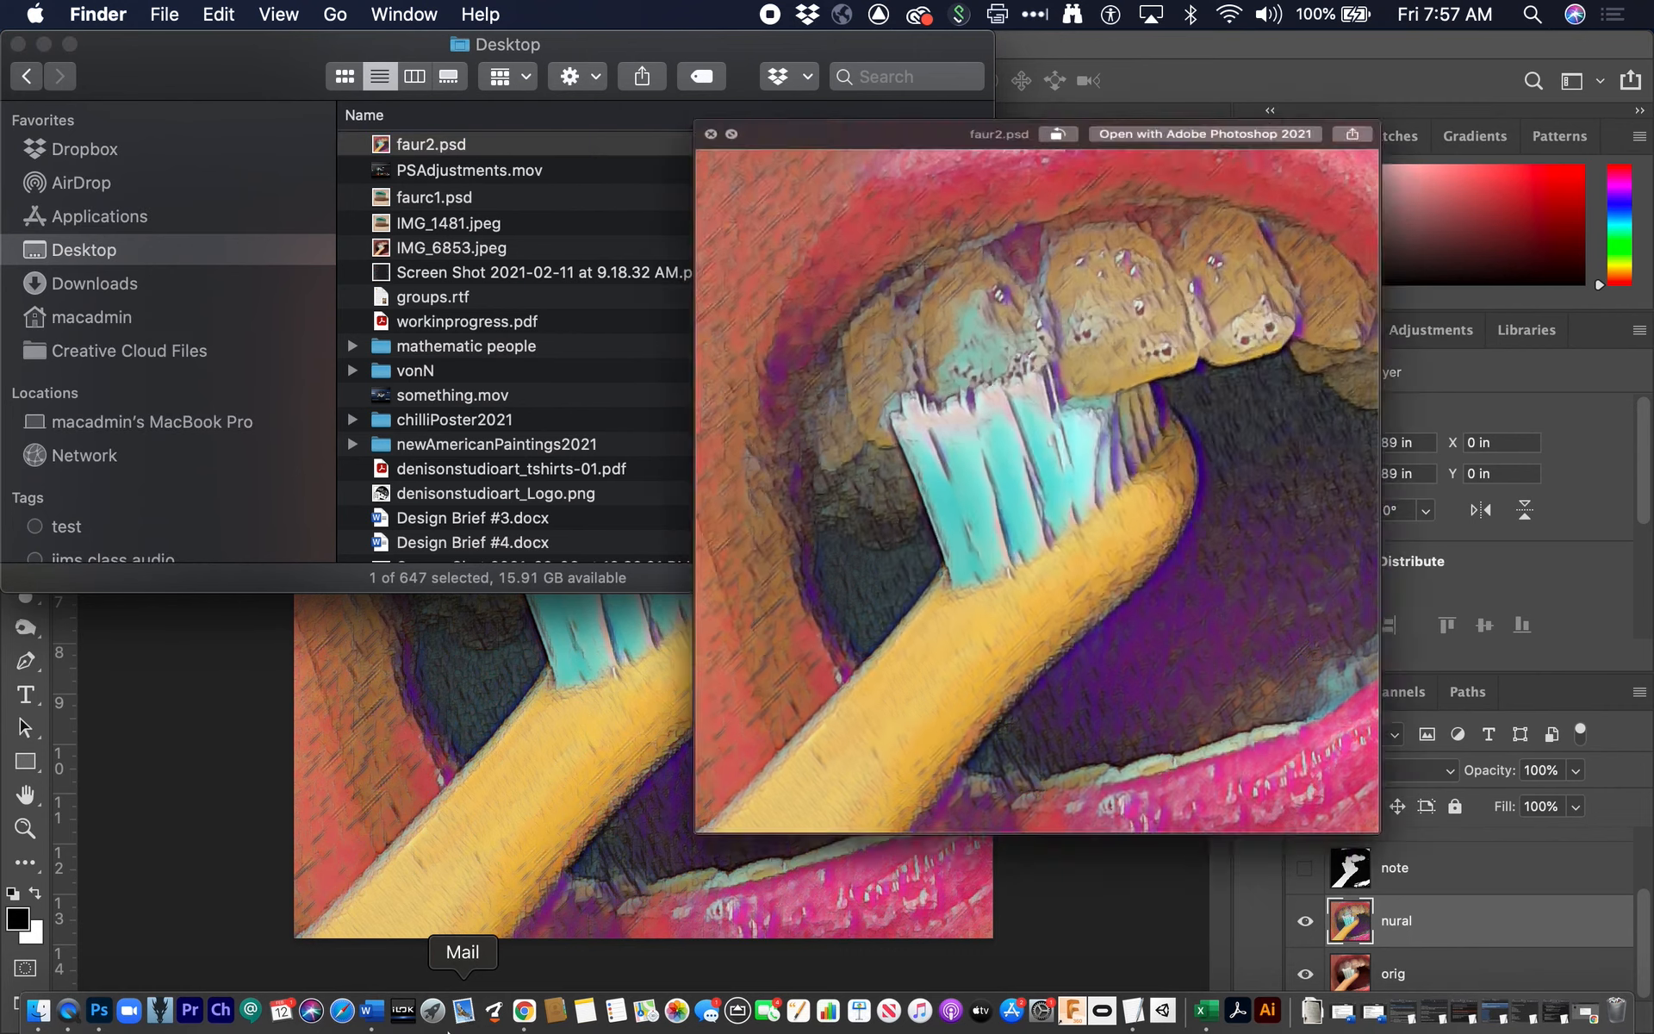